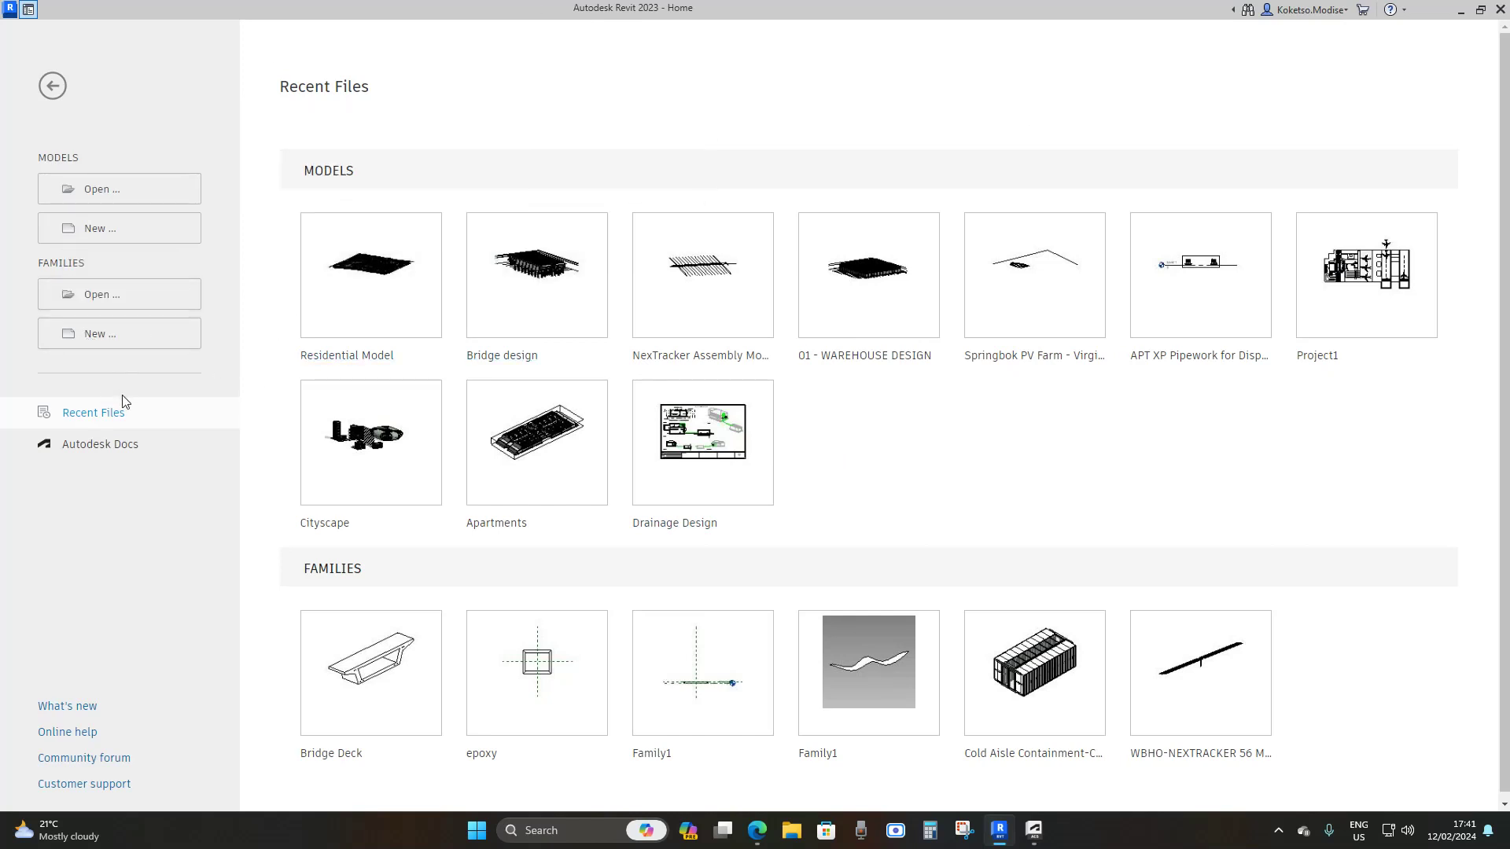
- Create a new family using the Metric Structural Framing - Beams and Braces.rft template
click(100, 334)
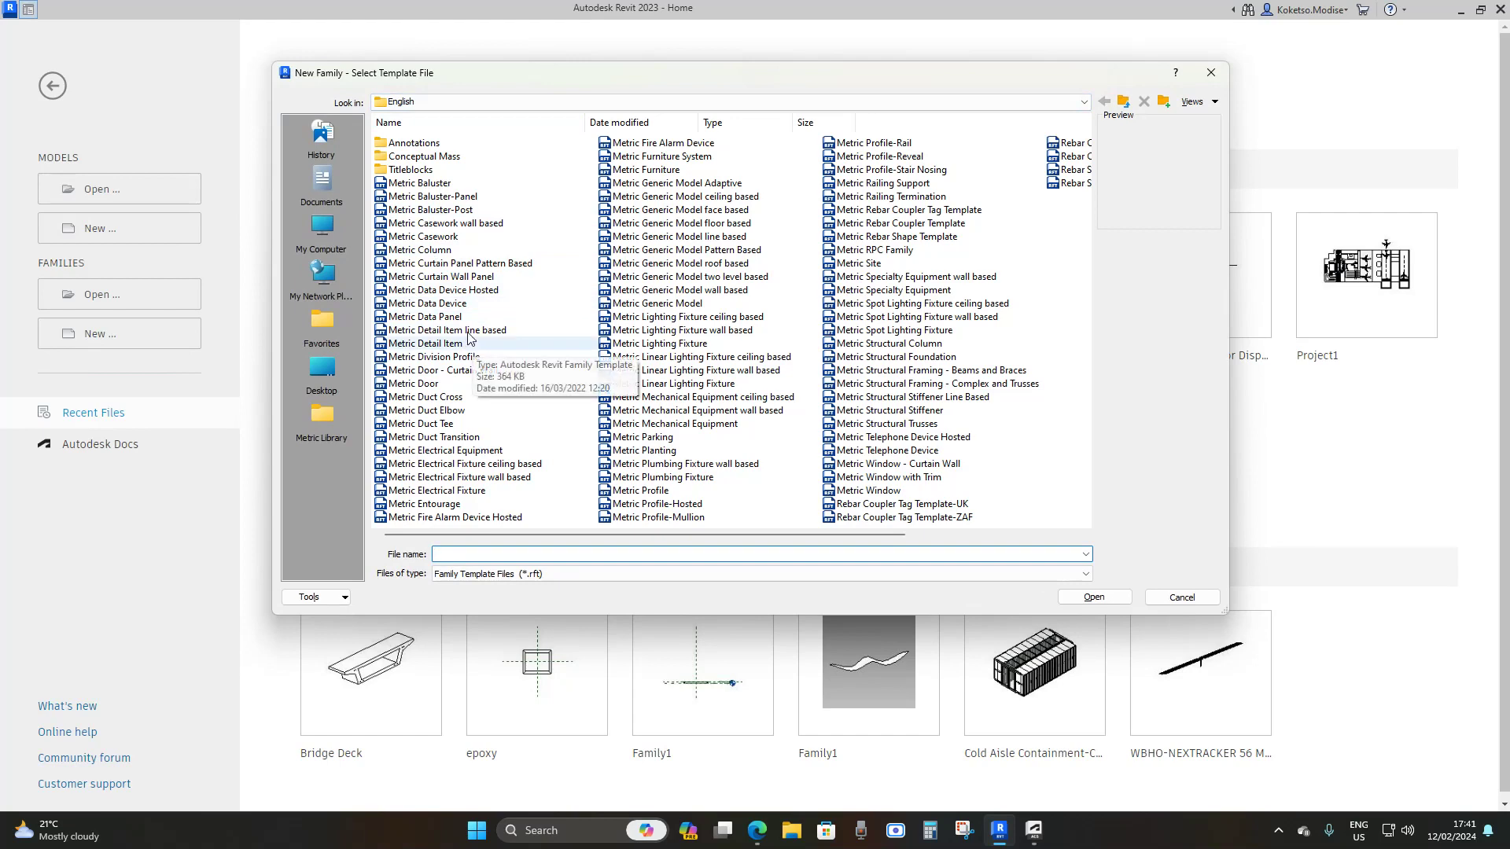
scroll(460, 366, down, 1)
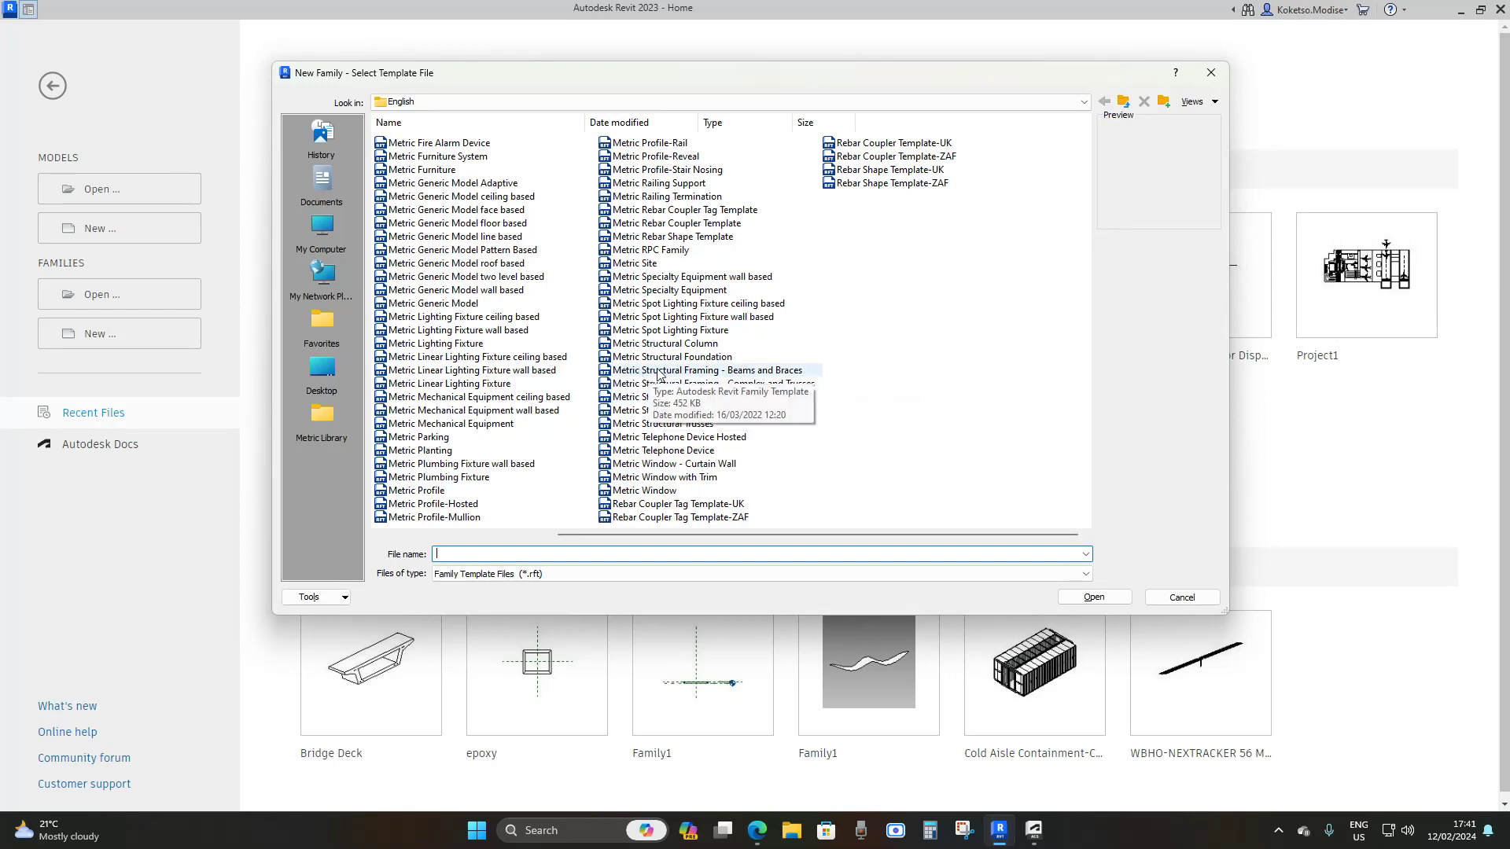
click(732, 375)
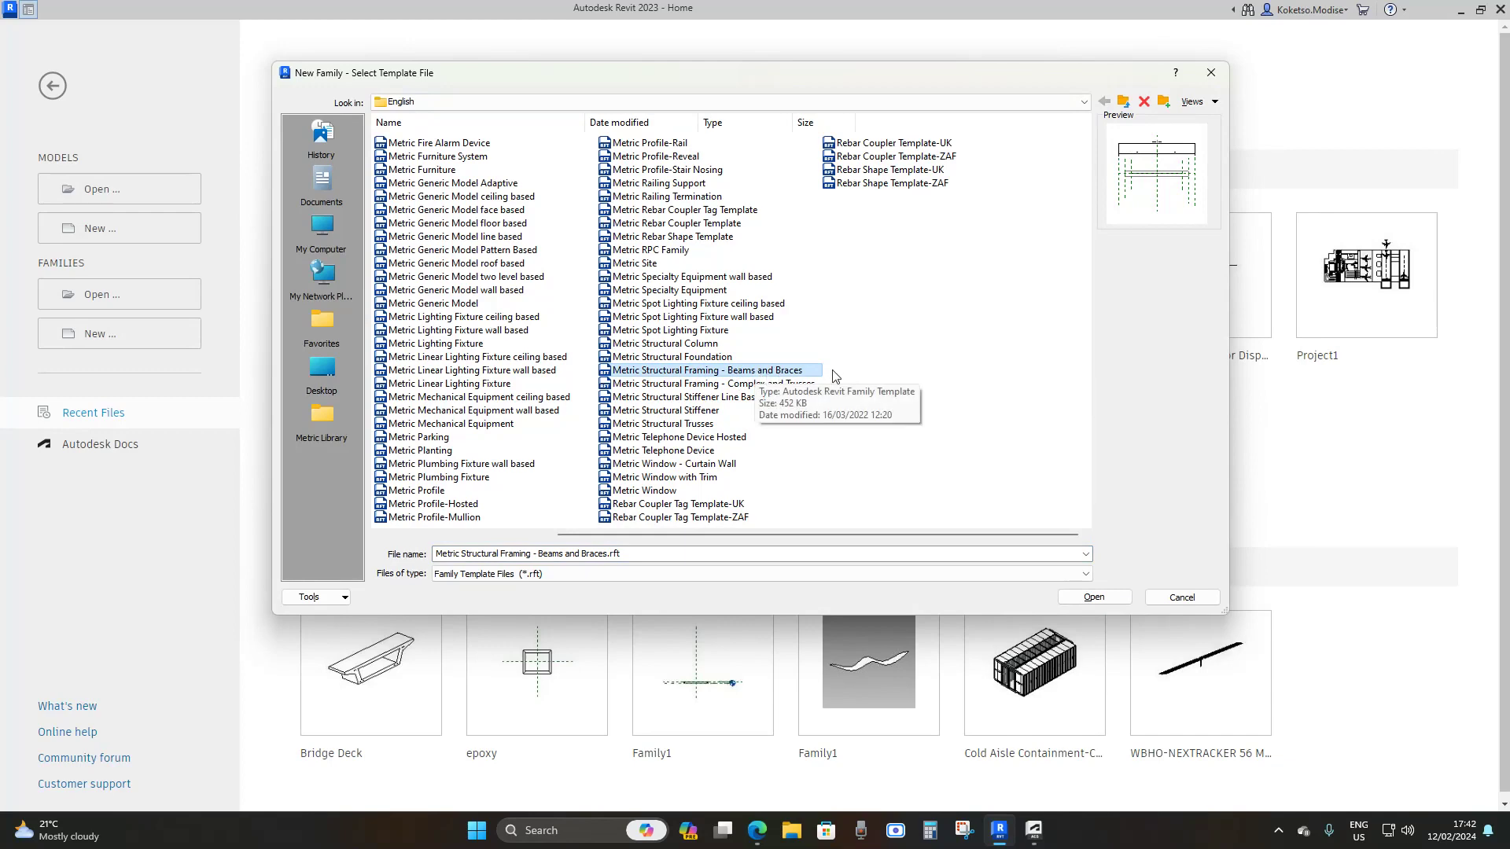
click(1094, 598)
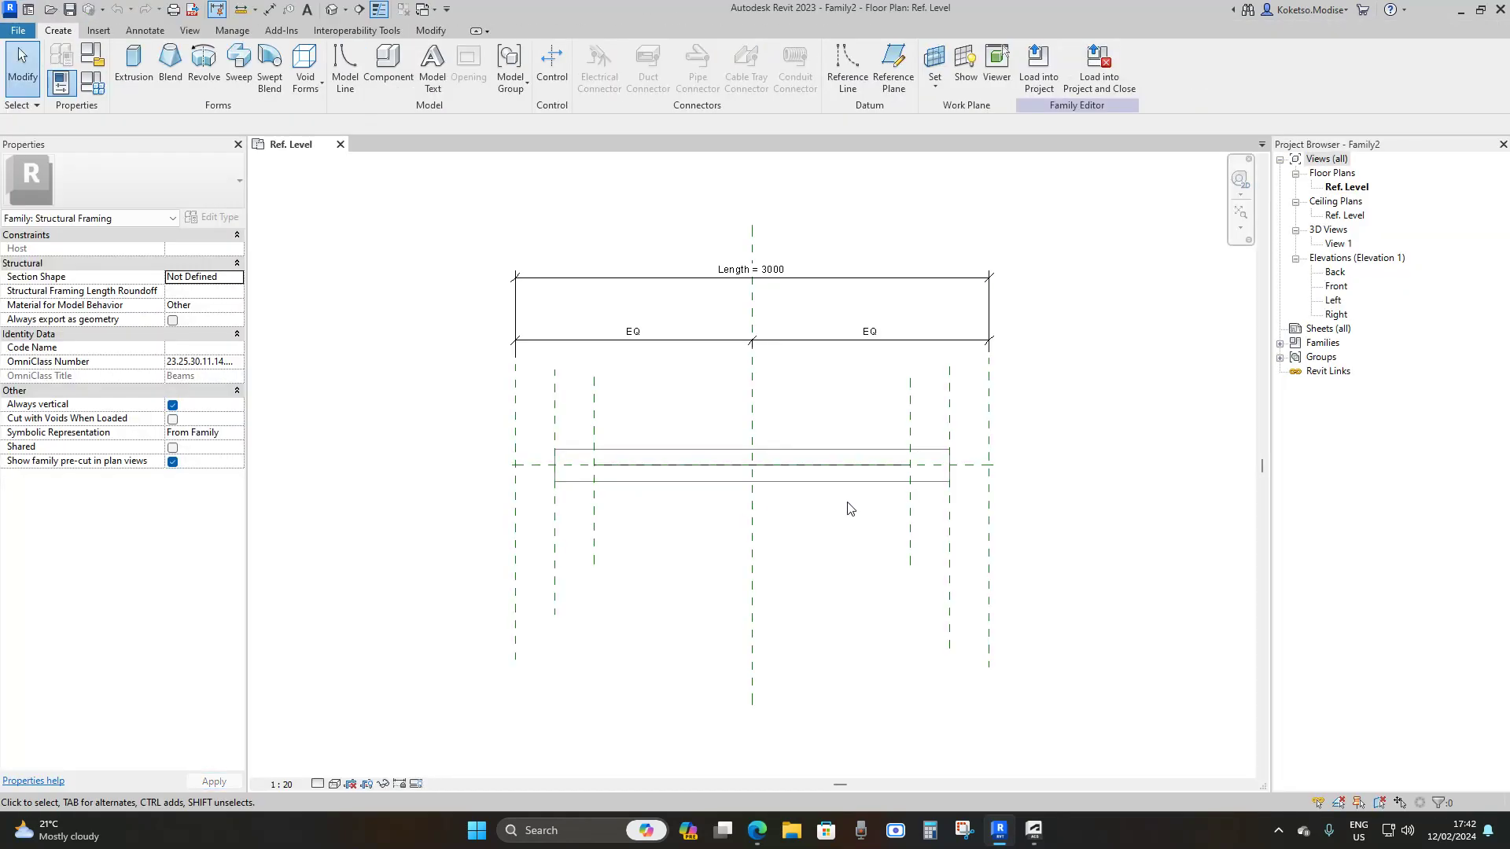
- Delete the template's sample beam extrusion and its leftover model line
middle_drag(849, 506, 735, 417)
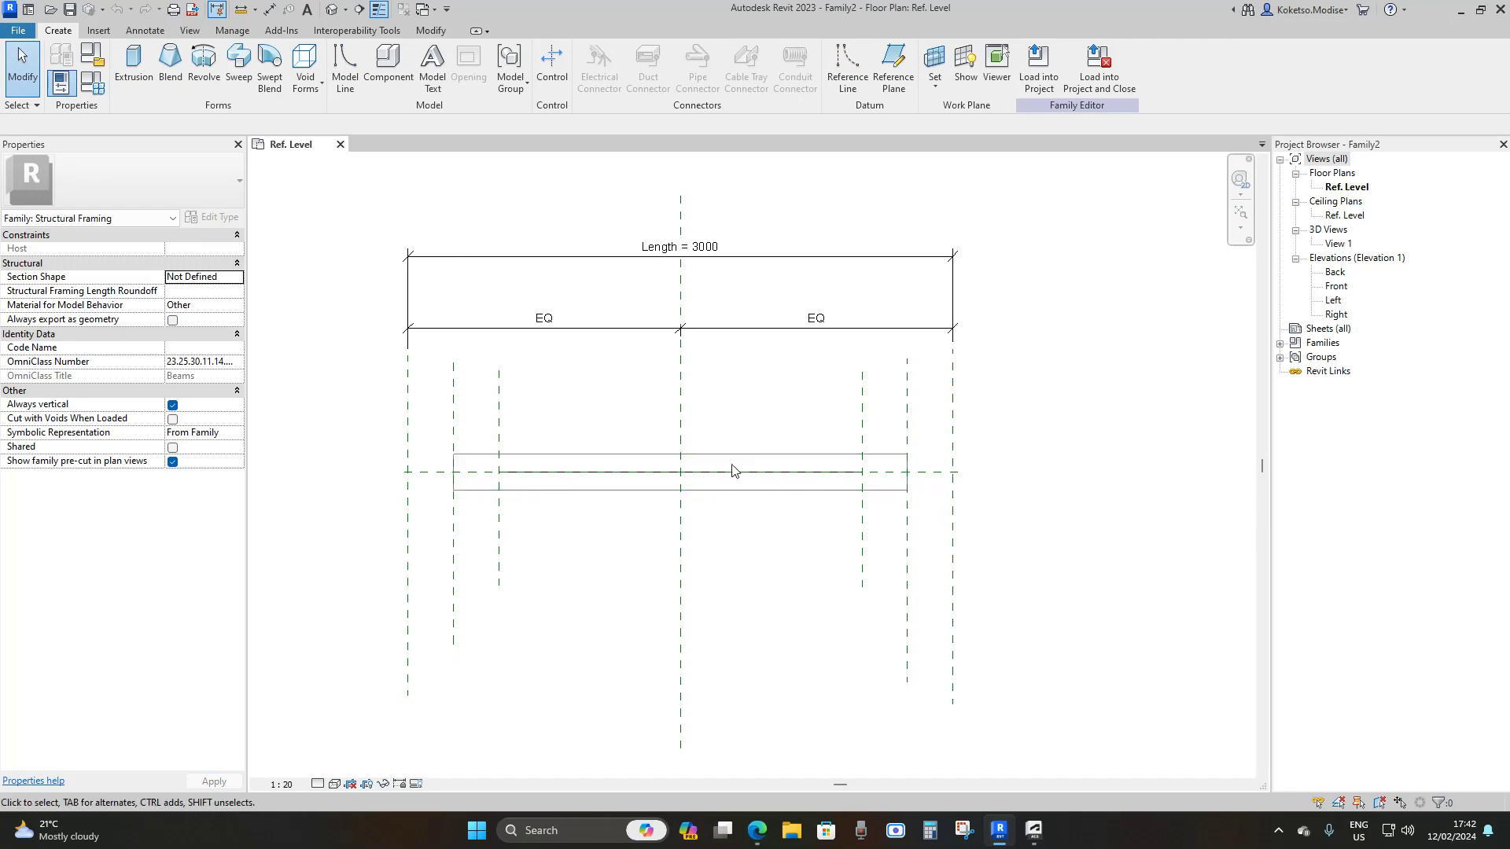
click(758, 453)
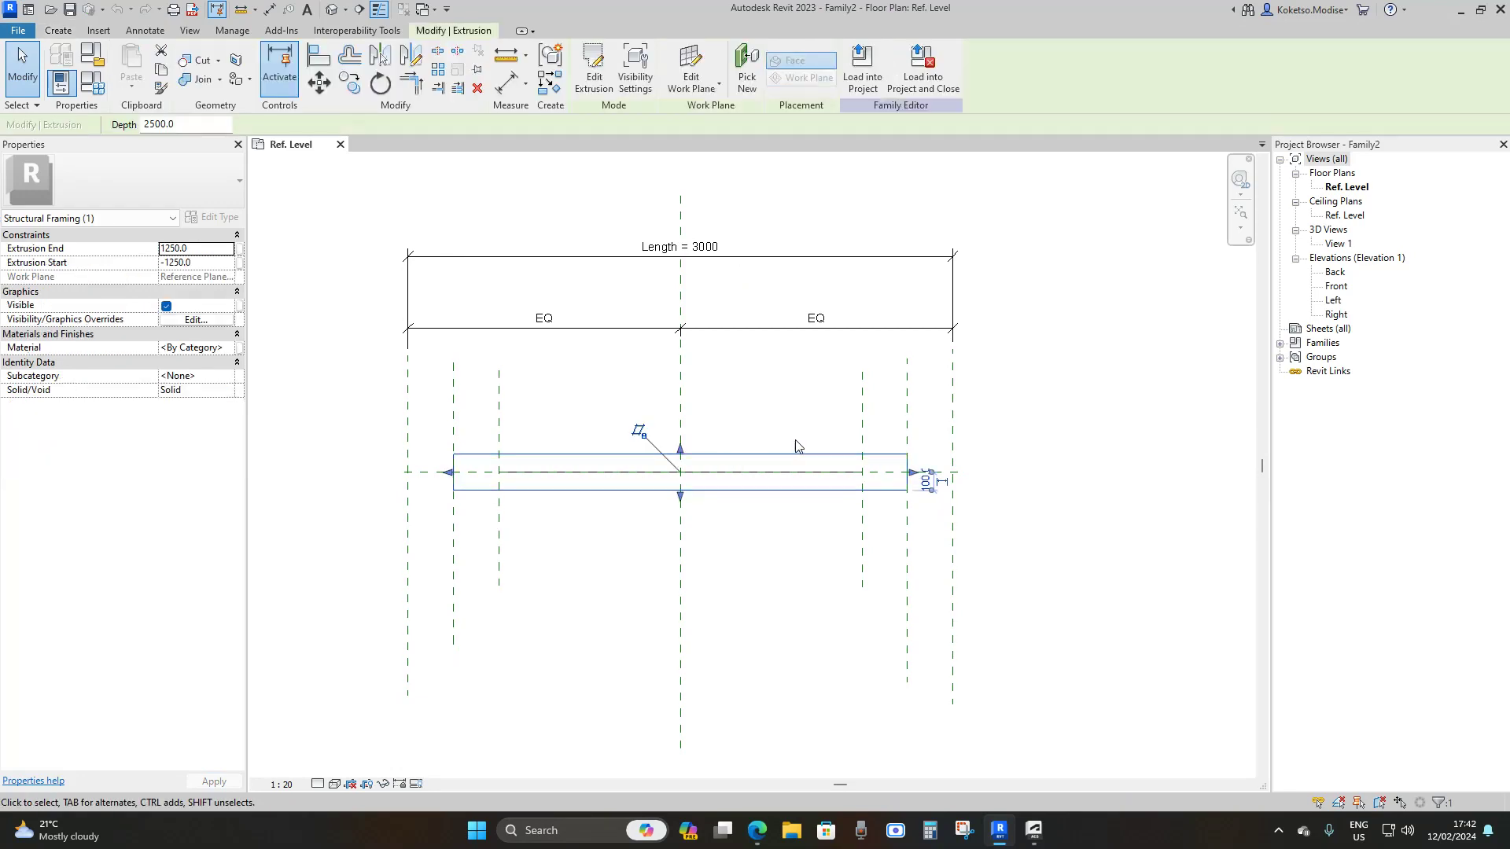
scroll(799, 446, up, 1)
key(Delete)
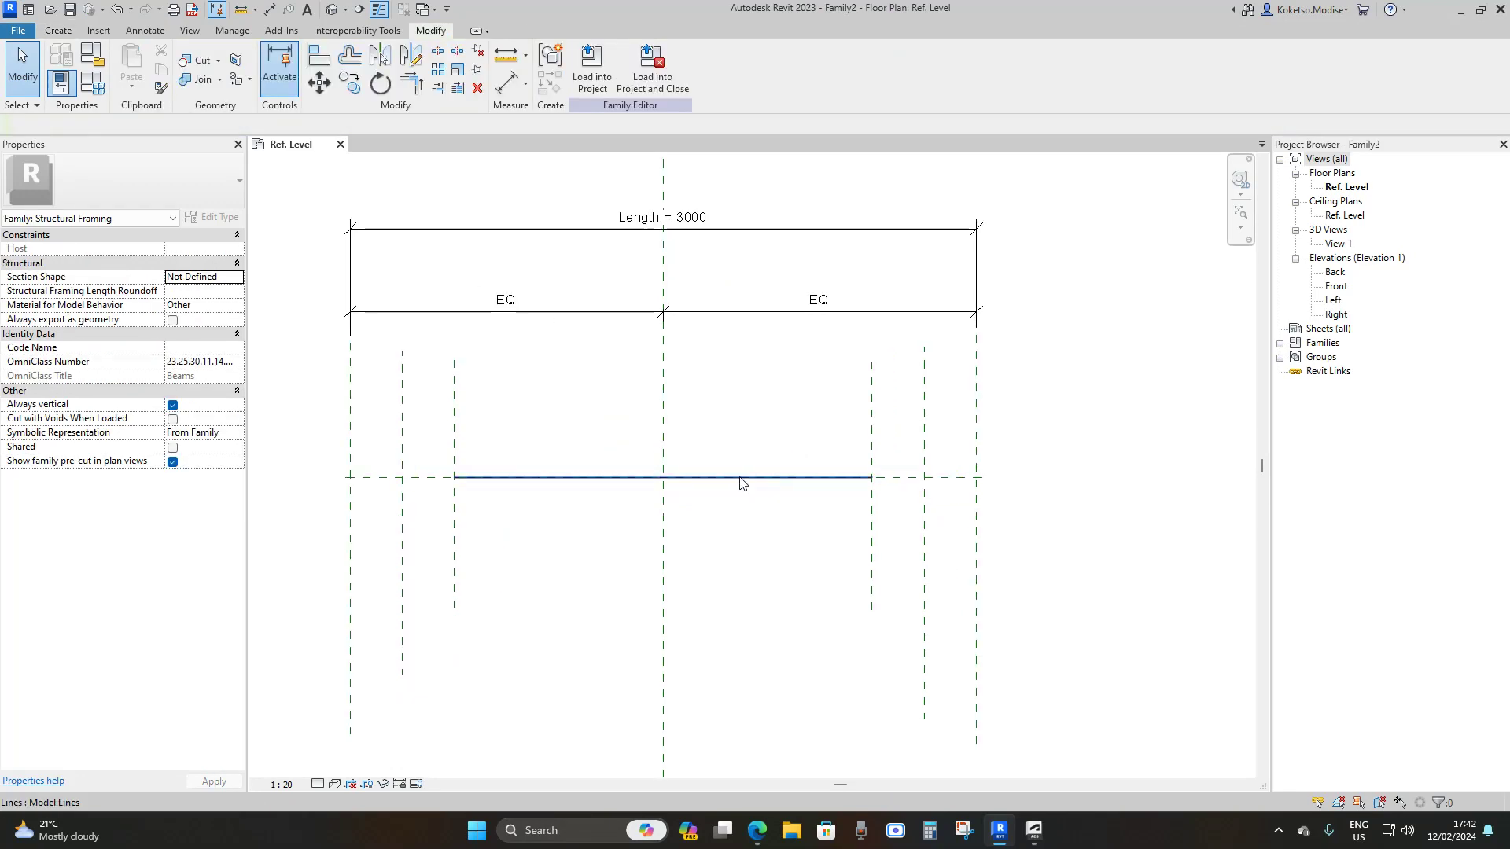
click(740, 478)
key(Delete)
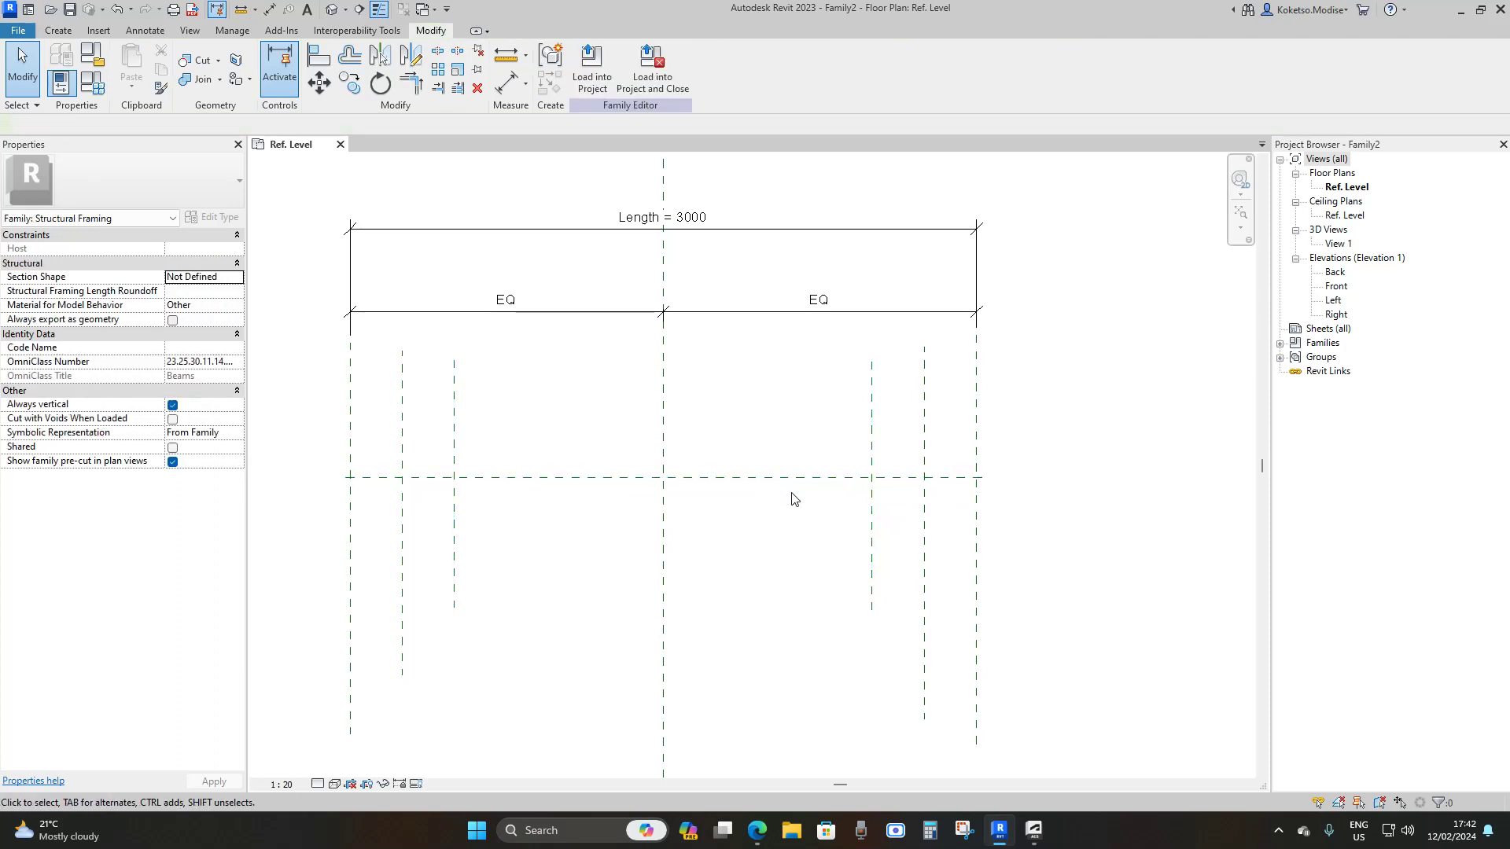
- Delete the four inner reference planes, two on each side of the plan
scroll(840, 503, down, 2)
scroll(899, 398, up, 2)
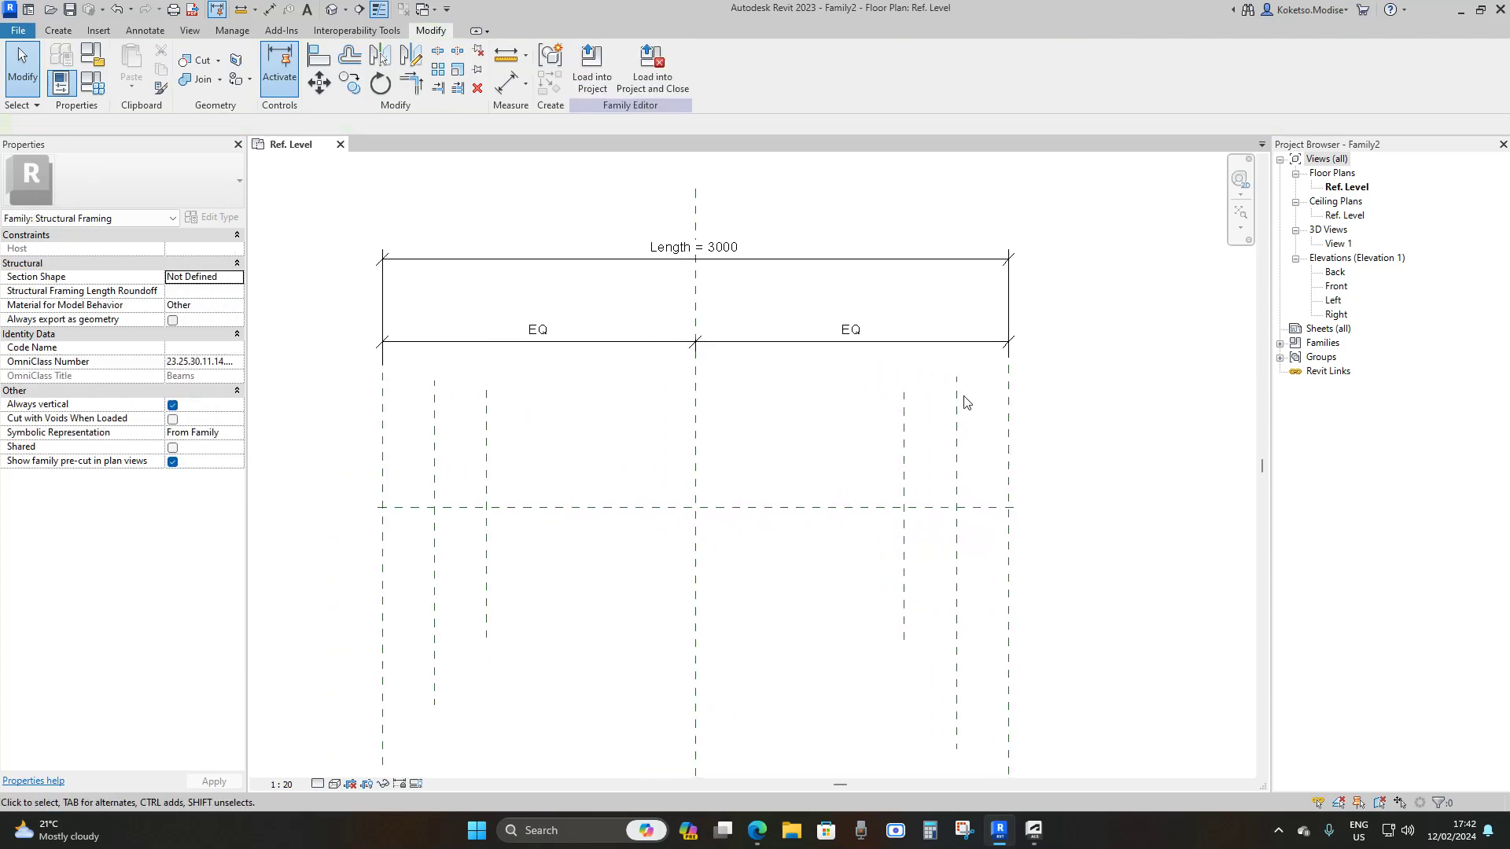
drag(969, 400, 858, 444)
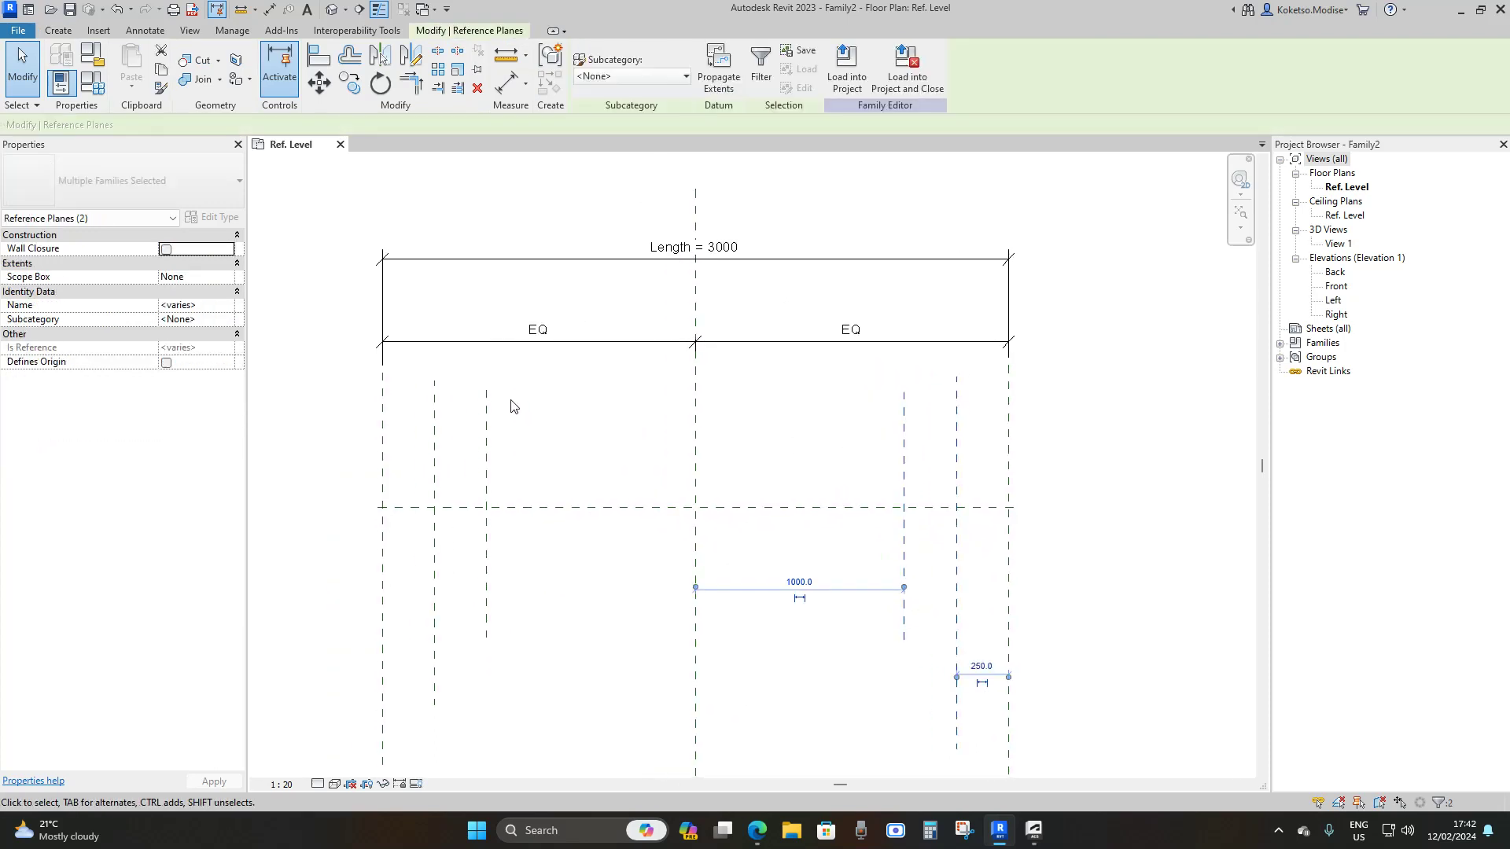
ctrl+drag(532, 382, 428, 421)
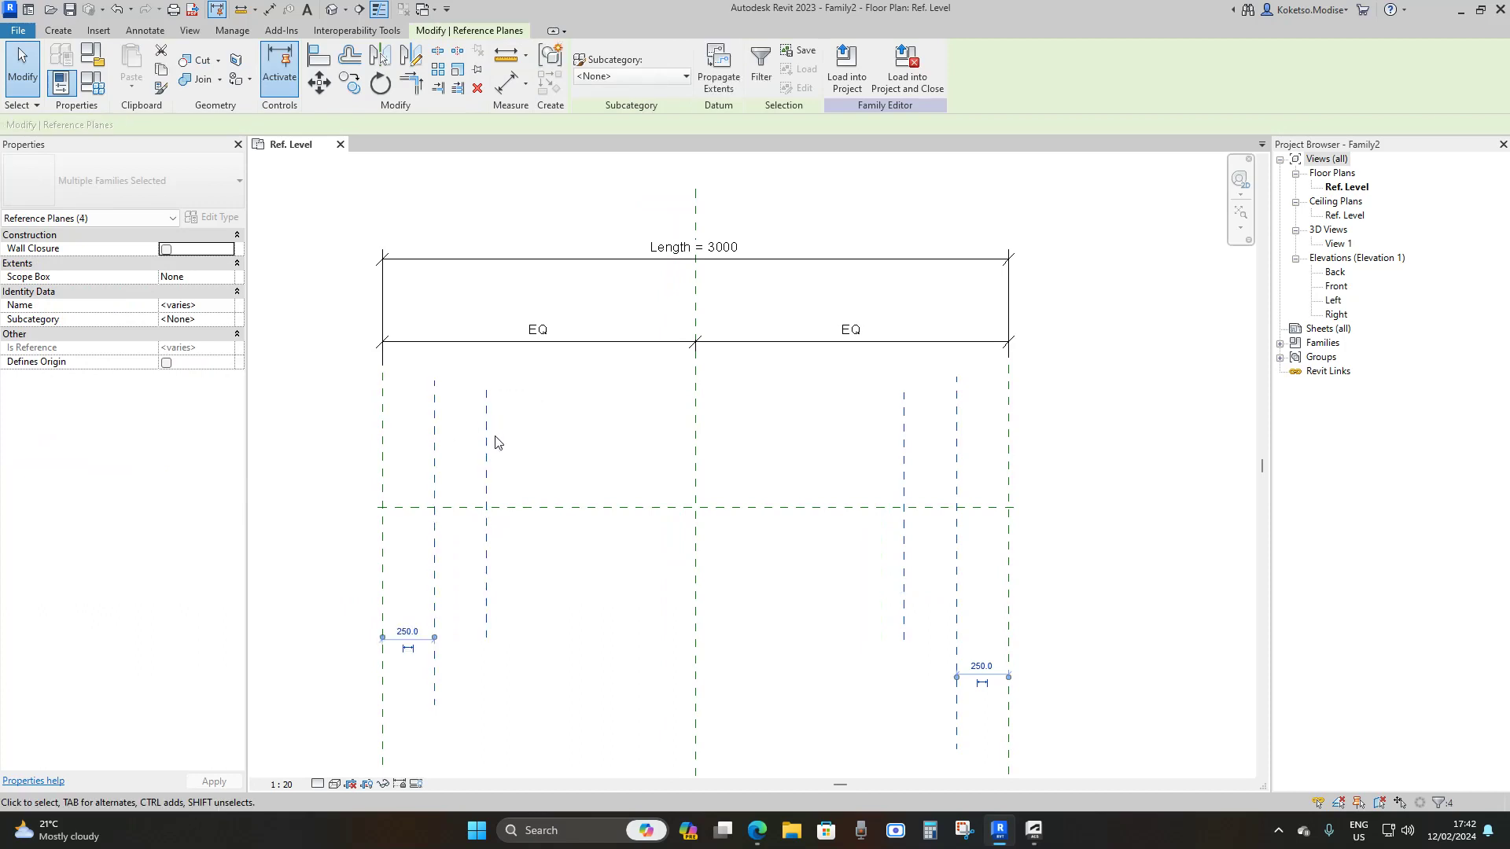
key(Delete)
scroll(566, 448, down, 1)
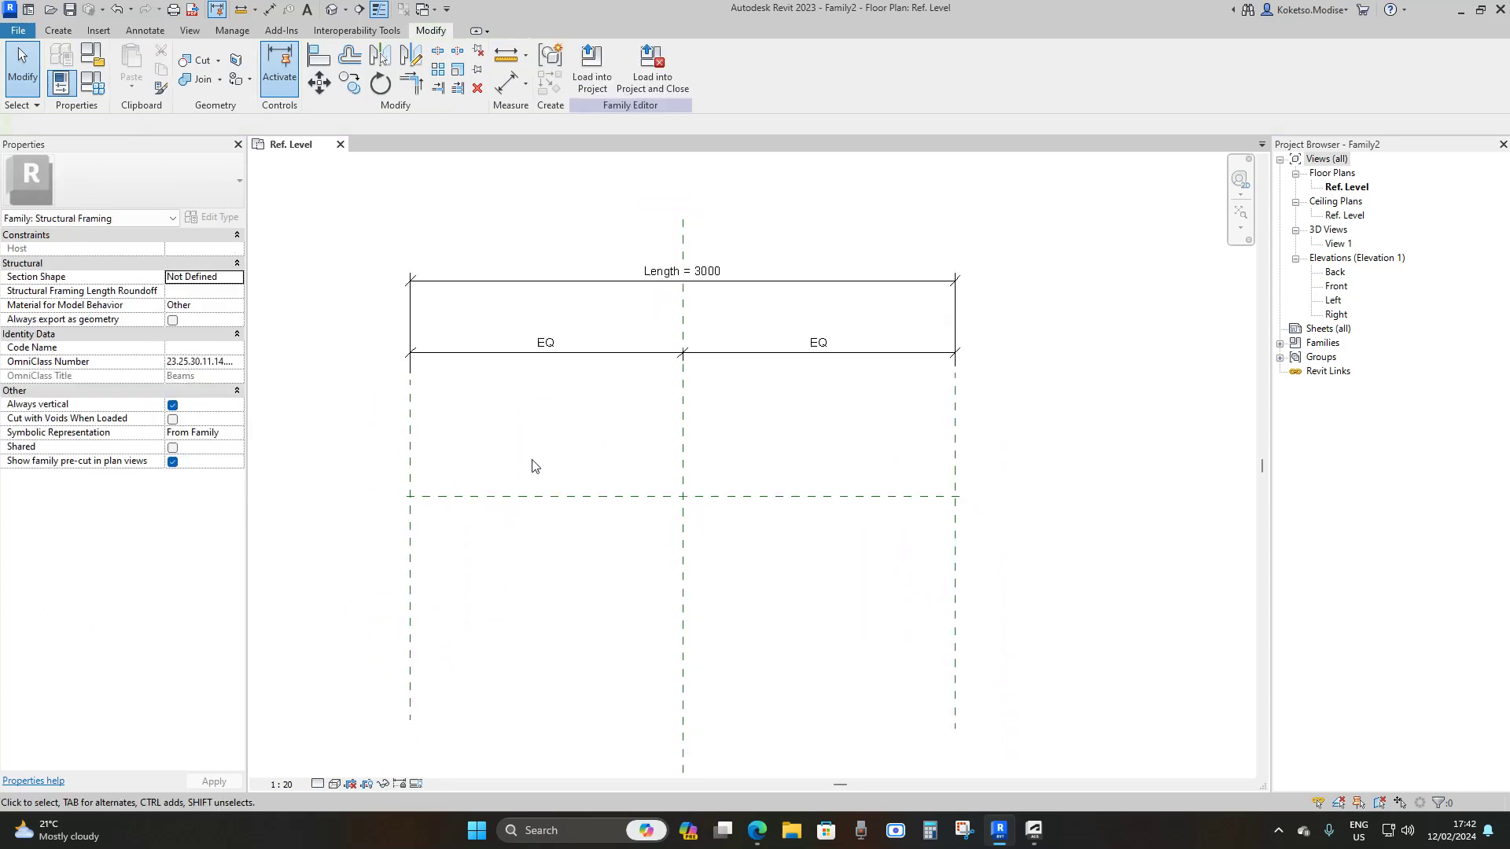
scroll(511, 472, up, 1)
scroll(527, 386, down, 1)
scroll(610, 370, up, 1)
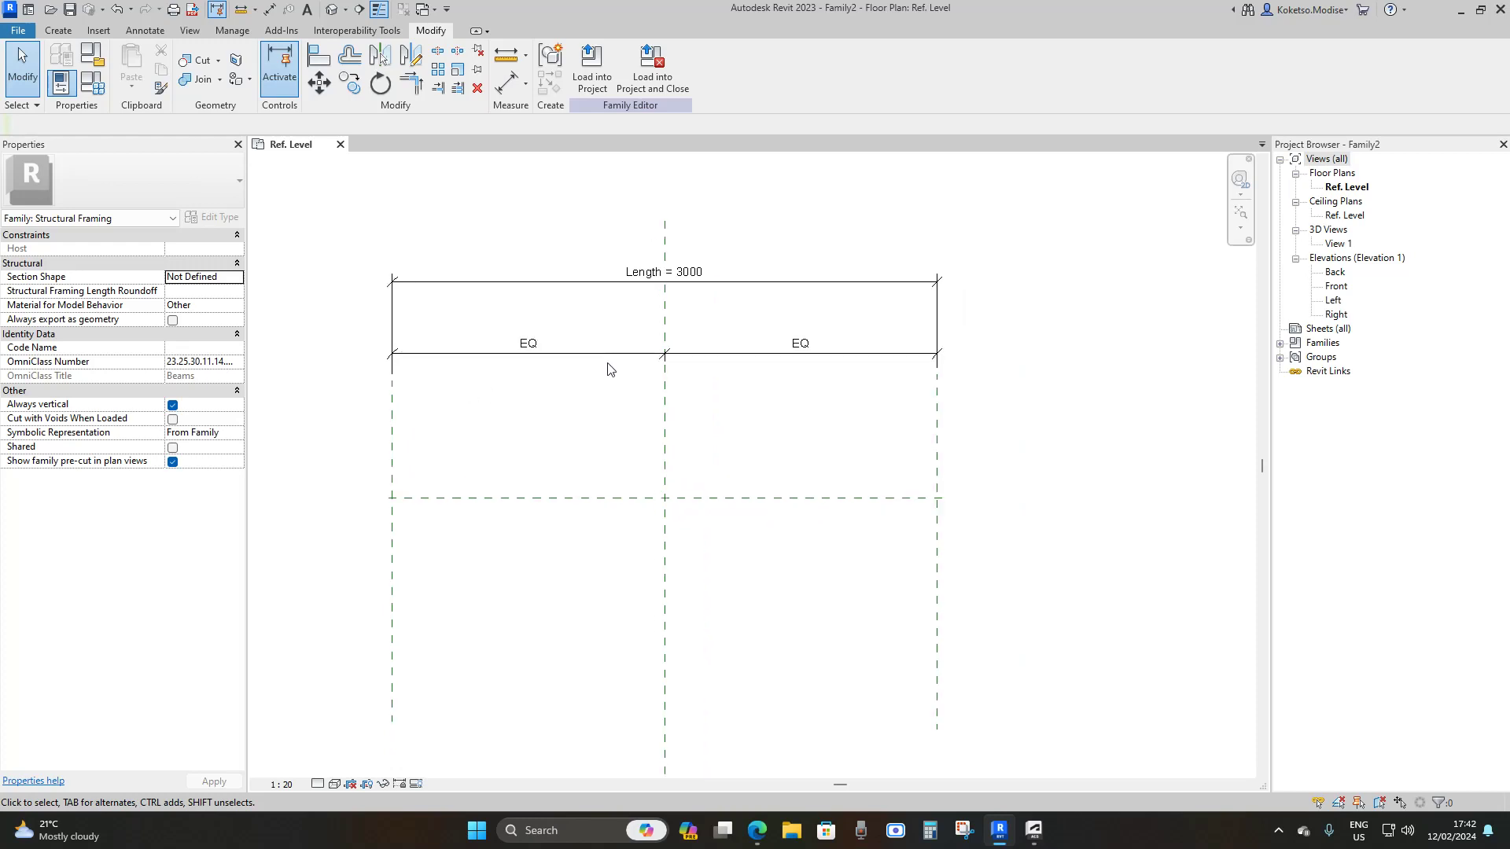
middle_drag(611, 371, 603, 398)
- Move the Length = 3000 and EQ dimensions higher up the plan
click(779, 316)
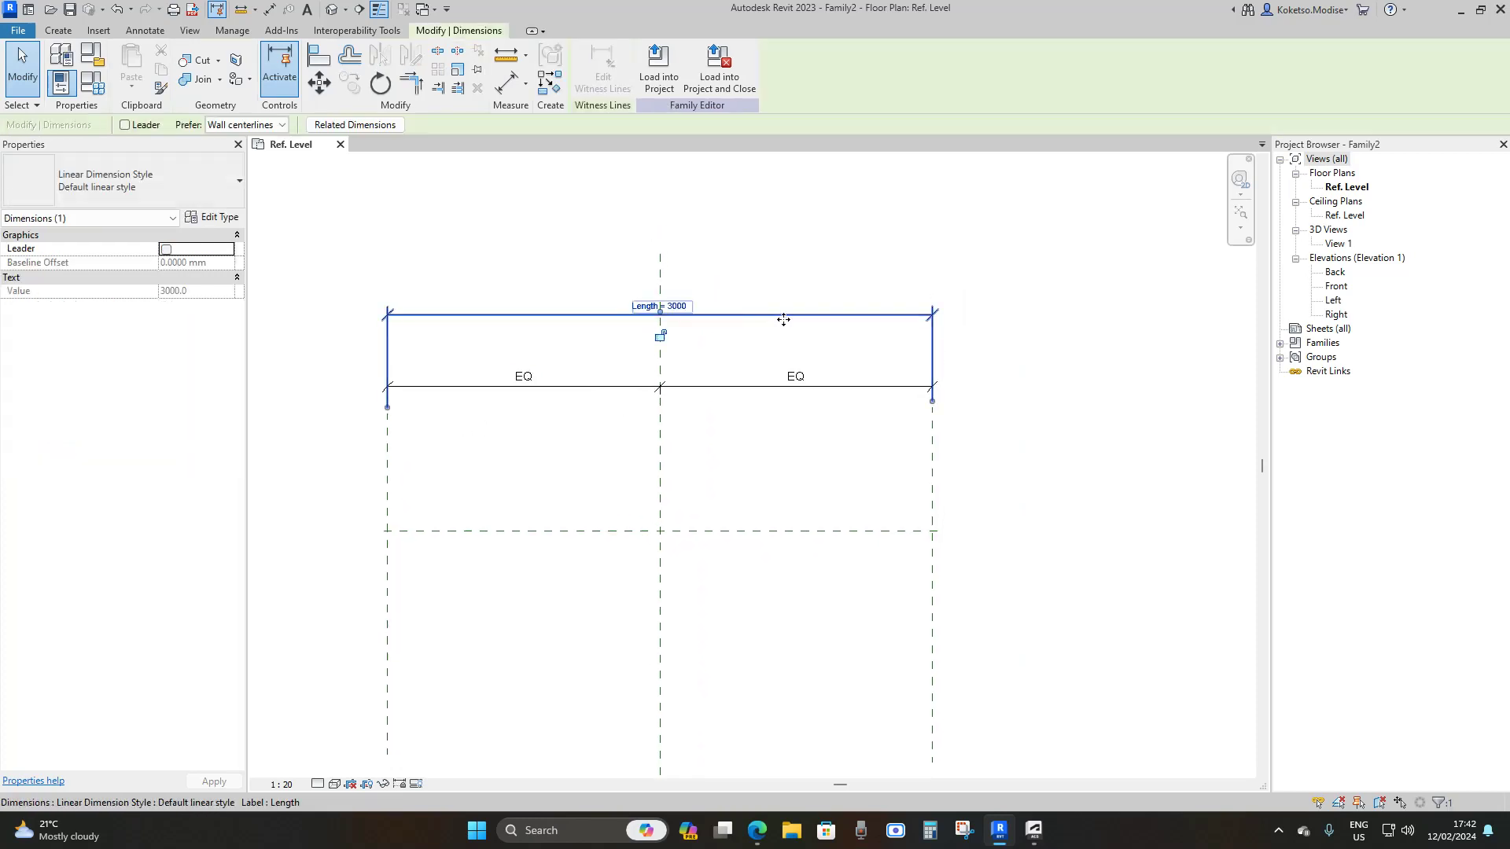
drag(782, 318, 787, 203)
click(840, 392)
click(846, 387)
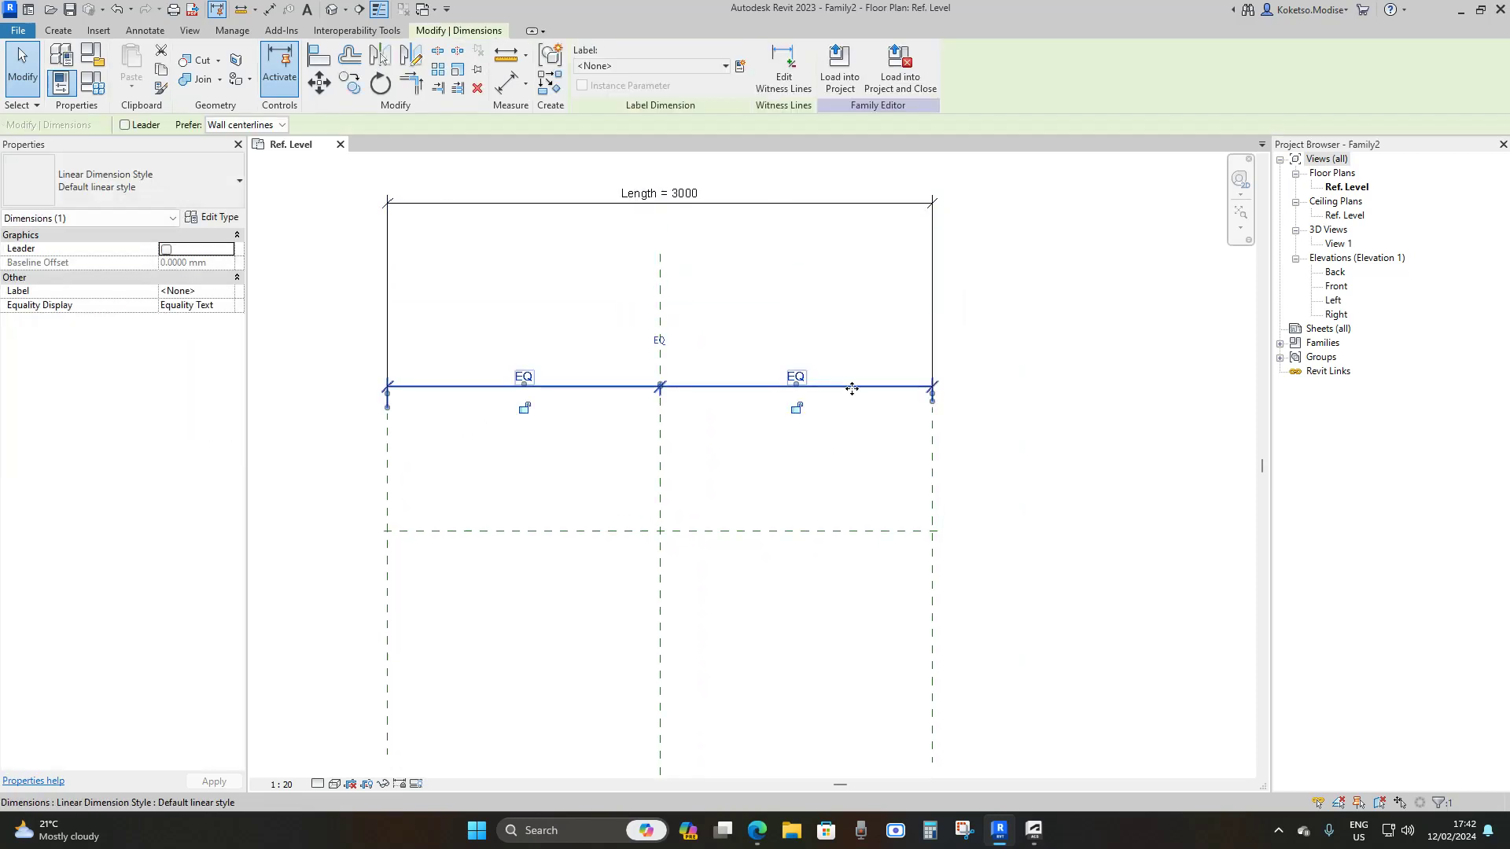
drag(846, 387, 842, 265)
scroll(769, 381, up, 2)
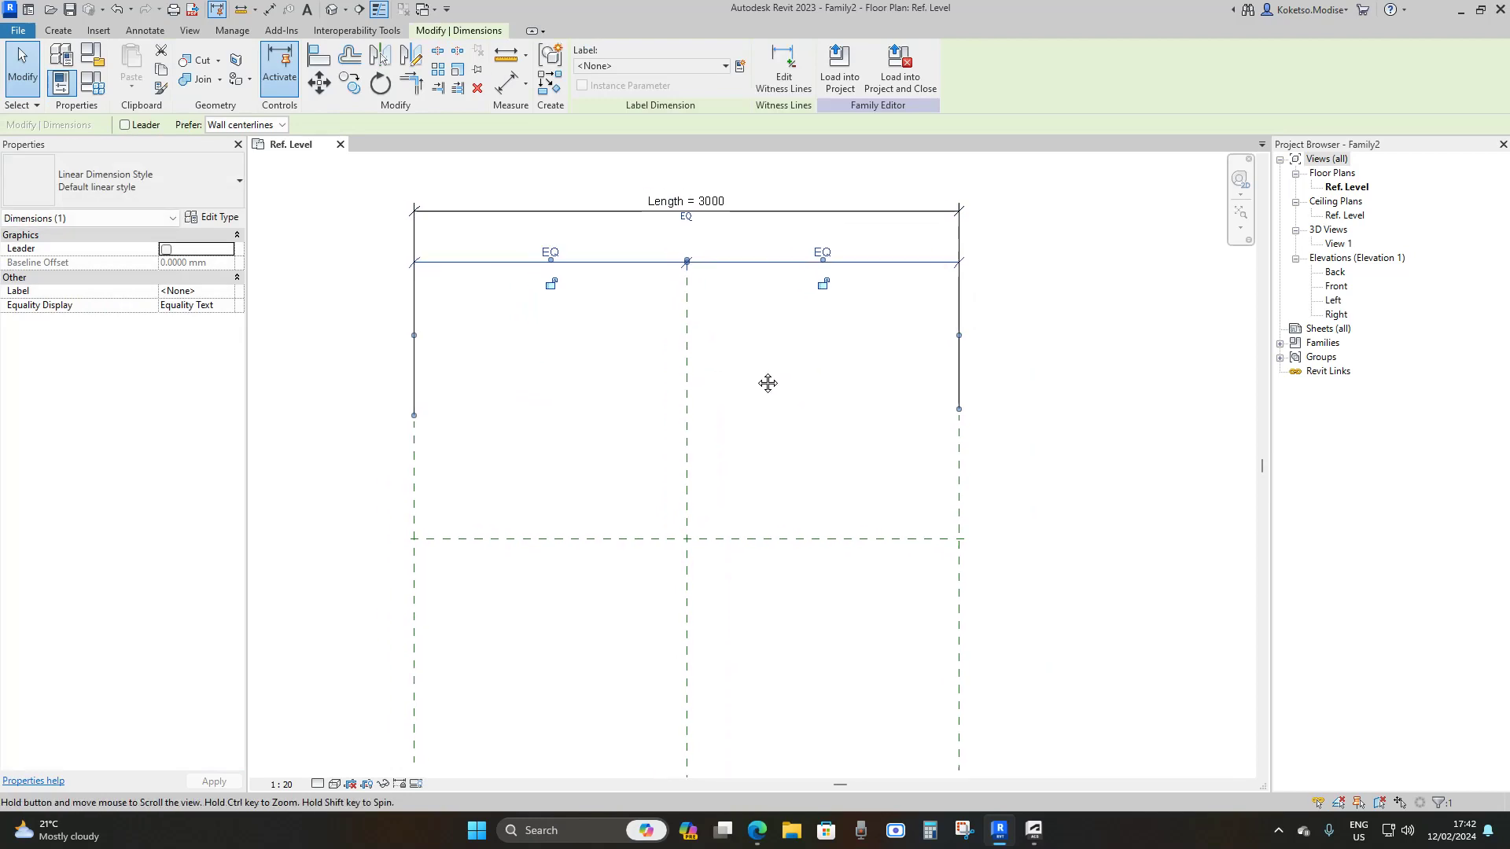
click(668, 288)
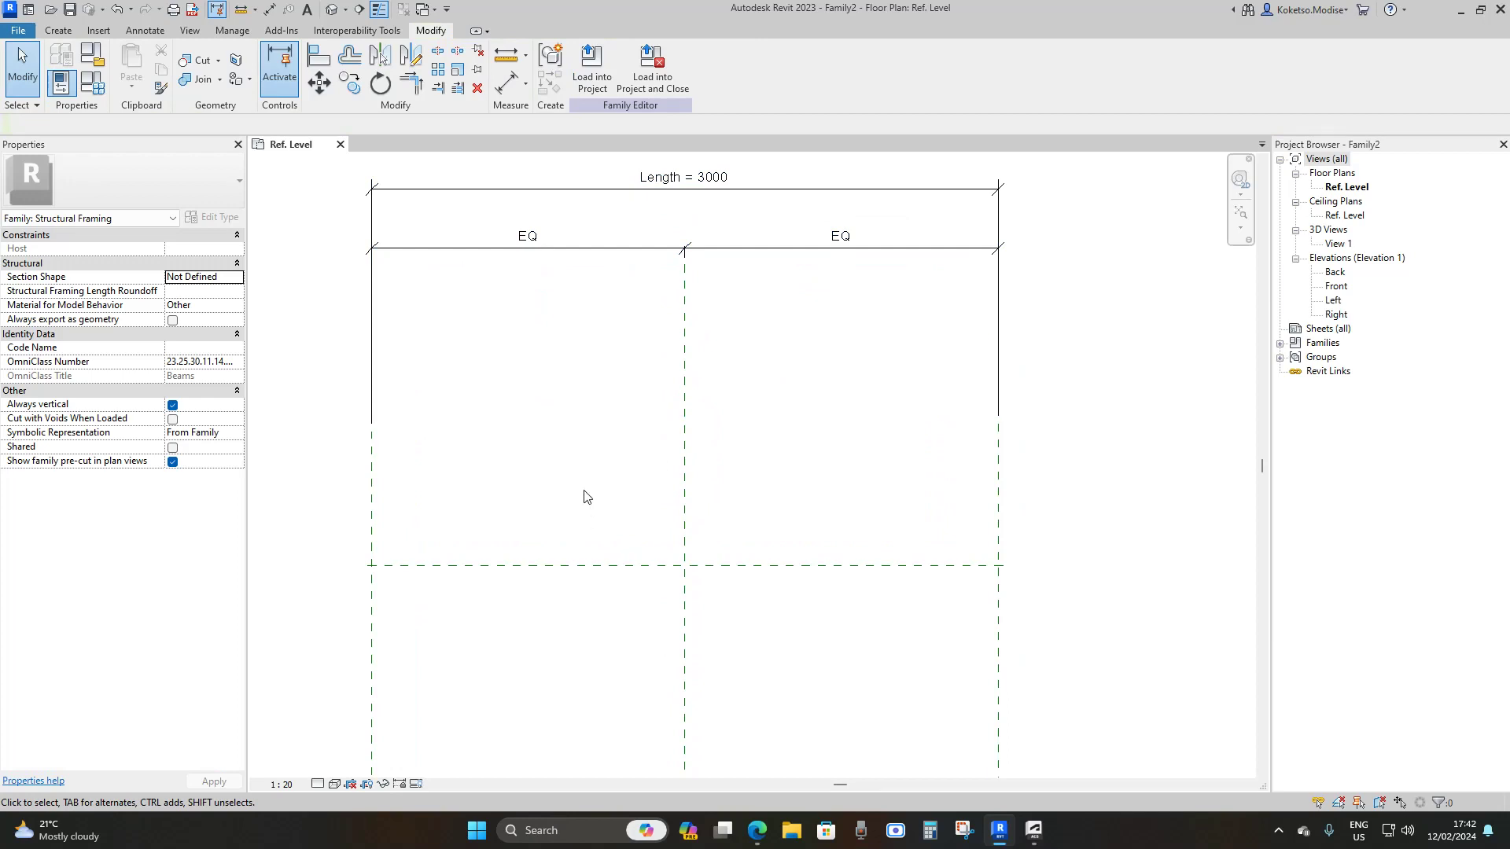
- Extend the Center (Front/Back) reference plane outward at both ends
scroll(574, 507, down, 1)
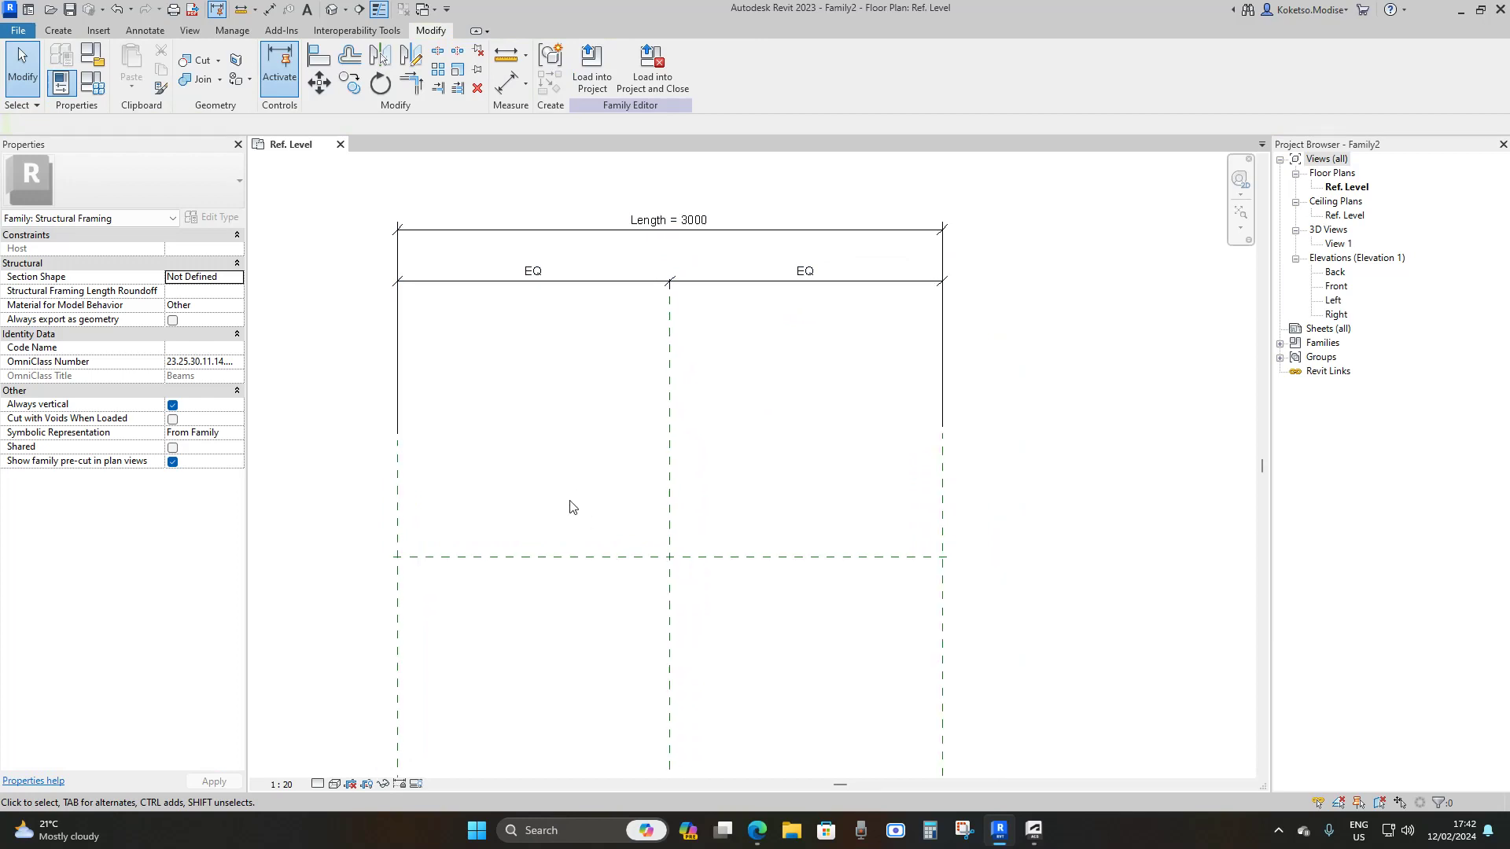
click(726, 558)
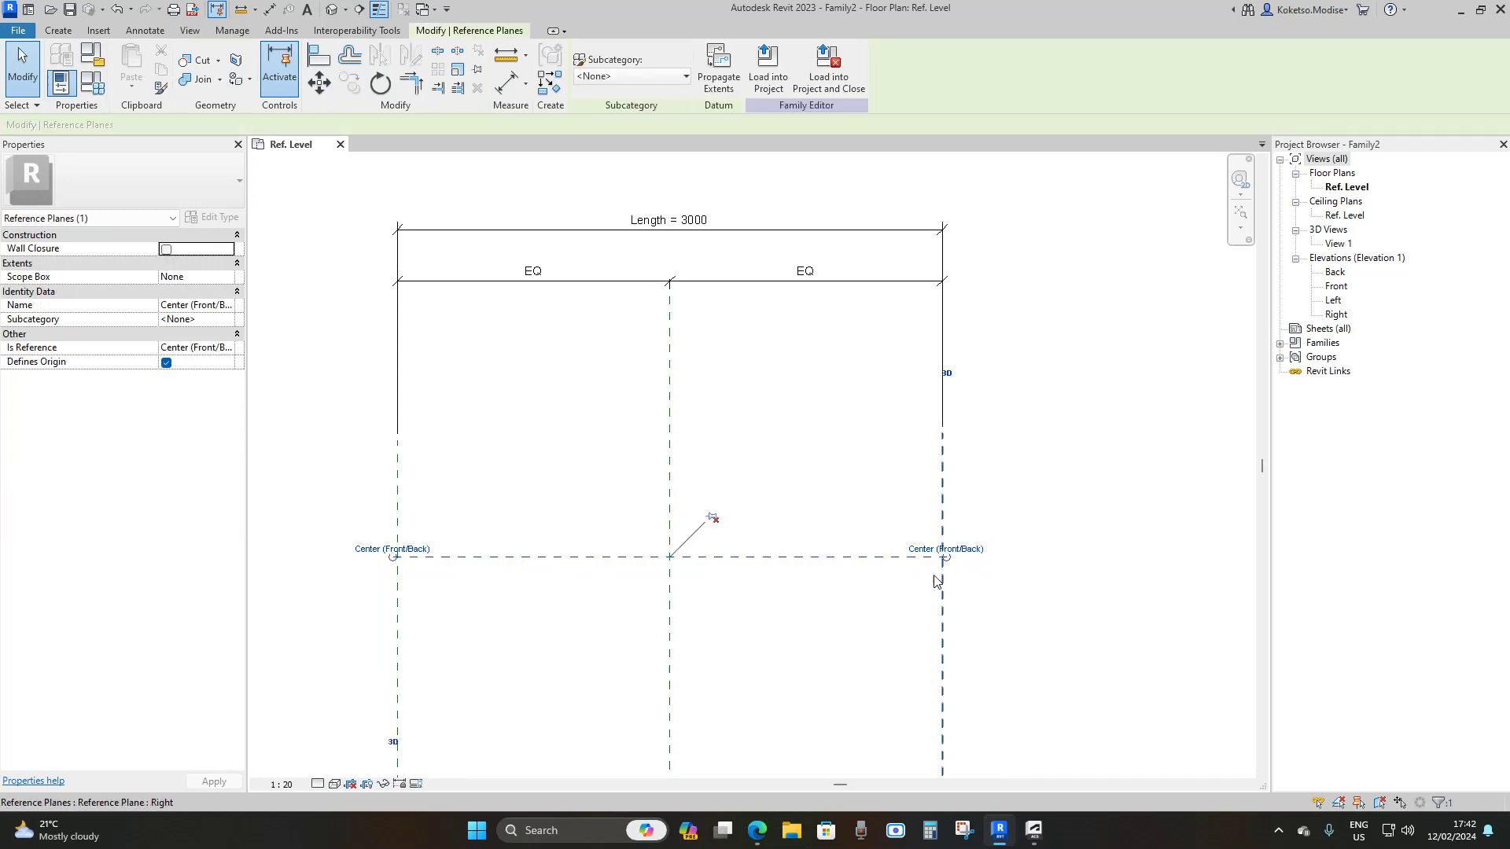
drag(946, 558, 1072, 558)
middle_drag(340, 542, 436, 524)
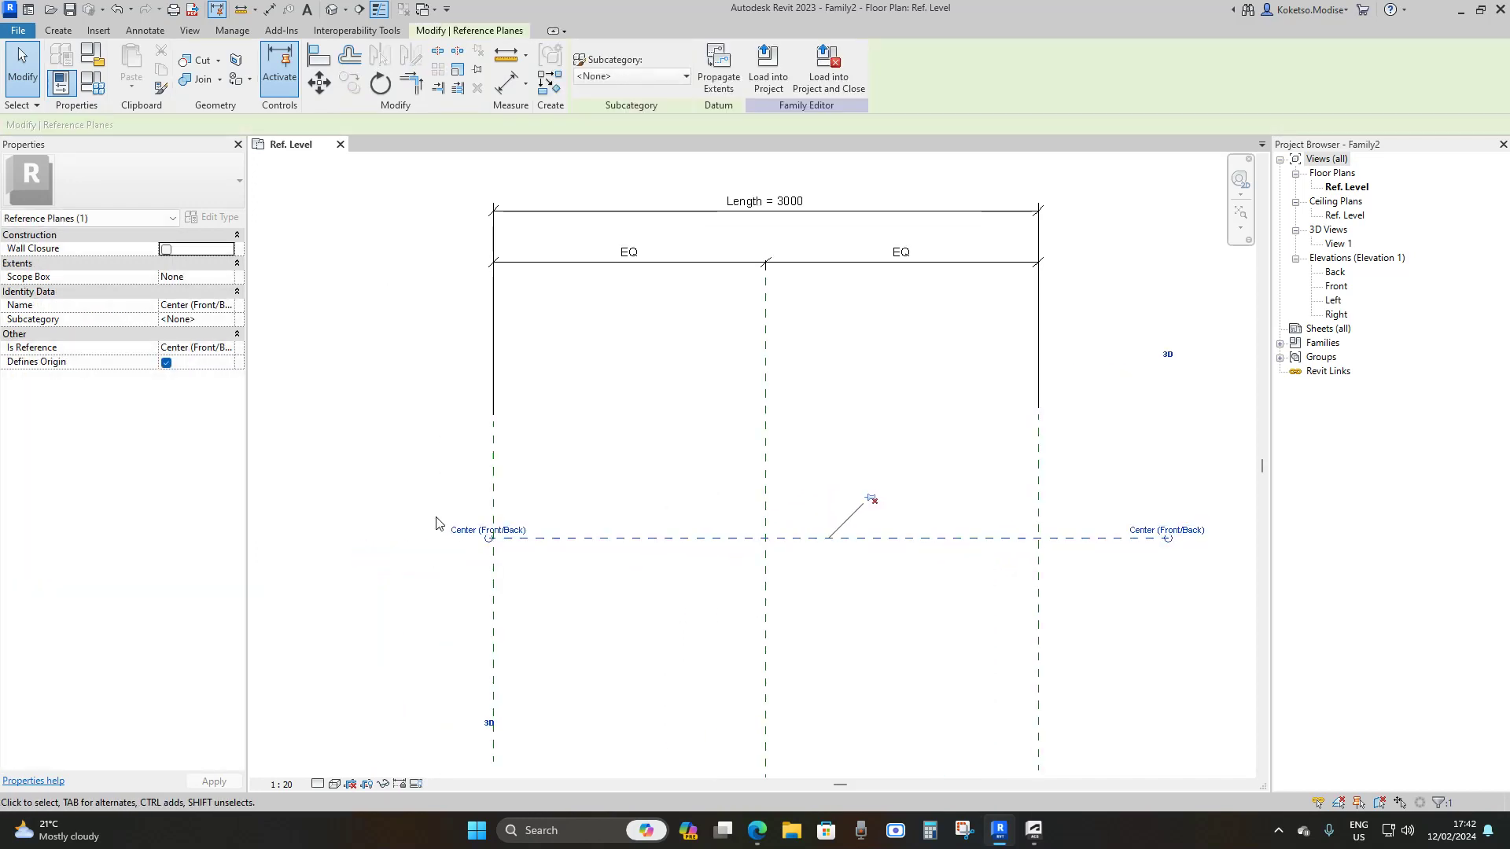
drag(489, 538, 337, 538)
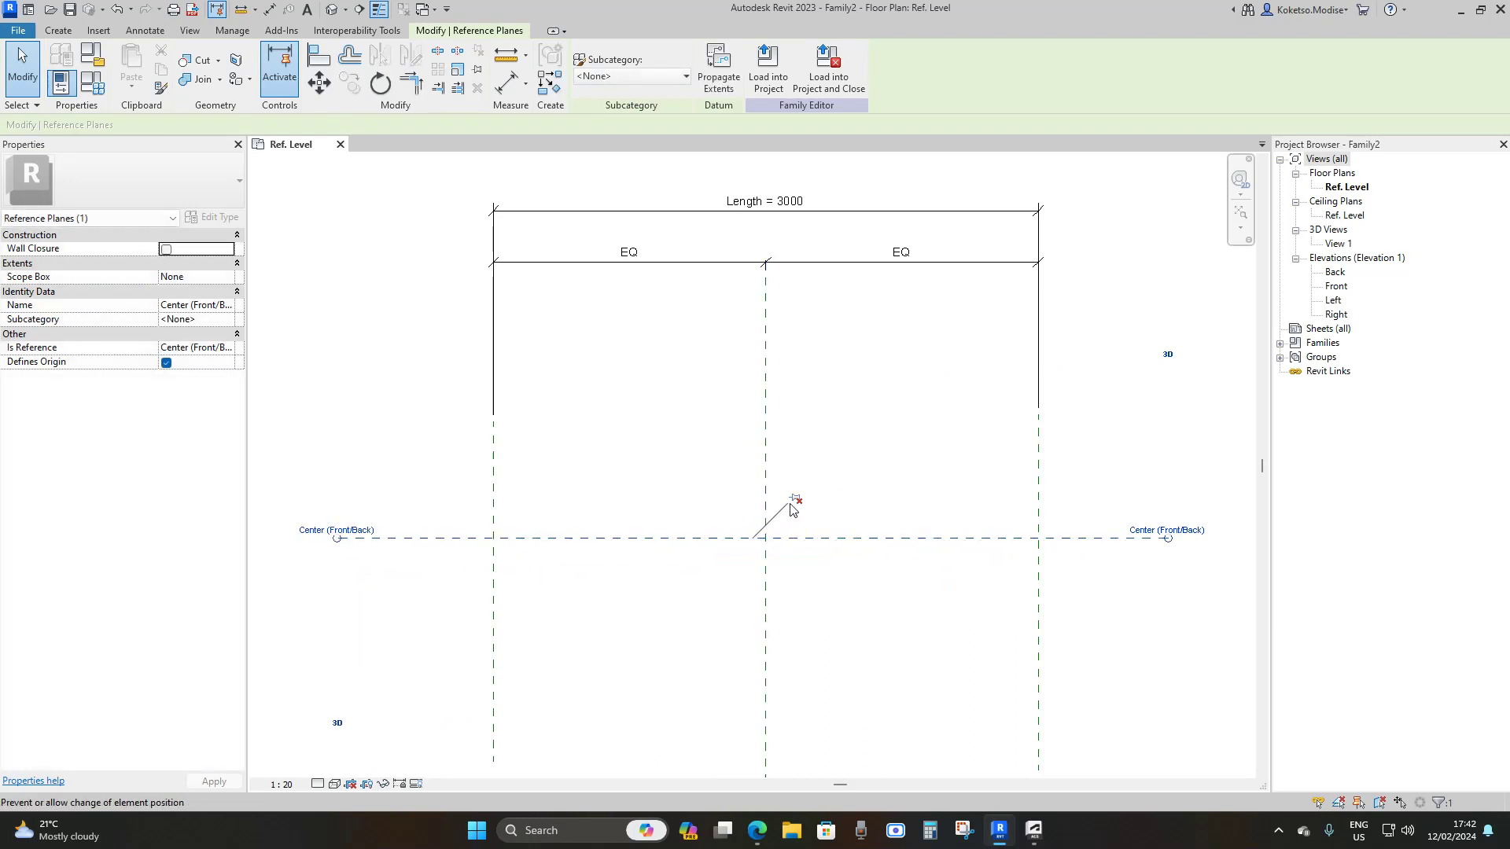
middle_drag(793, 507, 701, 532)
scroll(718, 506, down, 2)
scroll(784, 520, up, 1)
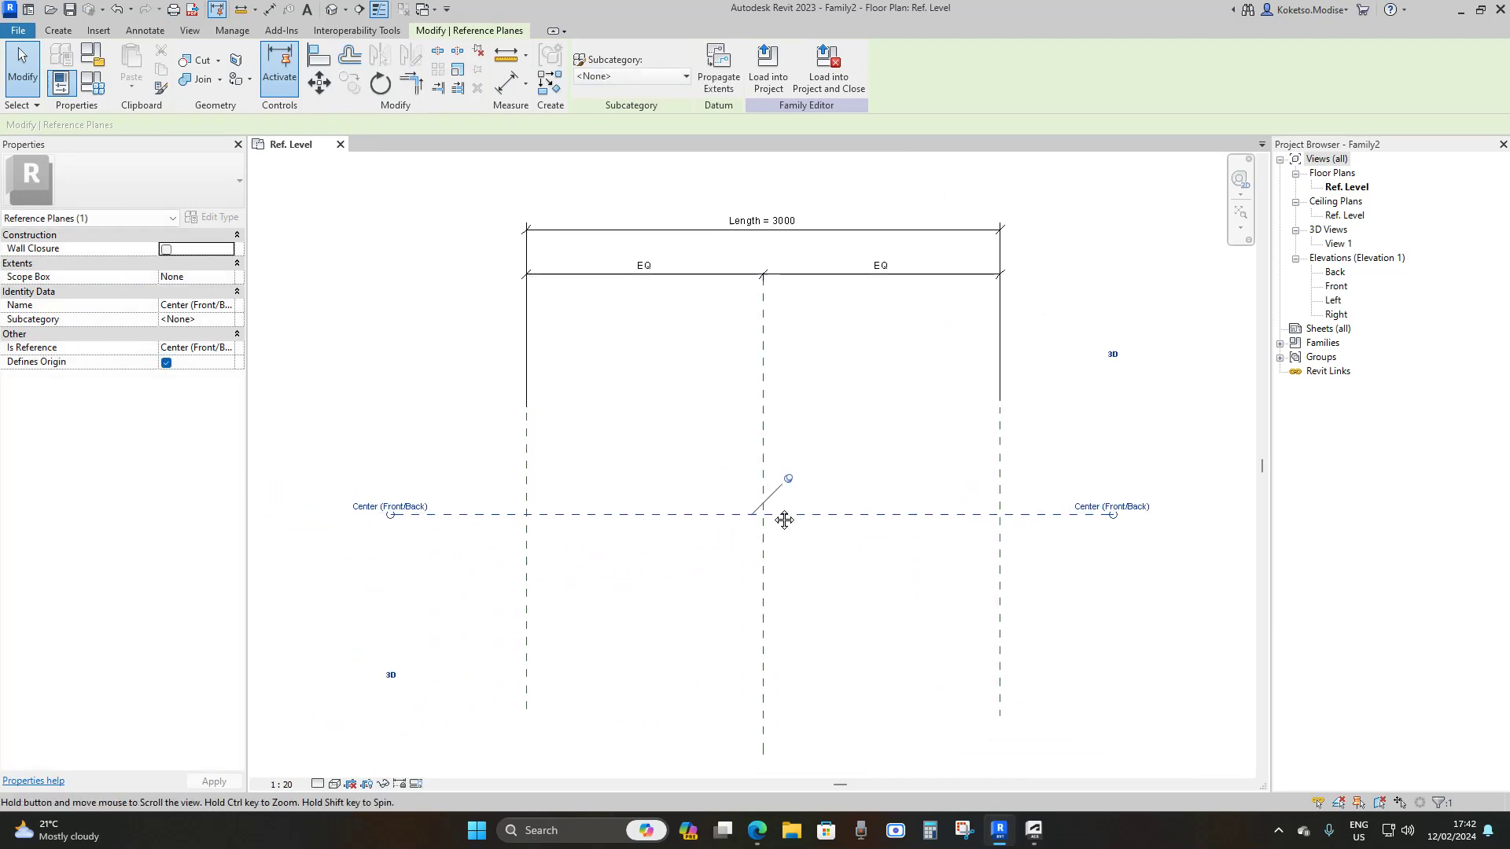
click(854, 491)
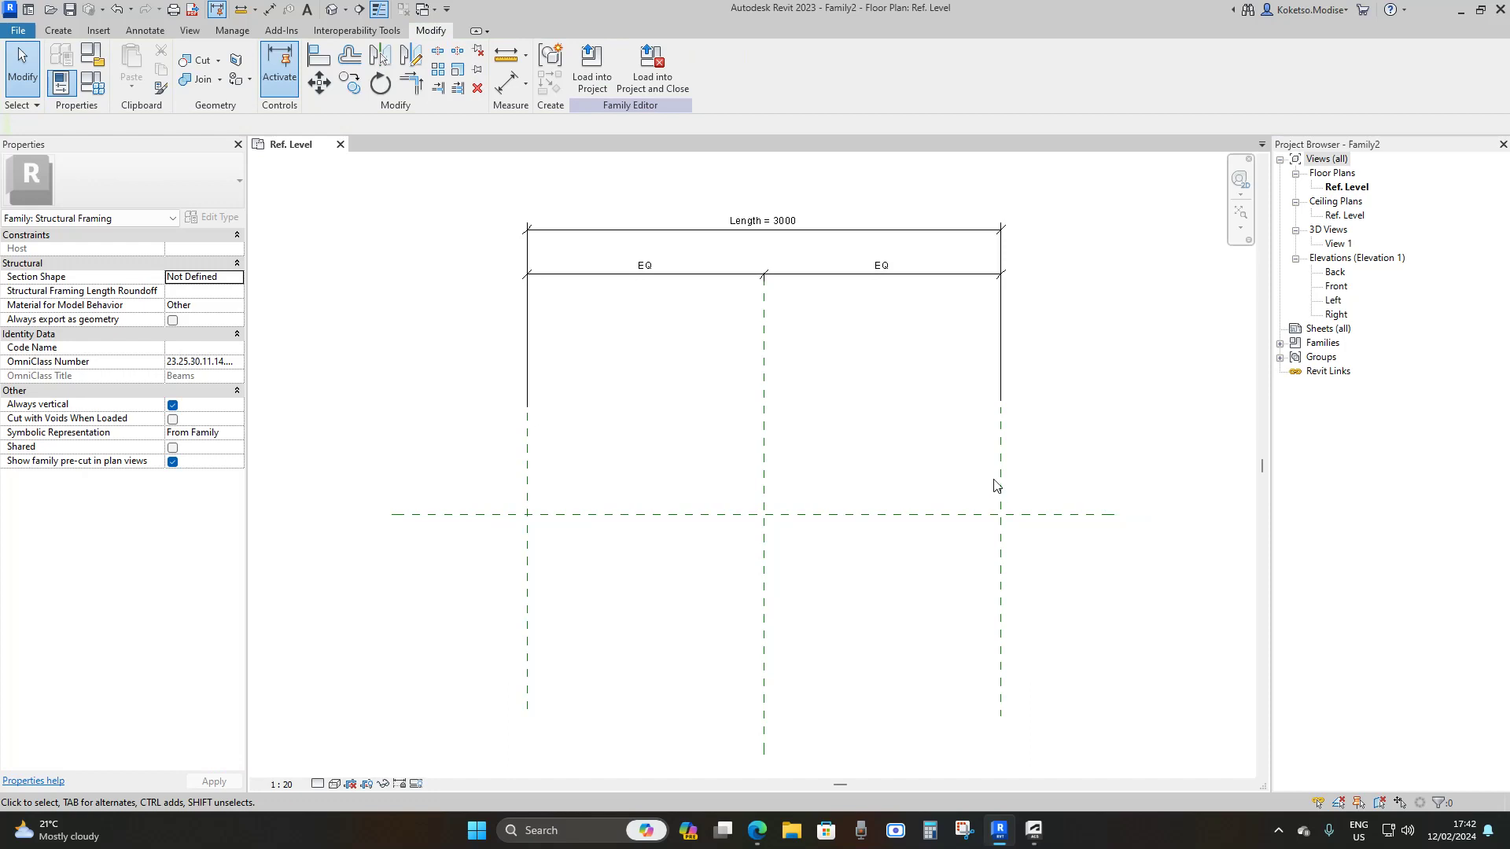
- Select the Left elevation view in the Project Browser
scroll(1000, 484, up, 1)
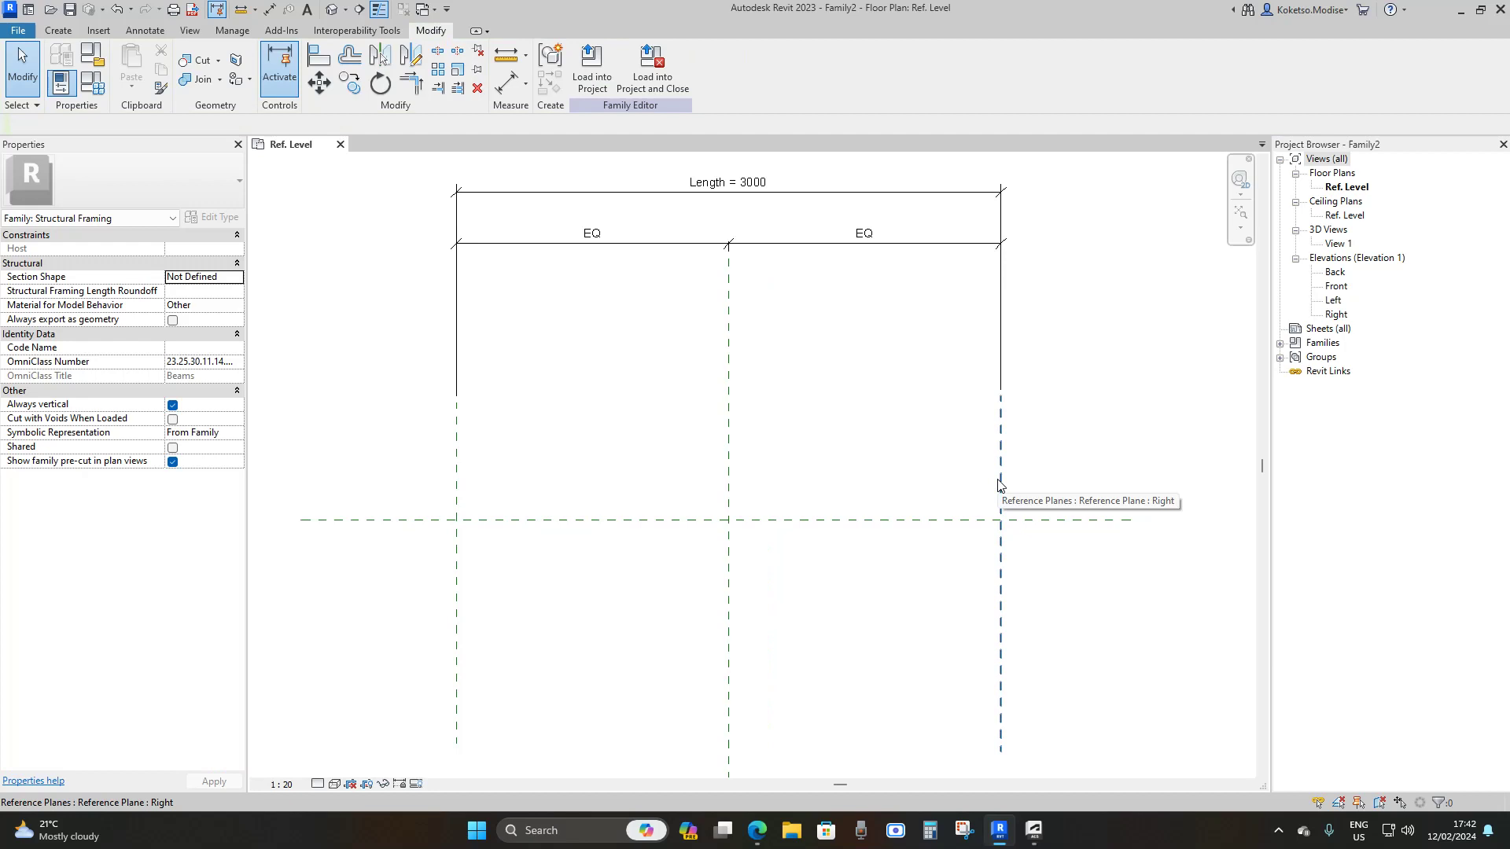
scroll(849, 432, down, 2)
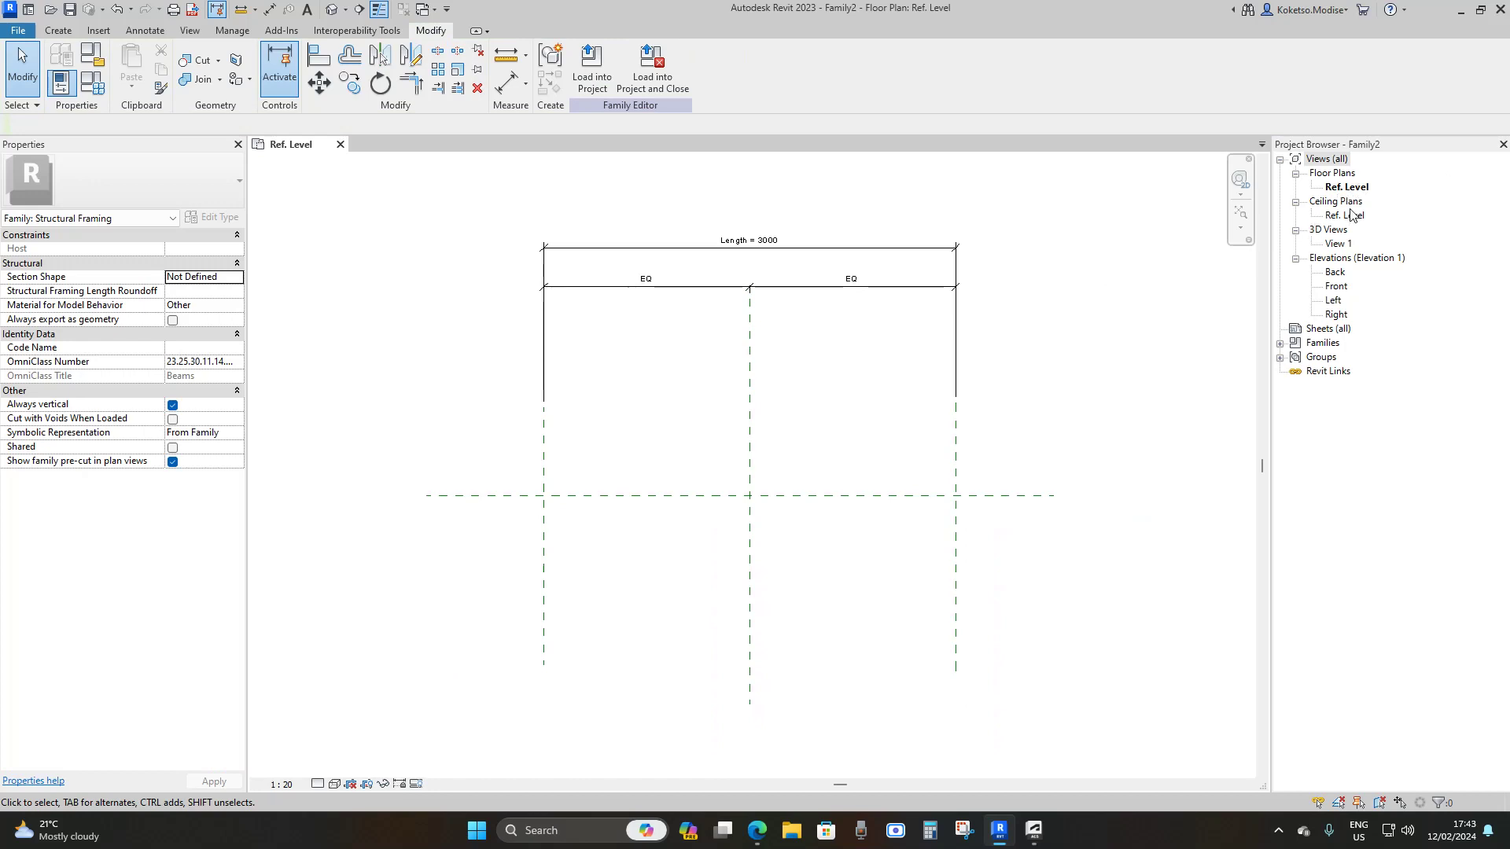
scroll(868, 468, up, 1)
middle_drag(869, 468, 853, 503)
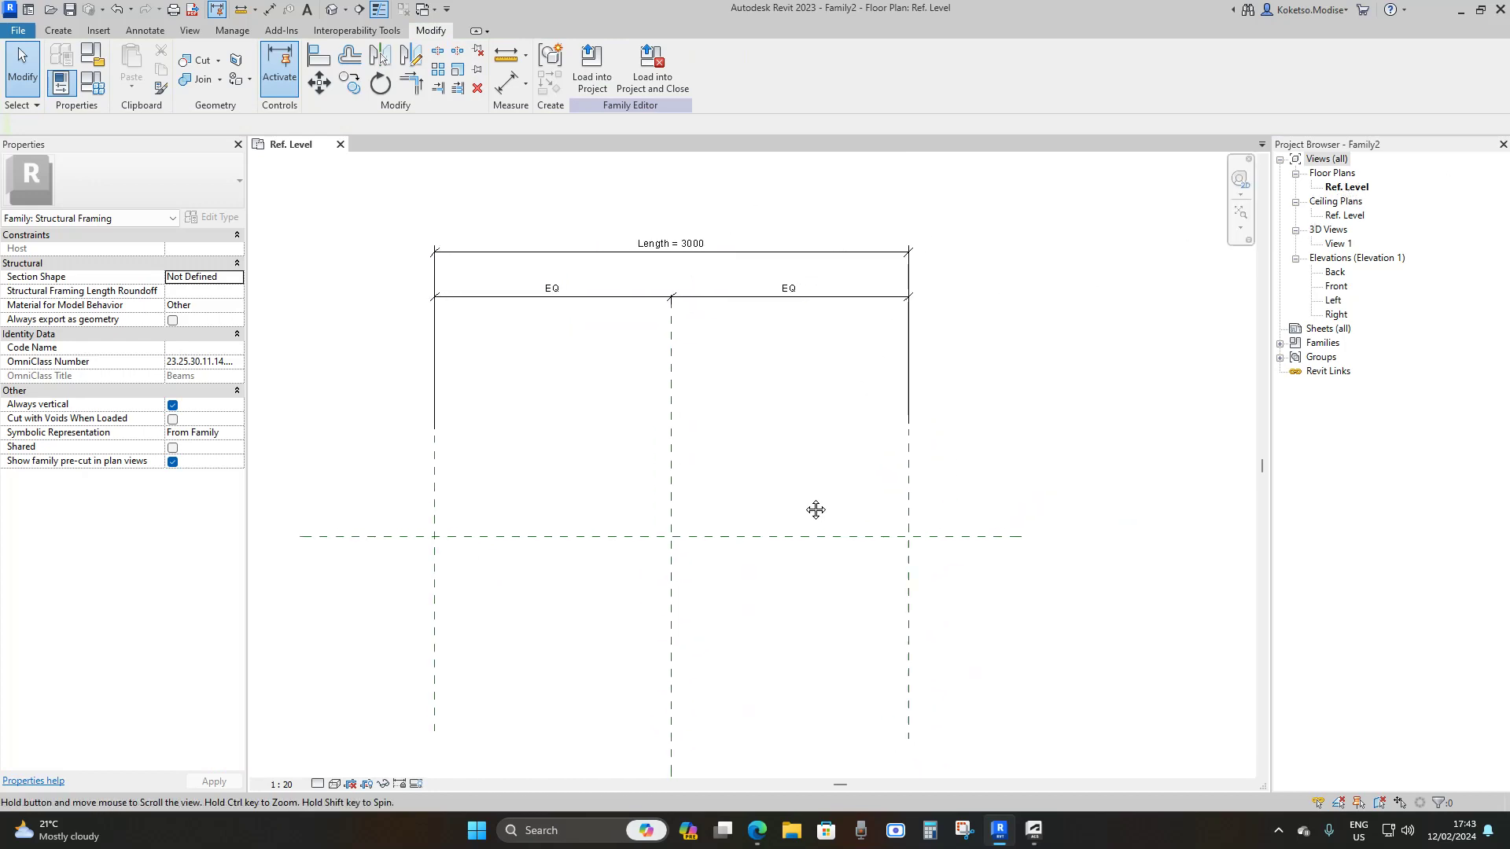
scroll(768, 484, down, 1)
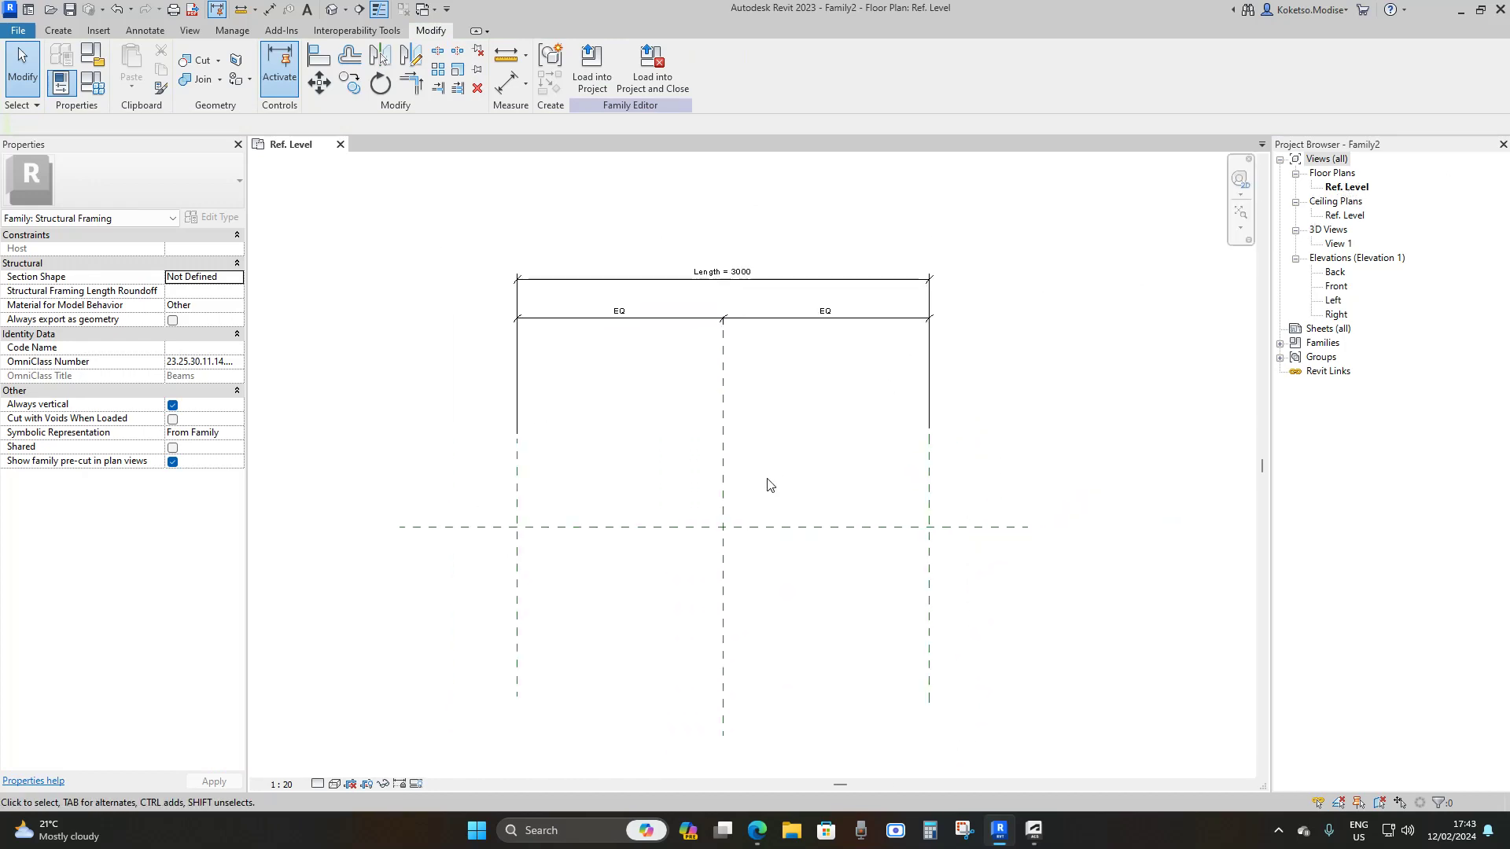
click(1333, 301)
- In the Left elevation, extend the Center (Elevation) reference plane at both ends
double_click(1334, 301)
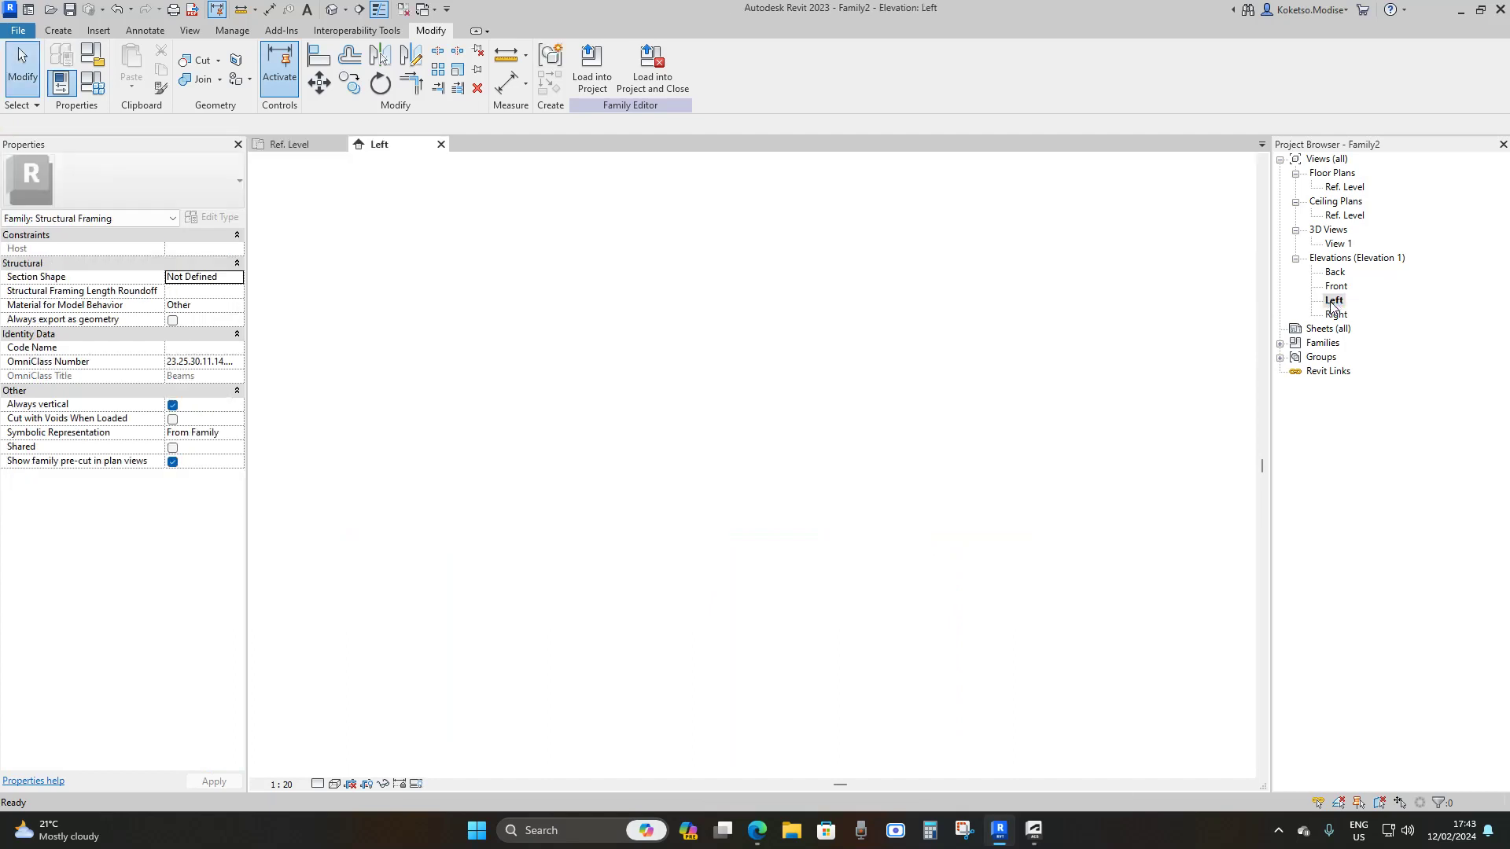
scroll(629, 582, down, 2)
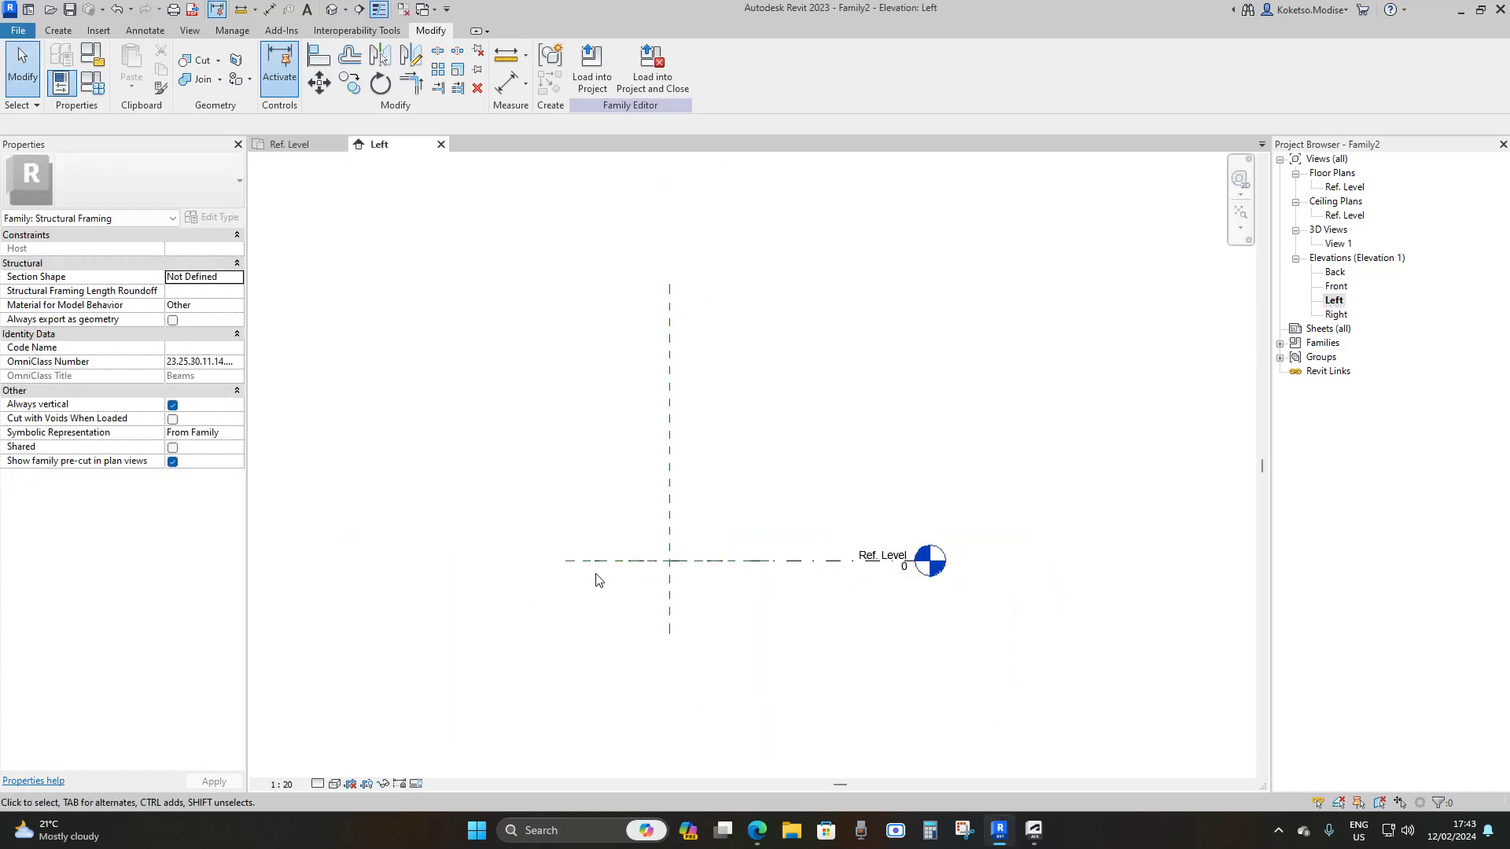
scroll(560, 567, up, 1)
click(562, 564)
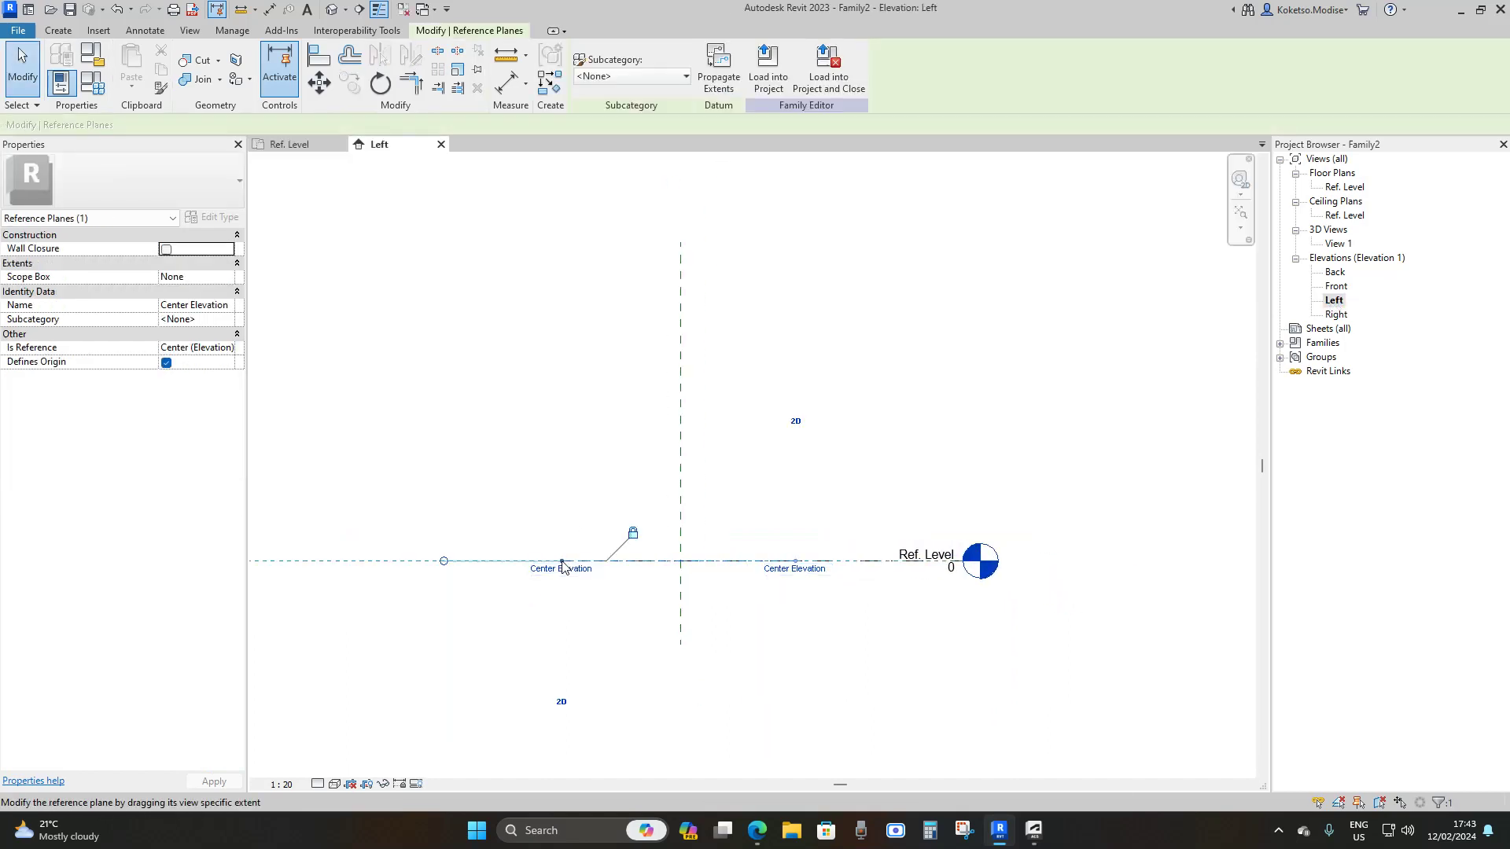
drag(561, 565, 313, 565)
scroll(887, 560, down, 1)
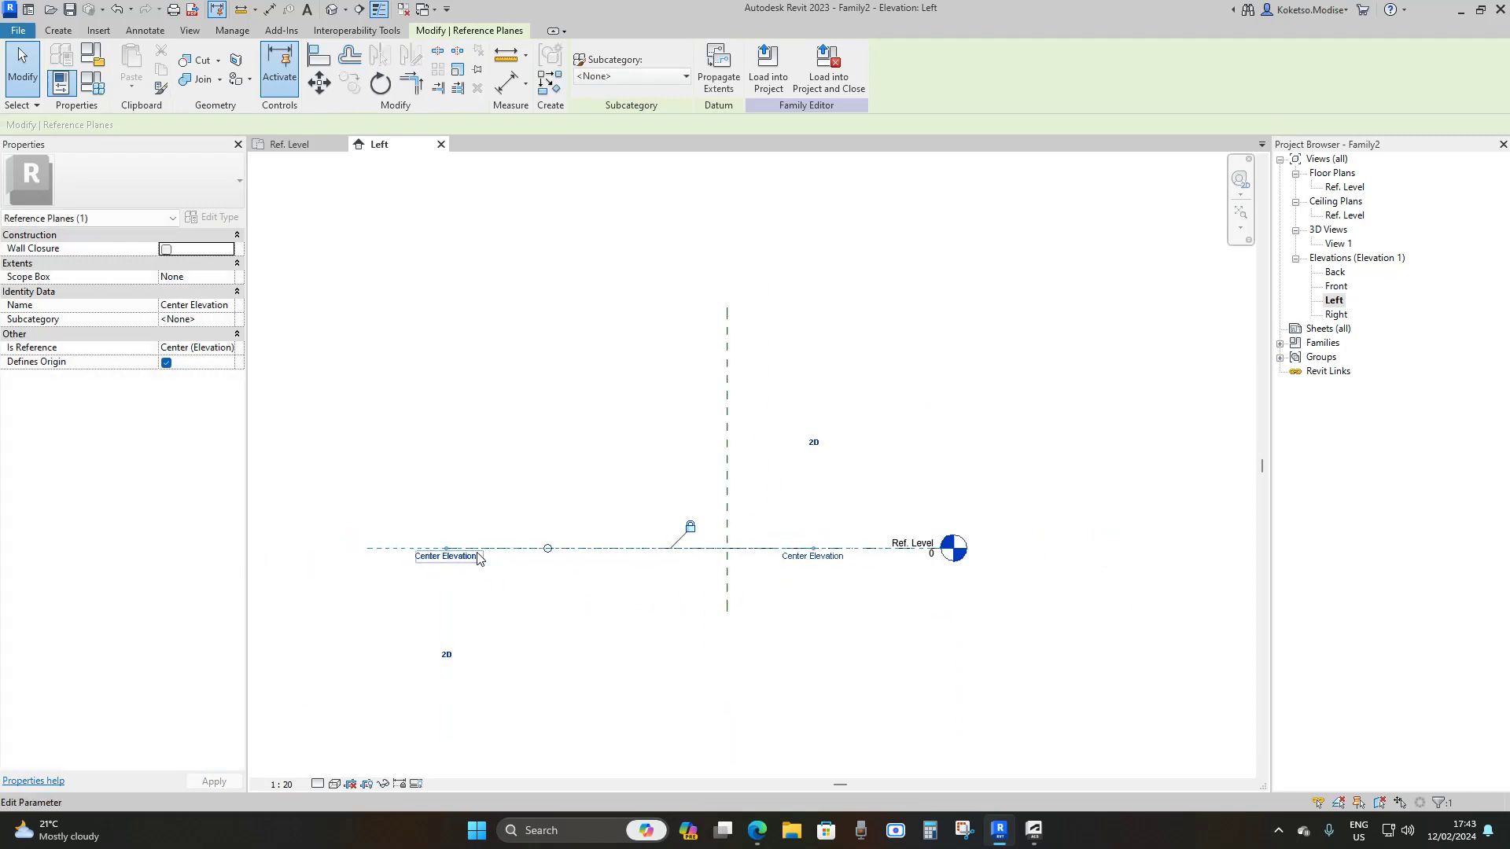
drag(887, 559, 1189, 548)
click(880, 574)
- Stretch the Ref. Level line further to the right
click(916, 548)
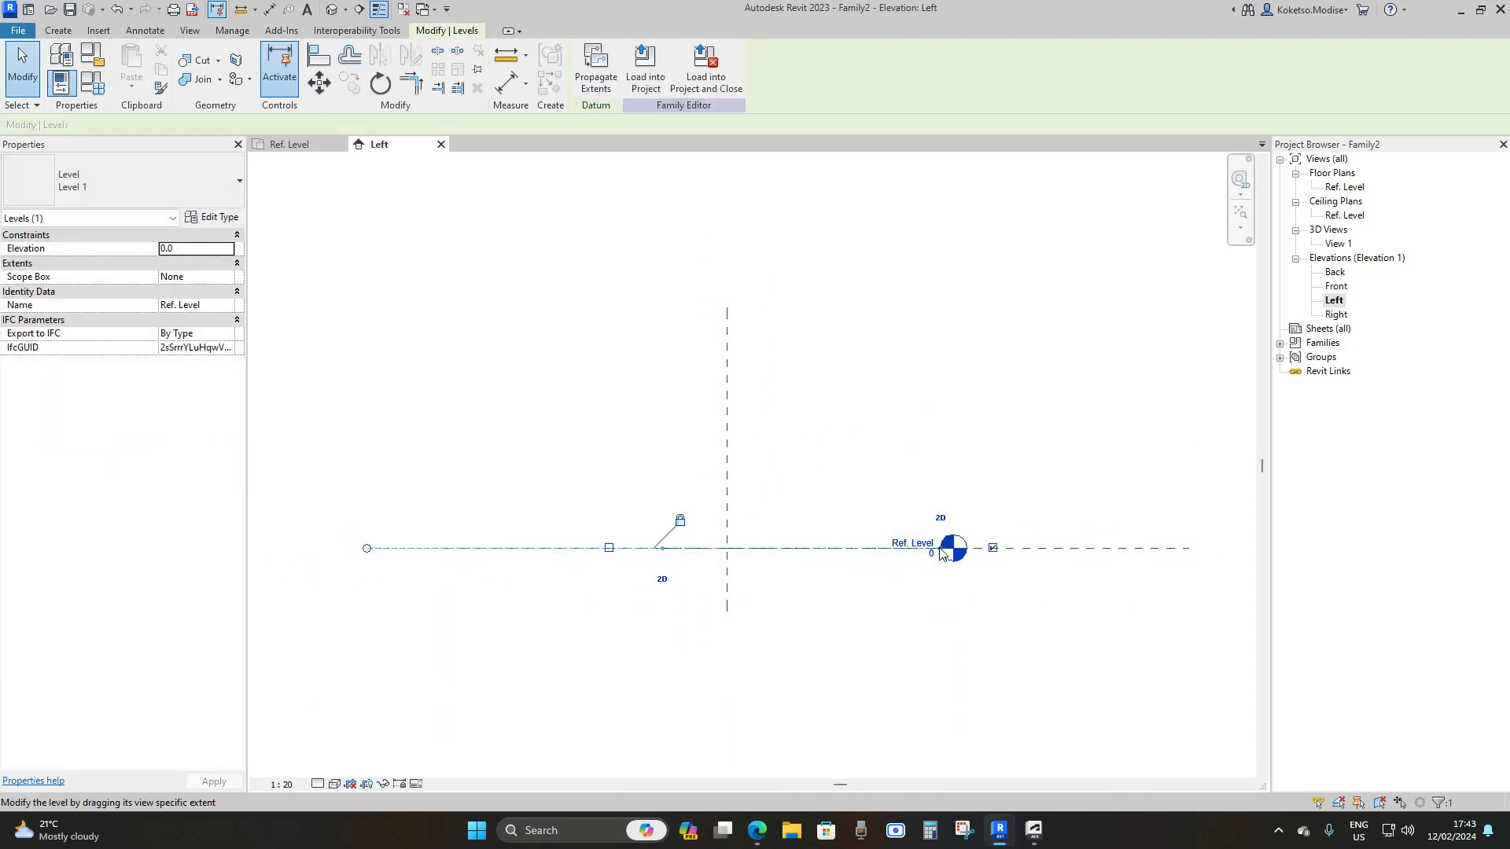
drag(944, 551, 1189, 548)
click(674, 499)
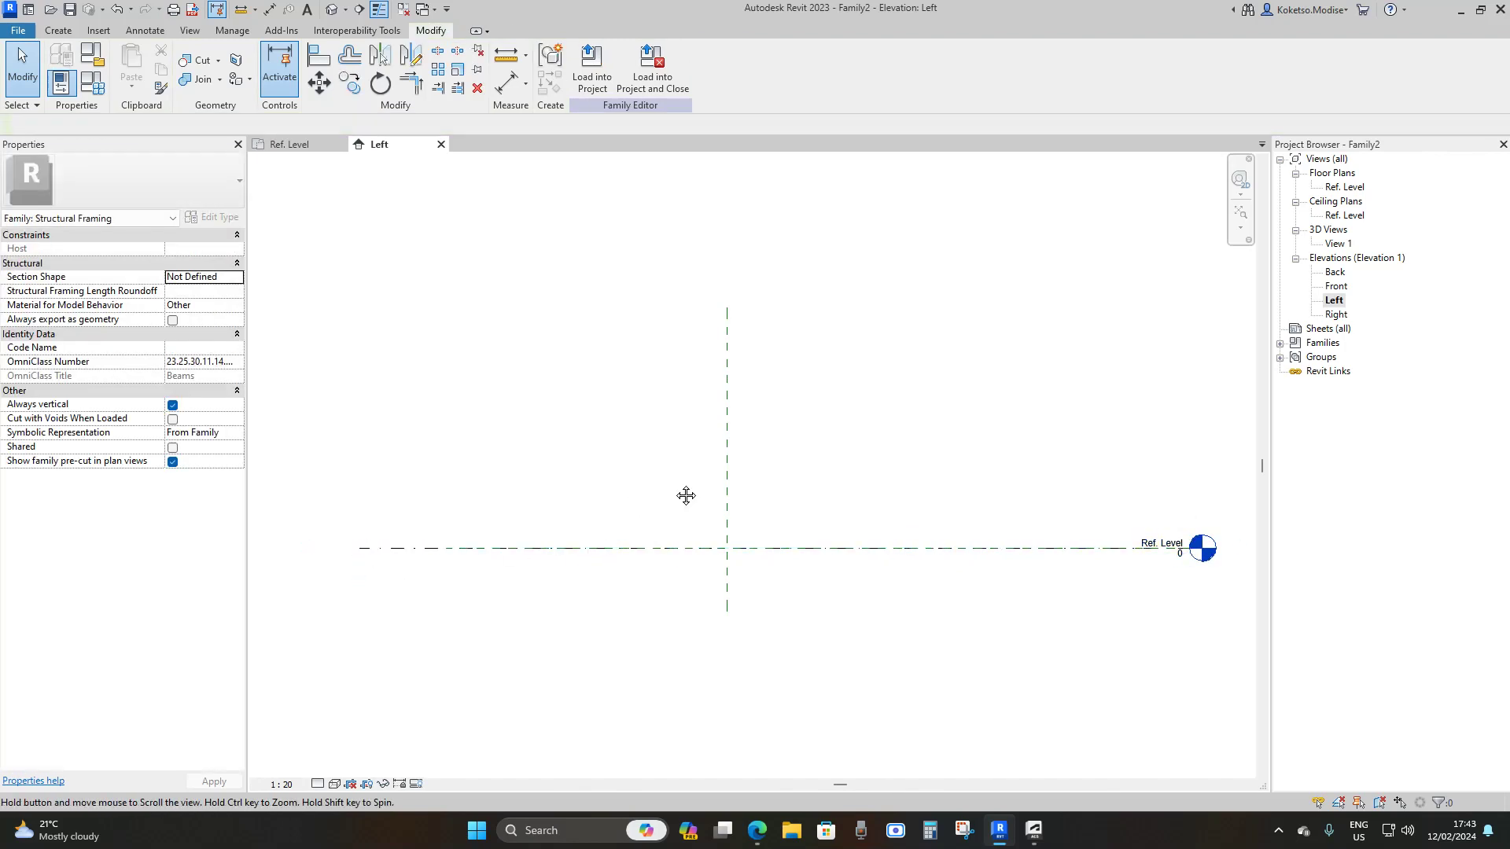
click(63, 35)
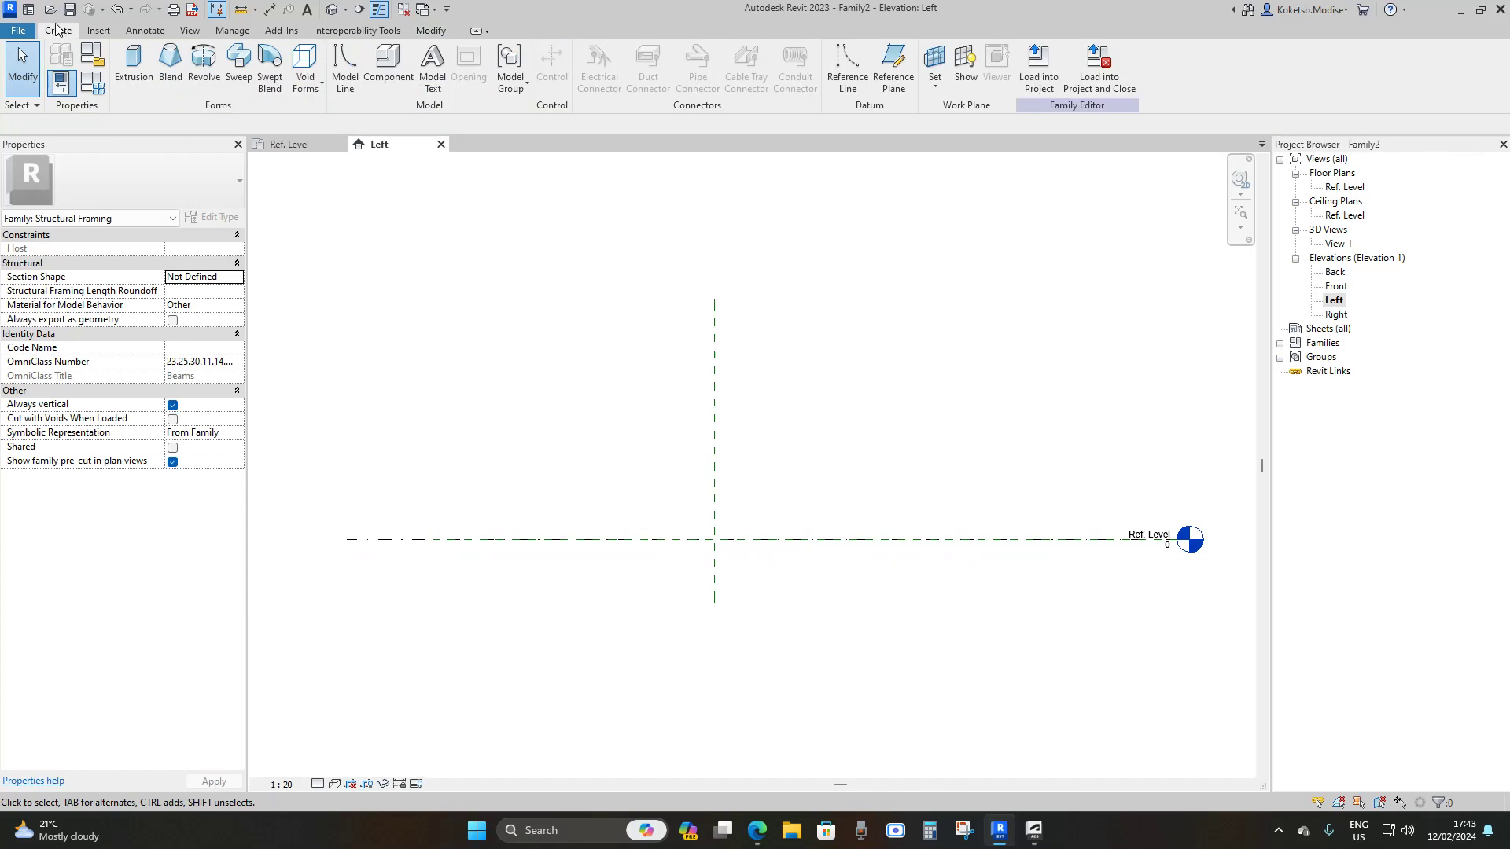
- Draw a horizontal reference plane across the elevation above Ref. Level
click(886, 70)
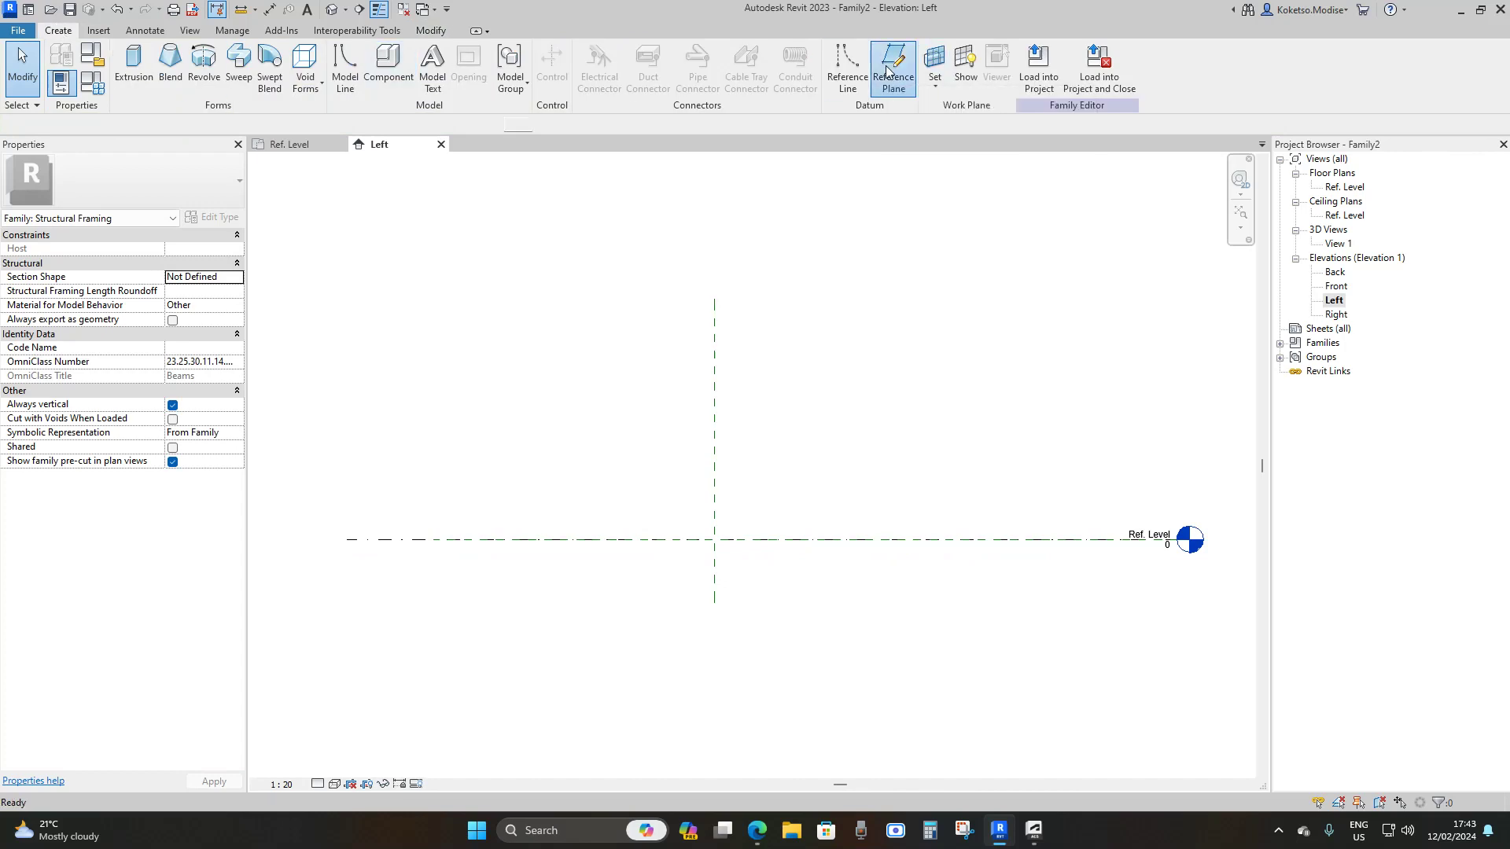
click(339, 364)
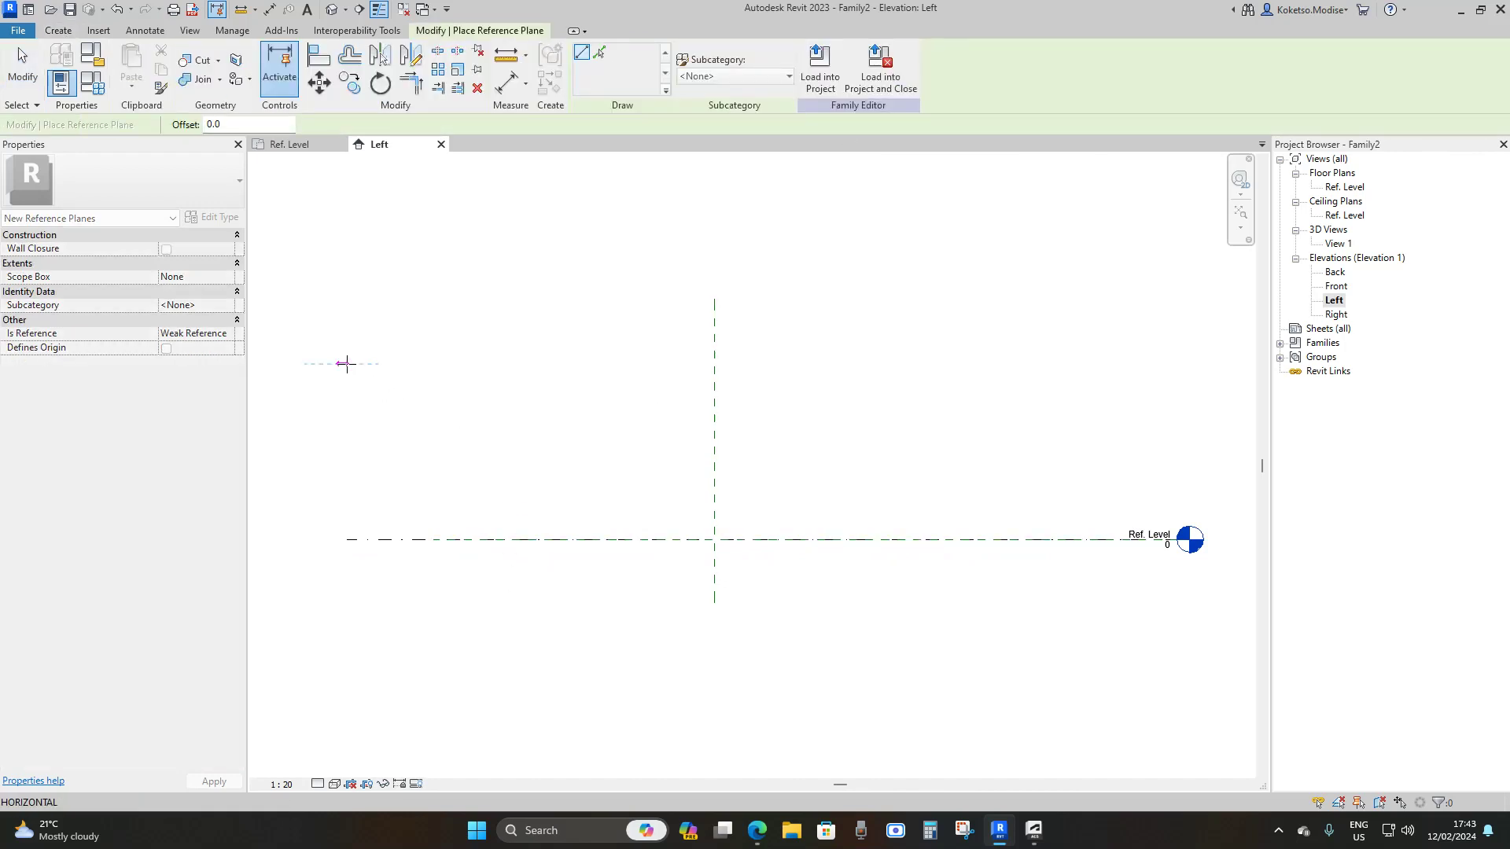
click(1186, 364)
key(Escape)
key(Escape)
scroll(590, 405, up, 2)
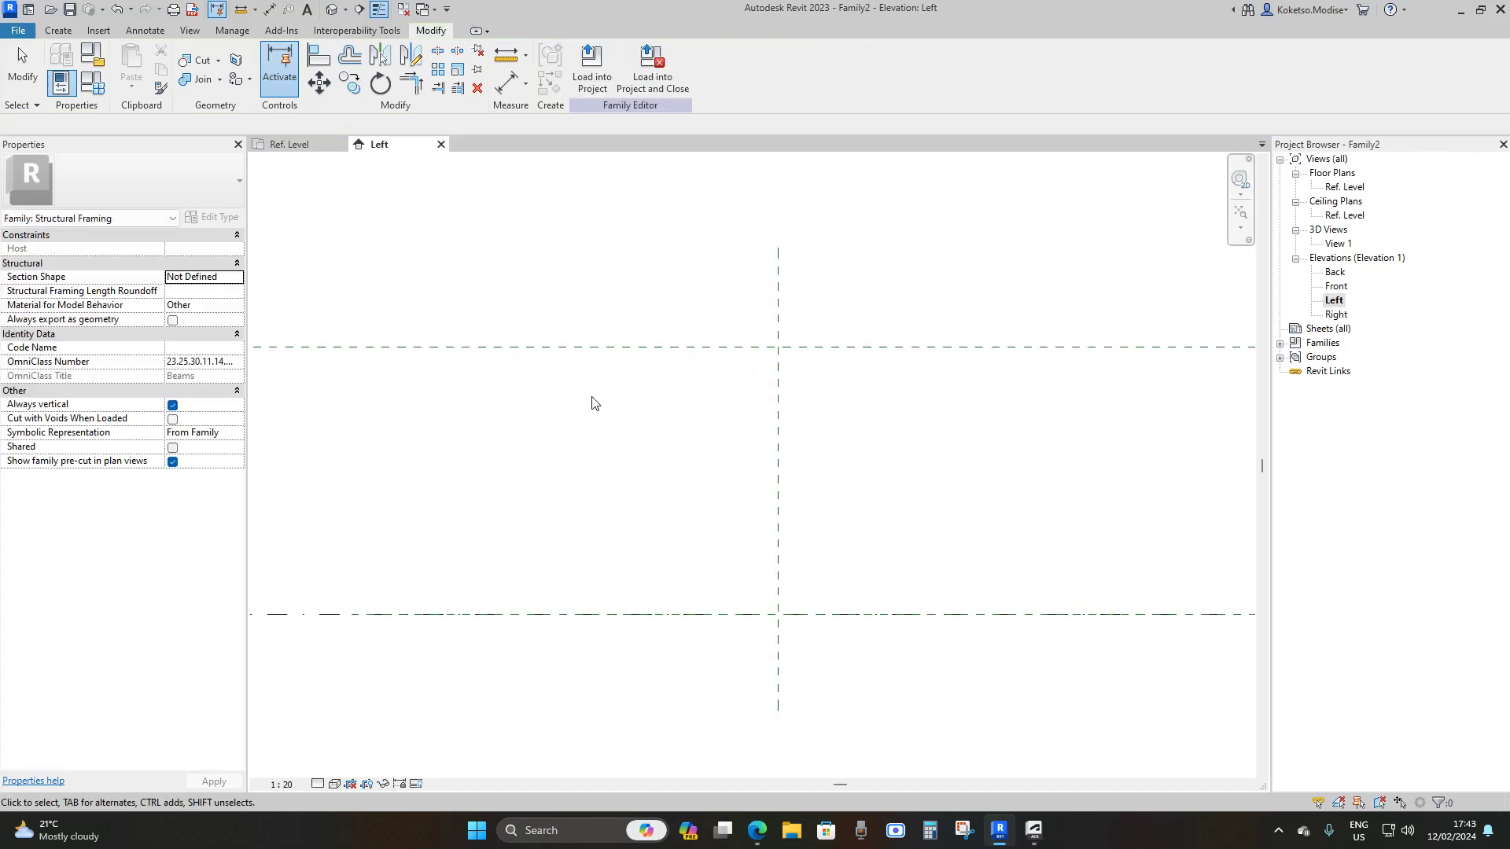
scroll(618, 354, down, 2)
scroll(600, 377, up, 2)
scroll(598, 363, down, 2)
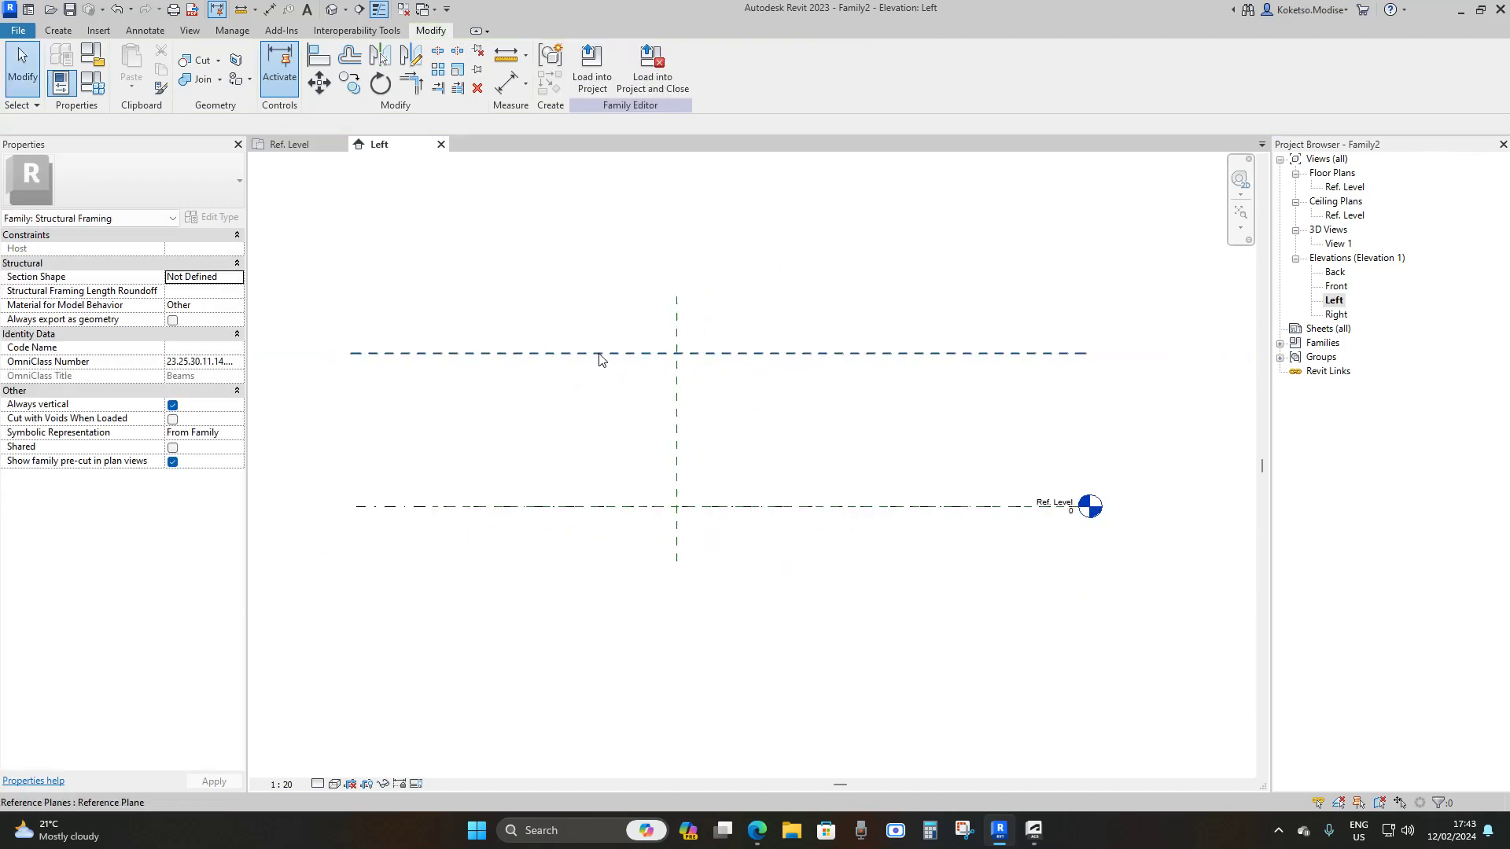
scroll(620, 356, up, 2)
- Set the new horizontal plane's distance above Ref. Level to 355
click(620, 347)
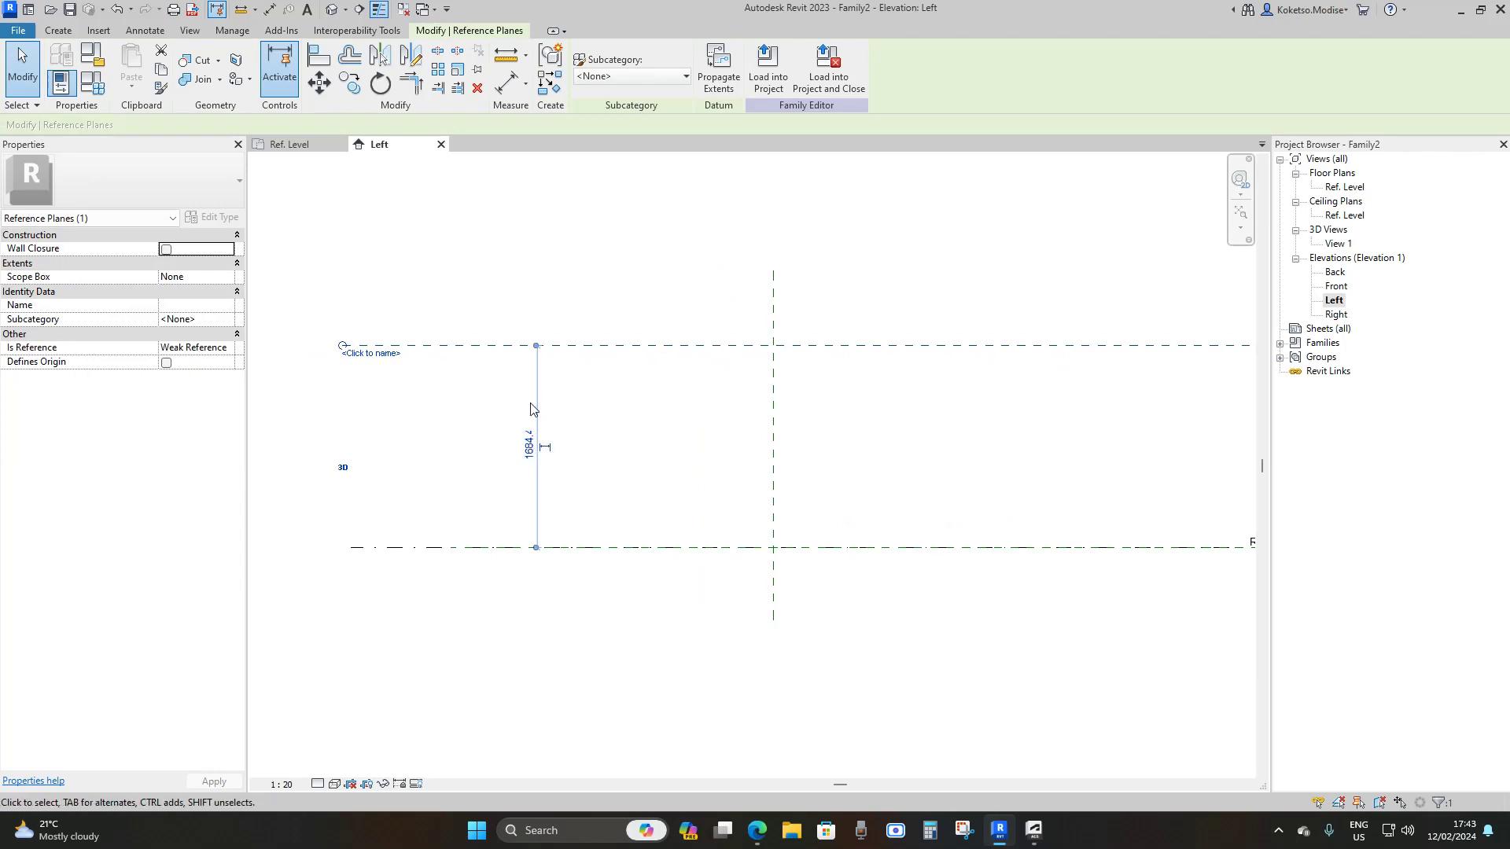
click(529, 445)
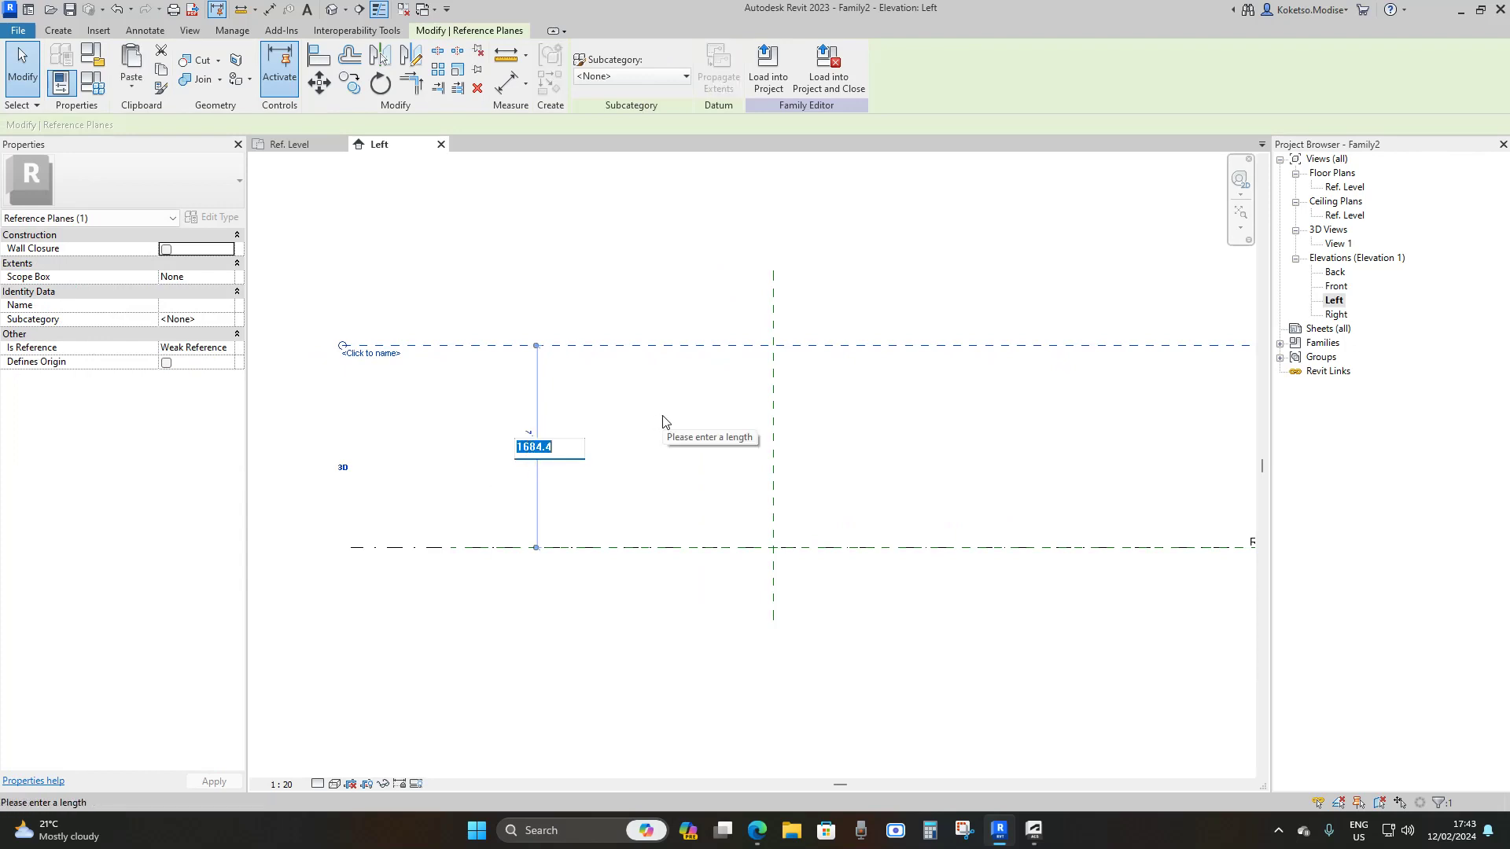
text(355)
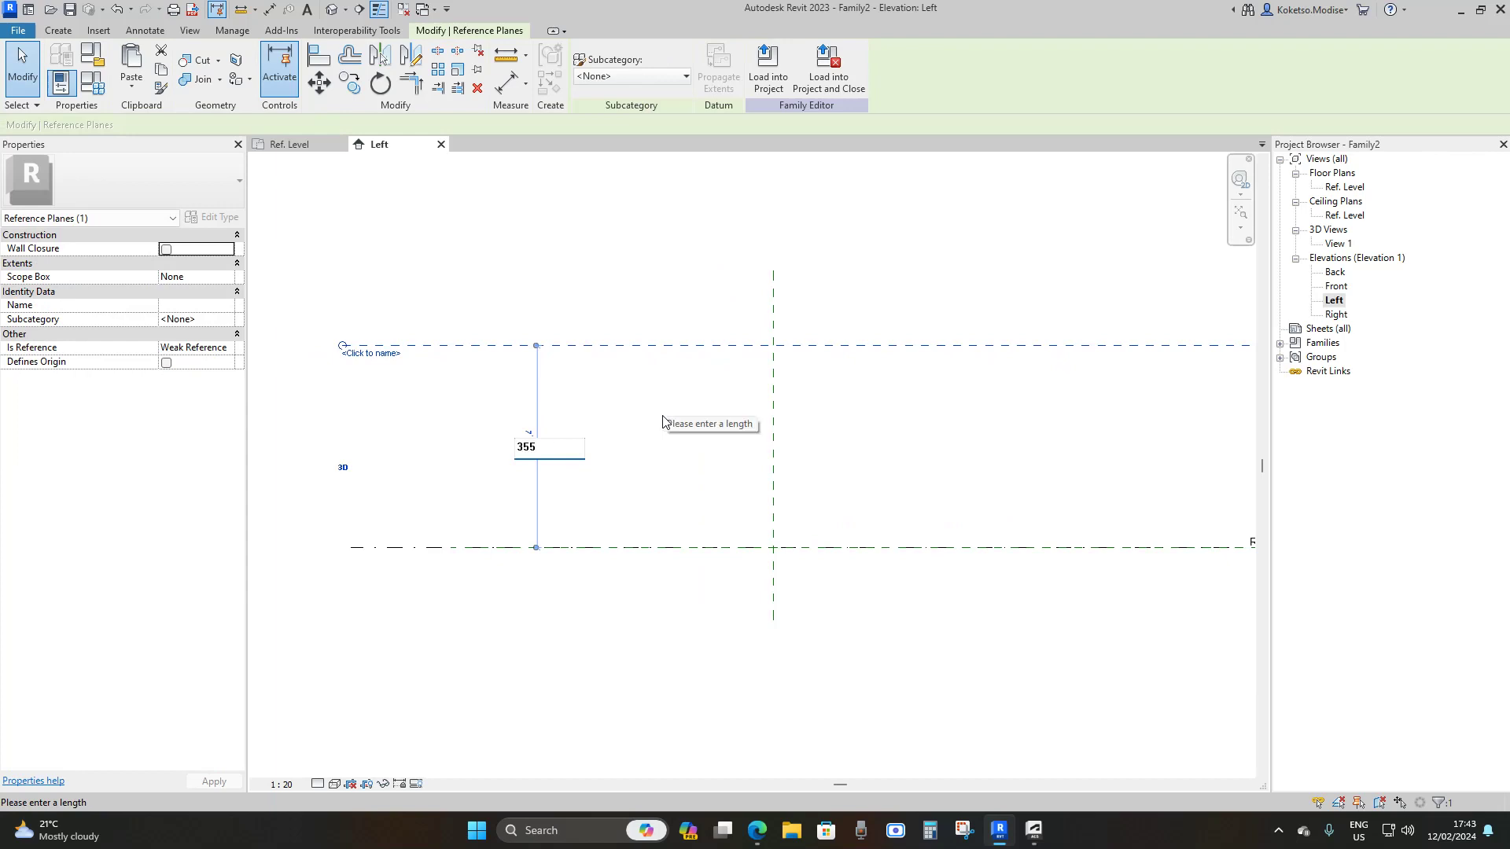
key(Return)
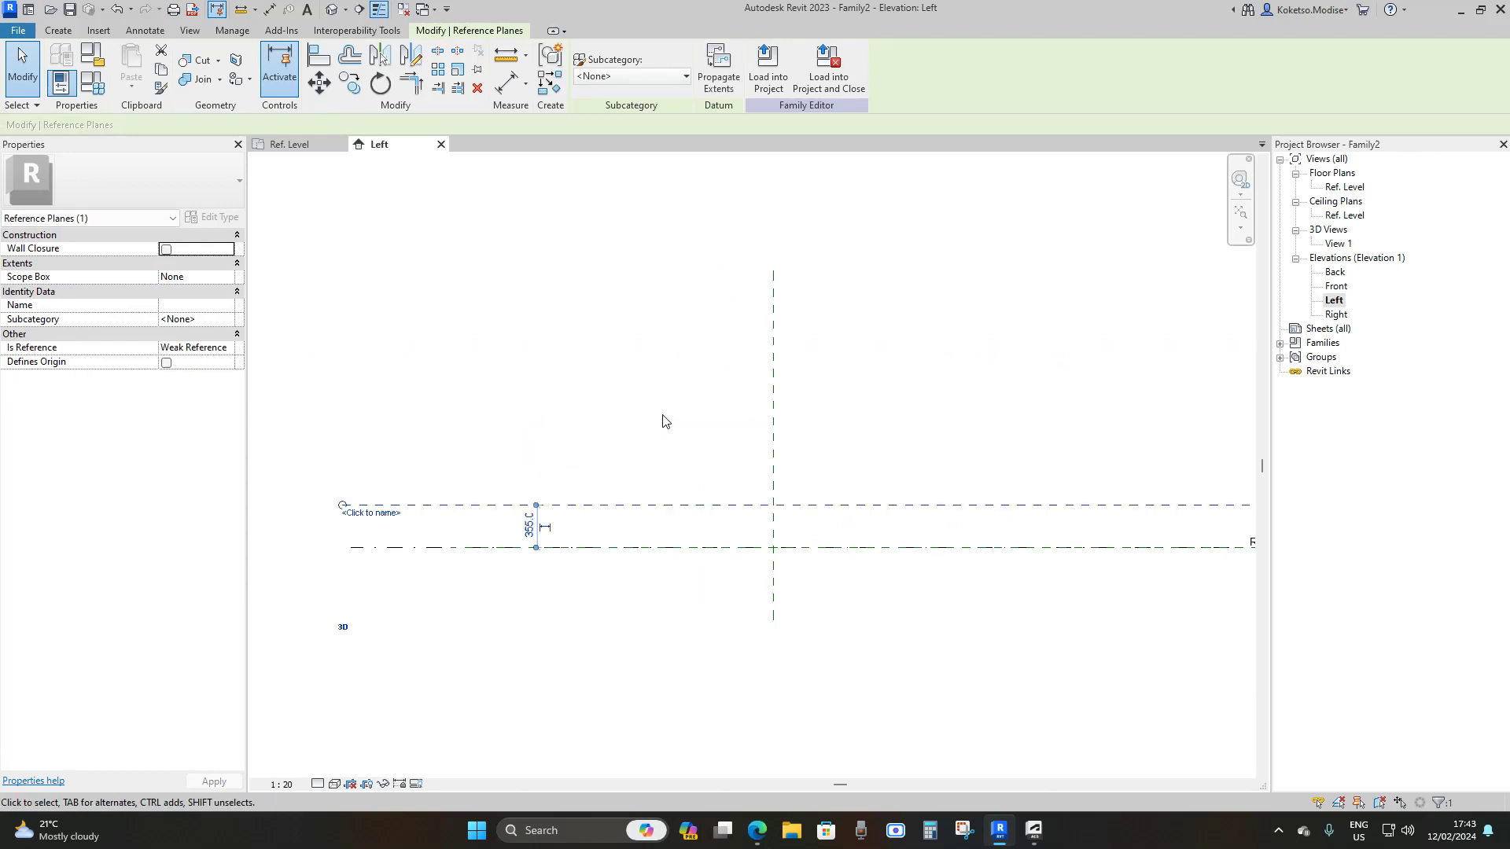
click(662, 421)
scroll(759, 529, up, 3)
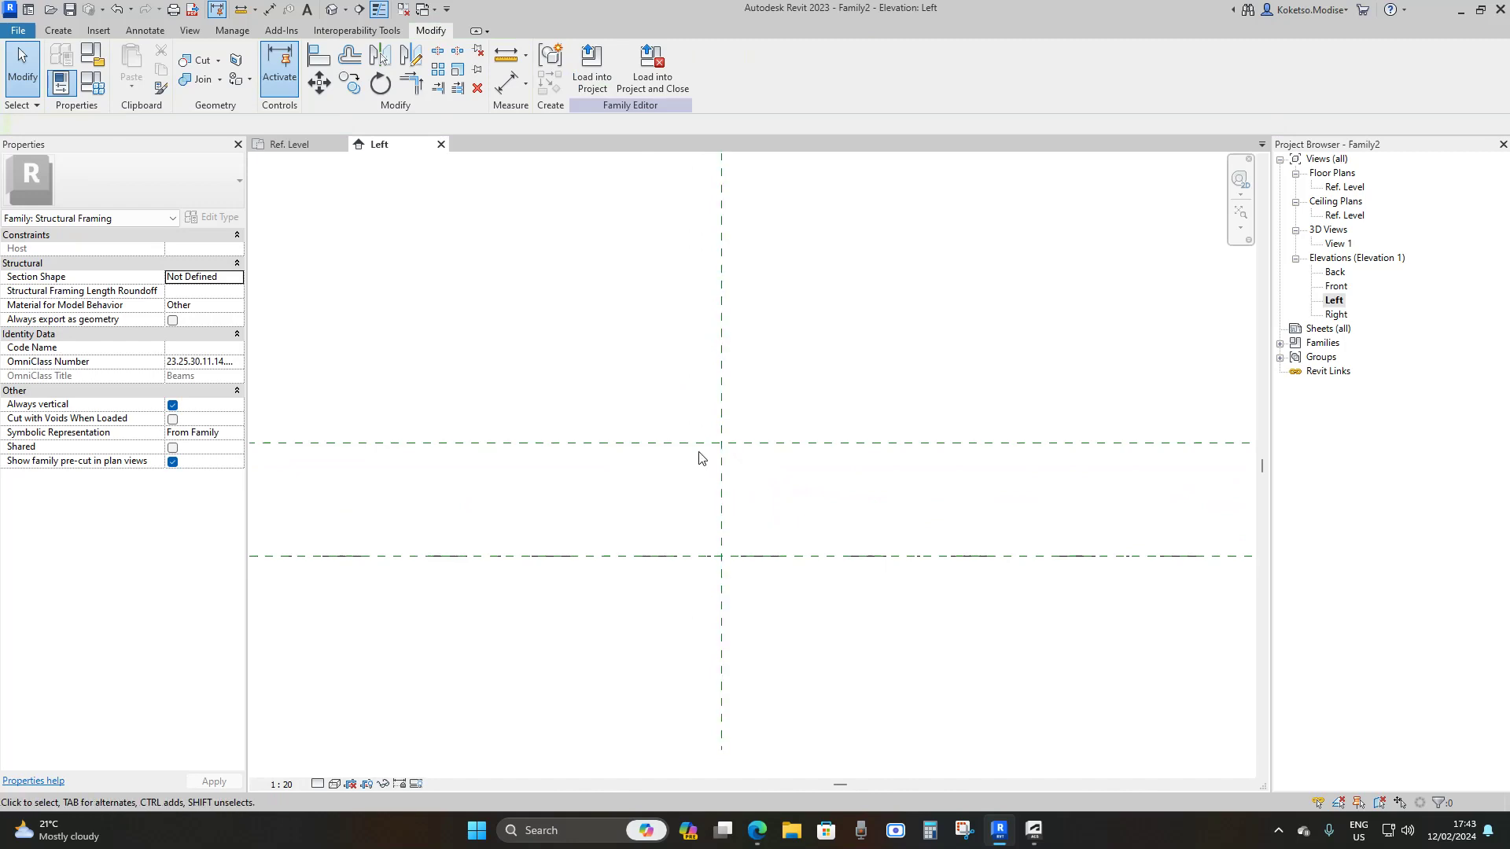
scroll(704, 493, up, 1)
middle_drag(705, 492, 760, 501)
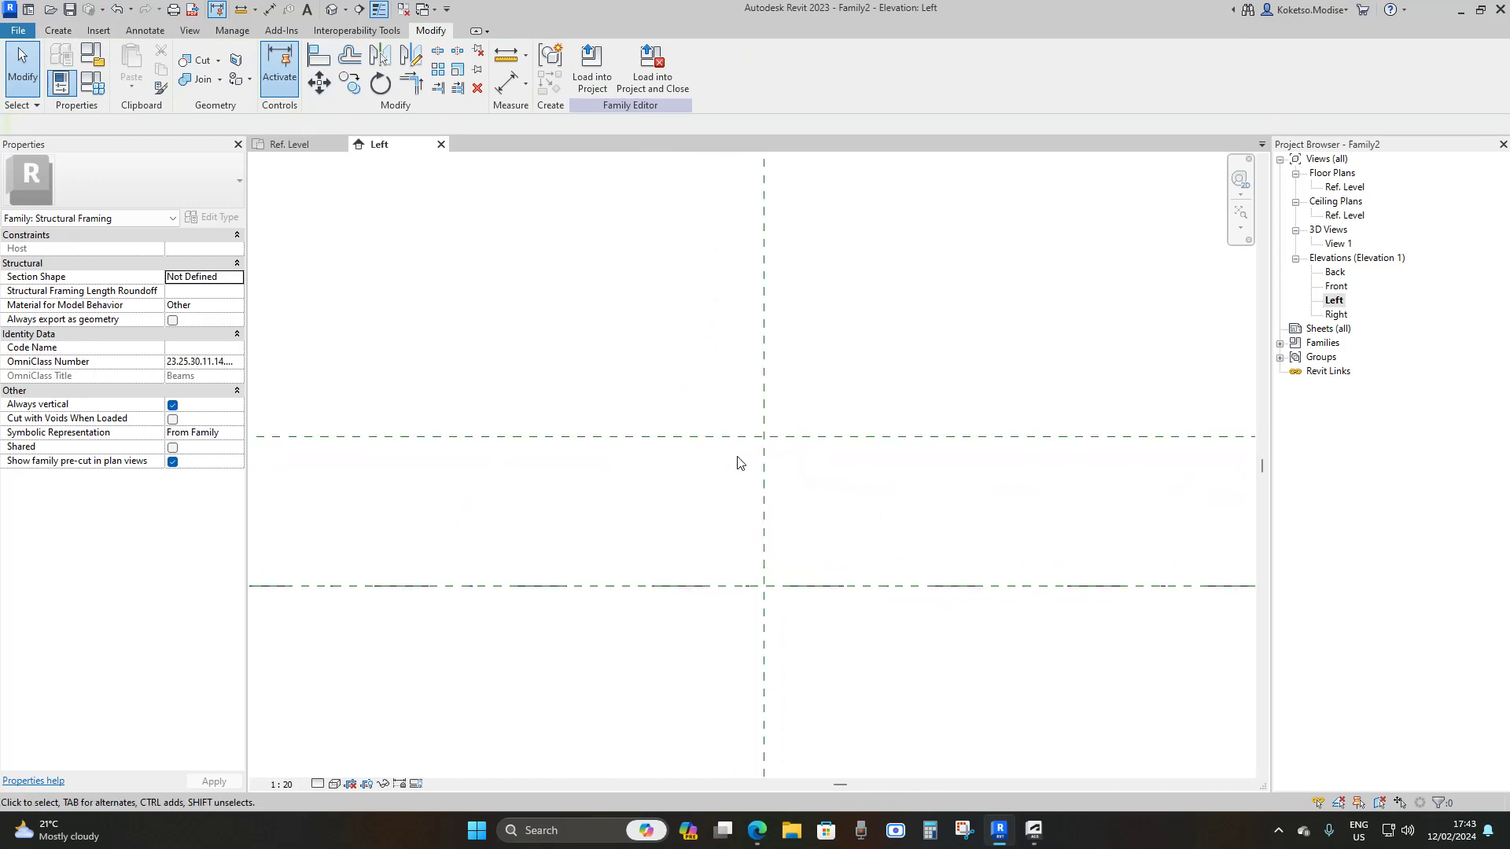
- Add vertical reference planes offset 635/2 (317.5) on both sides of the centre plane
click(60, 31)
click(895, 75)
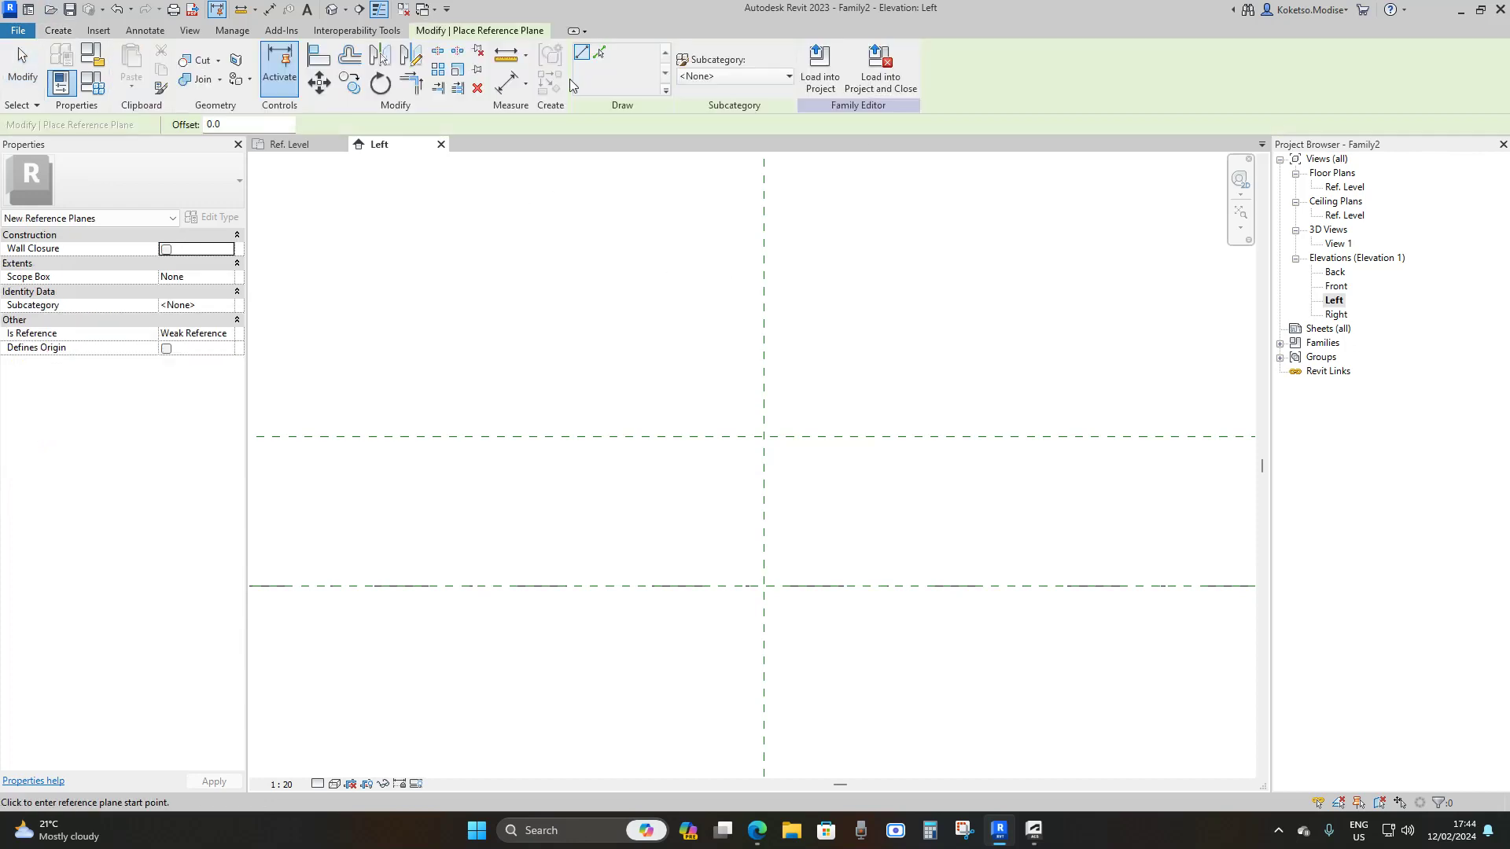
click(598, 55)
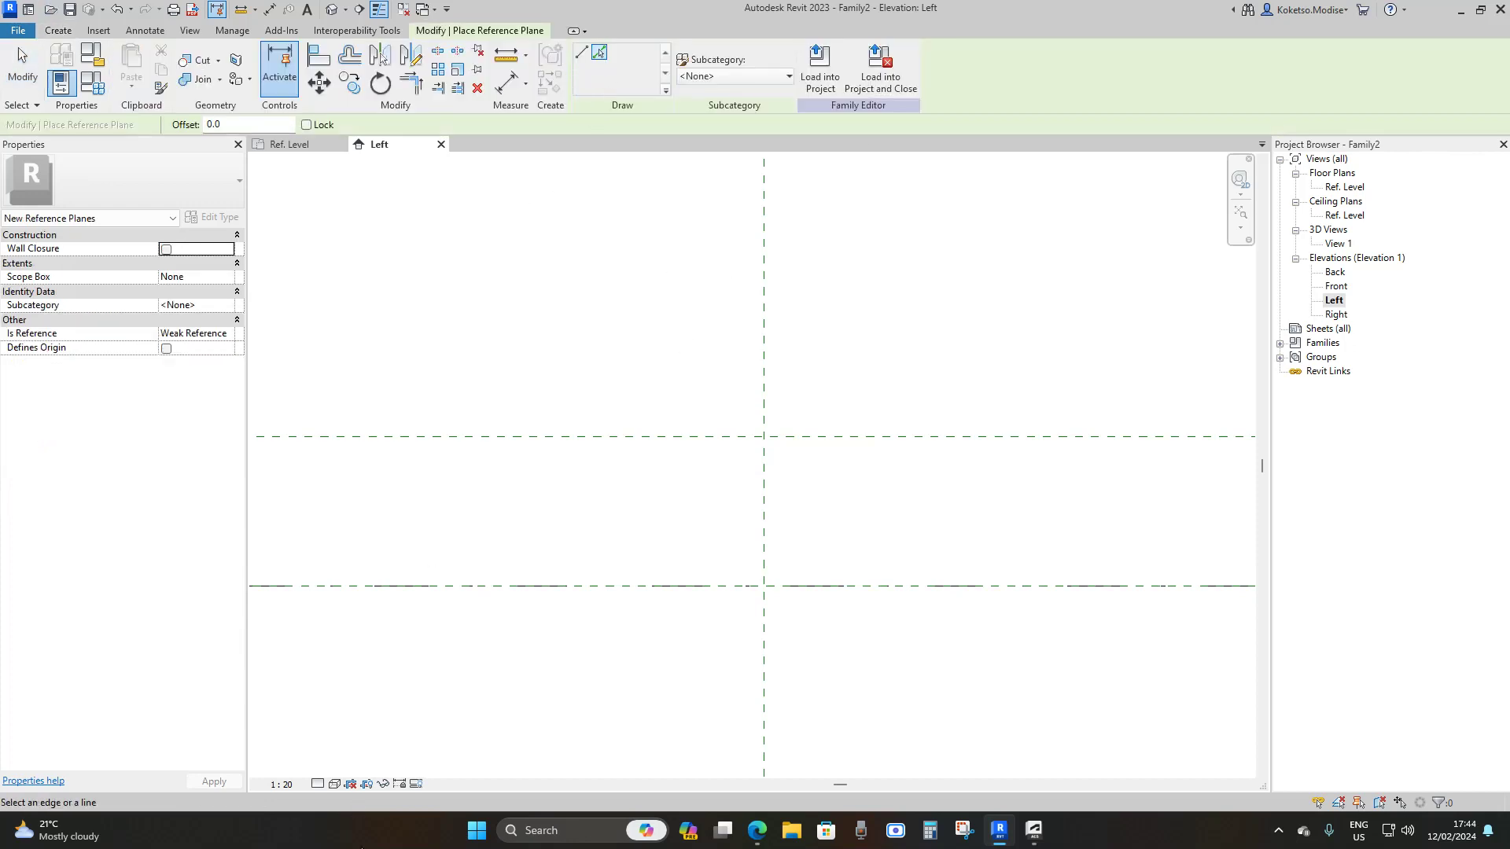
click(230, 126)
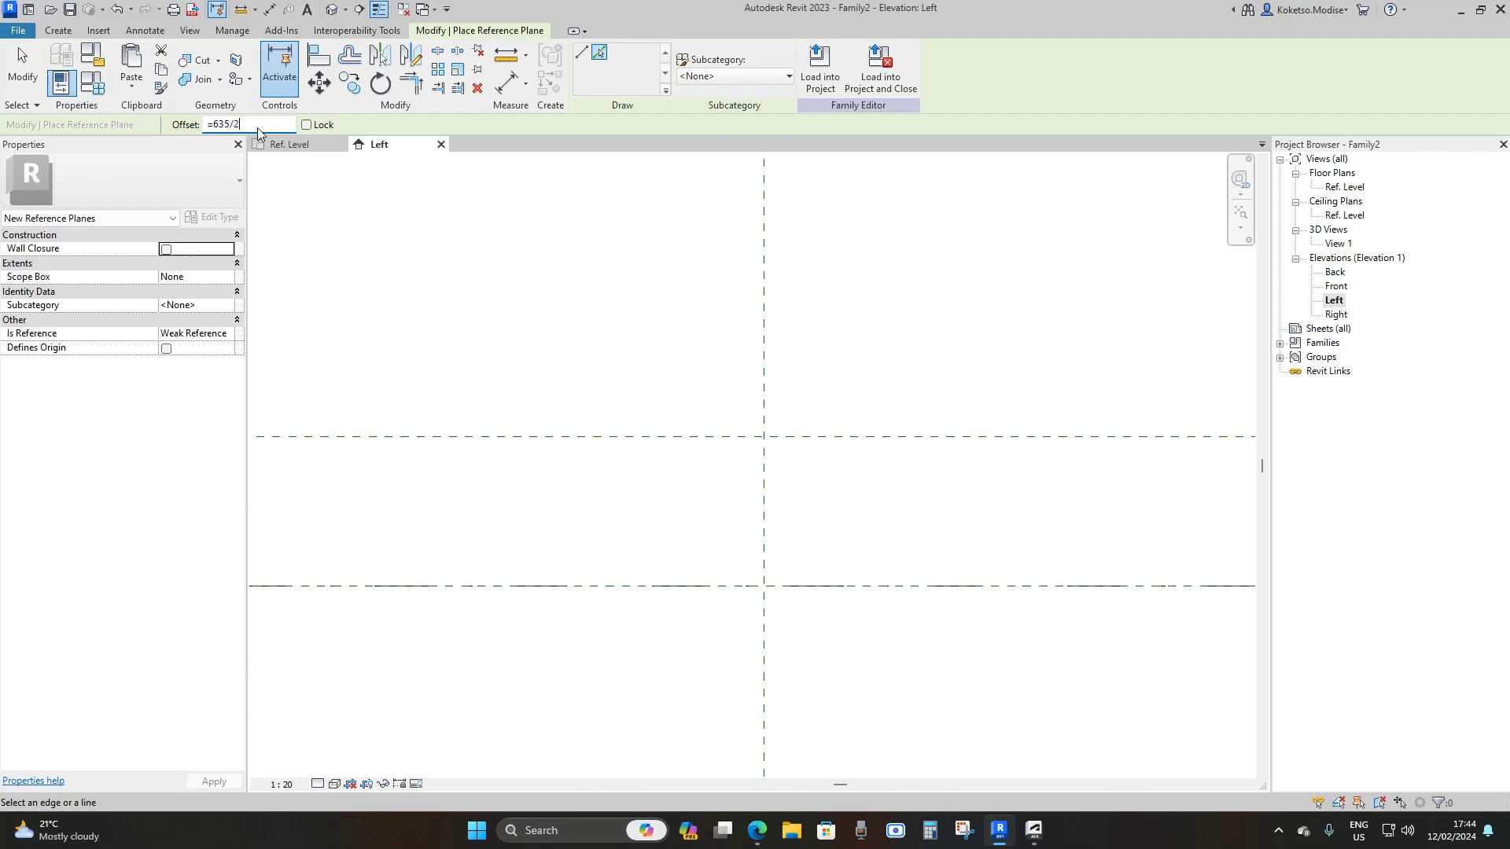
key(Return)
click(763, 482)
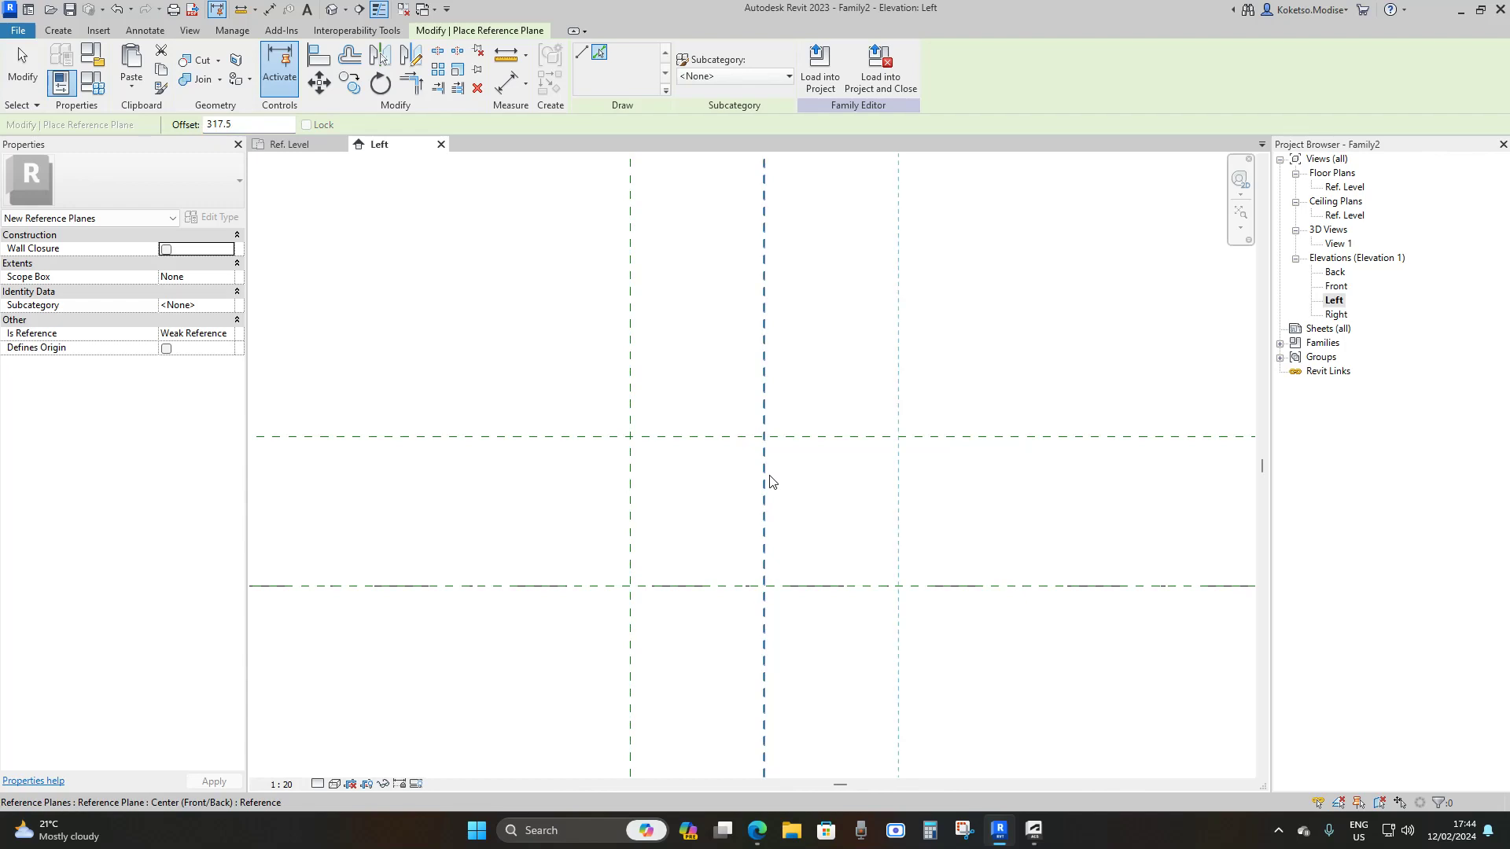
scroll(818, 507, up, 3)
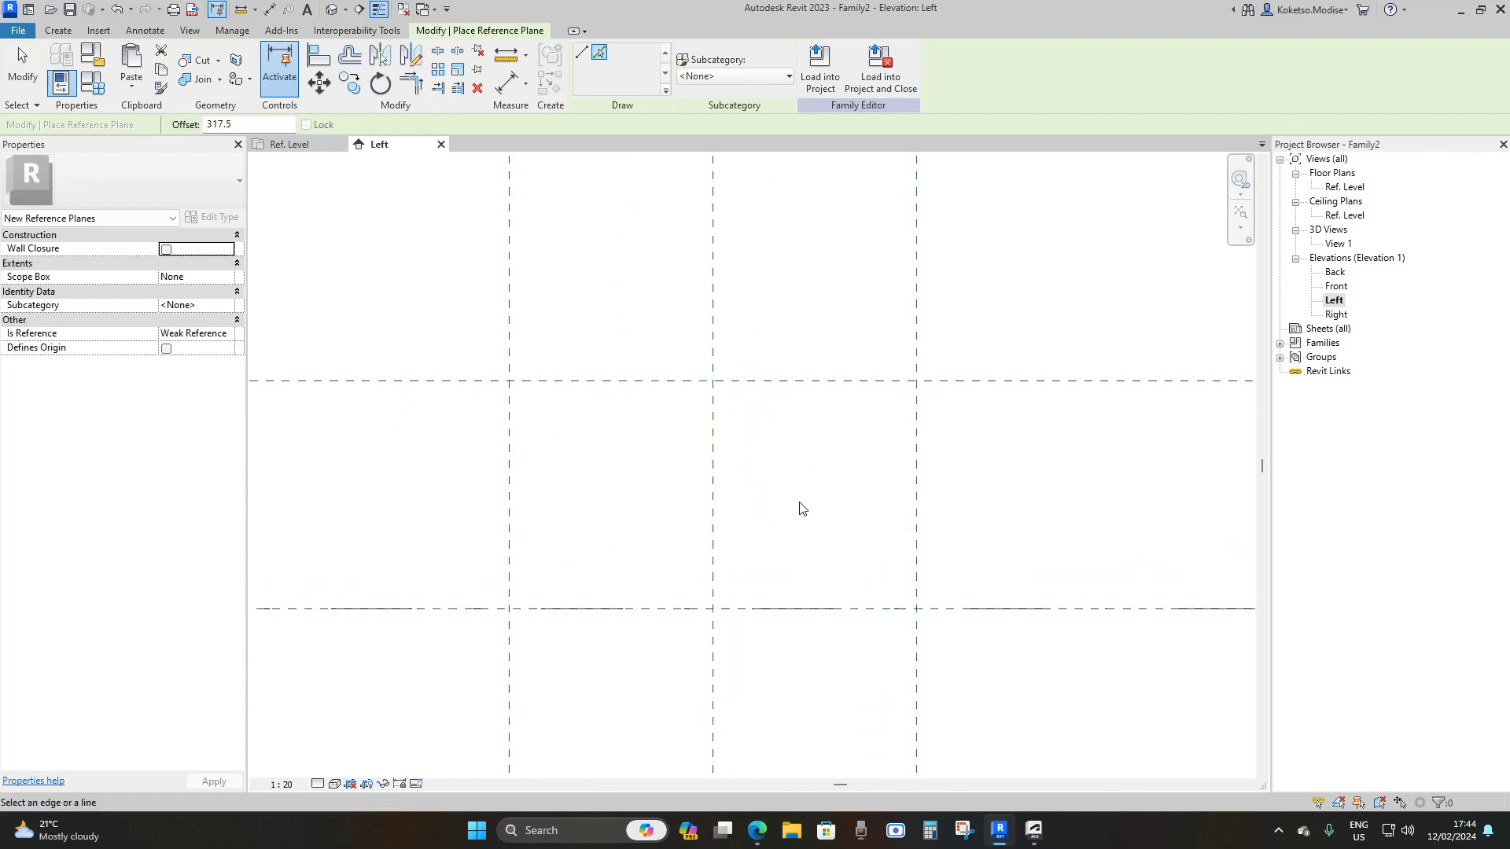
key(Escape)
scroll(558, 473, up, 1)
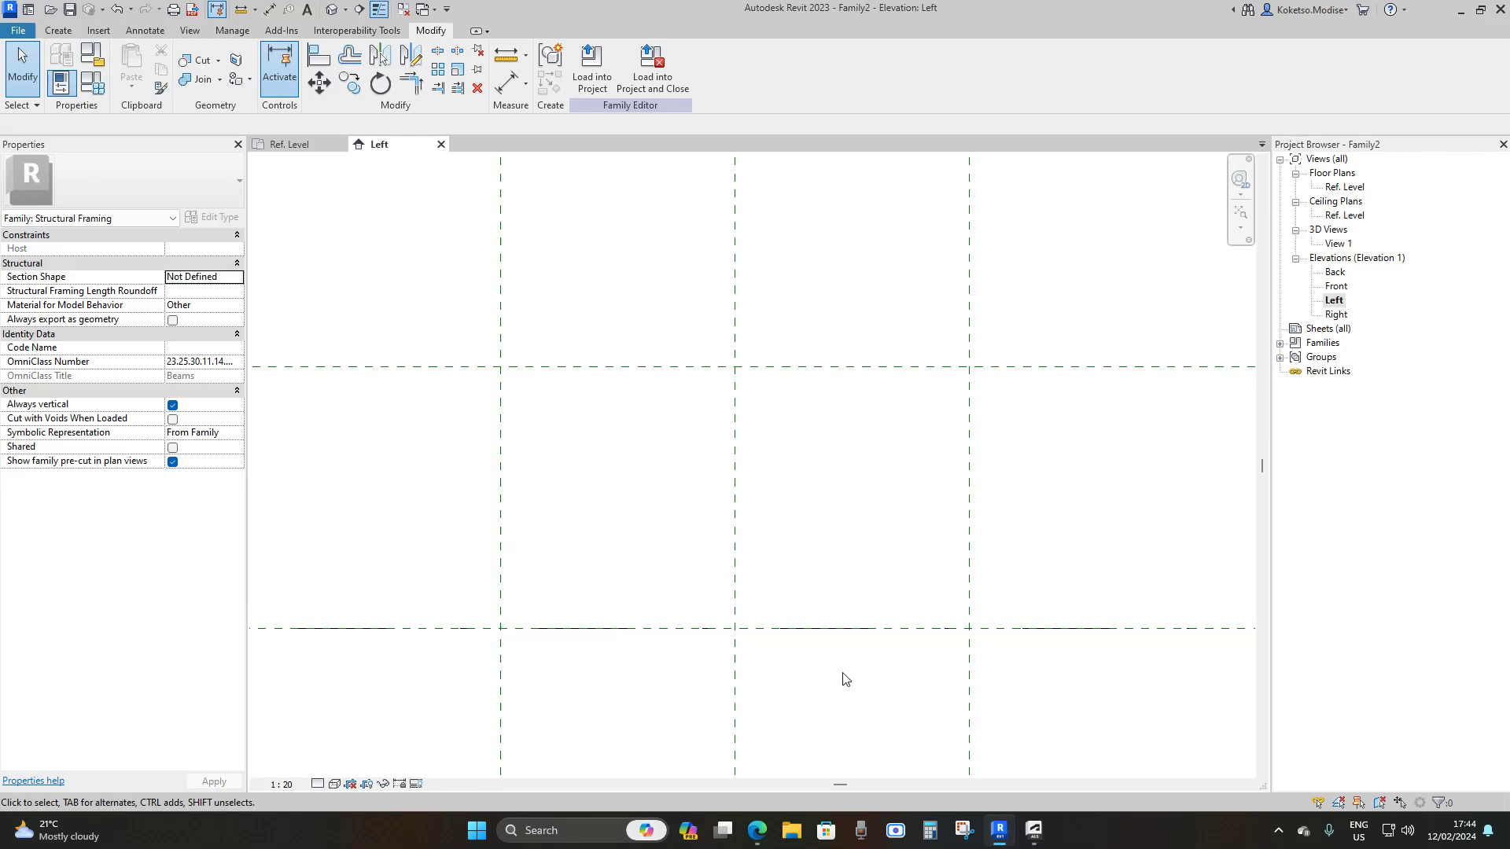
scroll(723, 468, down, 1)
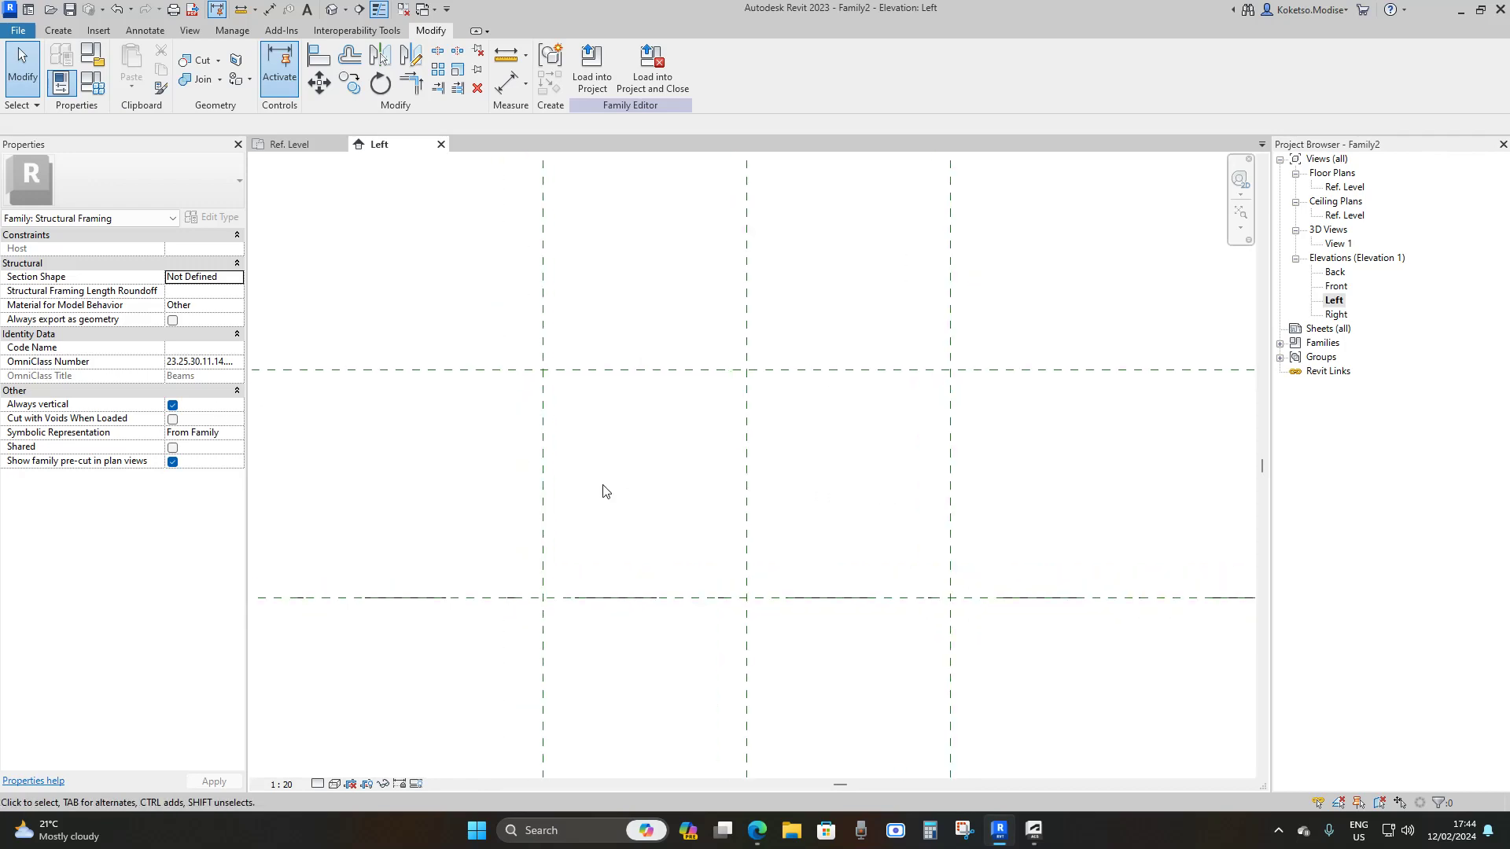
scroll(622, 501, up, 1)
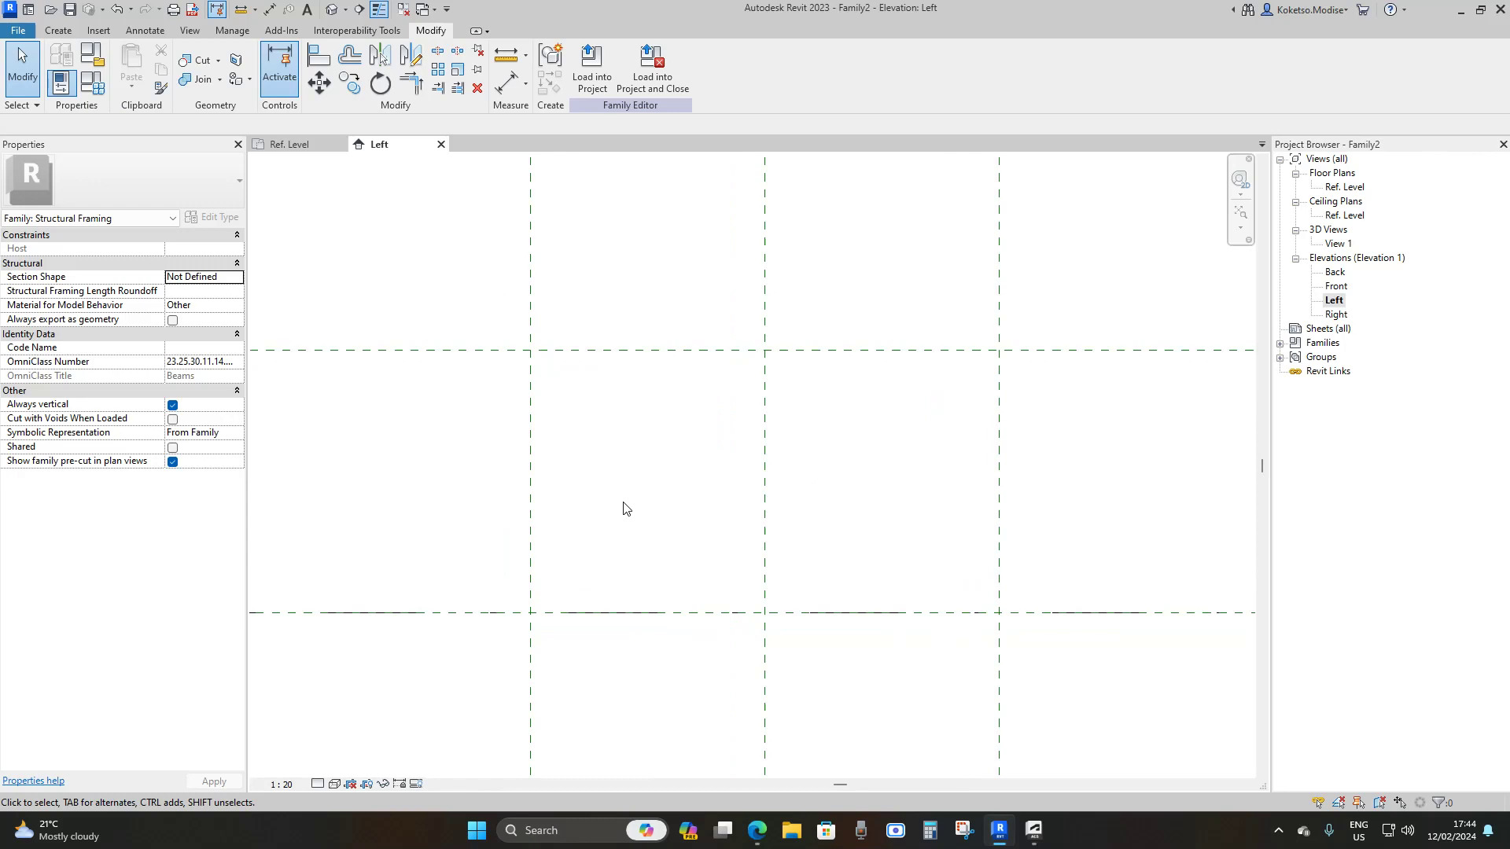
scroll(641, 472, up, 3)
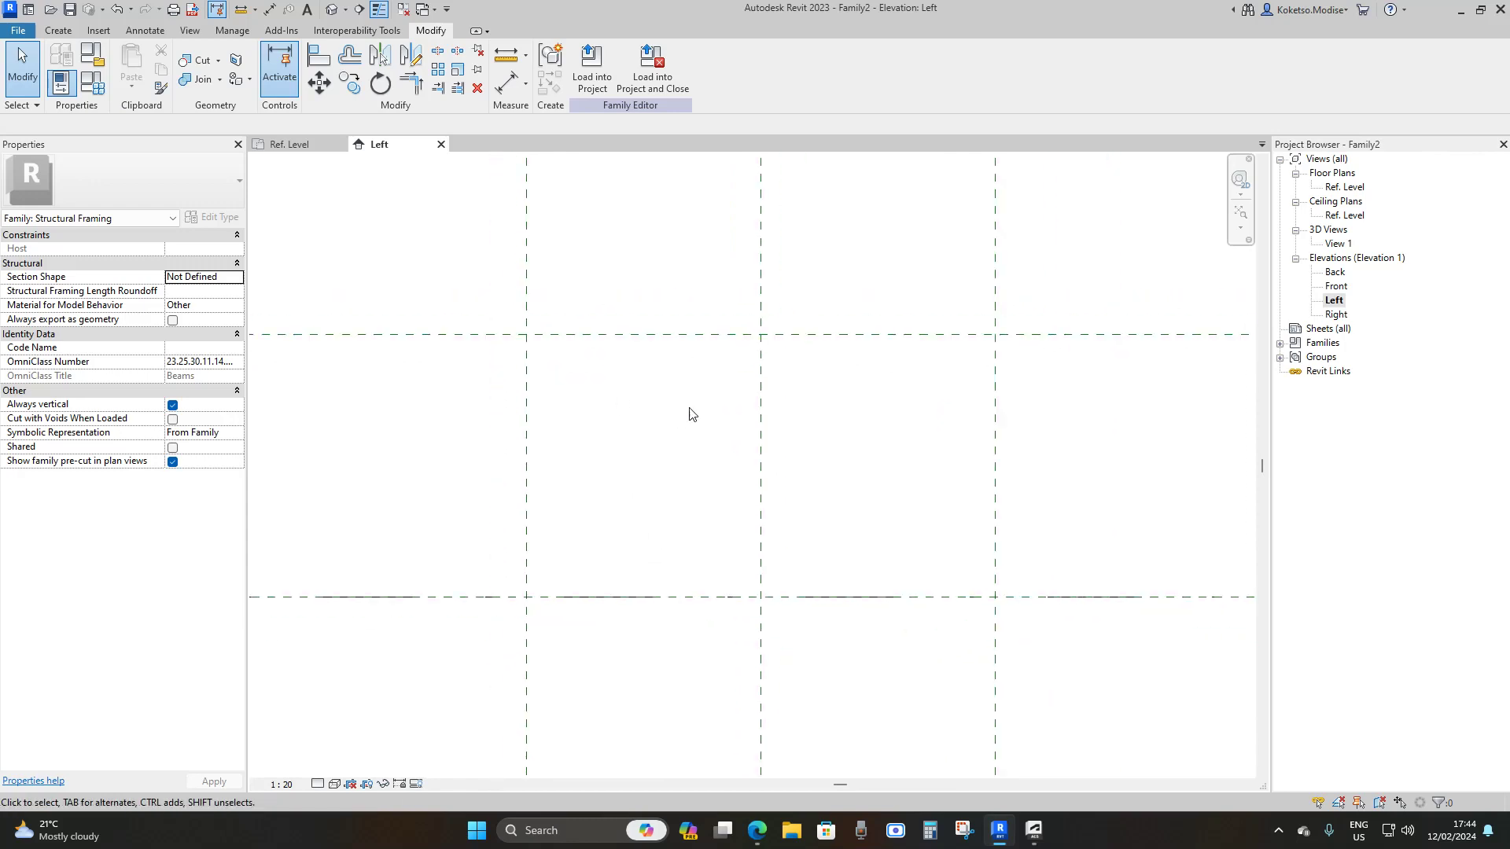
scroll(684, 412, down, 2)
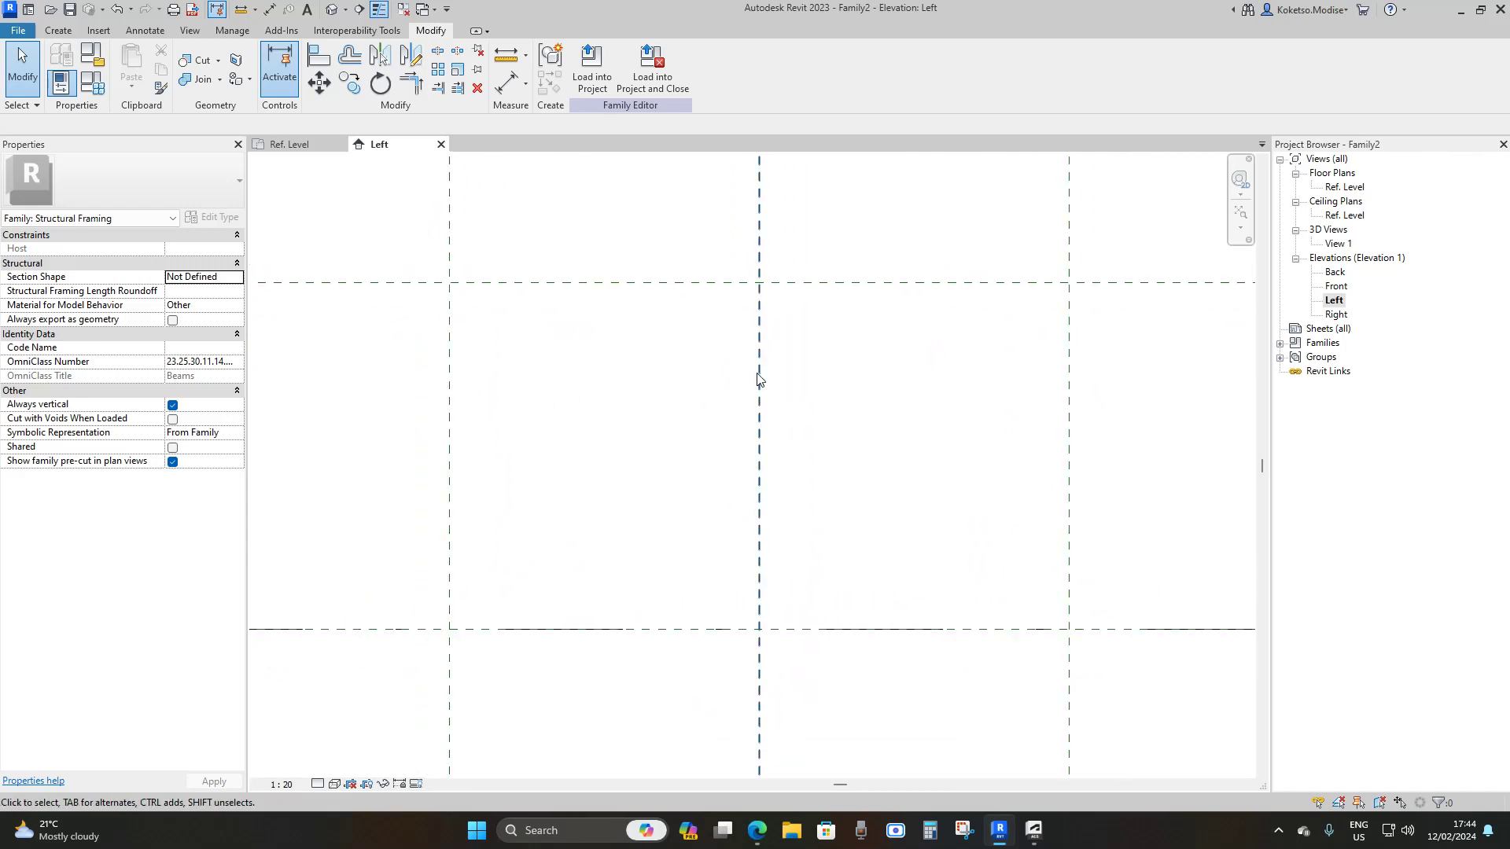
scroll(623, 429, down, 1)
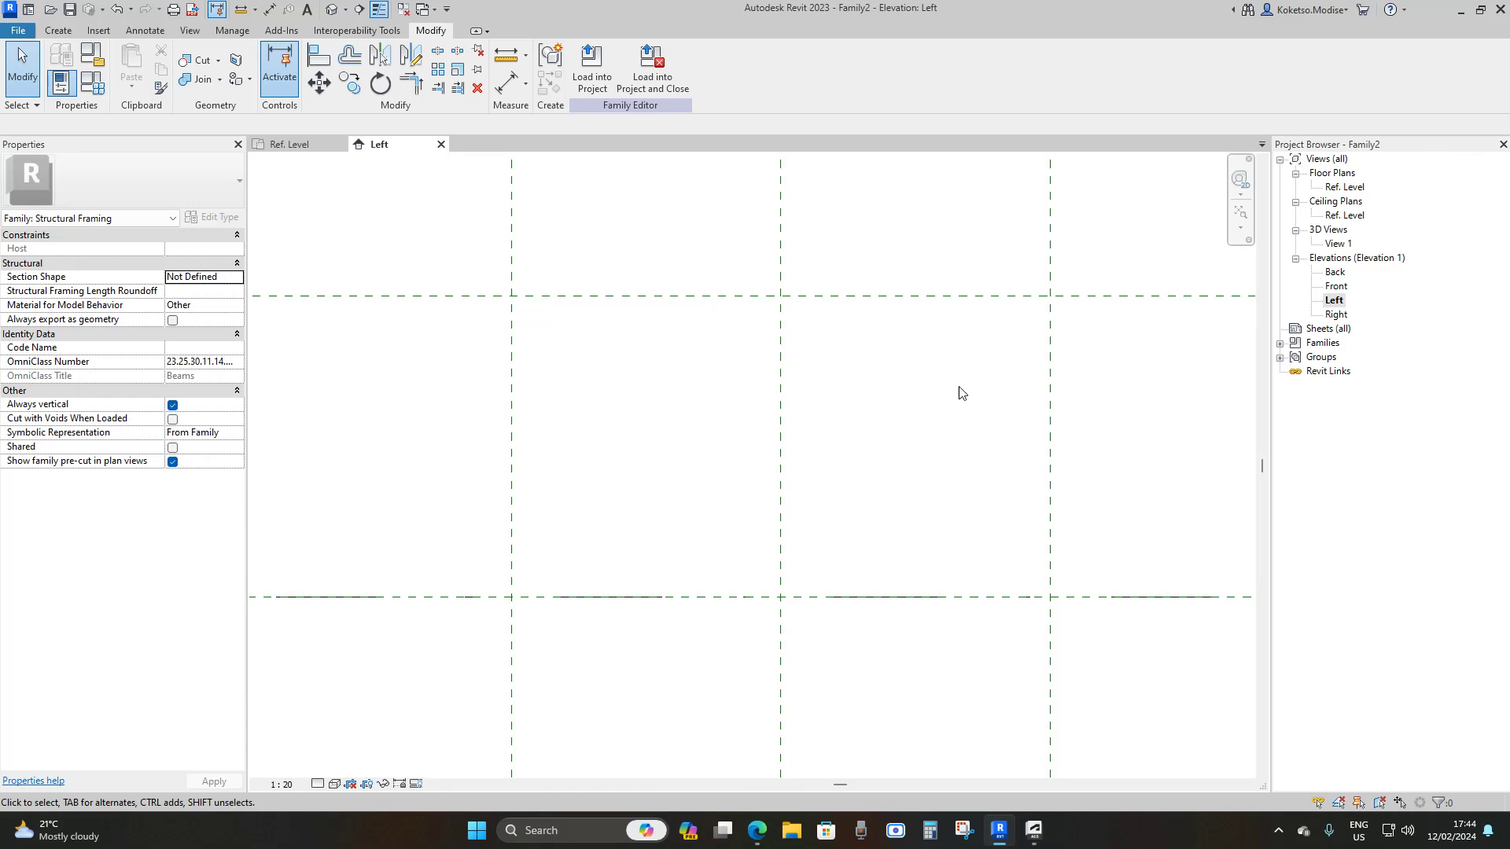
- Add reference planes offset 30 inside the left, right and top planes
click(59, 31)
click(893, 67)
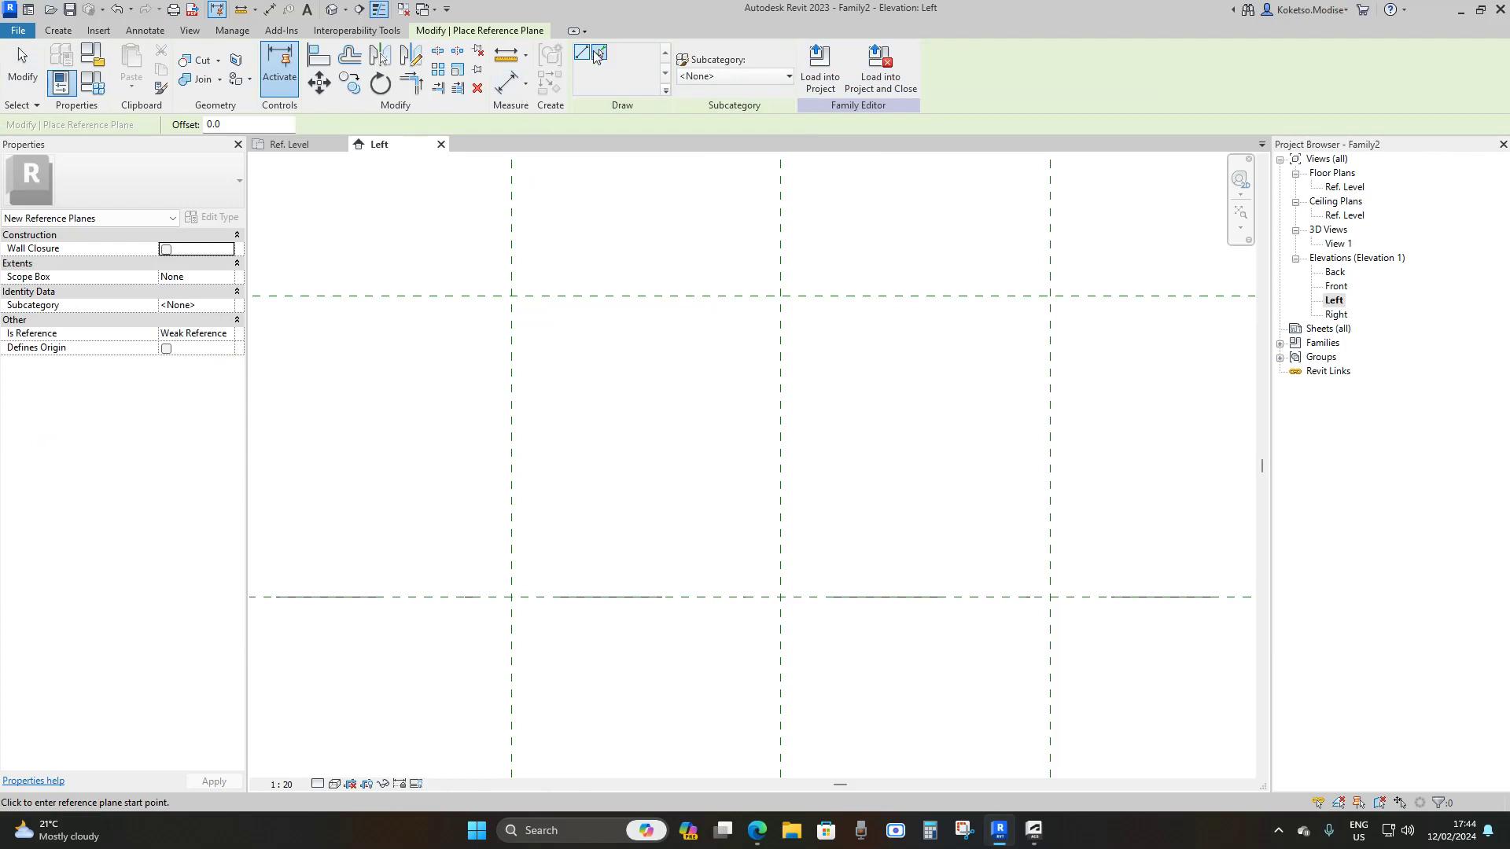
click(597, 53)
click(226, 124)
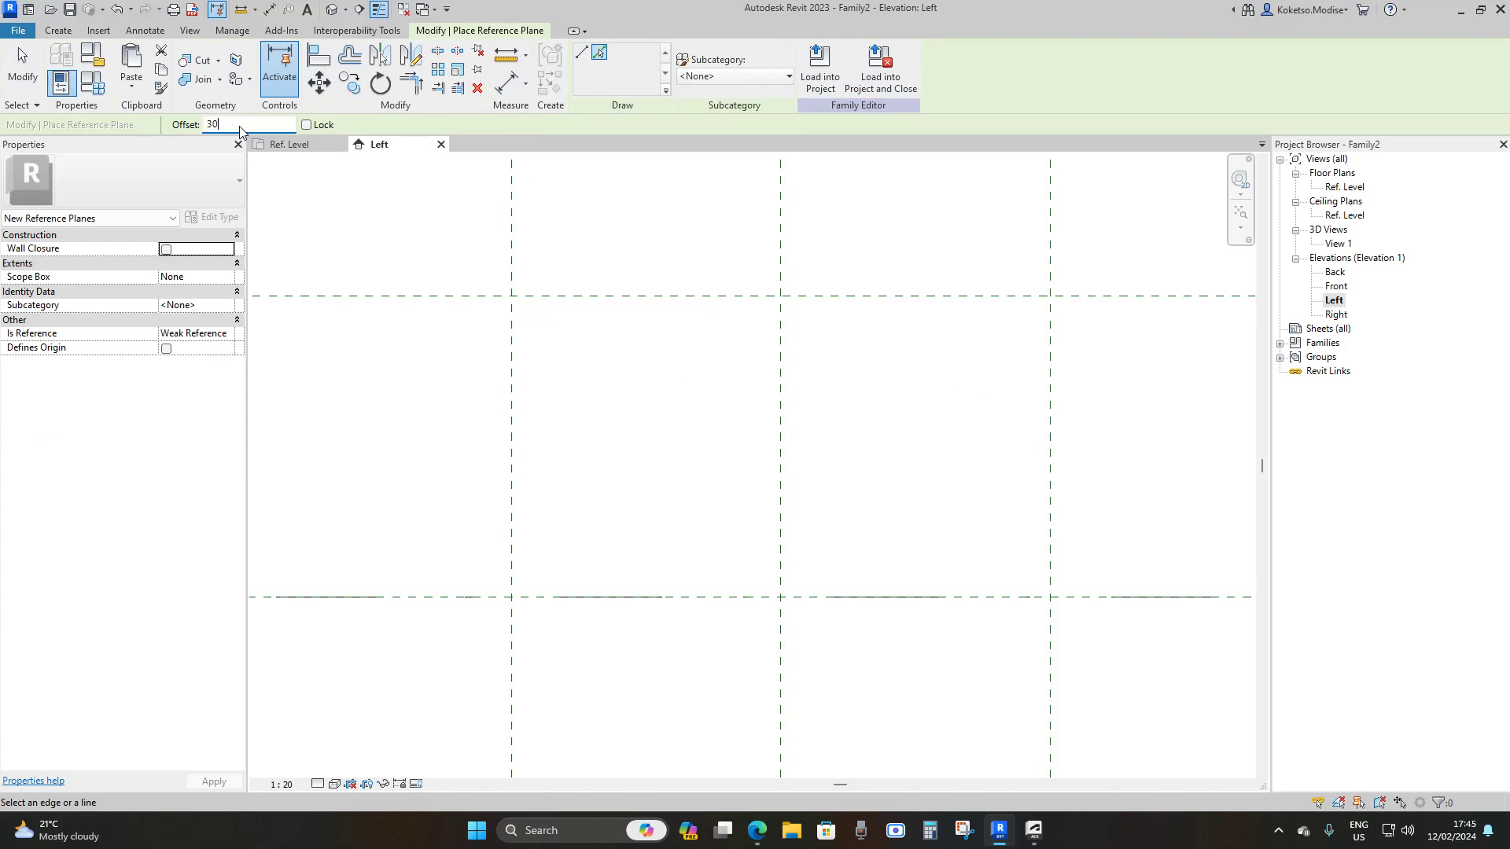
click(513, 410)
click(1049, 398)
double_click(223, 123)
click(628, 298)
- Add a reference plane offset 35 above Ref. Level
double_click(257, 126)
text(35.)
click(703, 599)
scroll(563, 398, down, 2)
scroll(614, 408, up, 3)
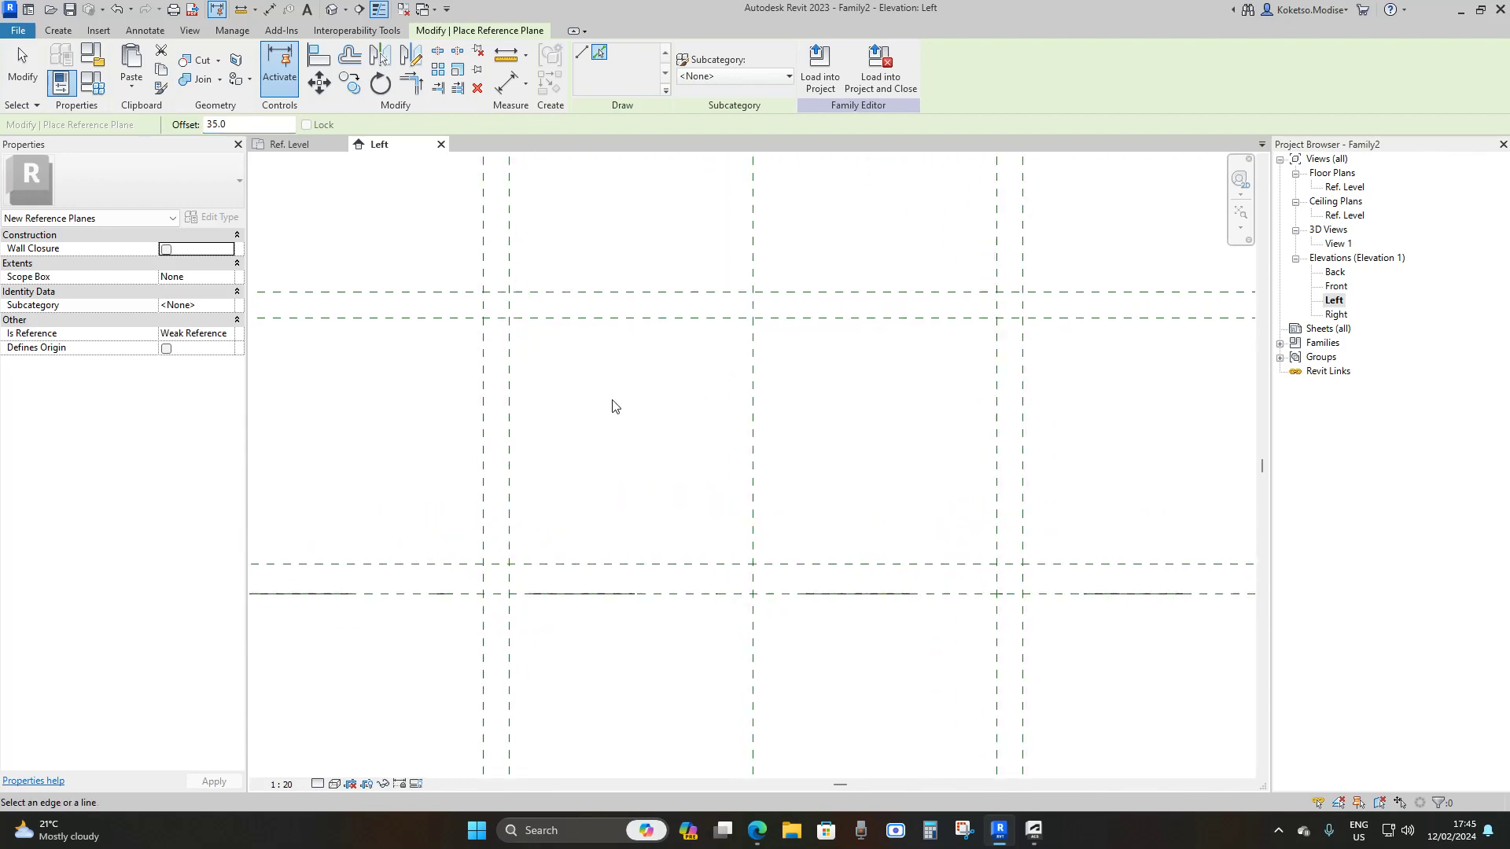
- Add reference planes 17.5 either side of the centre plane
double_click(253, 126)
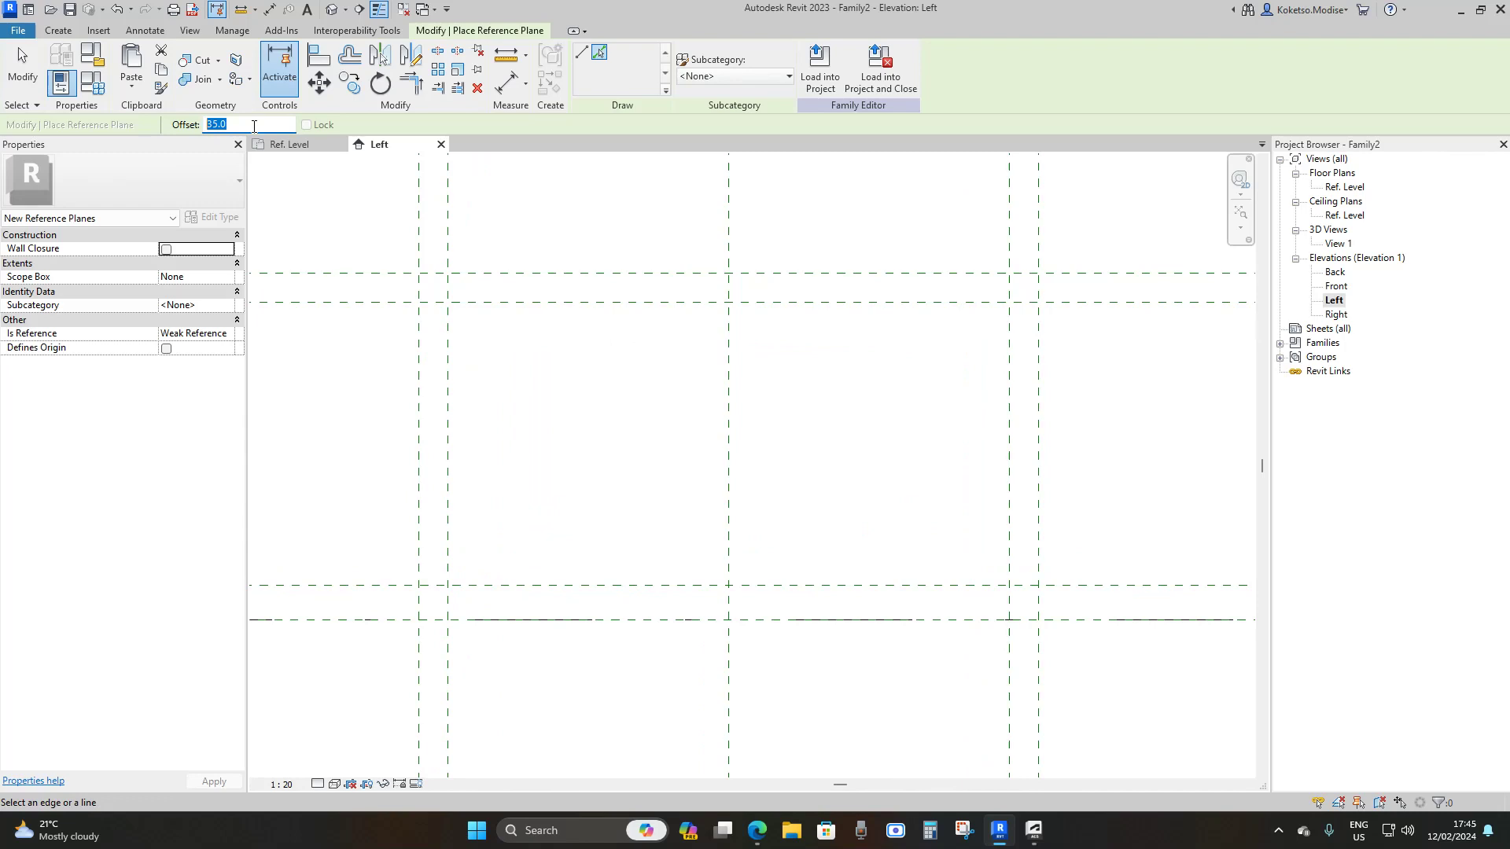
text(=)
click(733, 373)
scroll(792, 388, down, 2)
key(Escape)
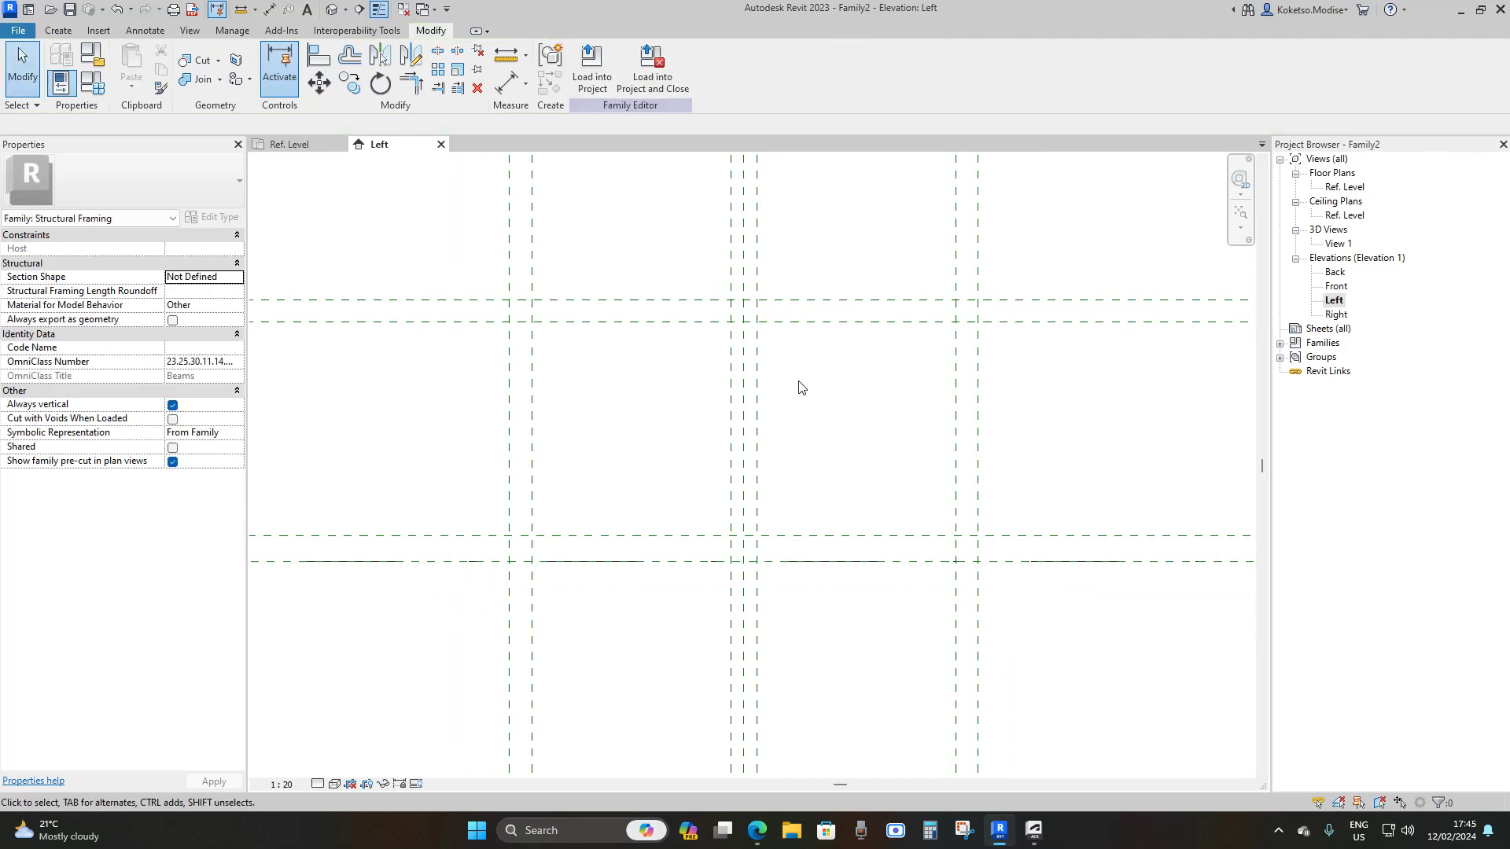
- Start an extrusion on the Reference Plane : Left work plane and choose the Rectangle tool
scroll(799, 391, up, 1)
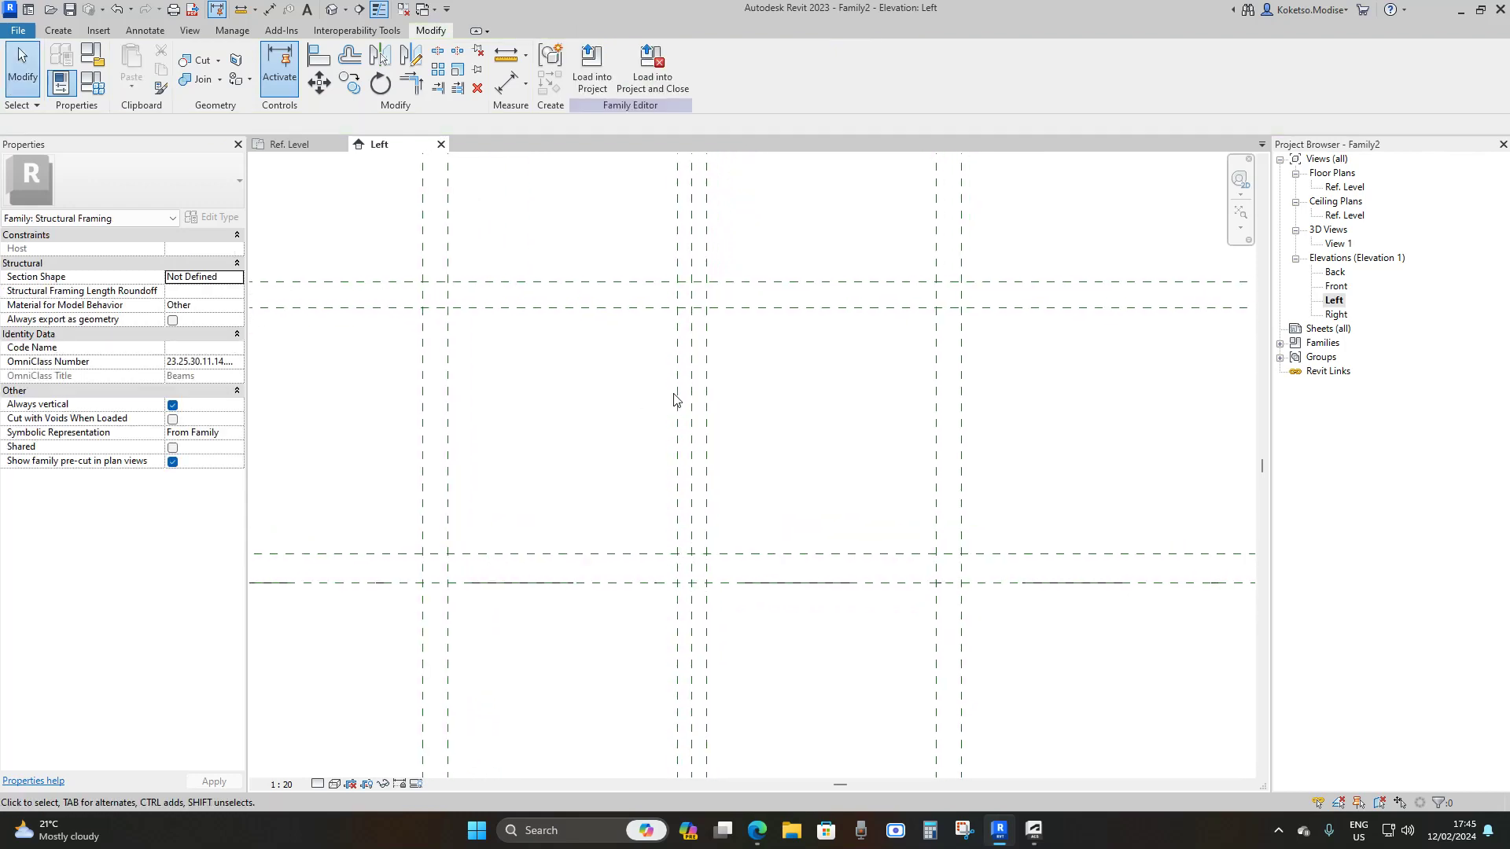
scroll(617, 432, up, 1)
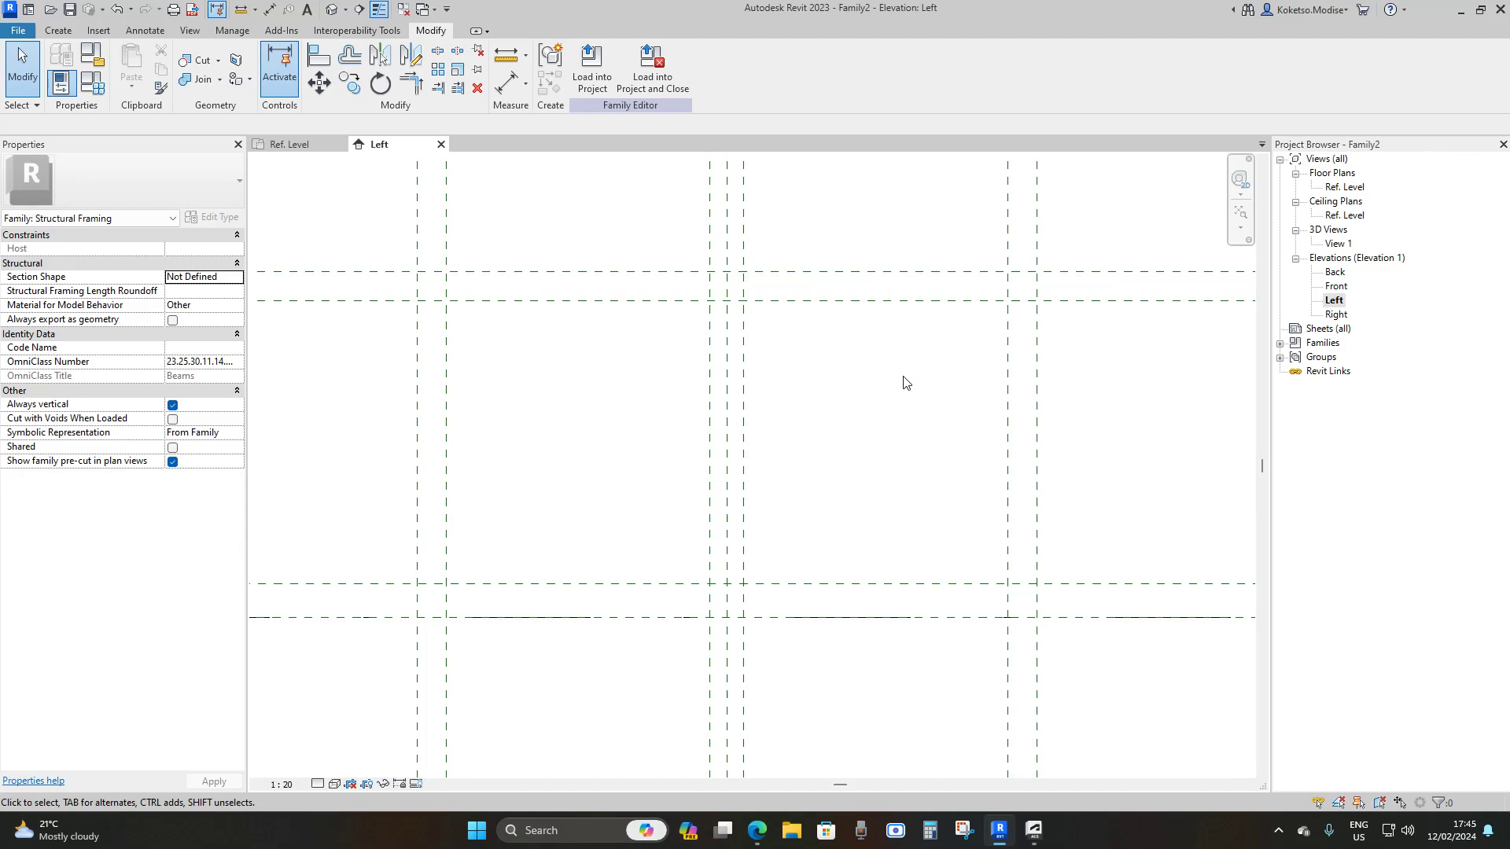
click(55, 31)
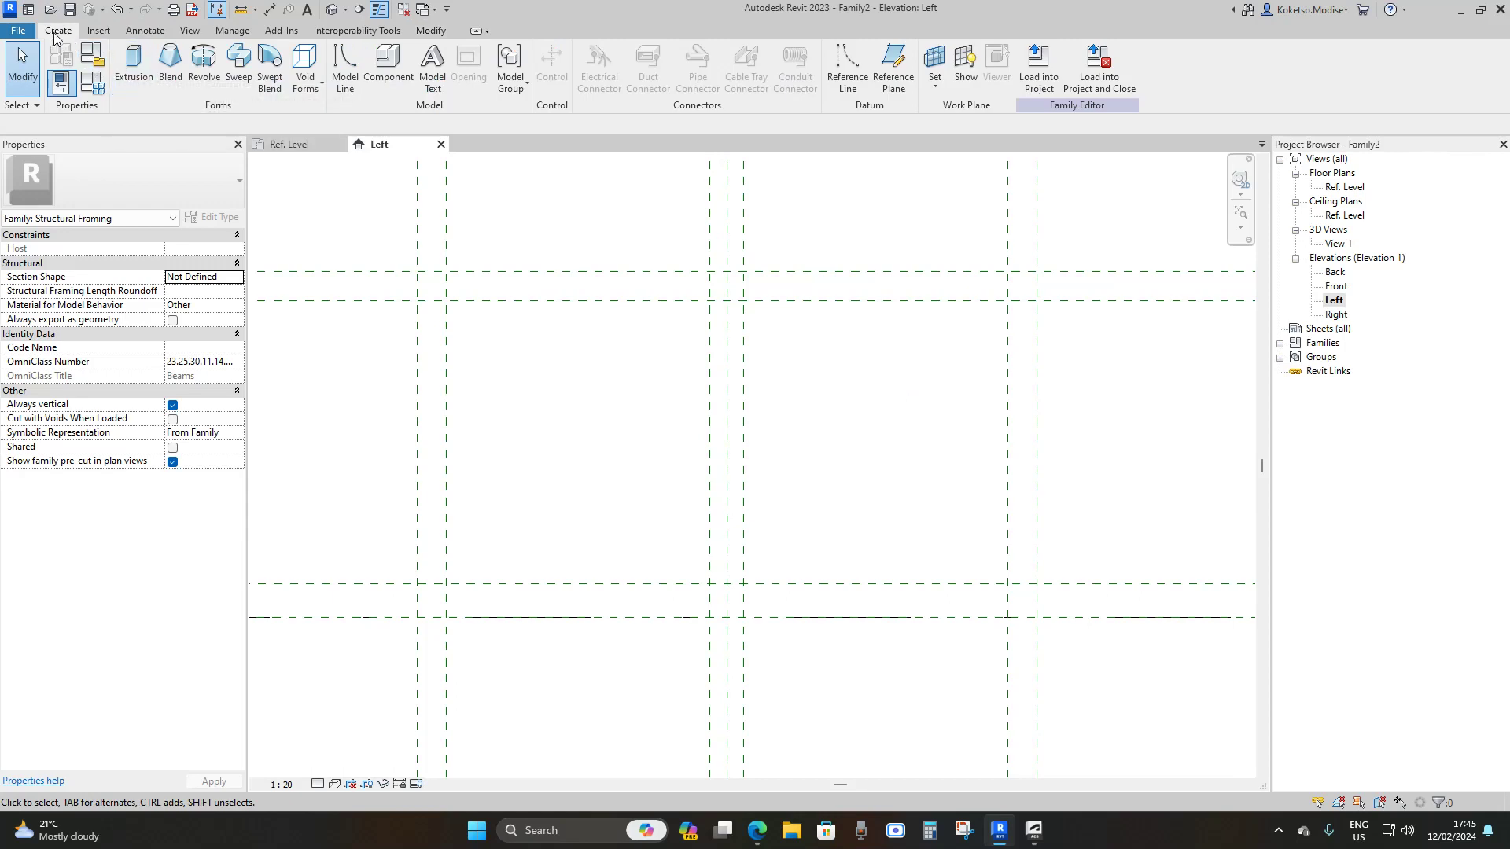
click(122, 69)
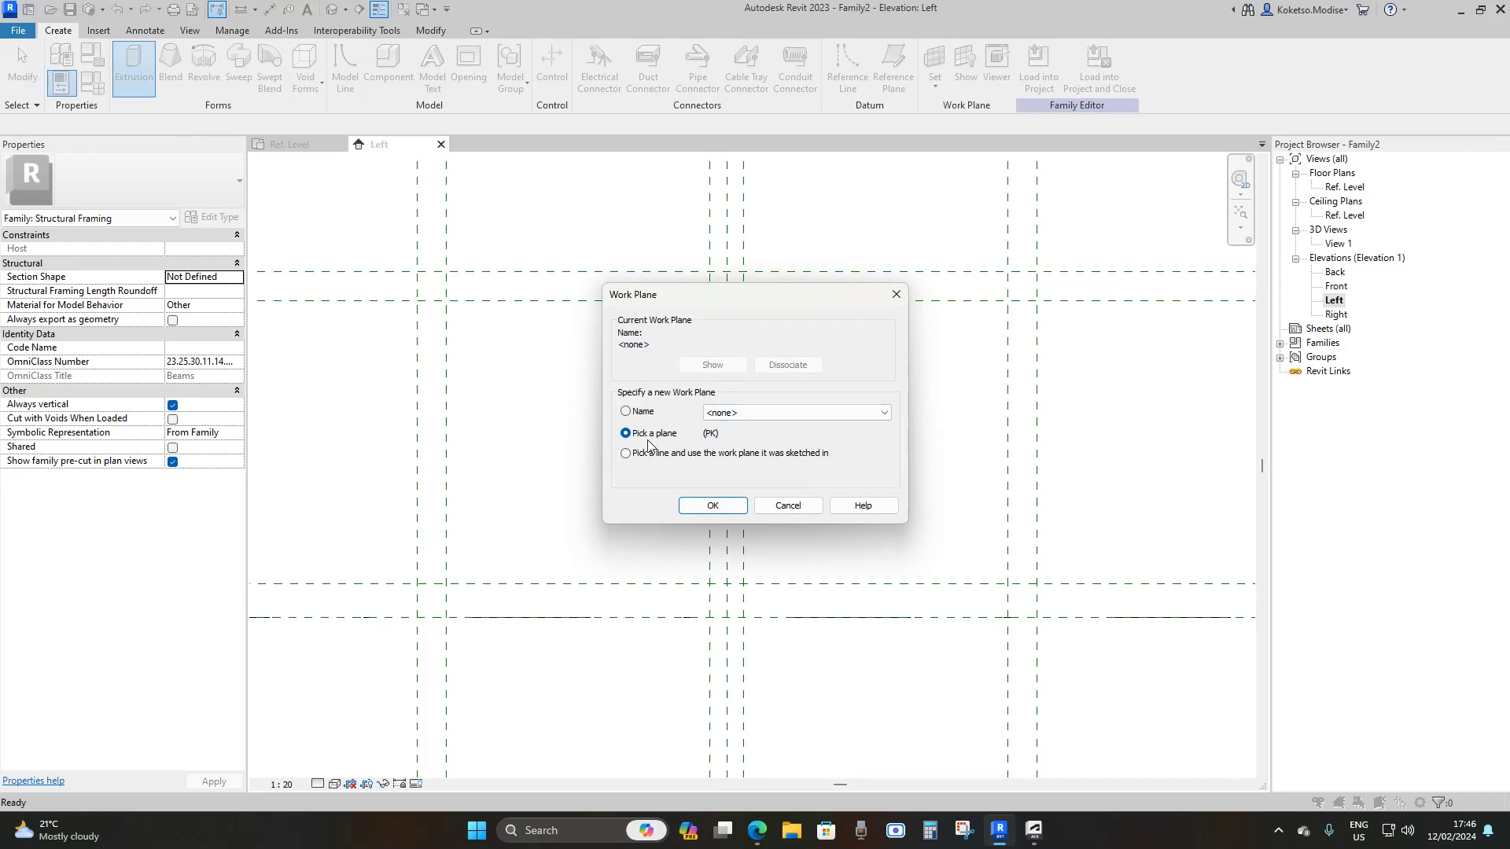
click(736, 415)
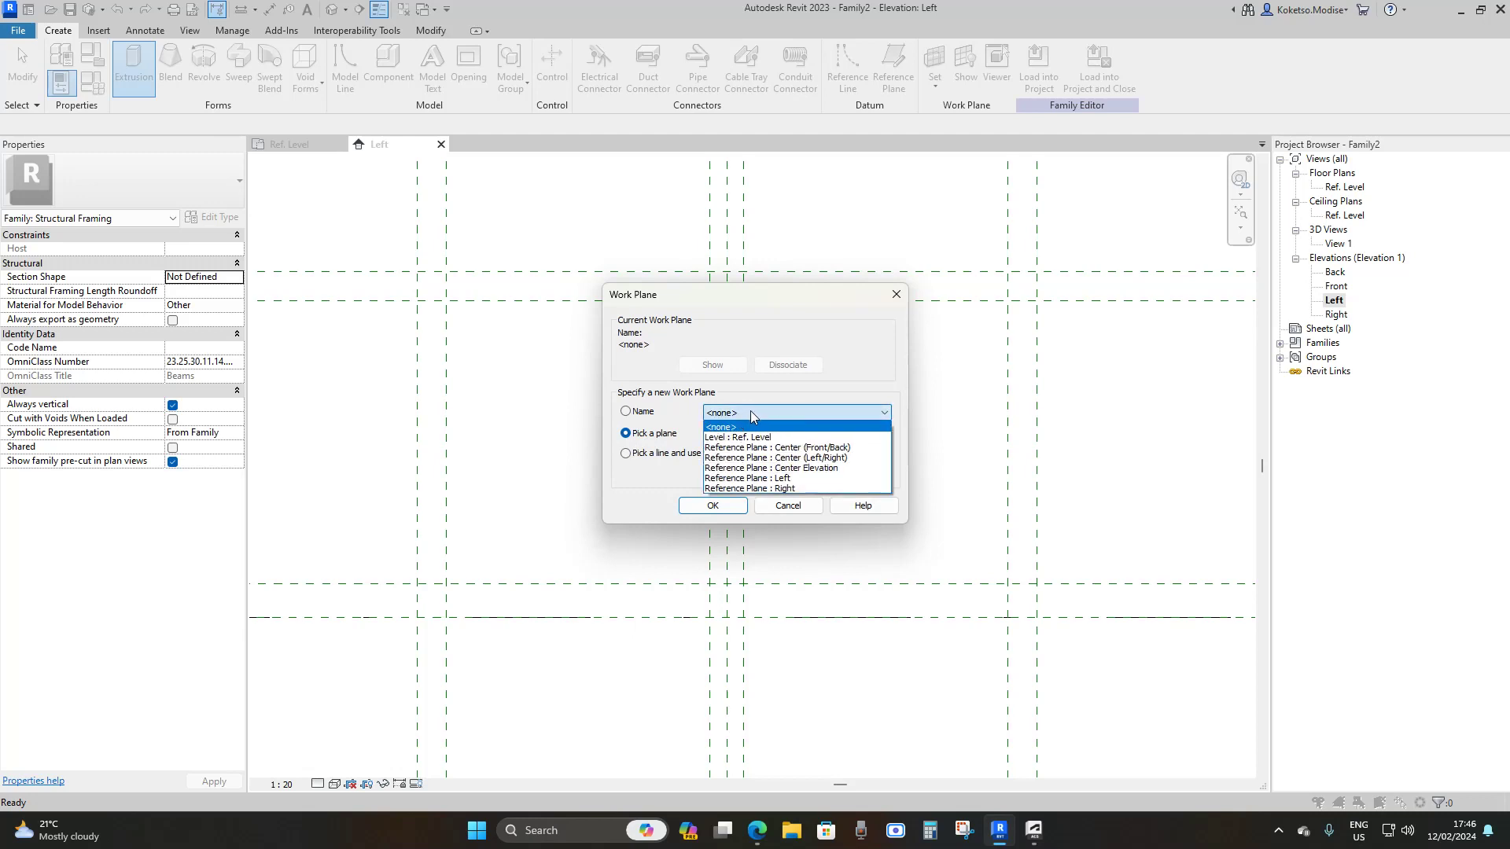
click(771, 479)
click(716, 506)
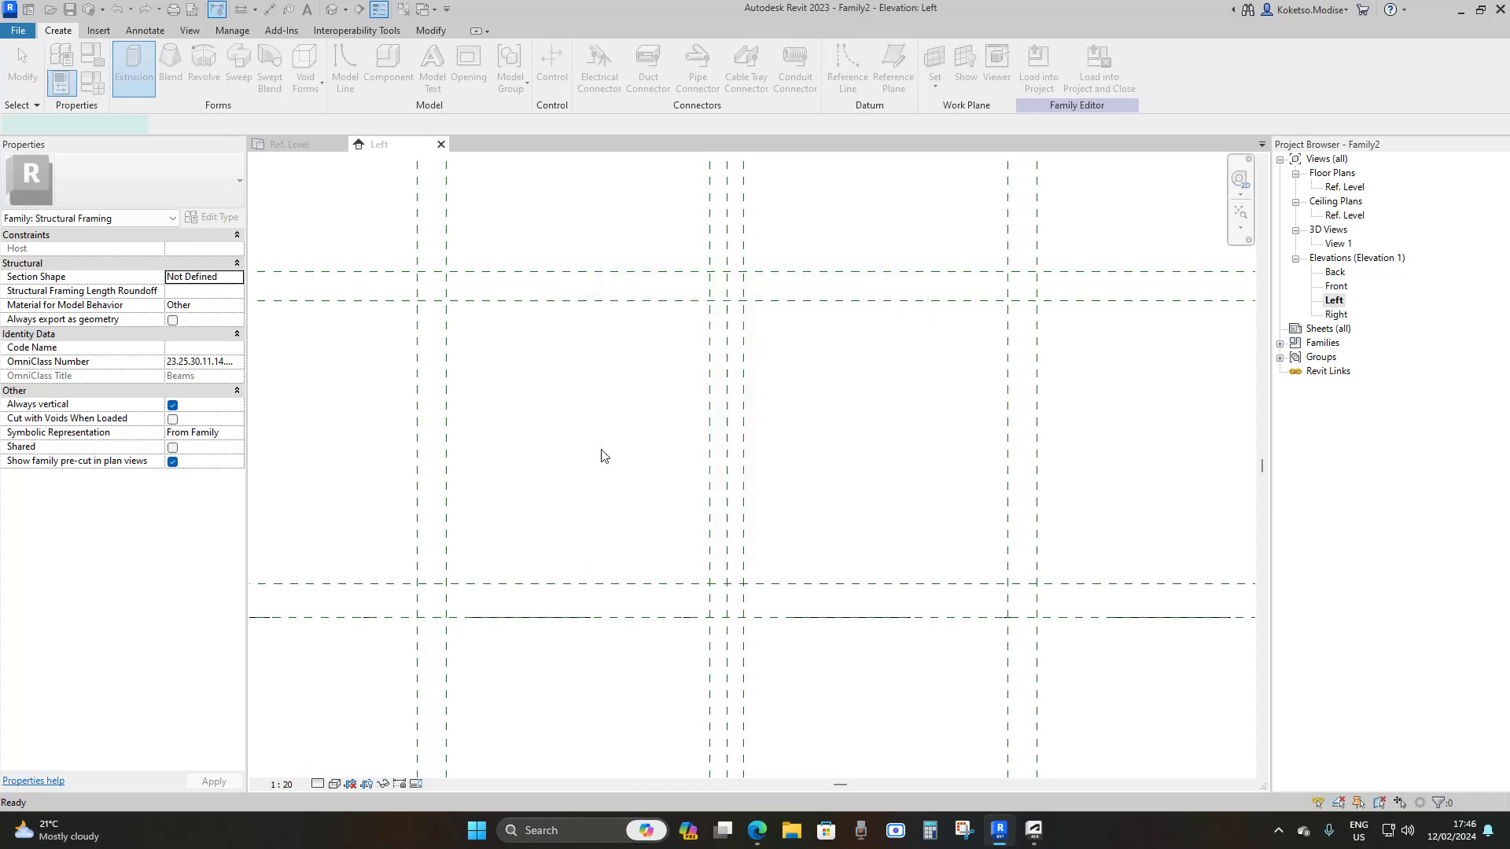
click(634, 51)
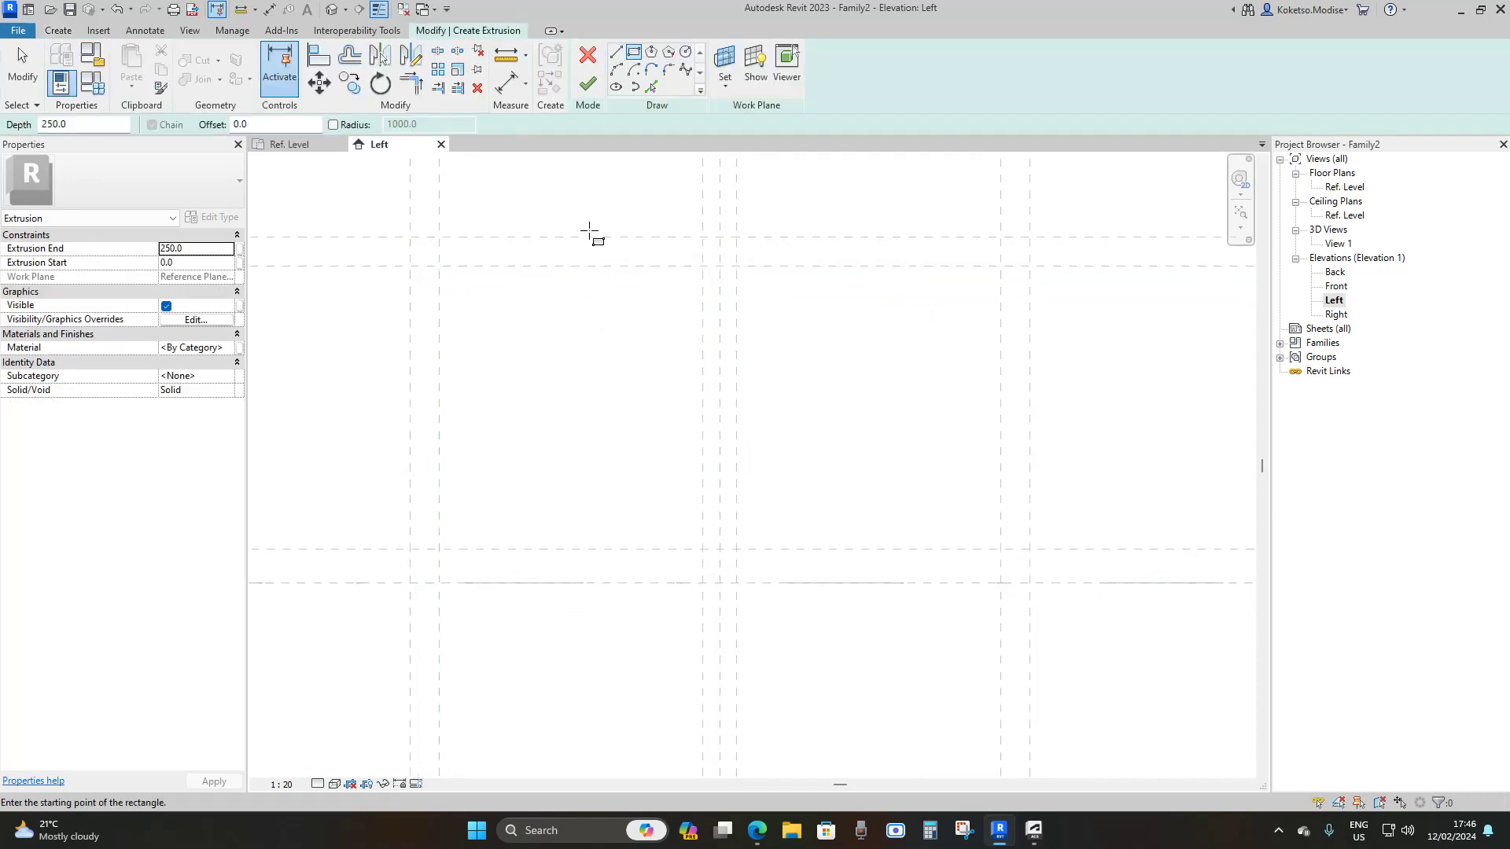
- Draw the 635 × 355 outer rectangle and the two 270 × 290 inner cell rectangles
click(410, 237)
click(1029, 583)
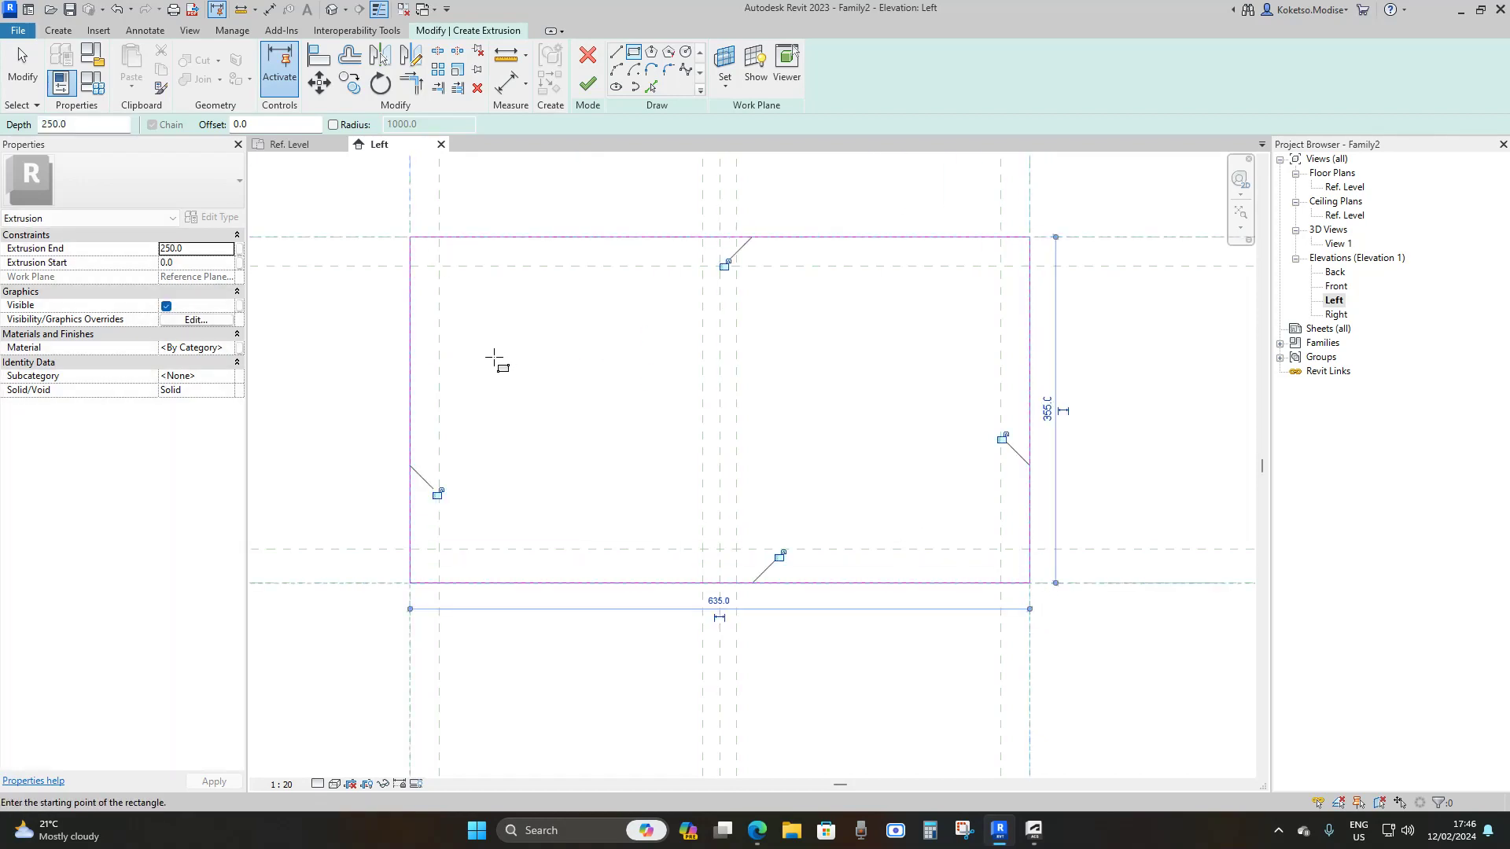
click(439, 266)
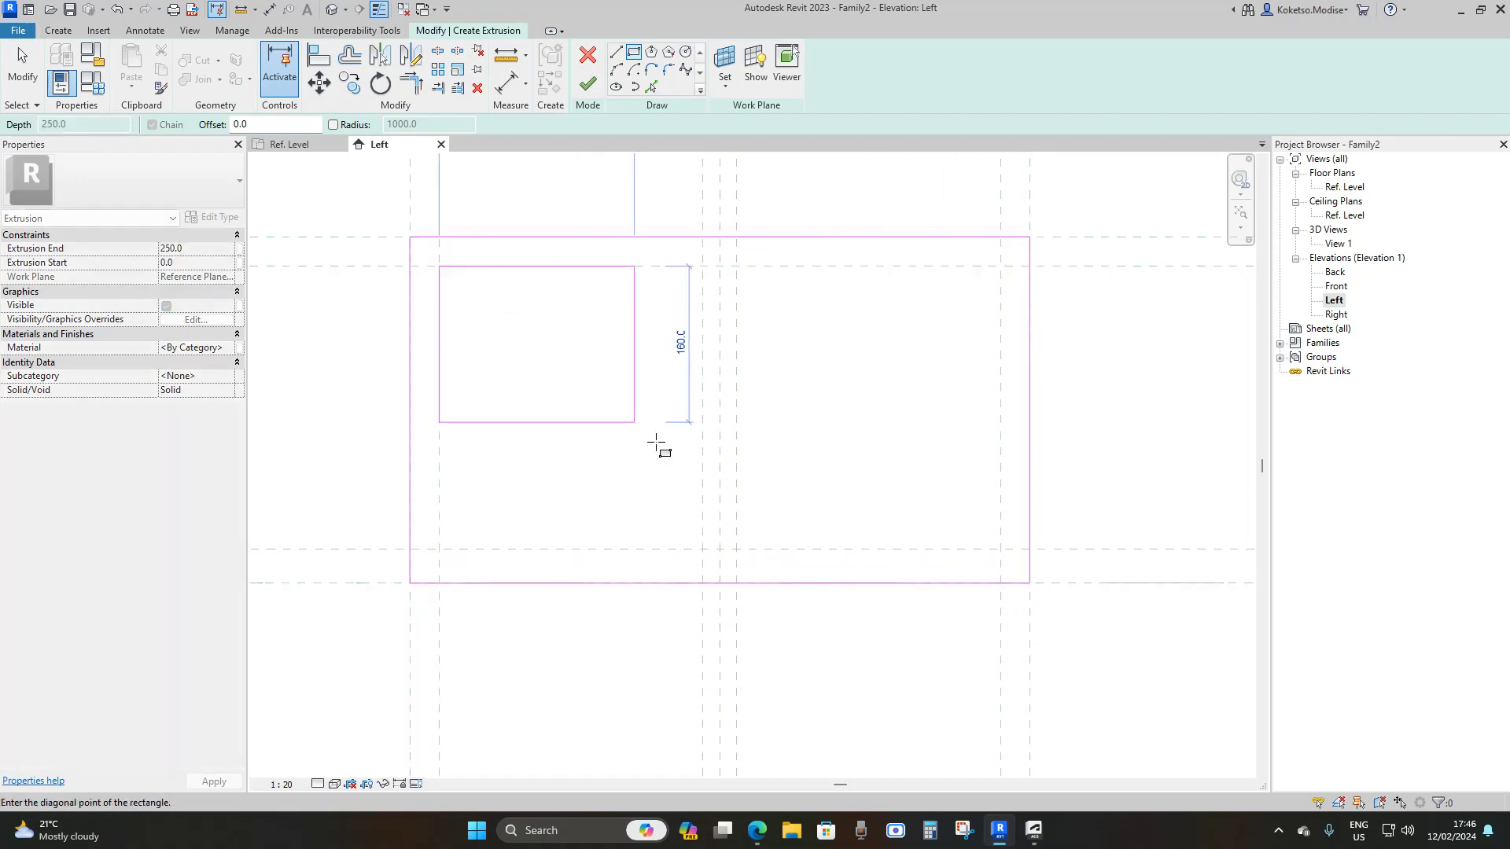
click(702, 549)
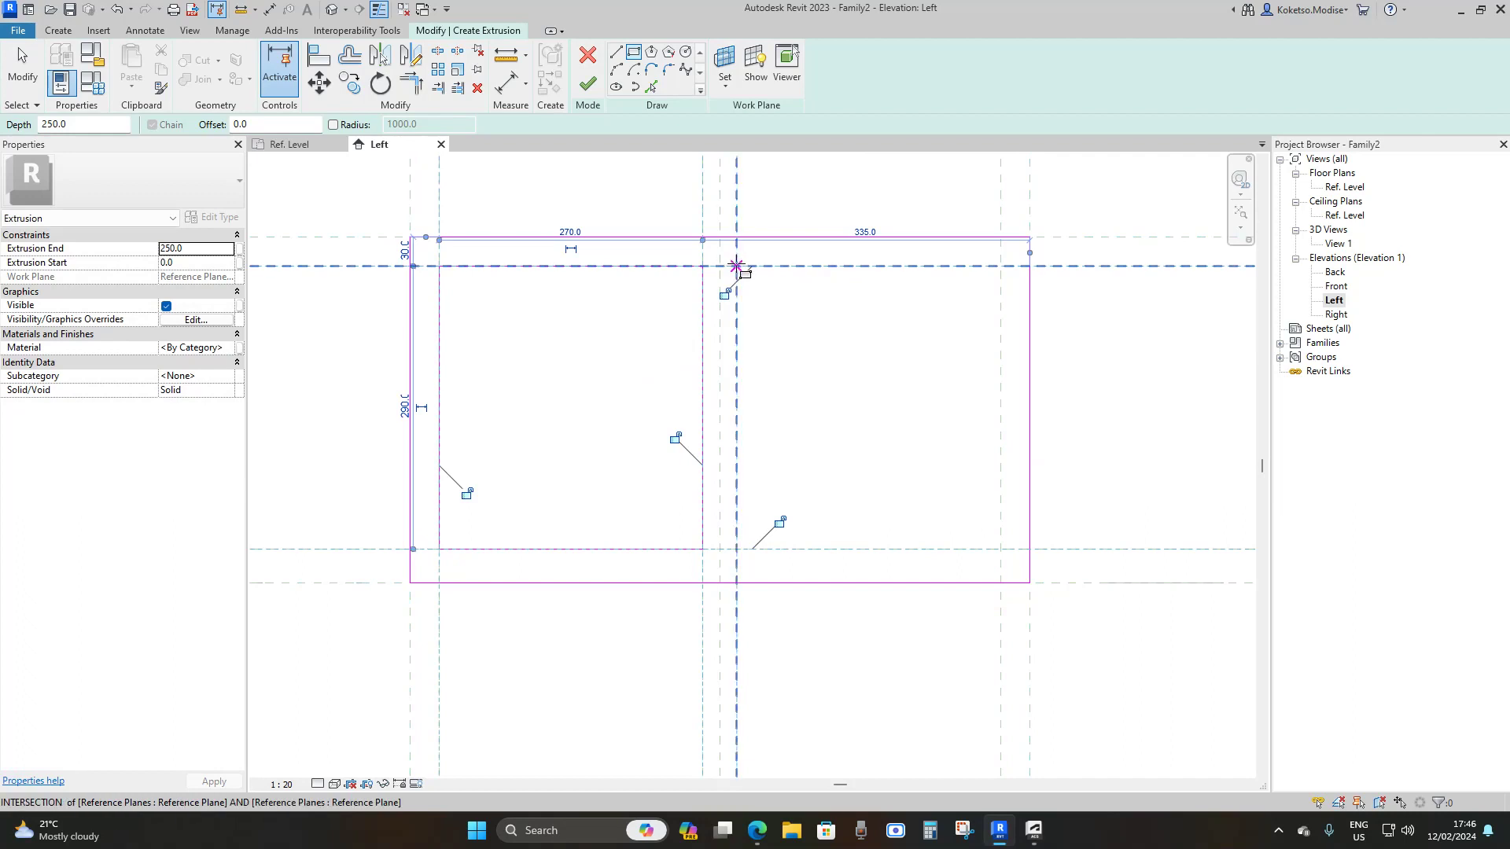
click(736, 266)
click(1000, 549)
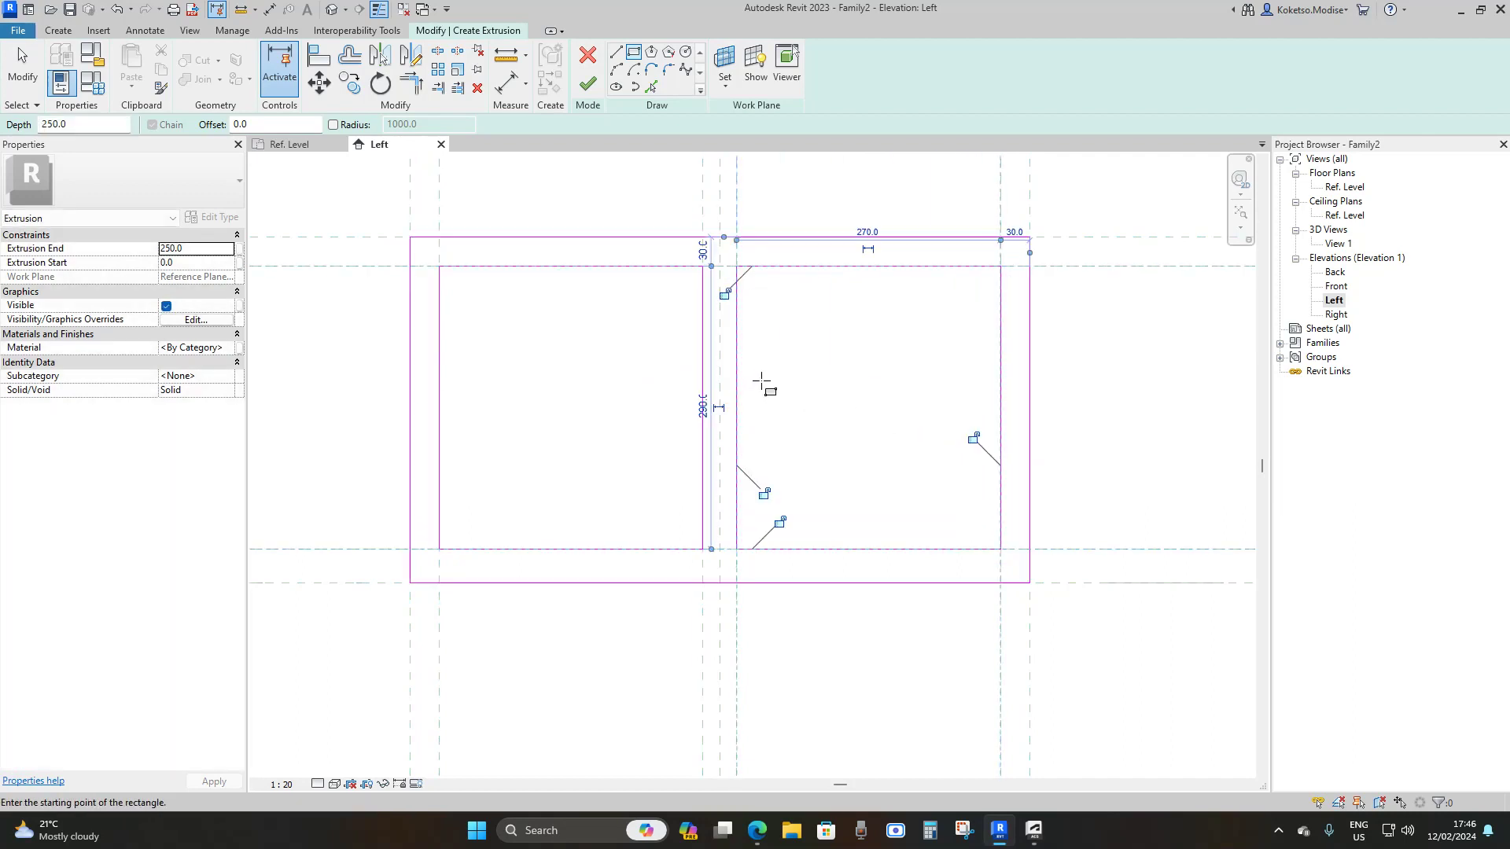
key(Escape)
key(Escape)
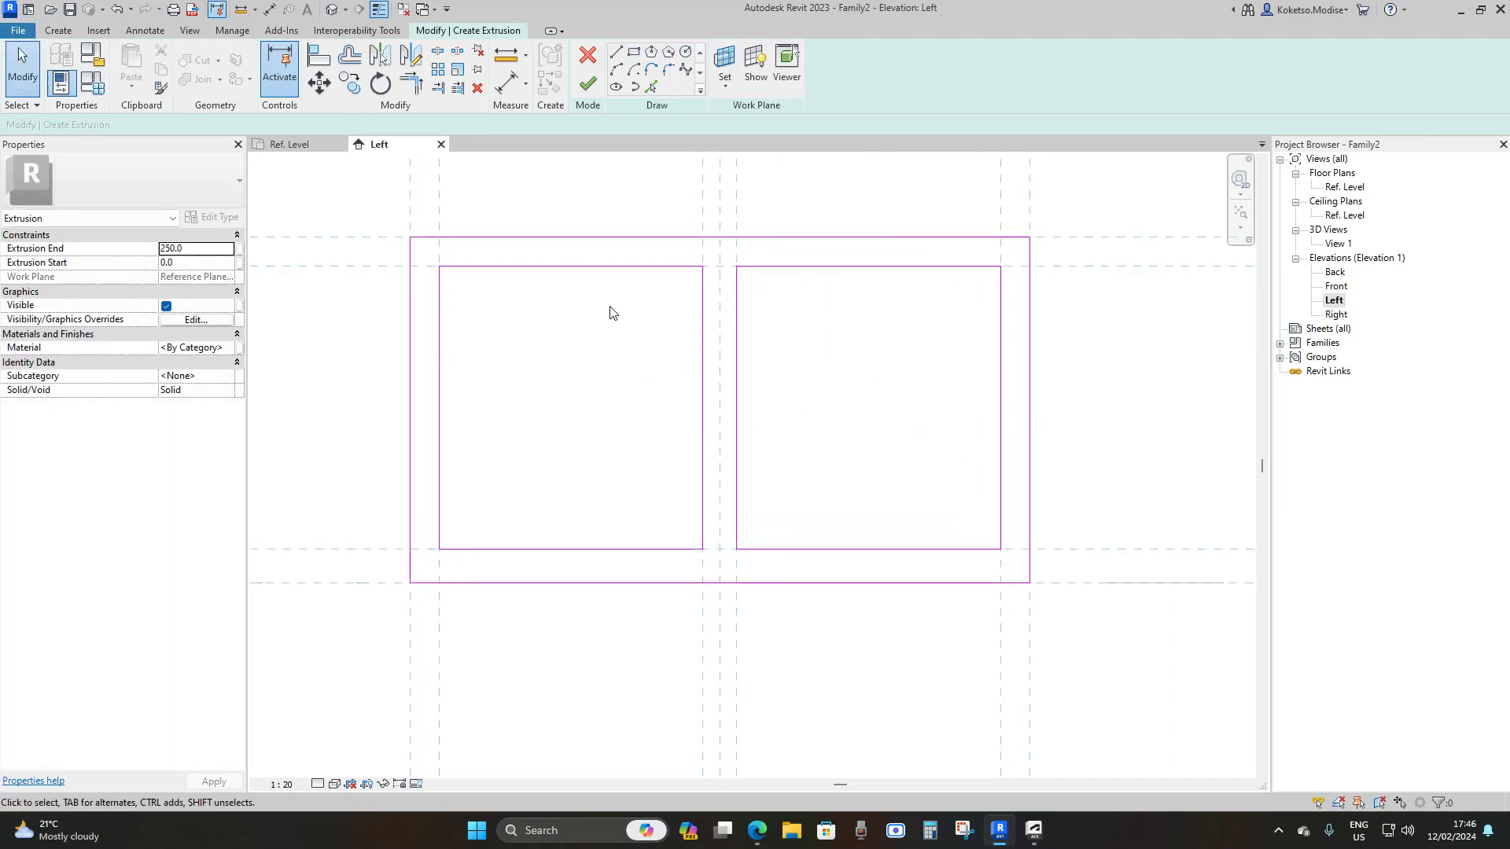
scroll(465, 287, up, 3)
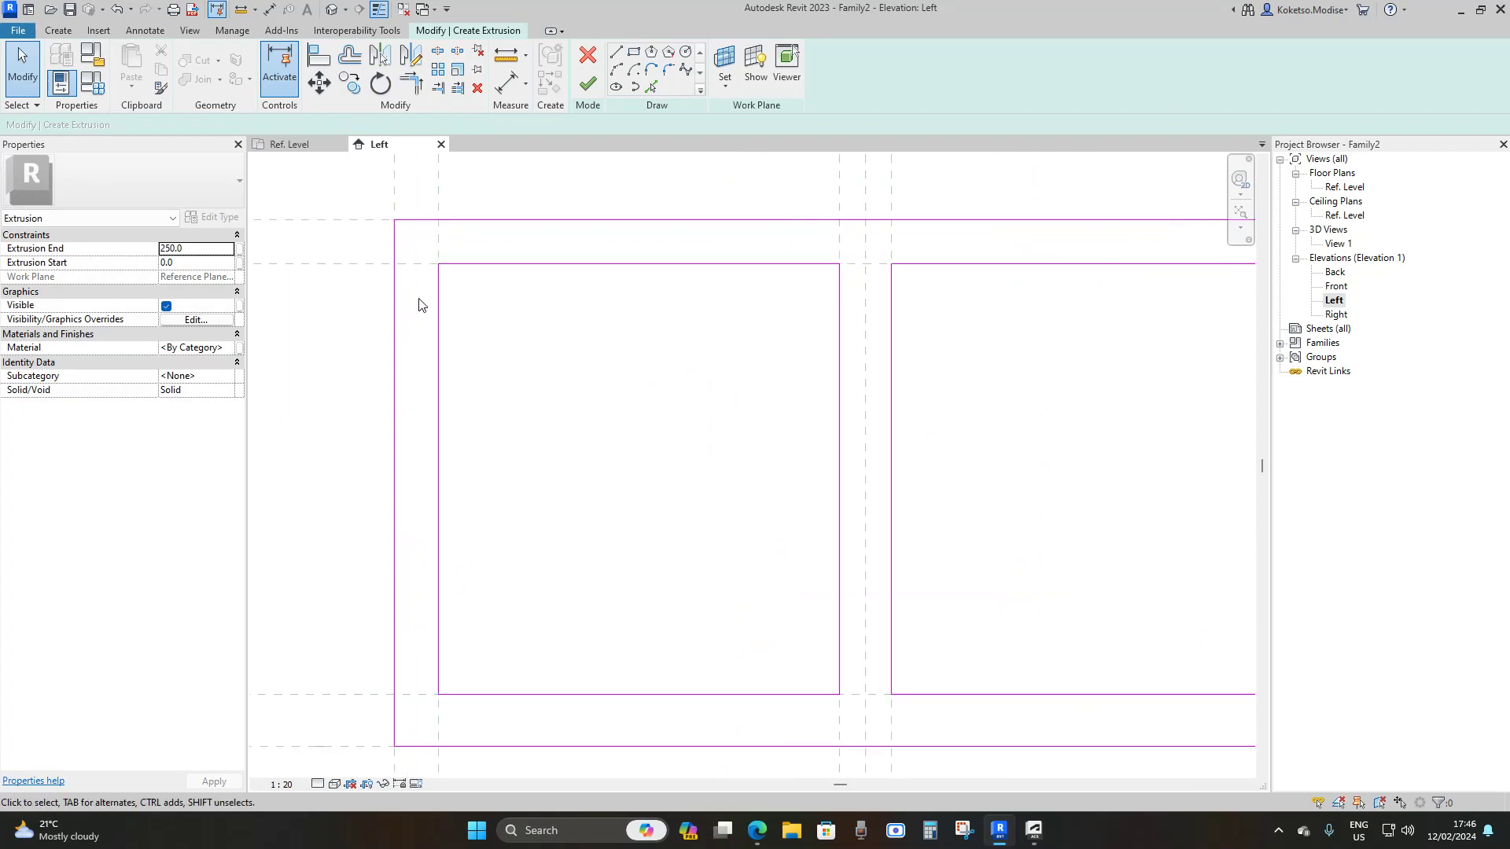
scroll(795, 317, down, 3)
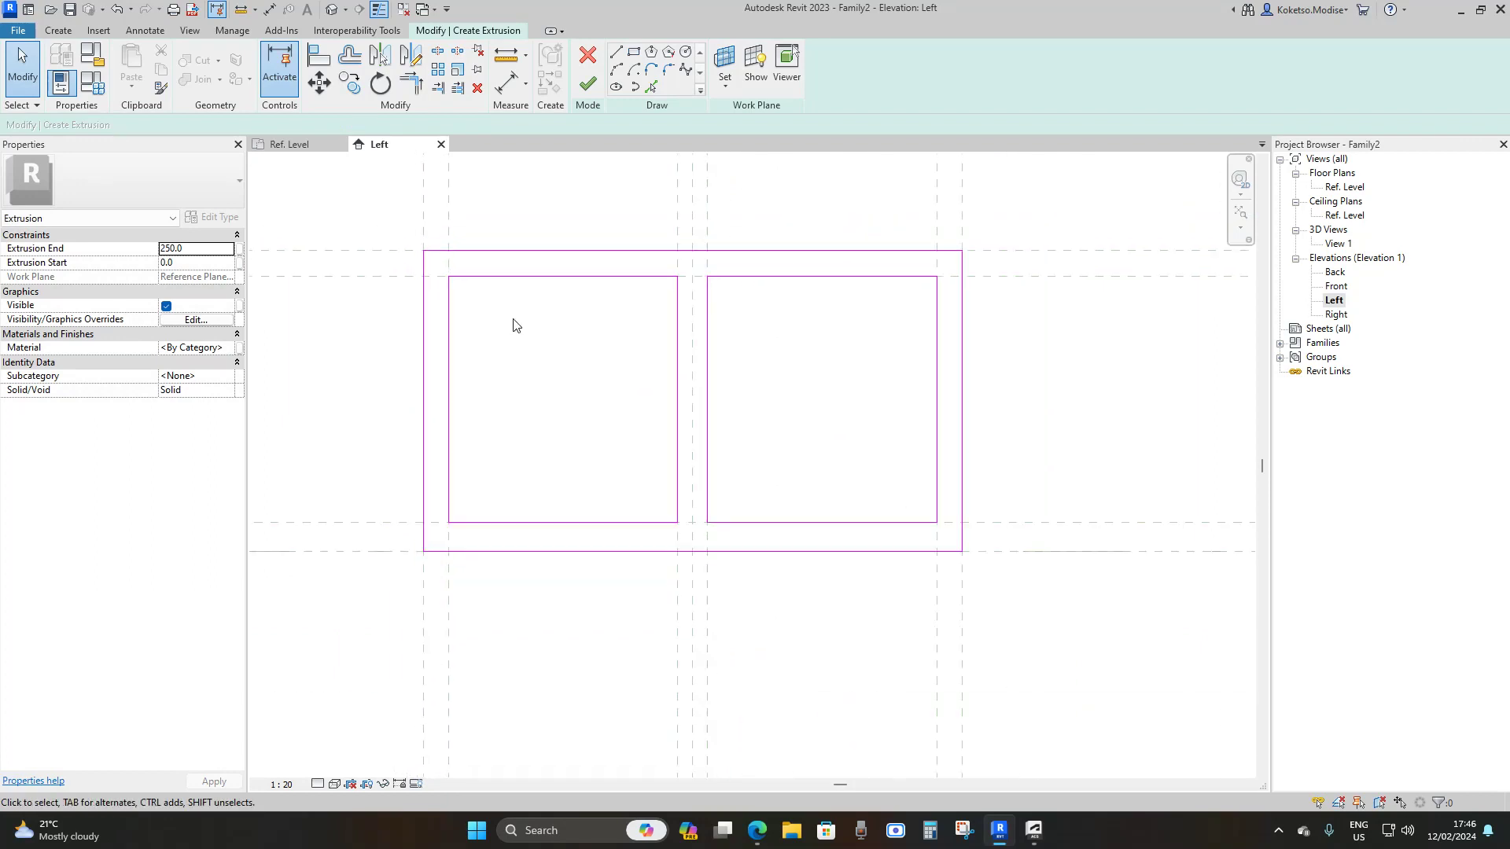
scroll(512, 328, up, 1)
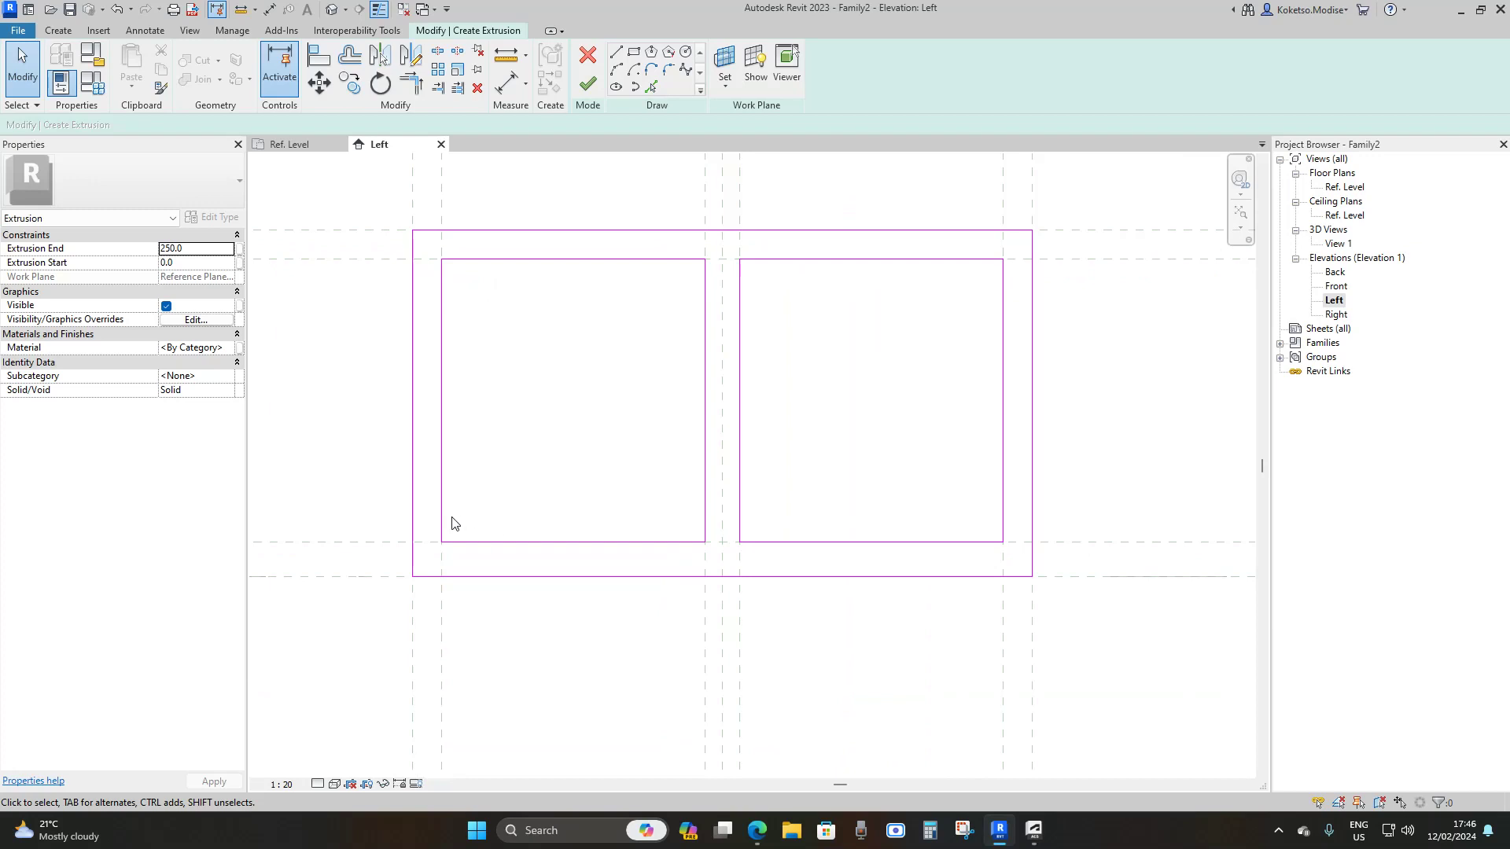
- Choose the Line tool and zoom in on the left cell's top-left corner
click(615, 51)
scroll(444, 262, up, 3)
middle_drag(444, 261, 569, 498)
scroll(556, 495, down, 2)
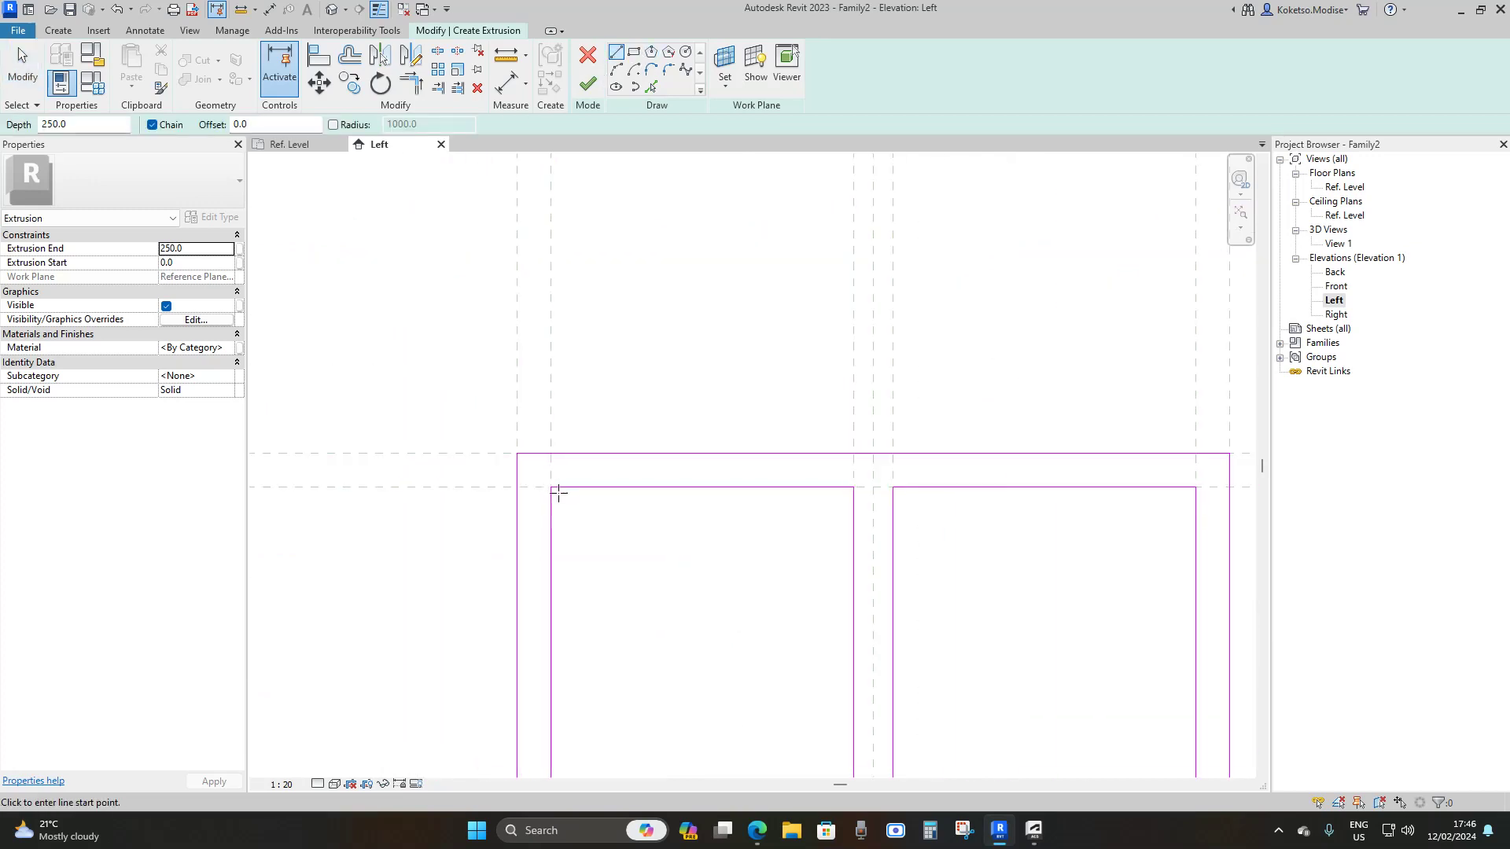
scroll(542, 512, up, 2)
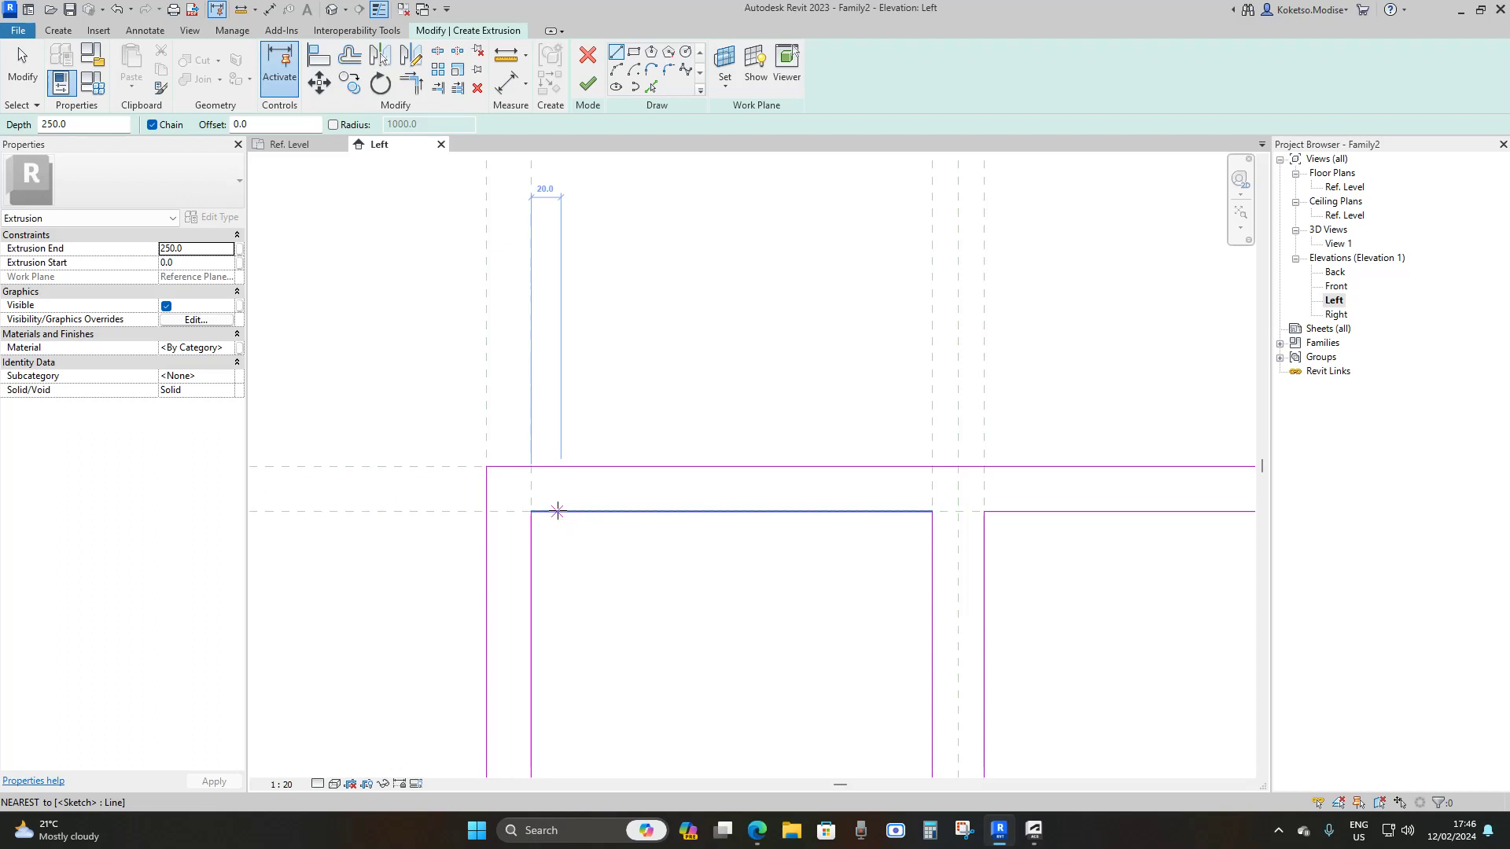
key(Escape)
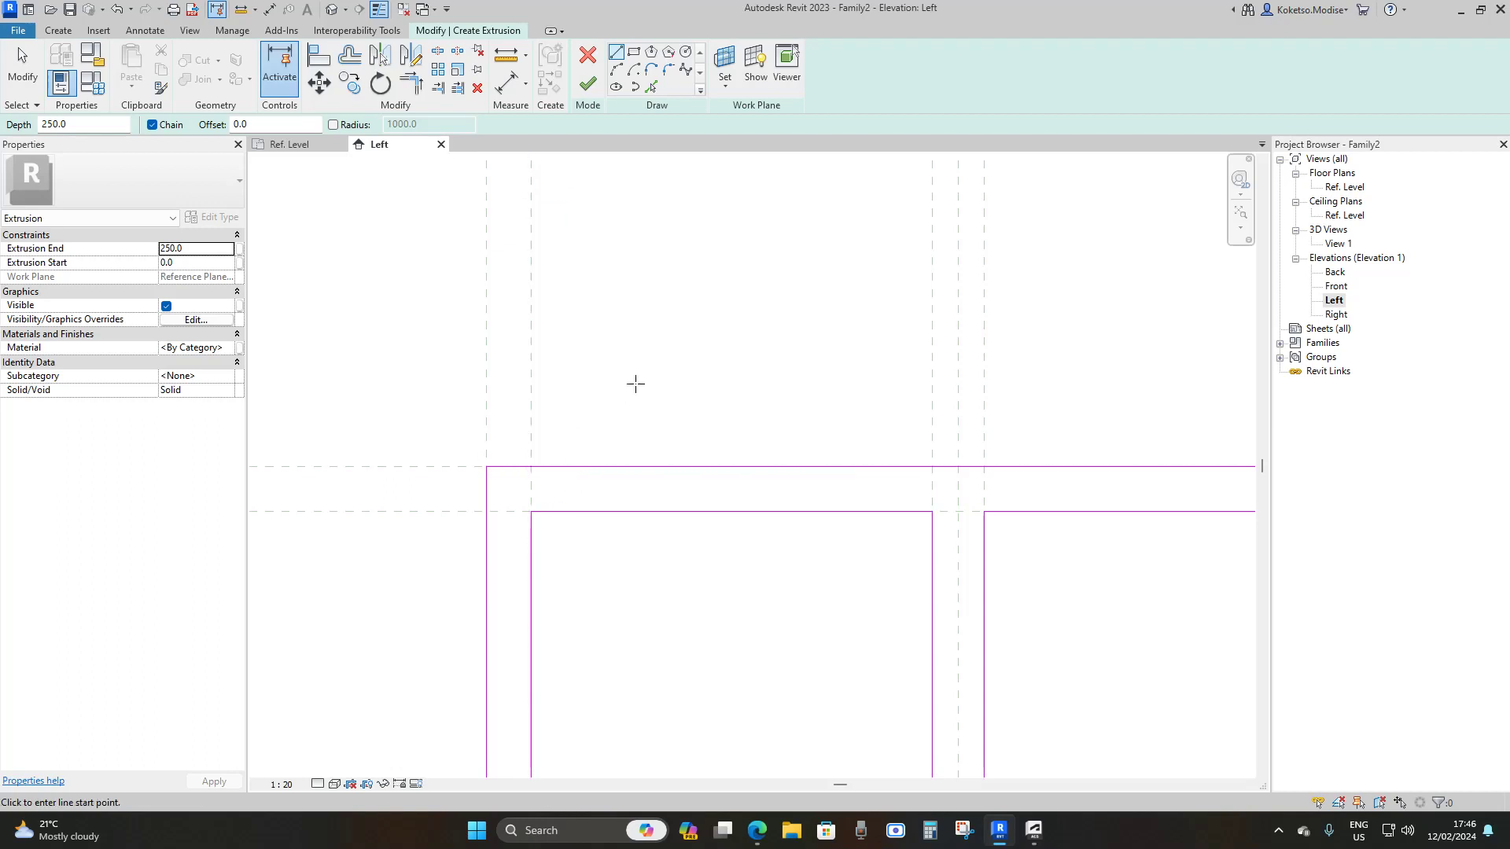
scroll(560, 525, up, 2)
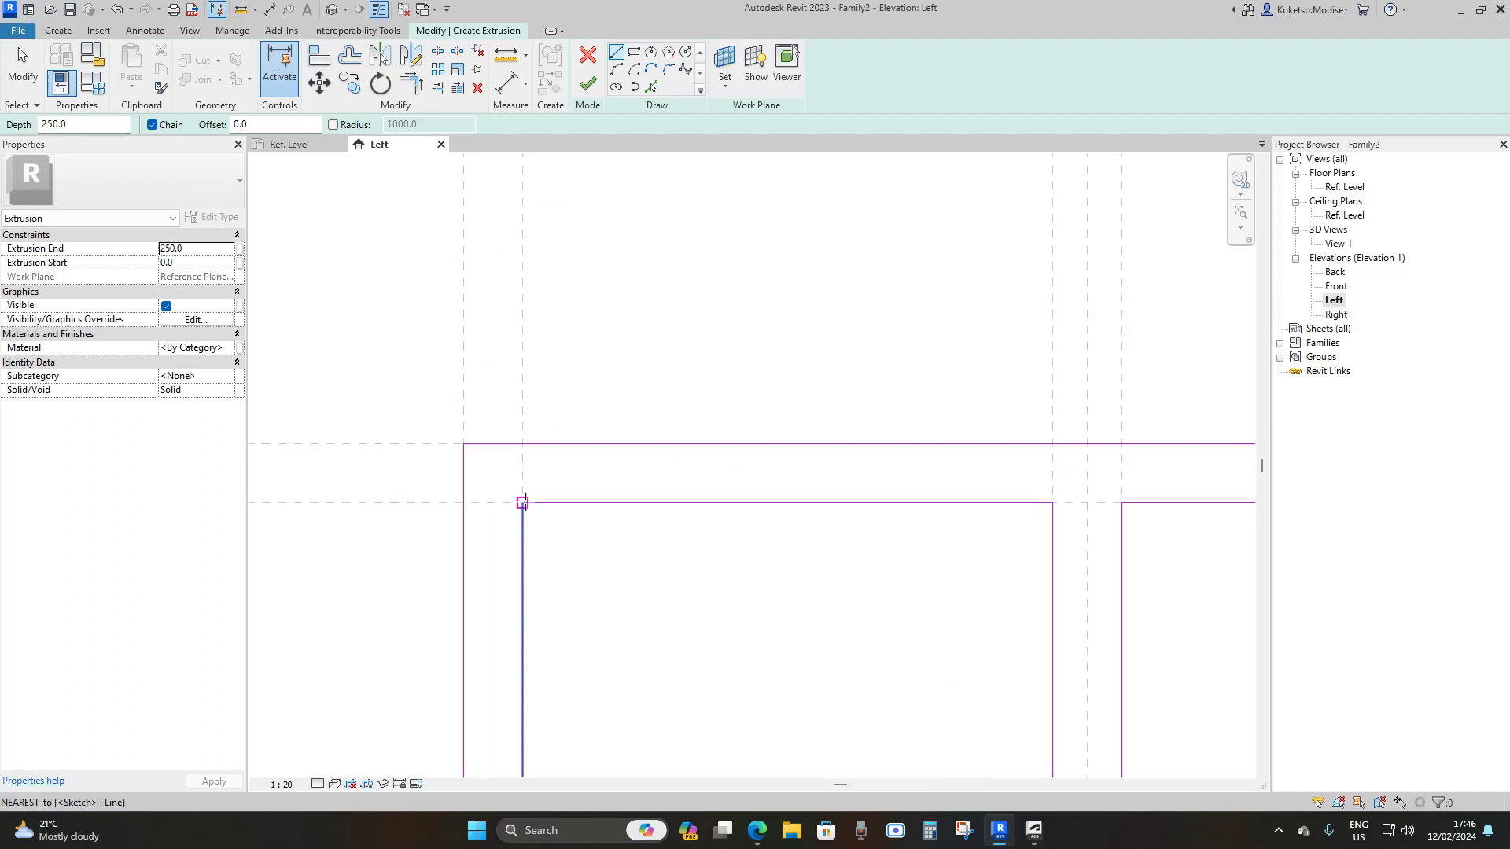
scroll(522, 502, down, 2)
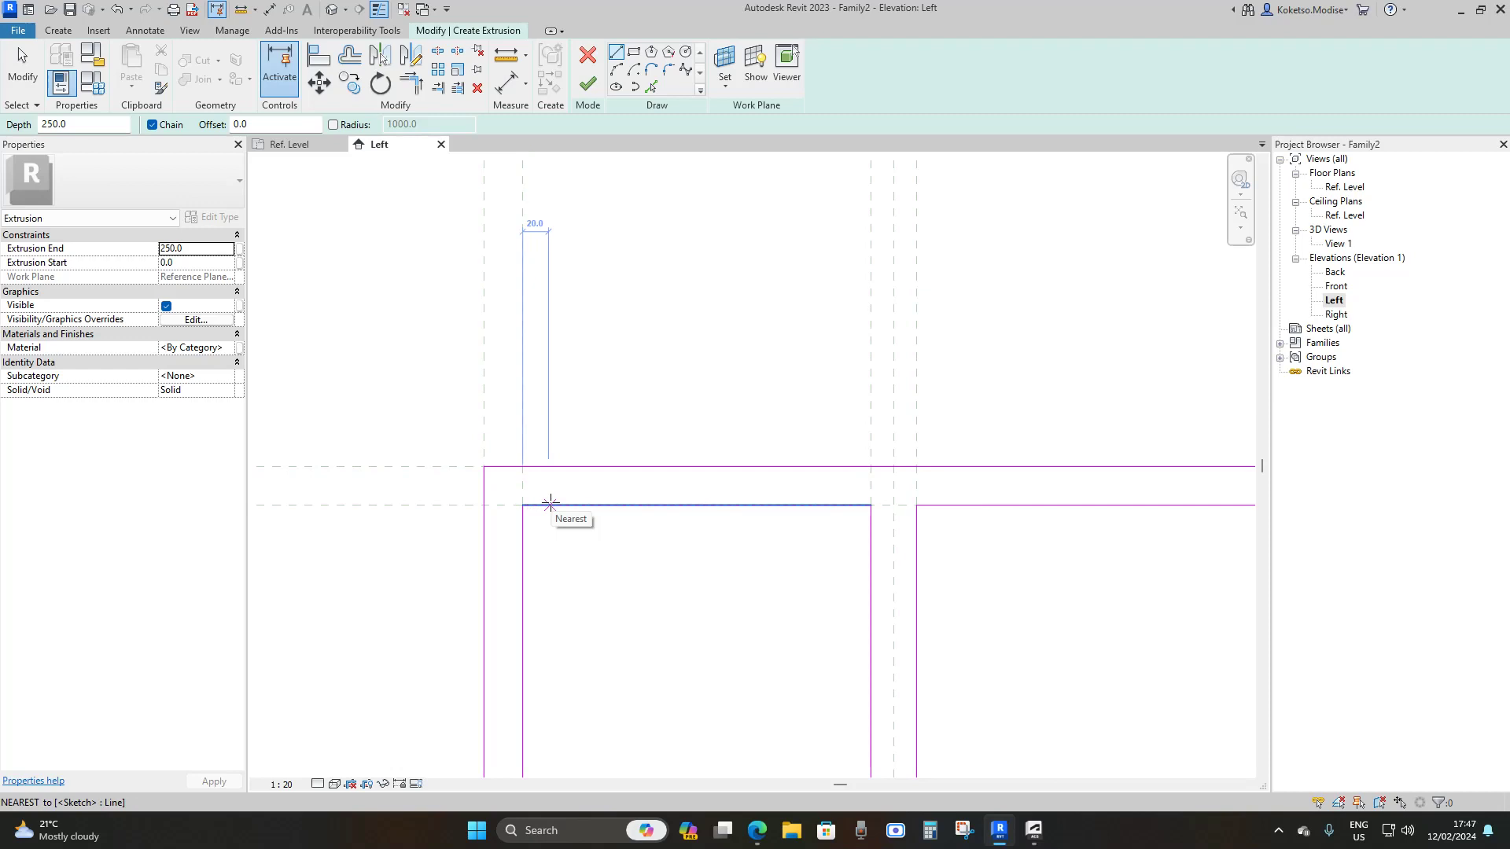
- Draw a 28.3-long diagonal chamfer line across that corner and select it
click(551, 504)
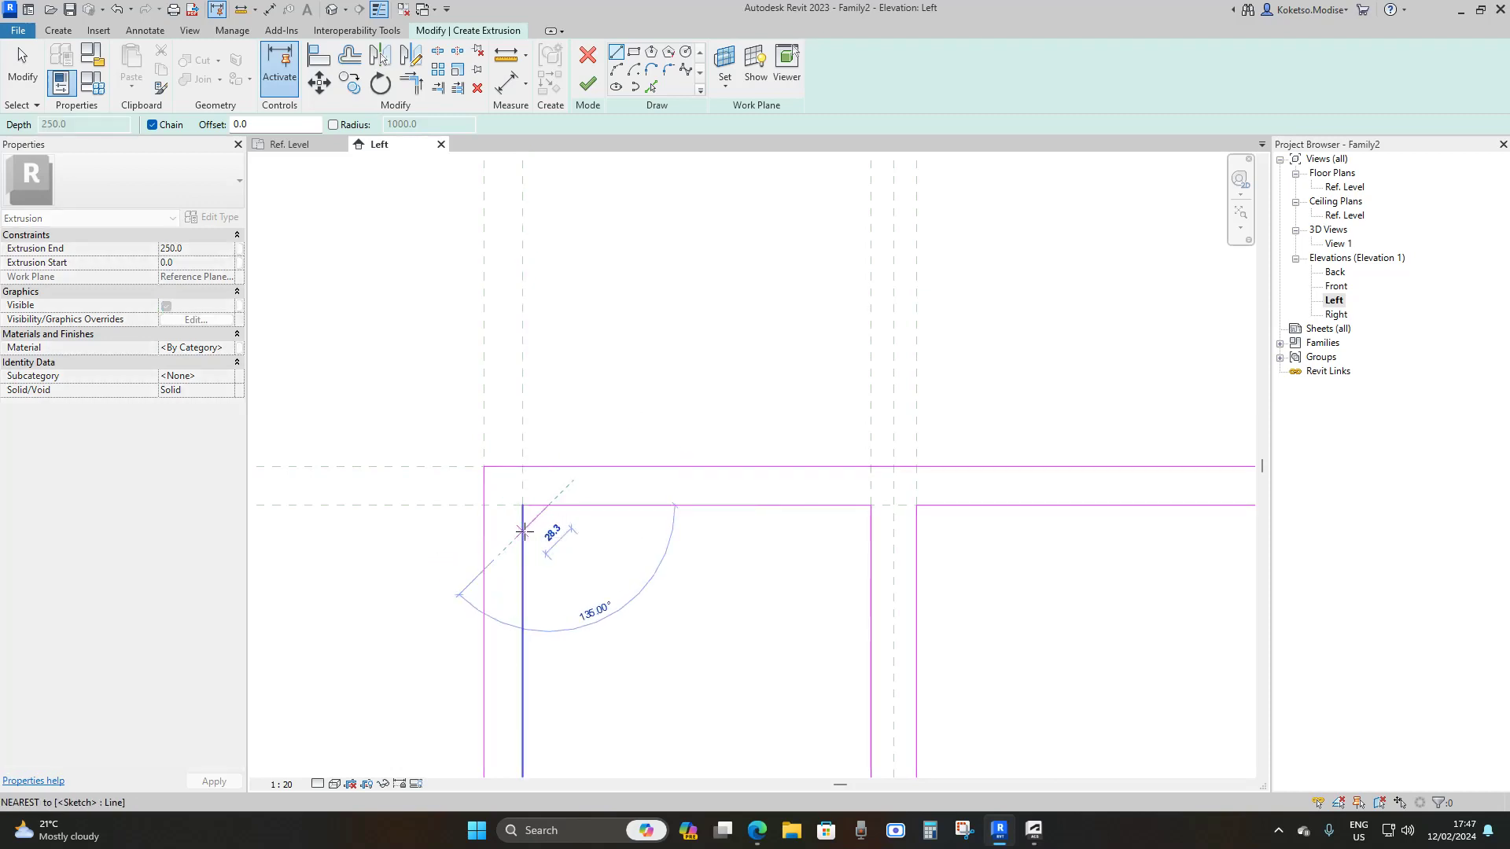
click(523, 533)
key(Escape)
scroll(523, 303, down, 3)
key(Escape)
scroll(530, 297, up, 2)
scroll(491, 312, down, 1)
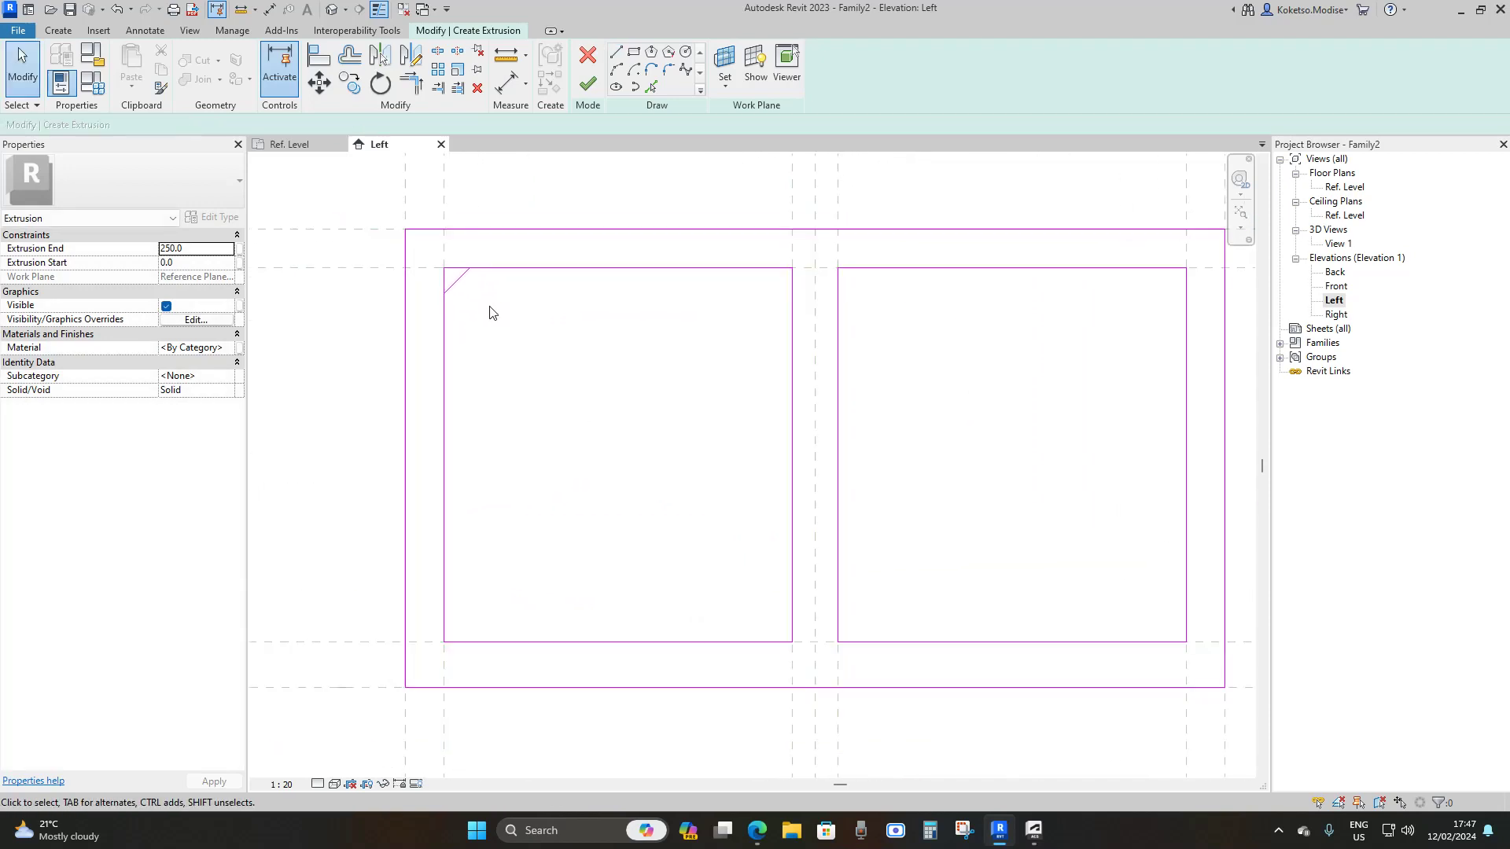
scroll(472, 307, up, 2)
click(463, 279)
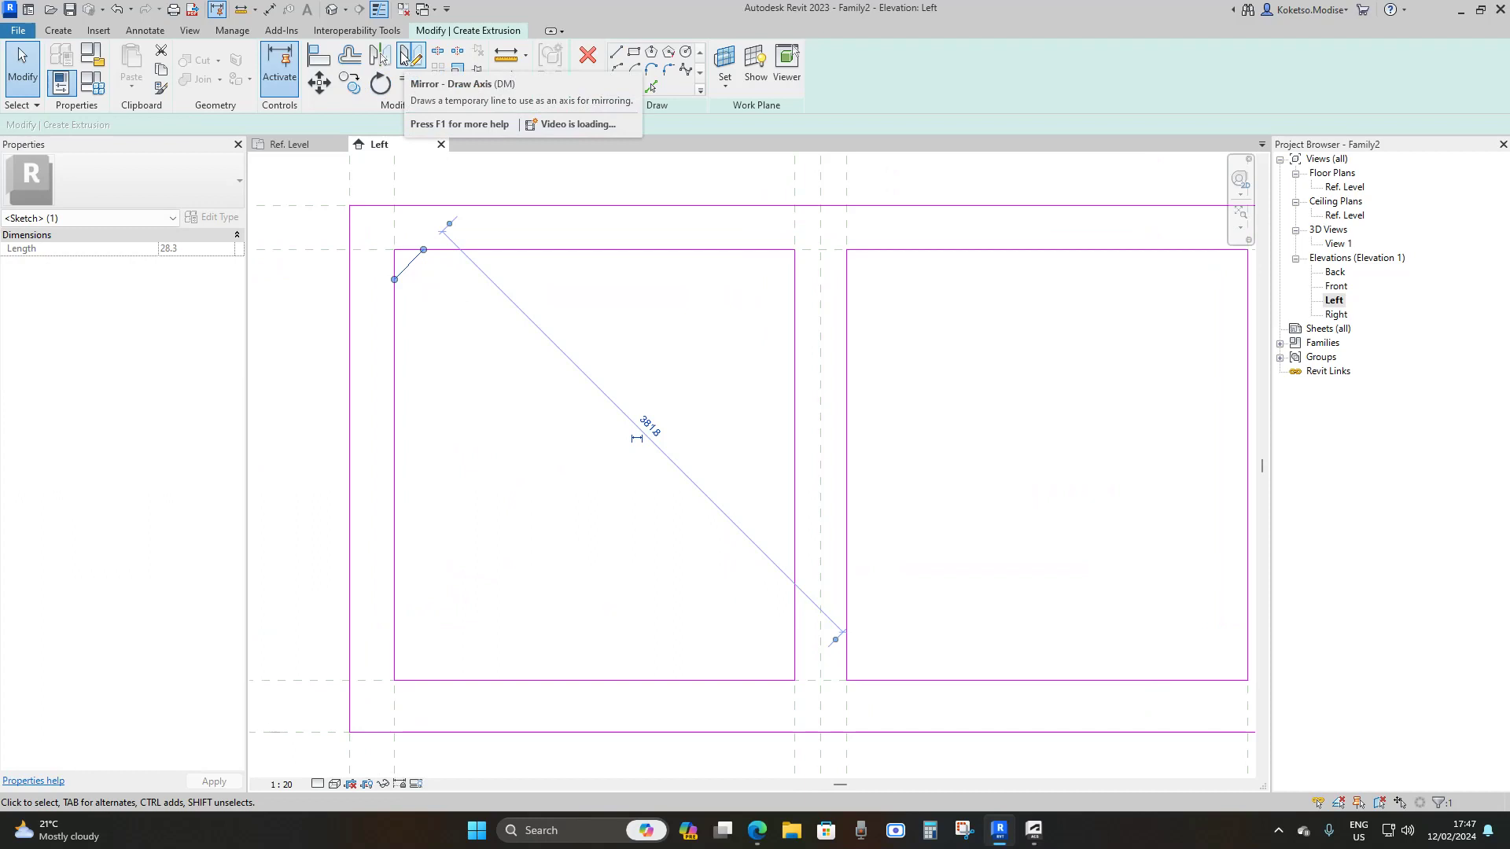
- Mirror the left cell's top-left chamfer onto its top-right corner about a vertical axis
click(402, 55)
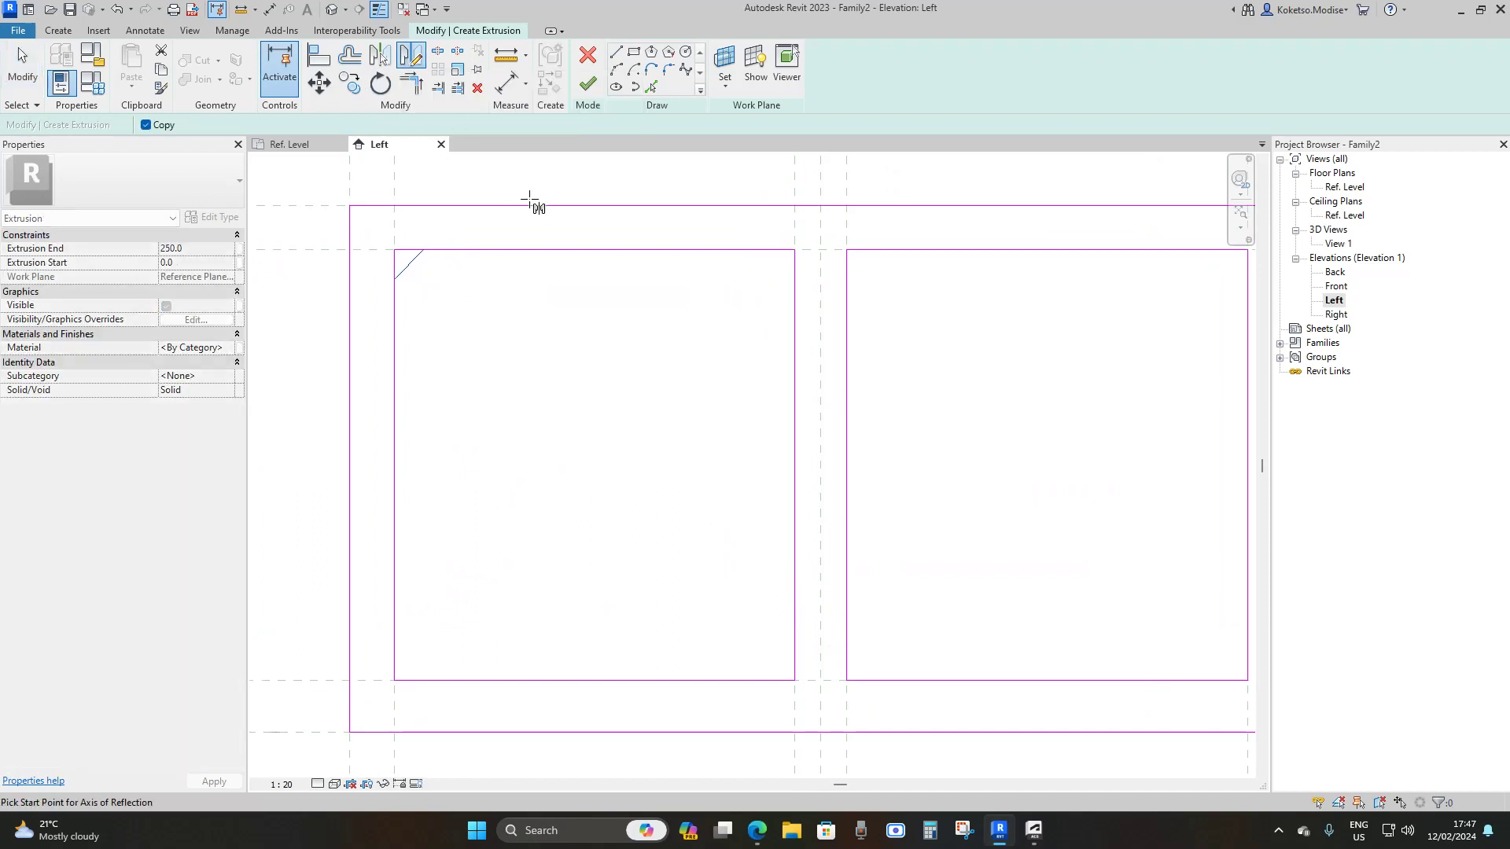
click(595, 250)
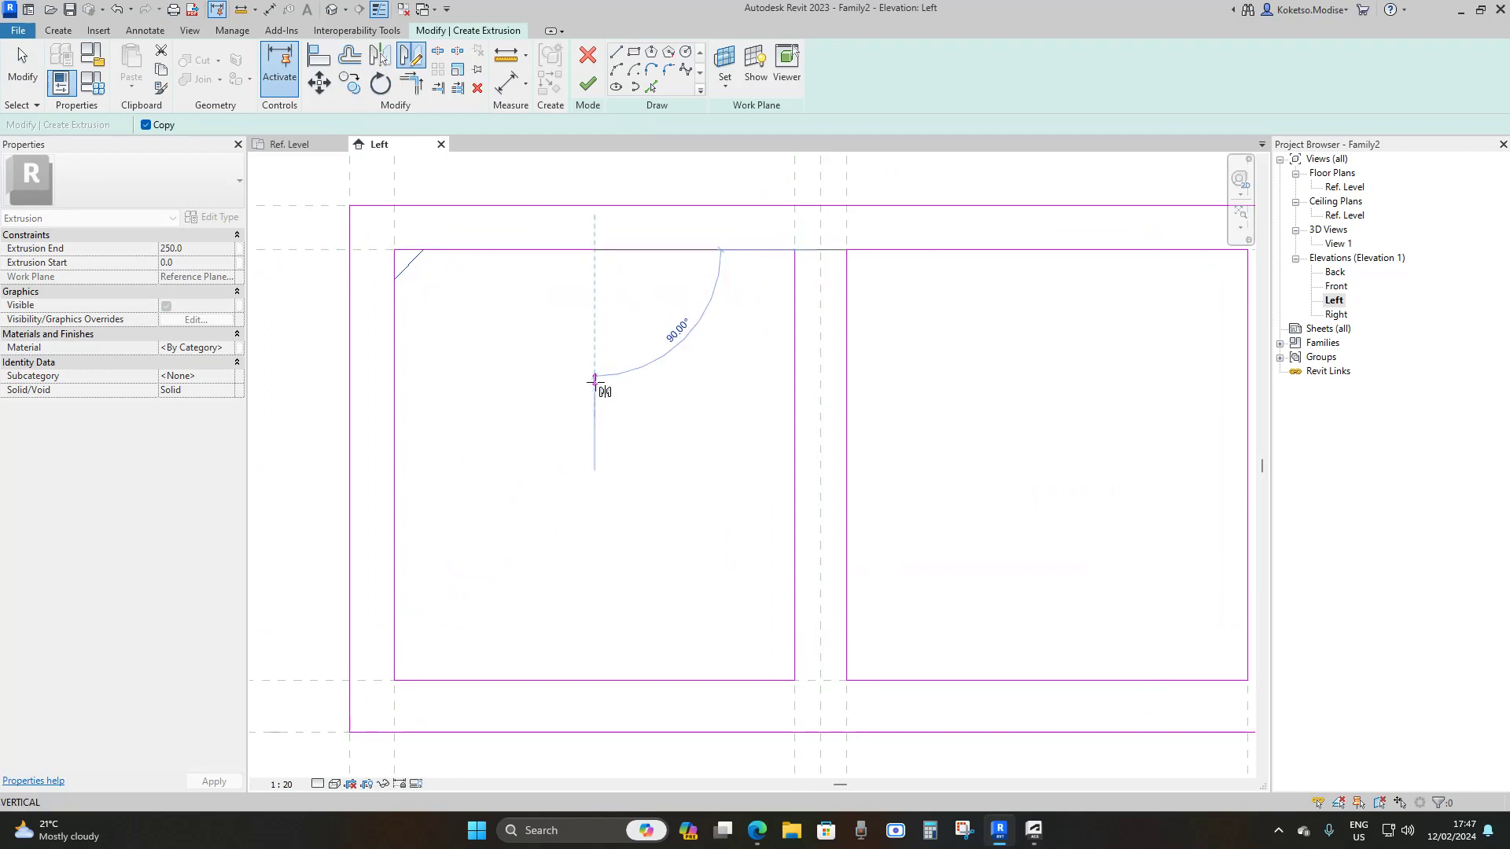
click(594, 435)
scroll(611, 361, down, 2)
scroll(539, 331, up, 2)
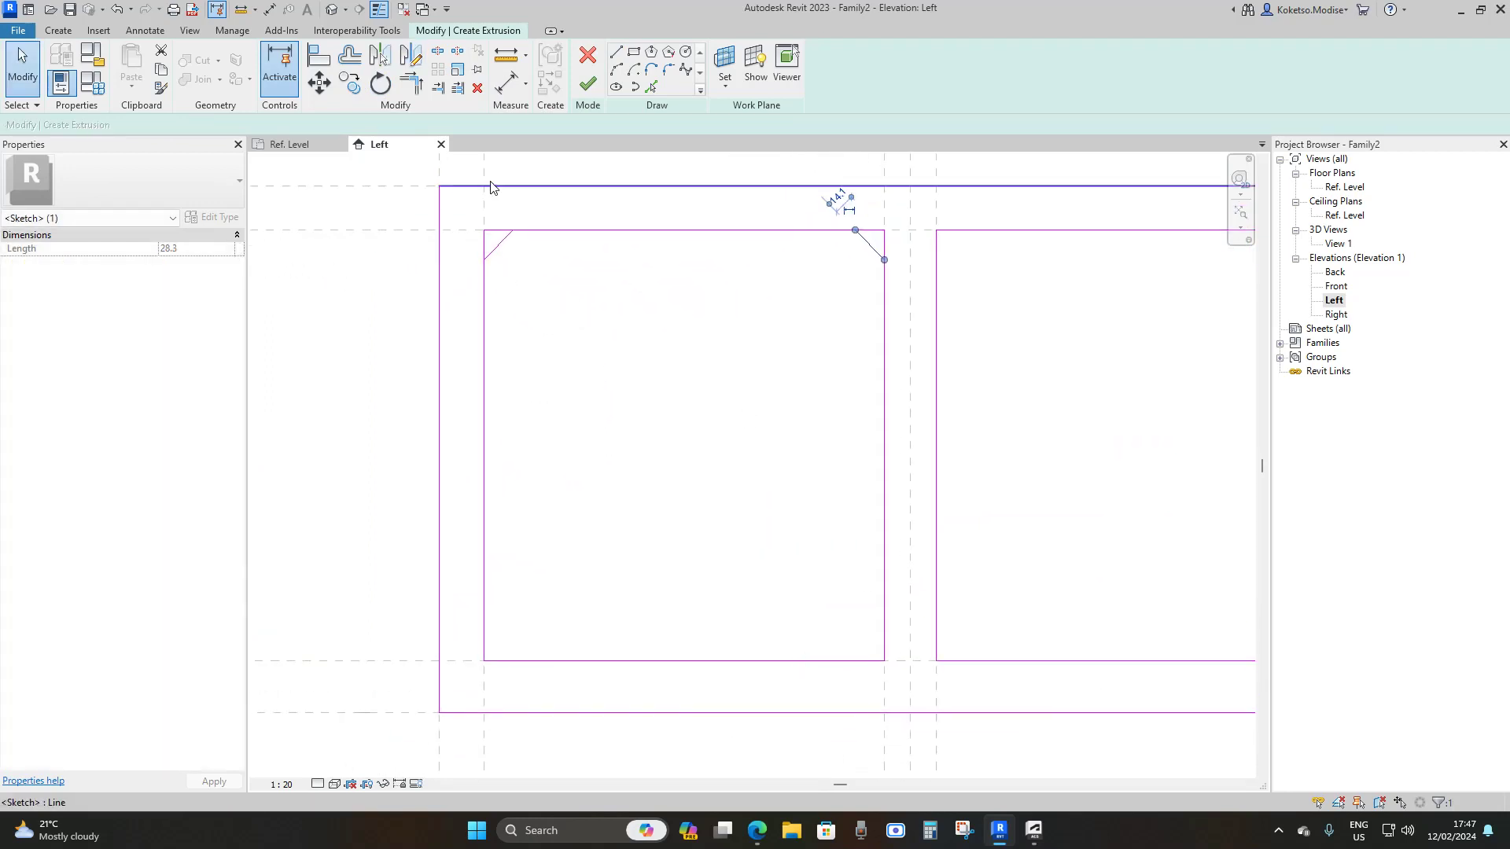
- Mirror both top chamfers about a horizontal mid-height axis onto the left cell's bottom corners
ctrl+click(504, 247)
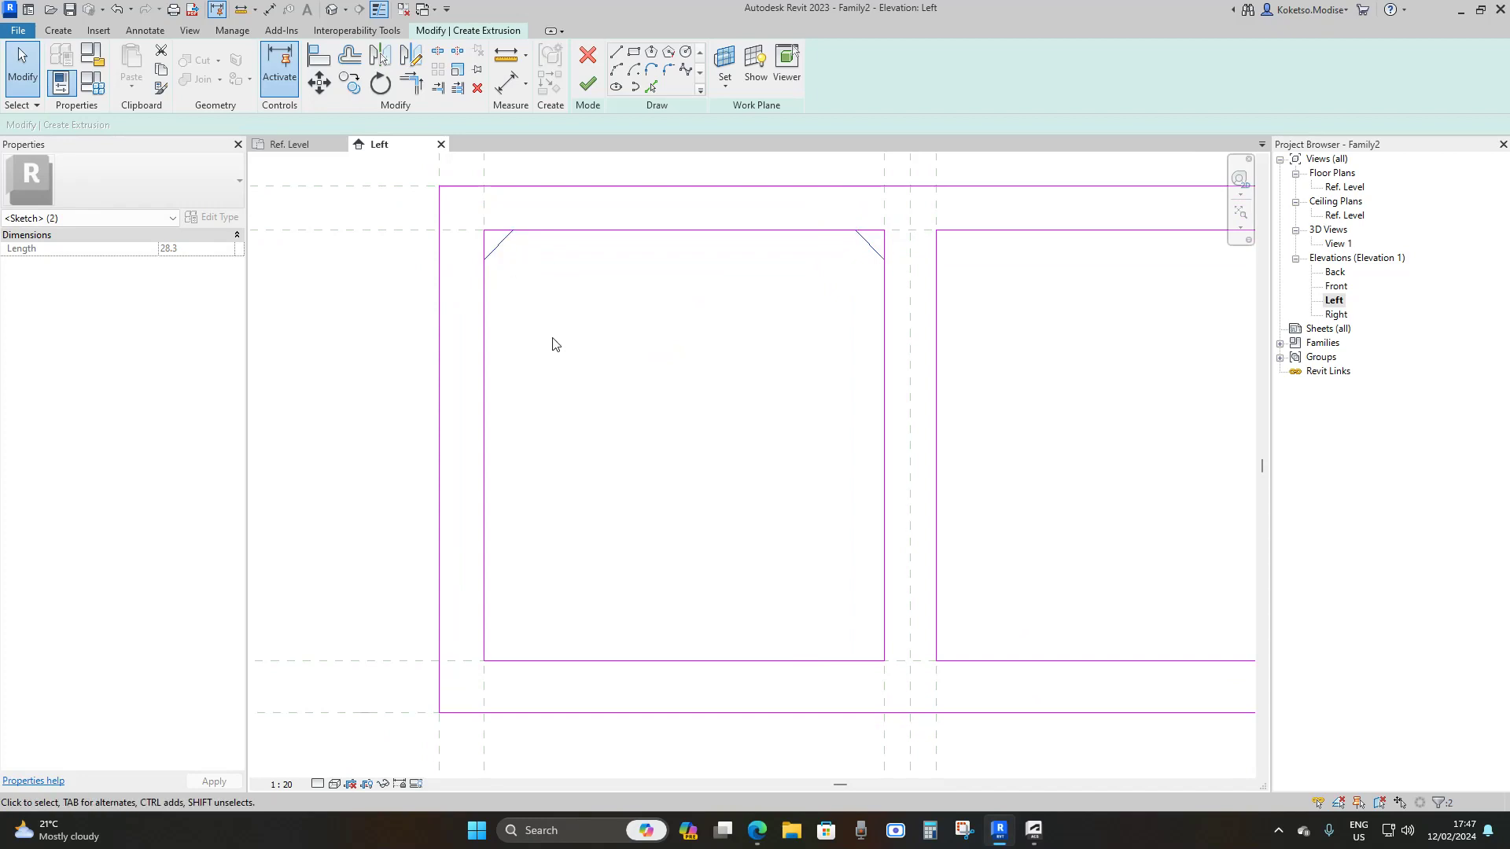
click(413, 58)
click(482, 445)
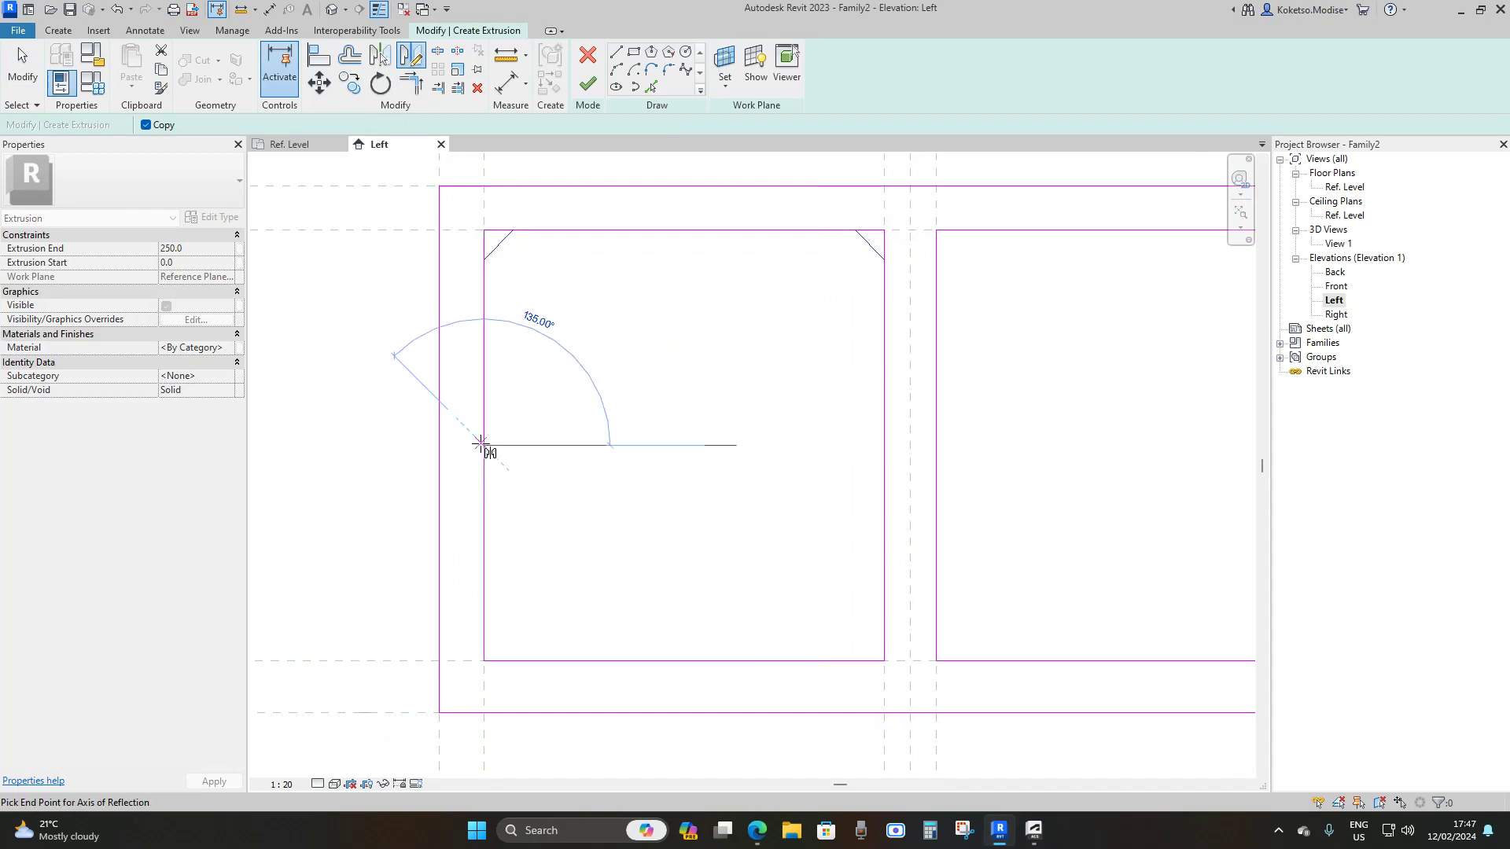
click(790, 445)
scroll(630, 485, down, 2)
click(718, 474)
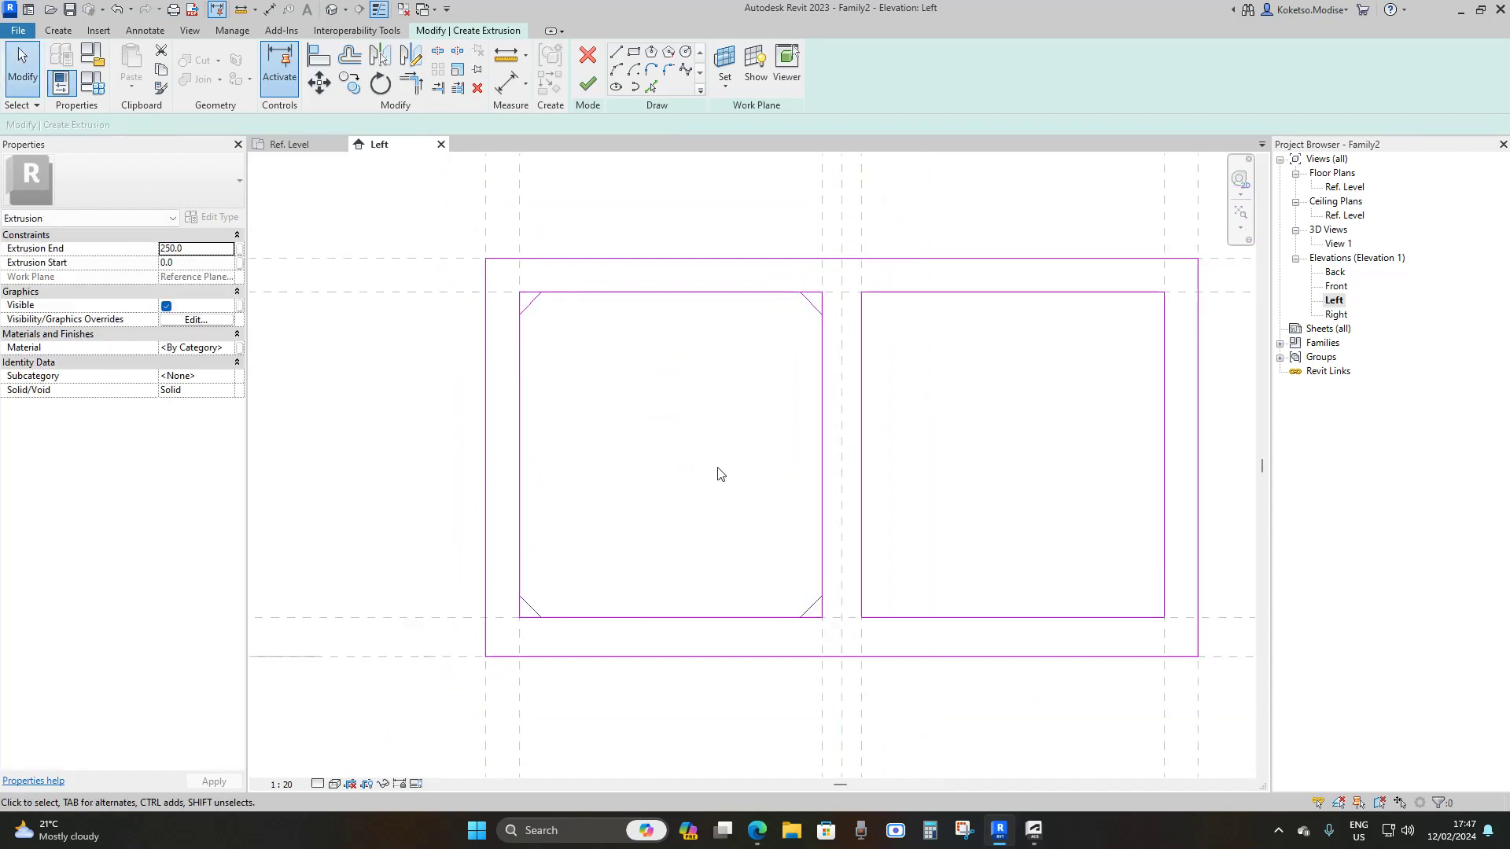
middle_drag(717, 474, 586, 441)
scroll(677, 280, up, 2)
middle_drag(677, 280, 810, 256)
scroll(809, 257, down, 1)
scroll(779, 260, up, 1)
scroll(767, 283, down, 1)
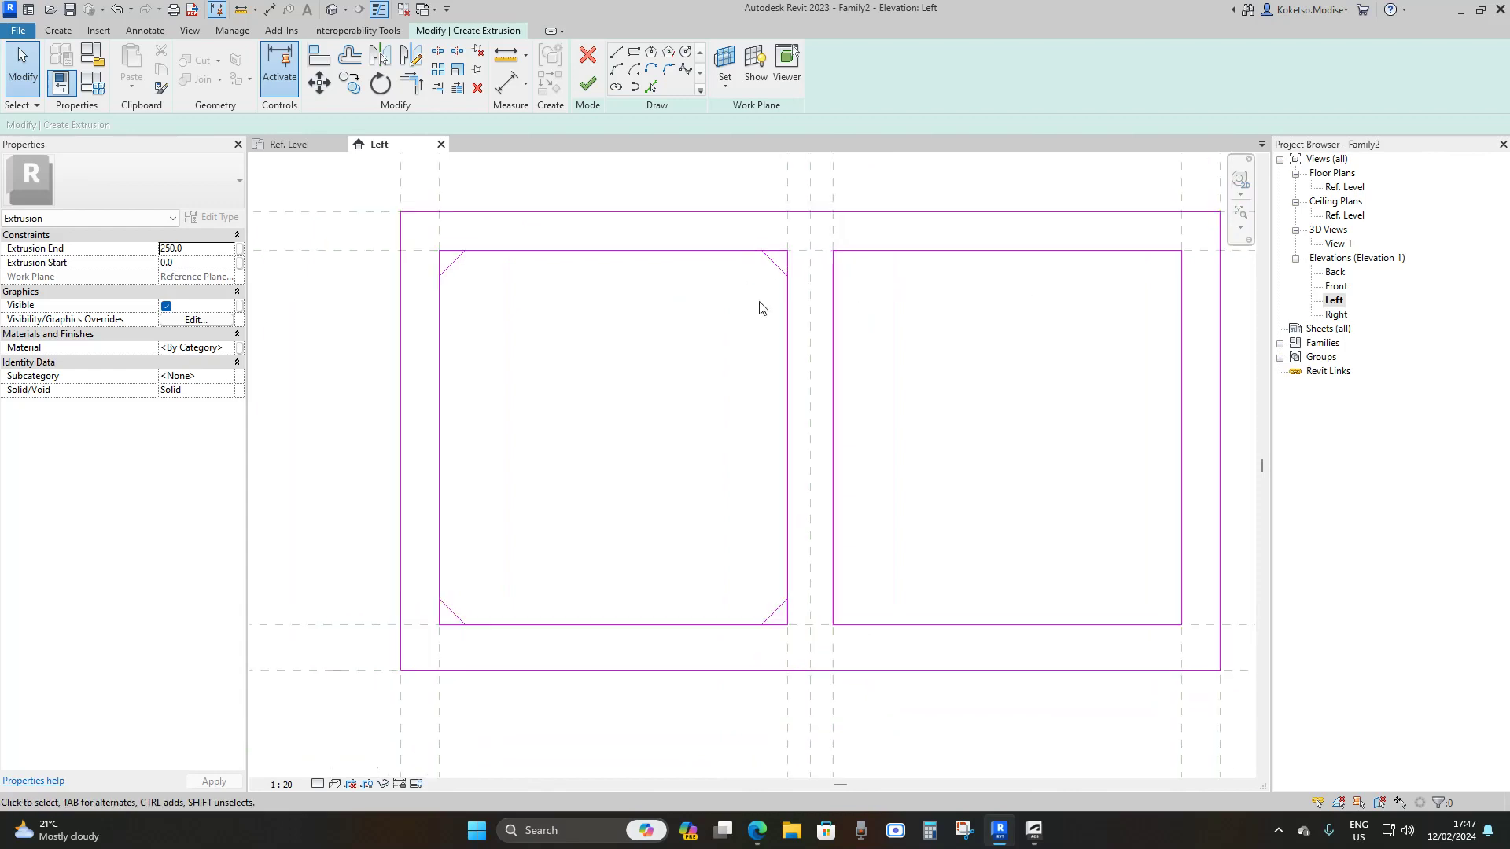
scroll(751, 287, up, 1)
- Mirror all four chamfers across the reference line into the right cell
click(782, 254)
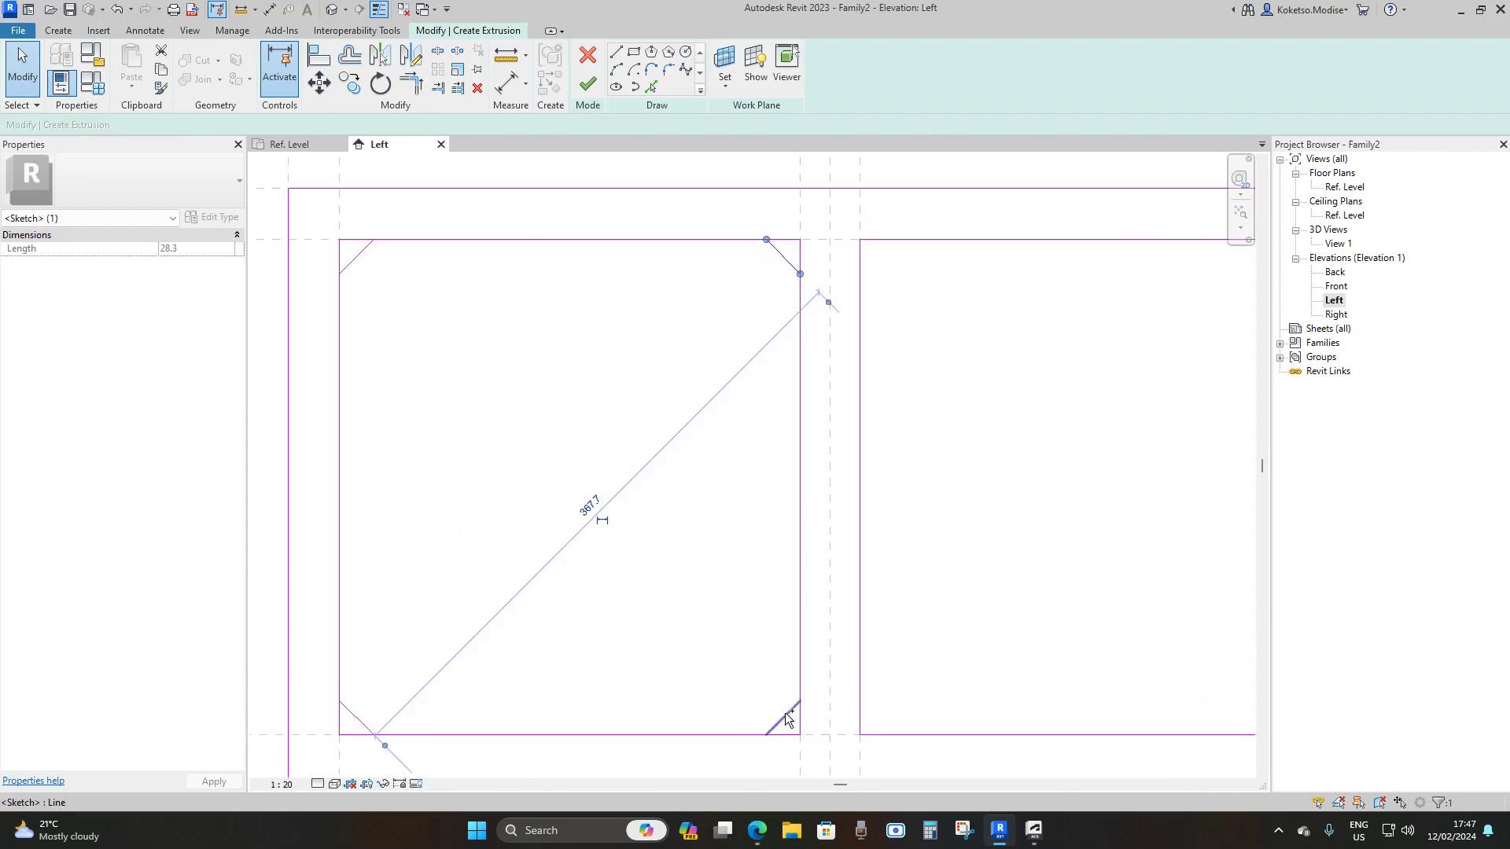
ctrl+click(787, 720)
ctrl+click(355, 716)
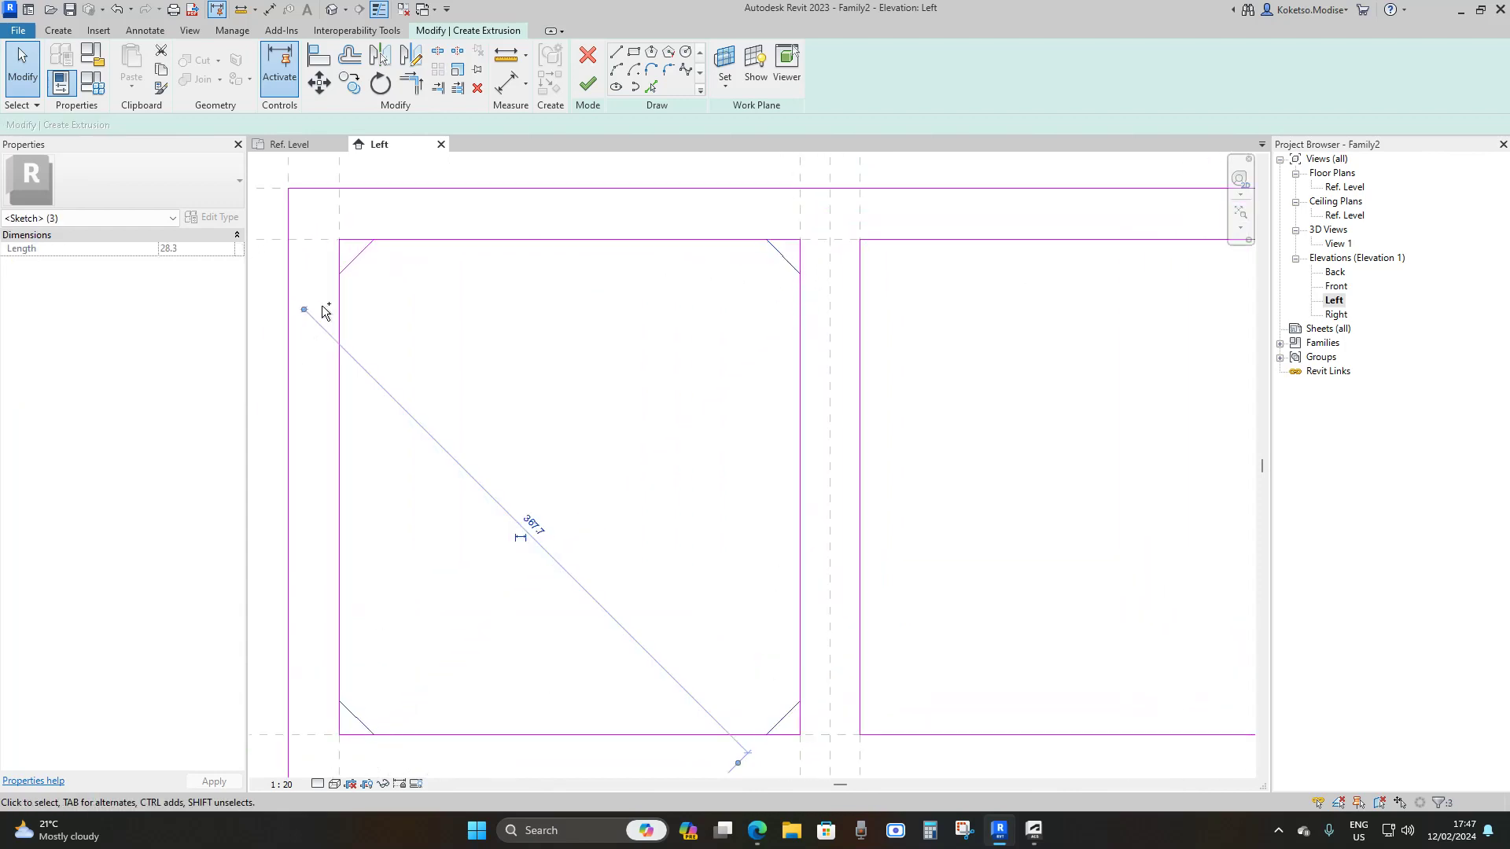
ctrl+click(362, 255)
scroll(339, 397, down, 2)
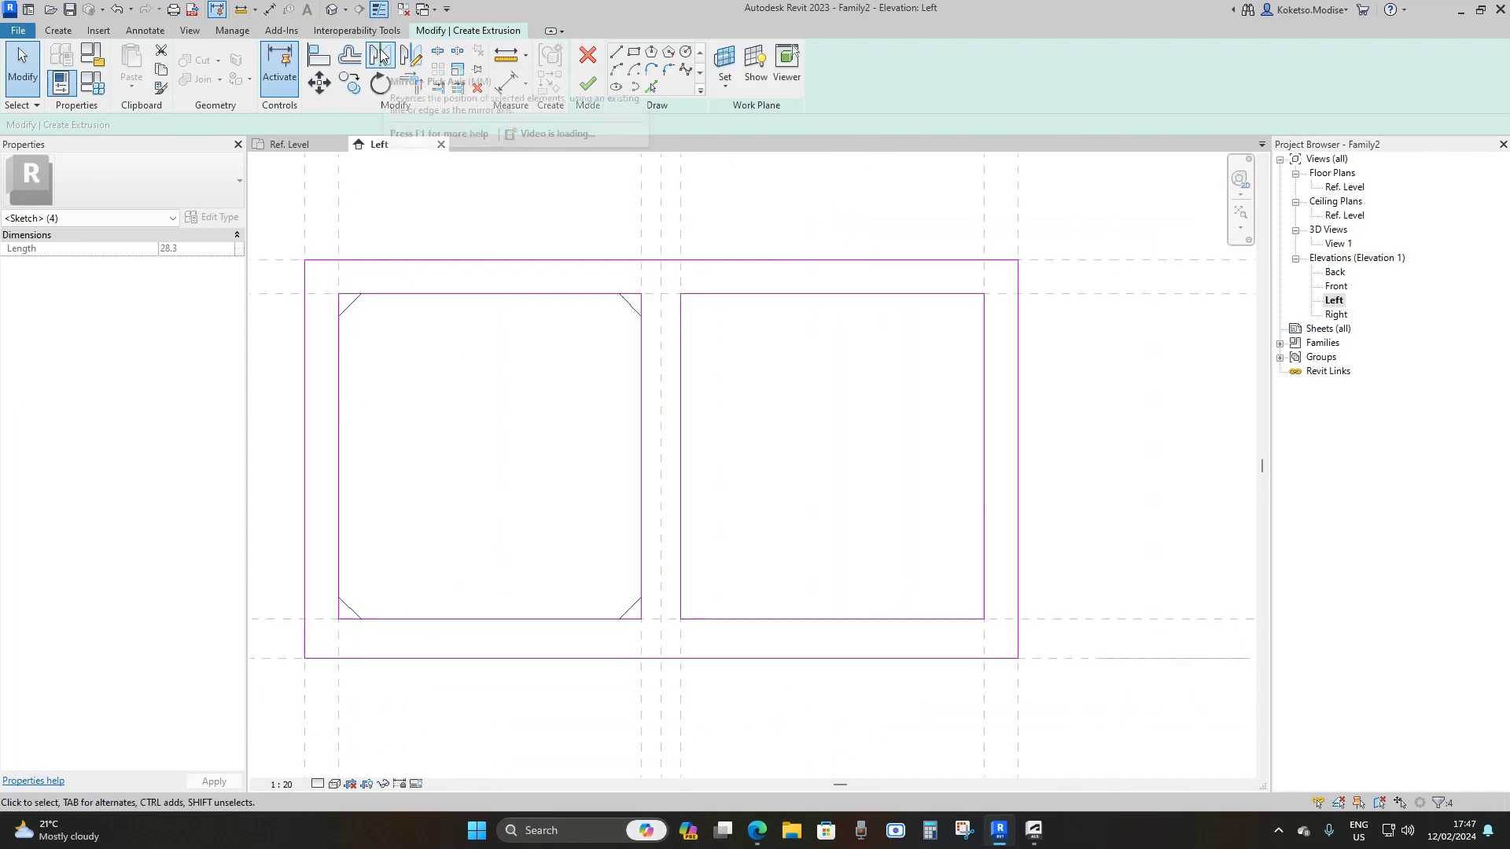
click(382, 55)
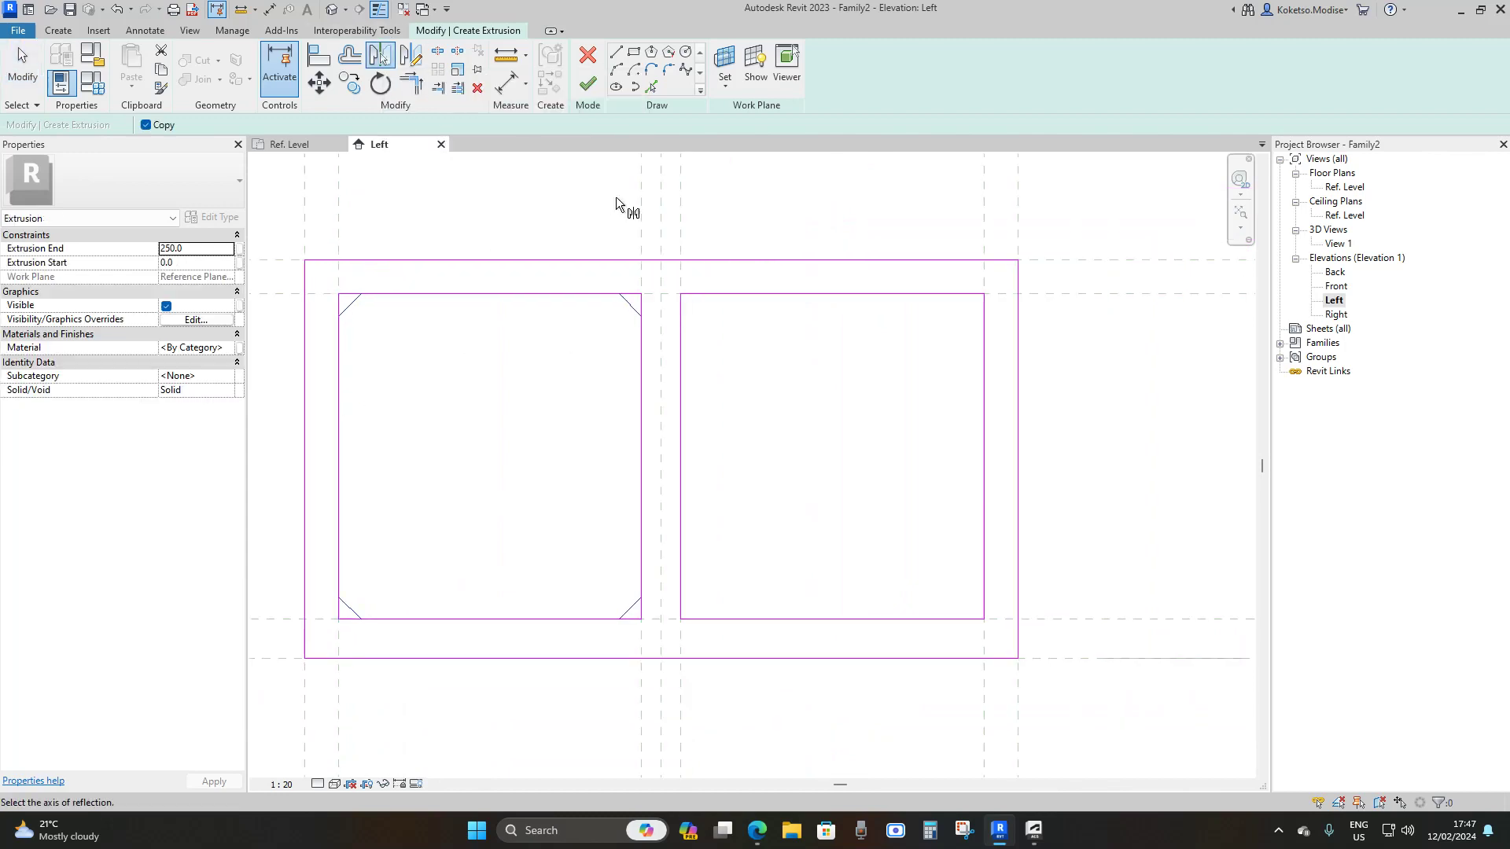
click(663, 228)
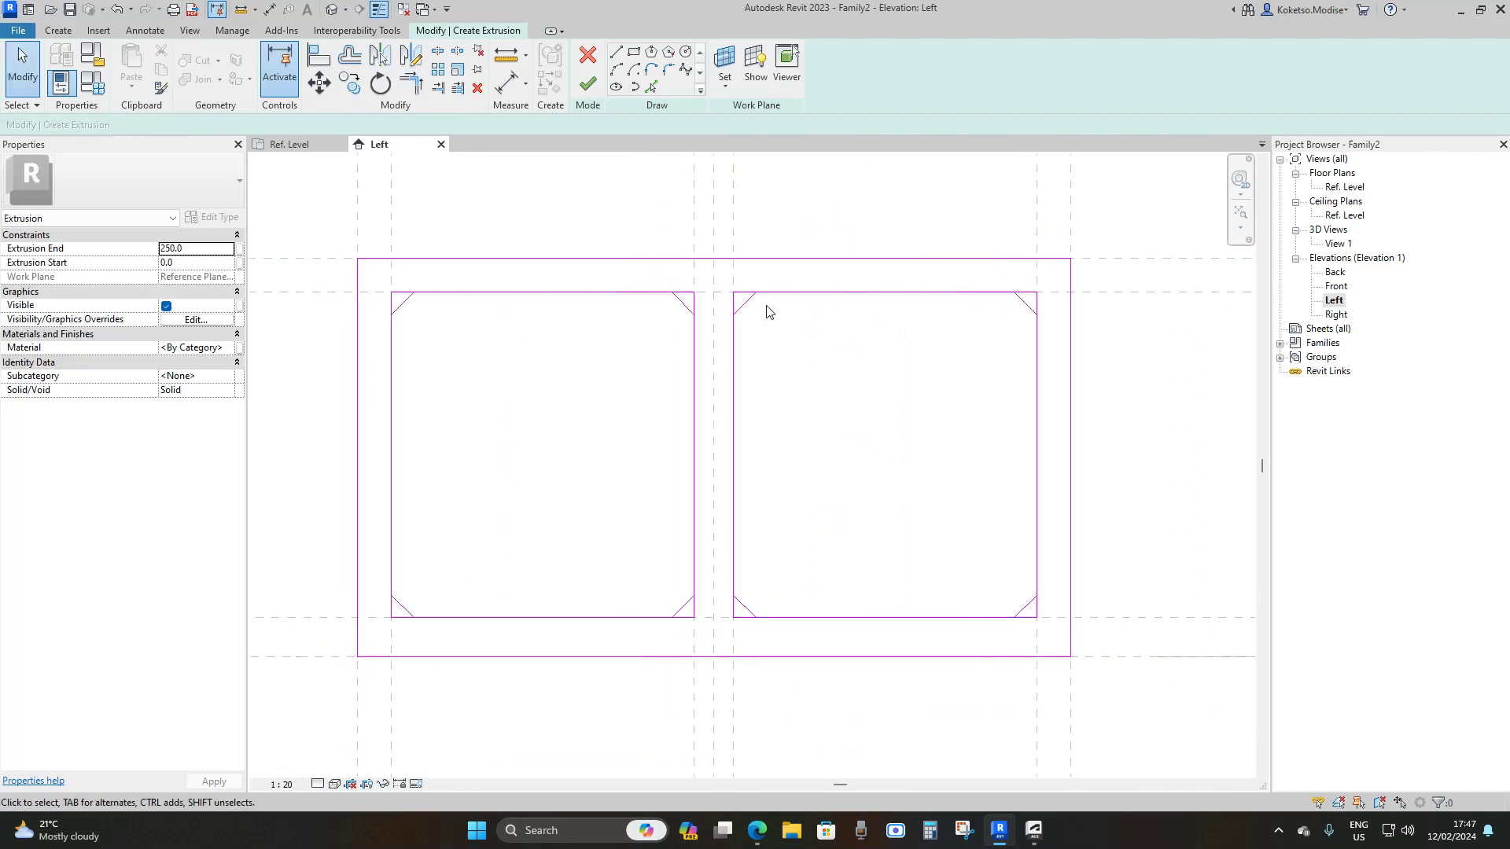
scroll(481, 317, up, 5)
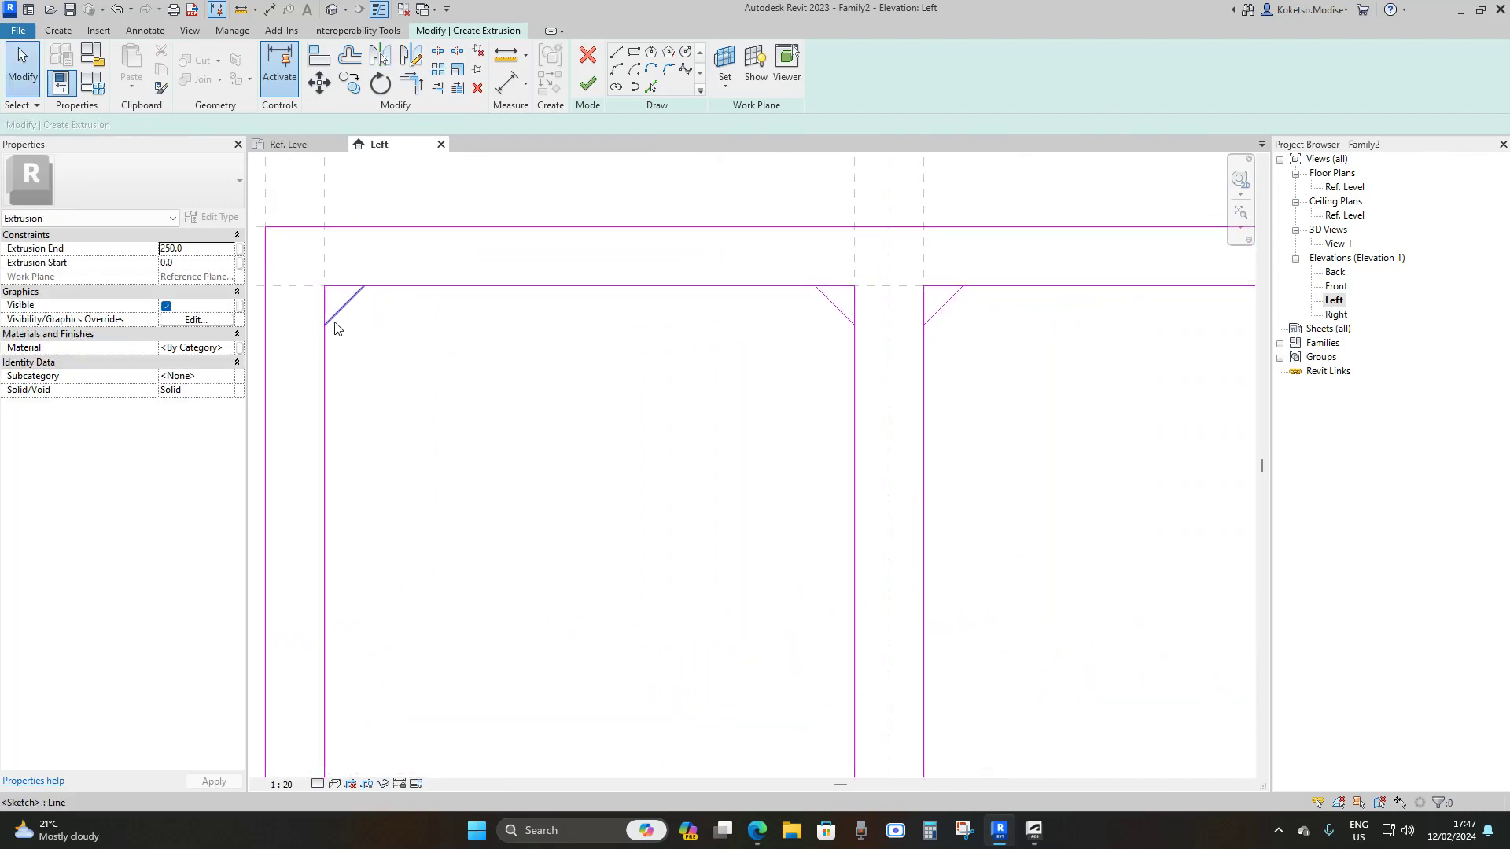
scroll(337, 293, up, 2)
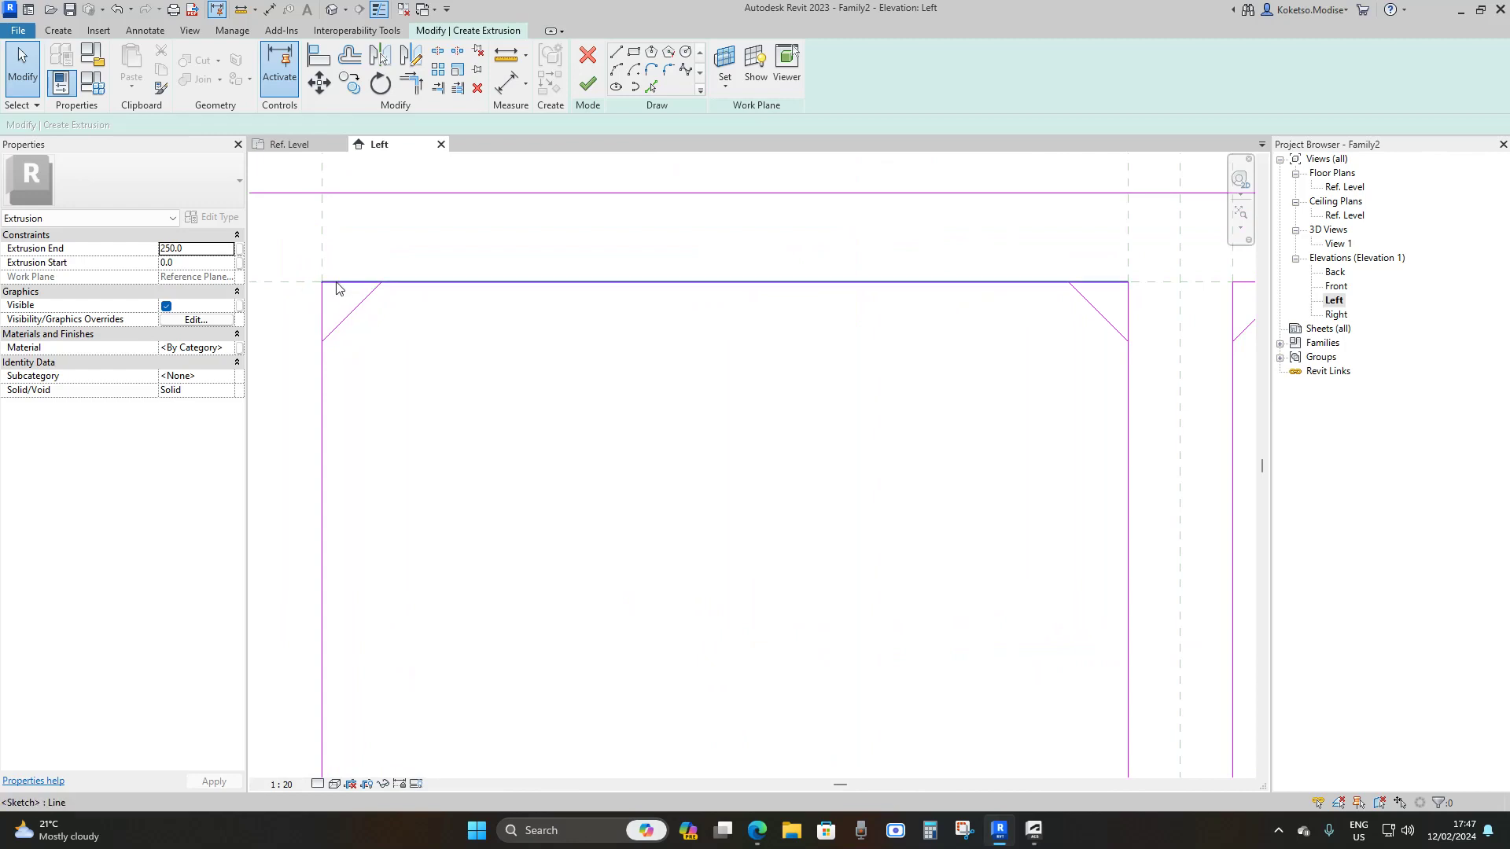
scroll(330, 288, down, 1)
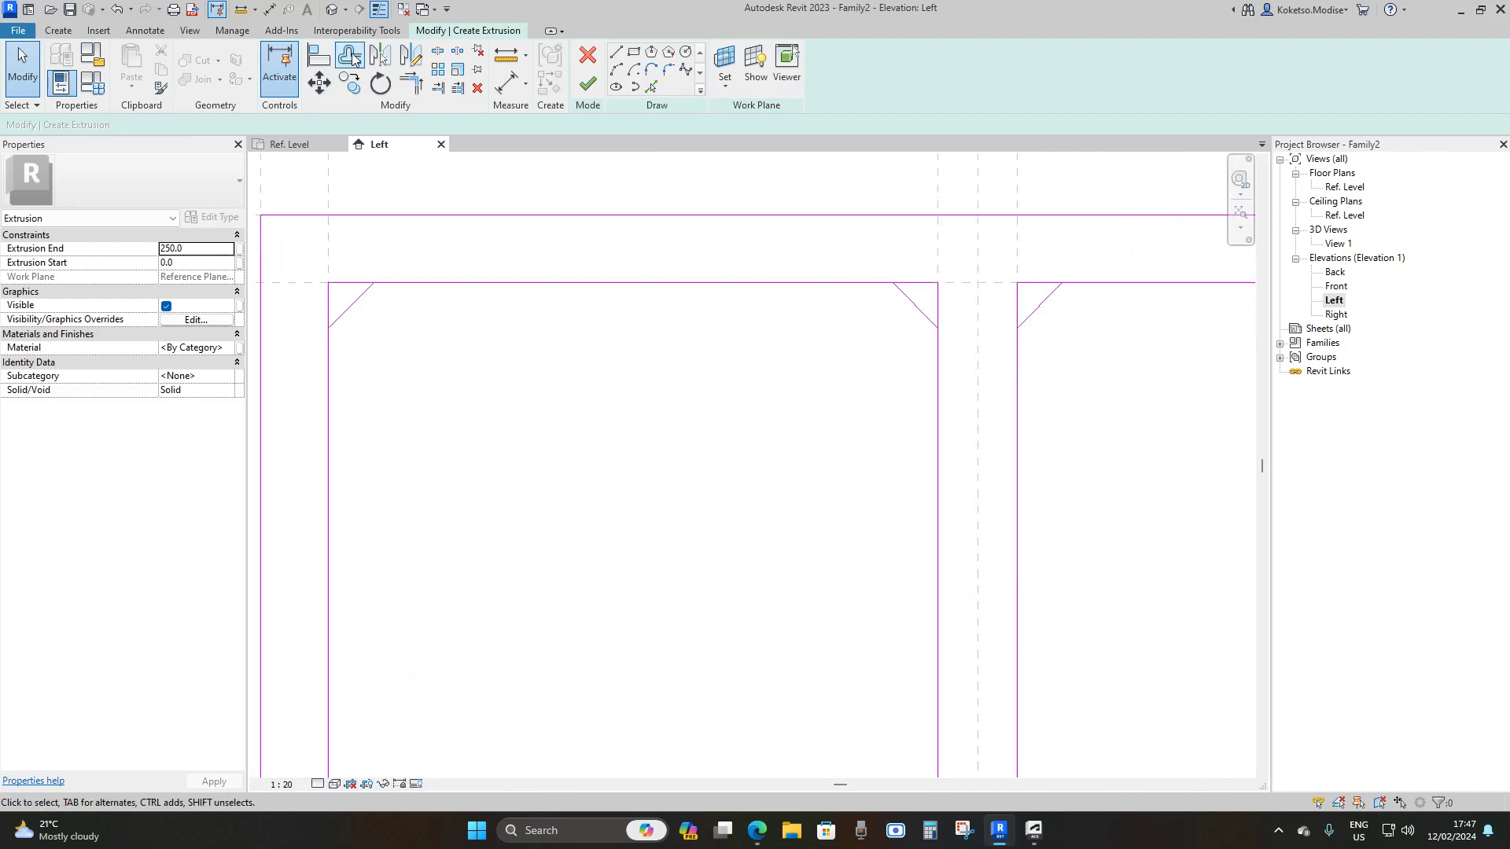
- Trim the left cell's top-left and top-right corners back to their chamfers with Trim/Extend to Corner
click(415, 87)
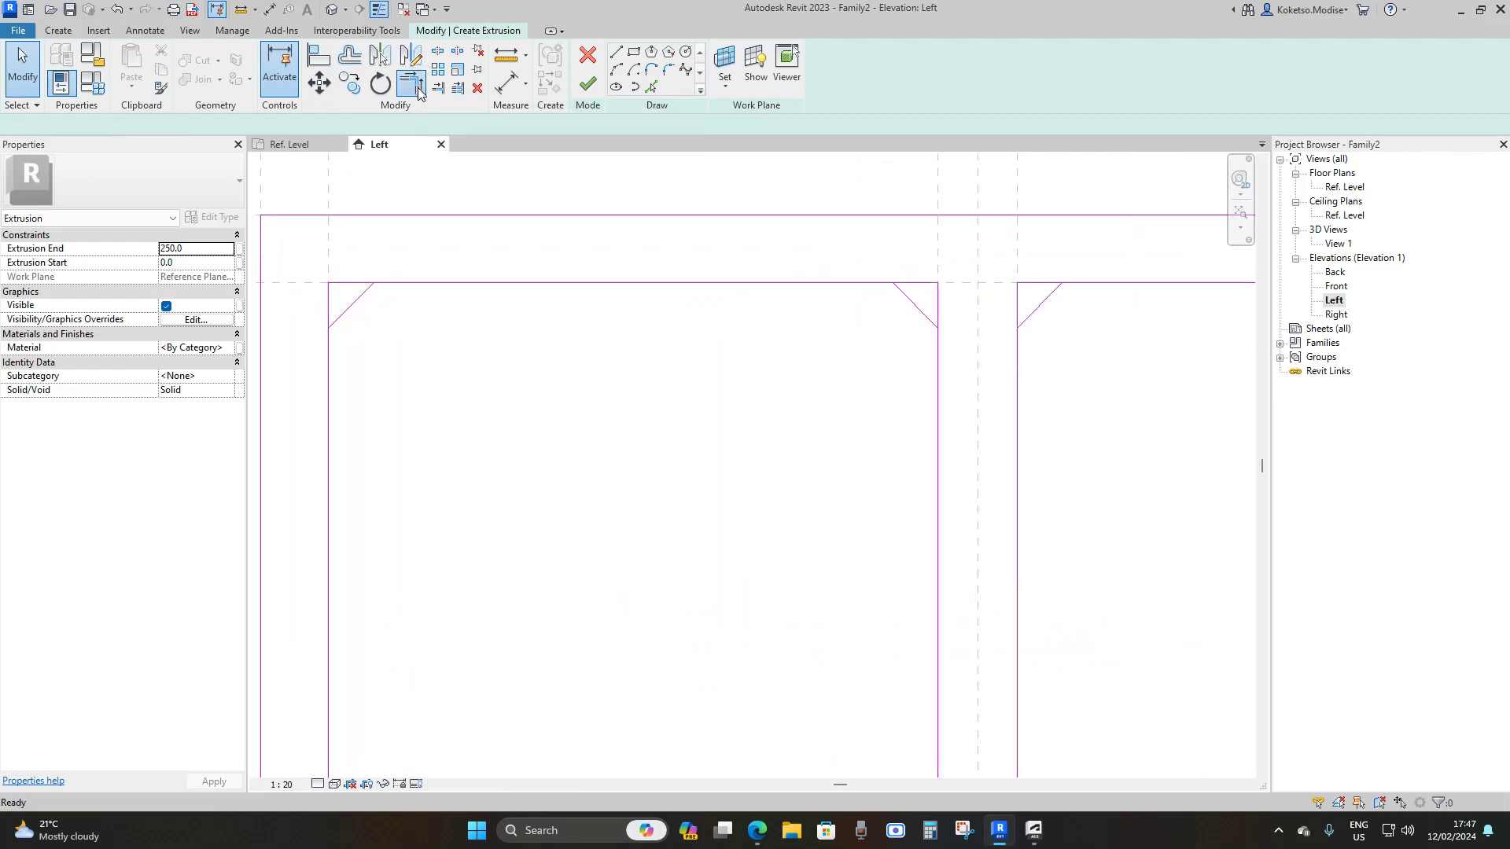
click(381, 280)
click(337, 319)
click(330, 338)
click(346, 311)
scroll(463, 275, down, 2)
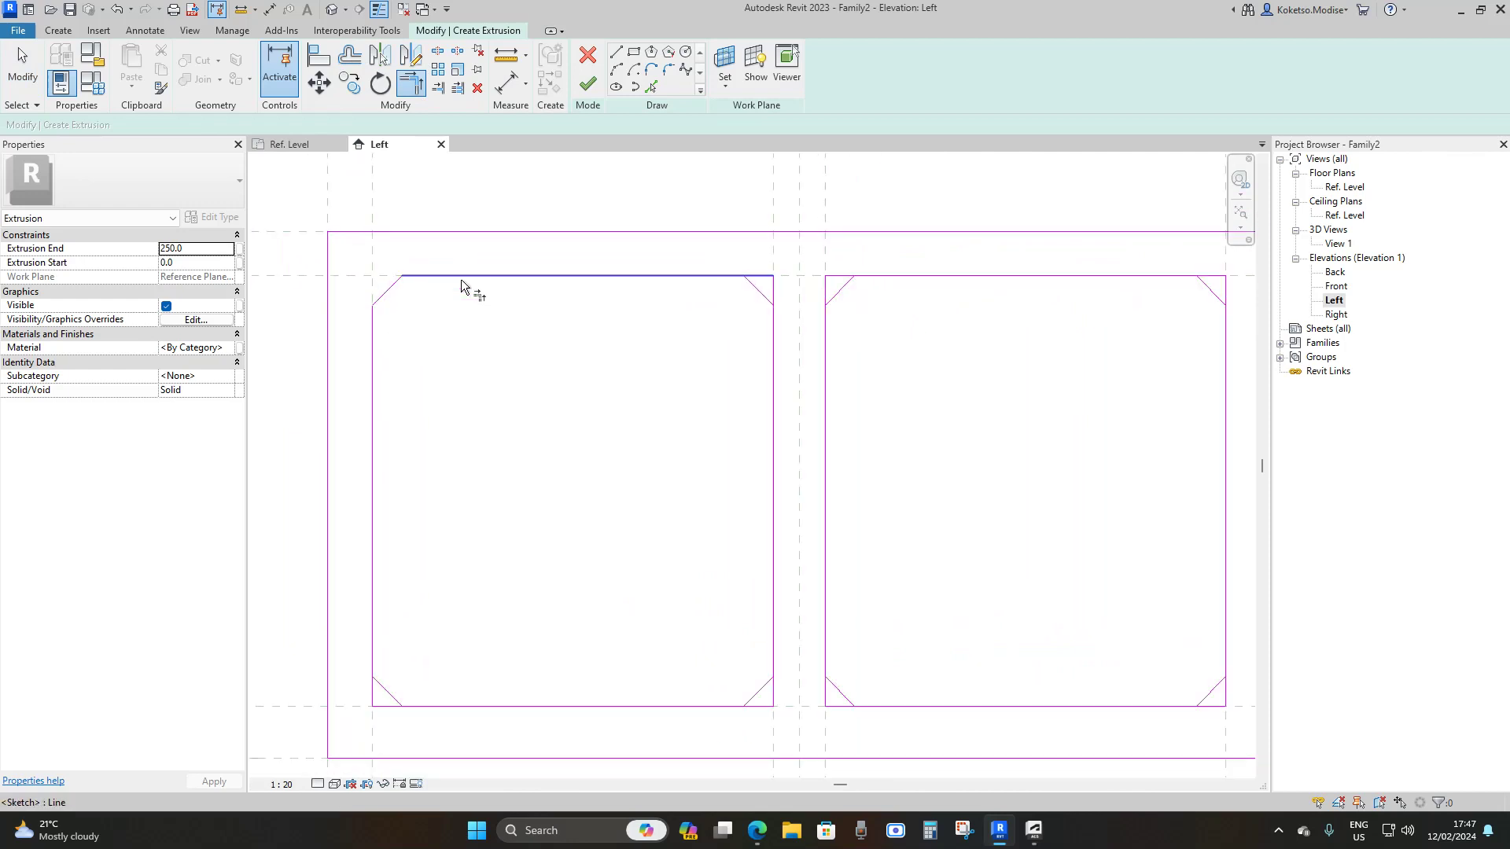
click(702, 284)
click(762, 291)
click(771, 323)
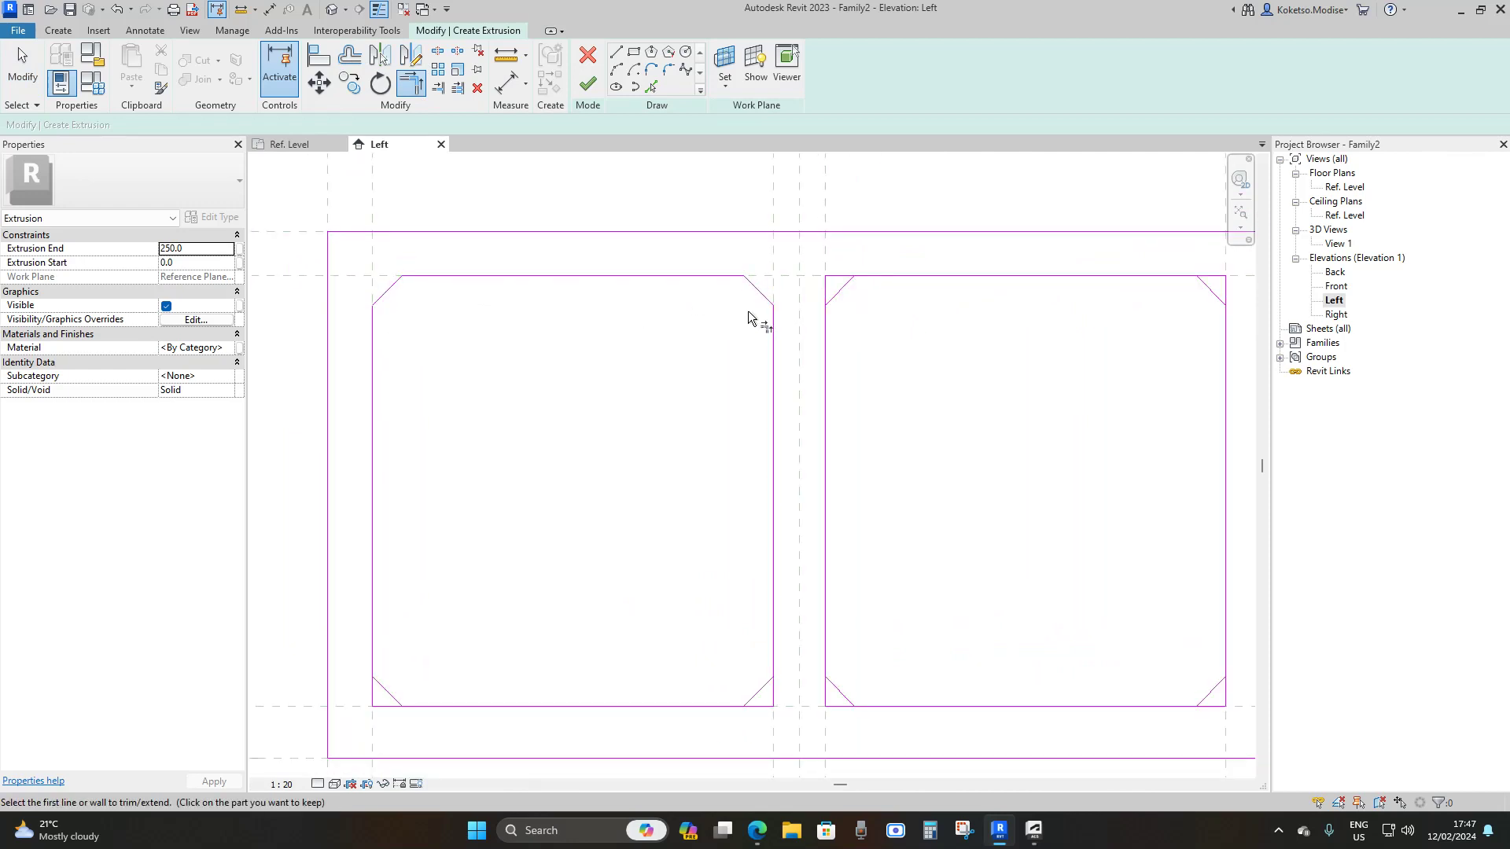
click(760, 292)
scroll(638, 268, down, 2)
scroll(492, 513, up, 2)
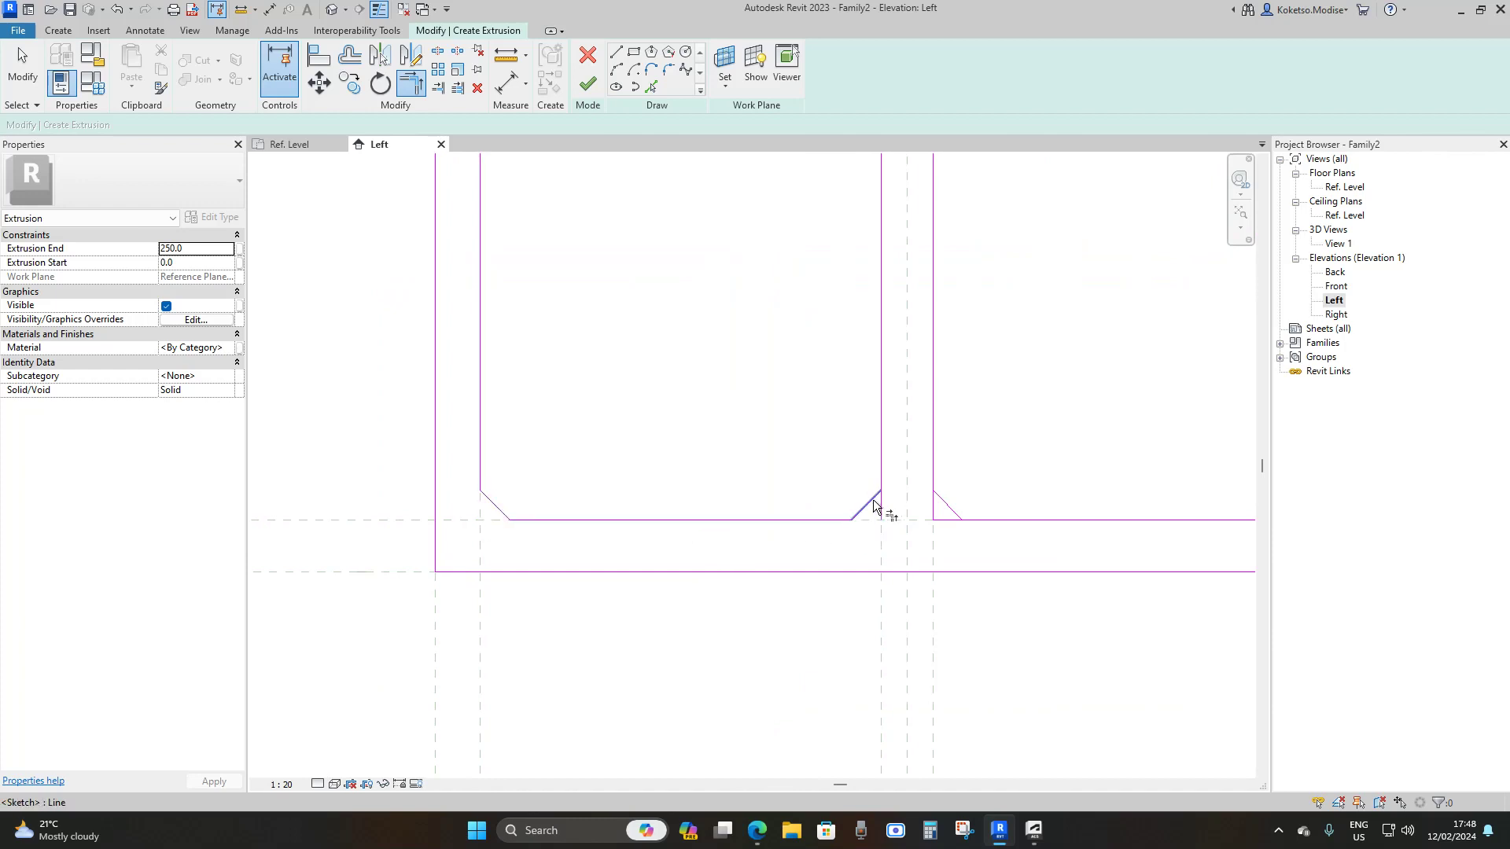
- Trim the right cell's edges back to their chamfers, then exit the trim tool
key(z)
key(f)
click(827, 299)
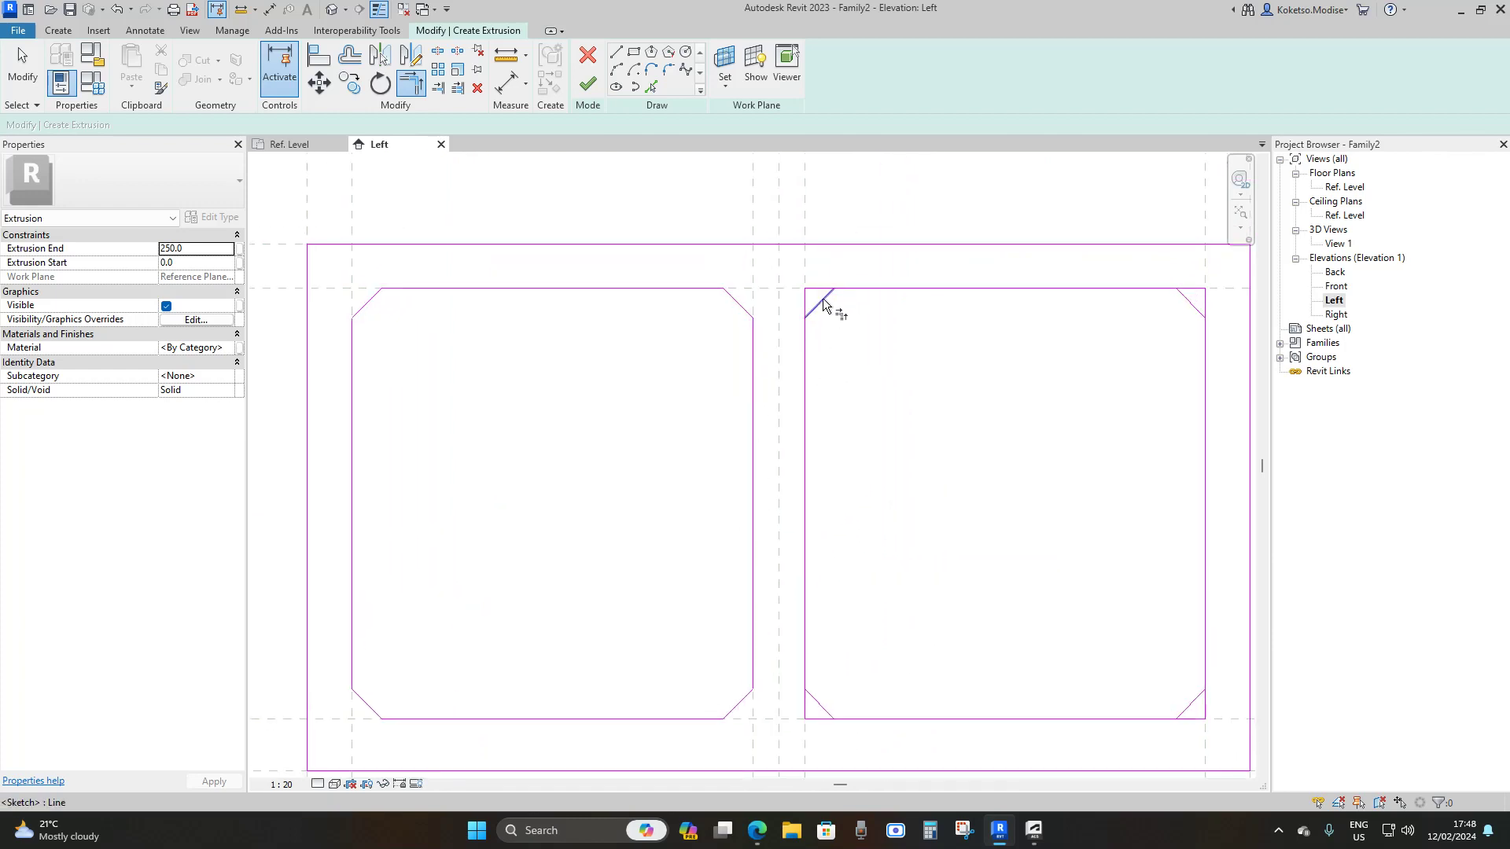
click(847, 289)
click(820, 305)
click(807, 335)
middle_drag(899, 356, 664, 352)
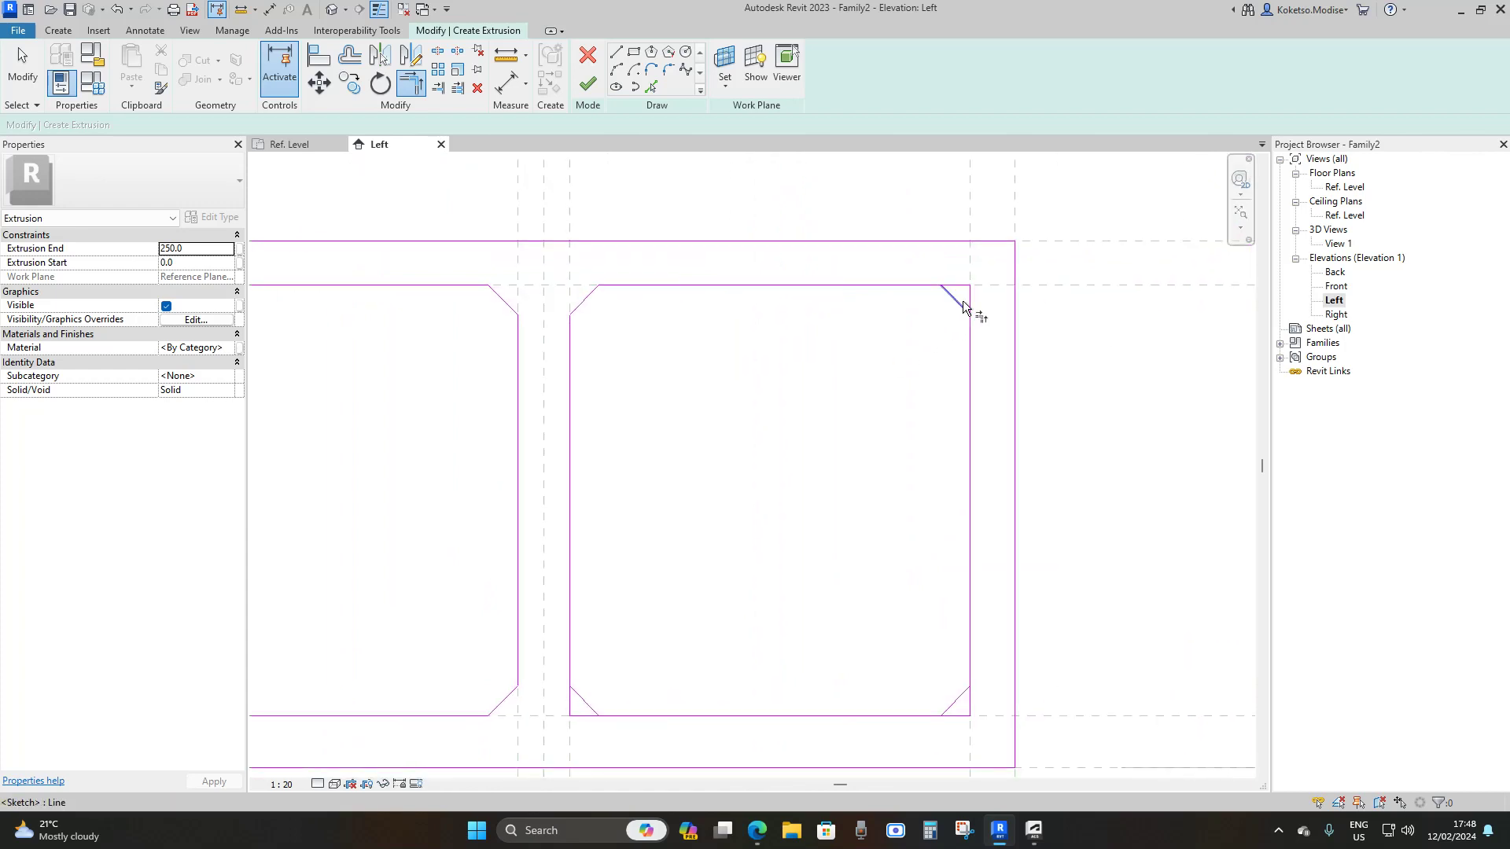
click(949, 294)
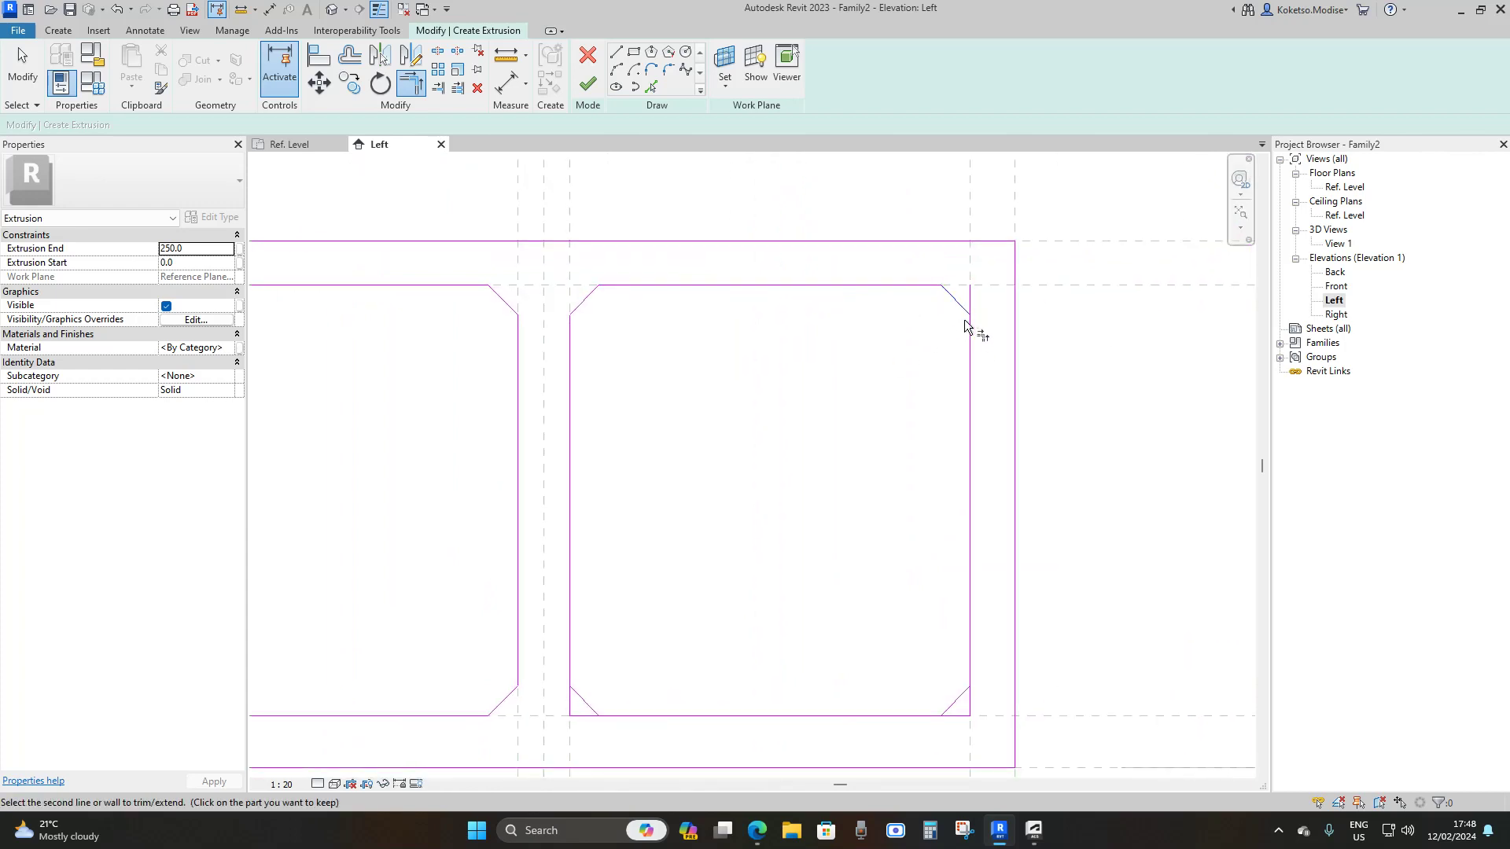
click(972, 639)
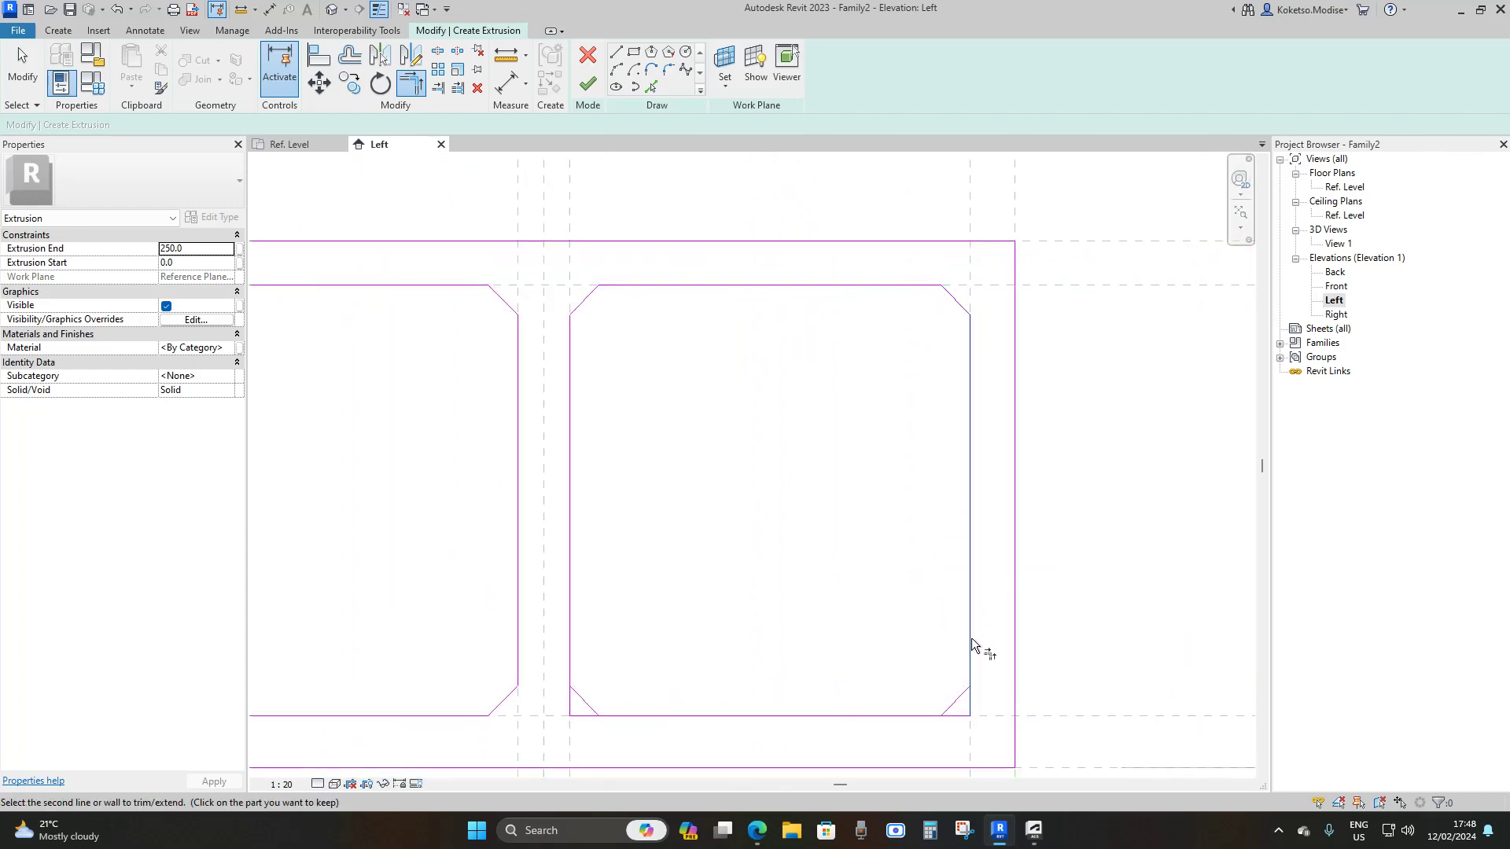
click(954, 704)
click(909, 715)
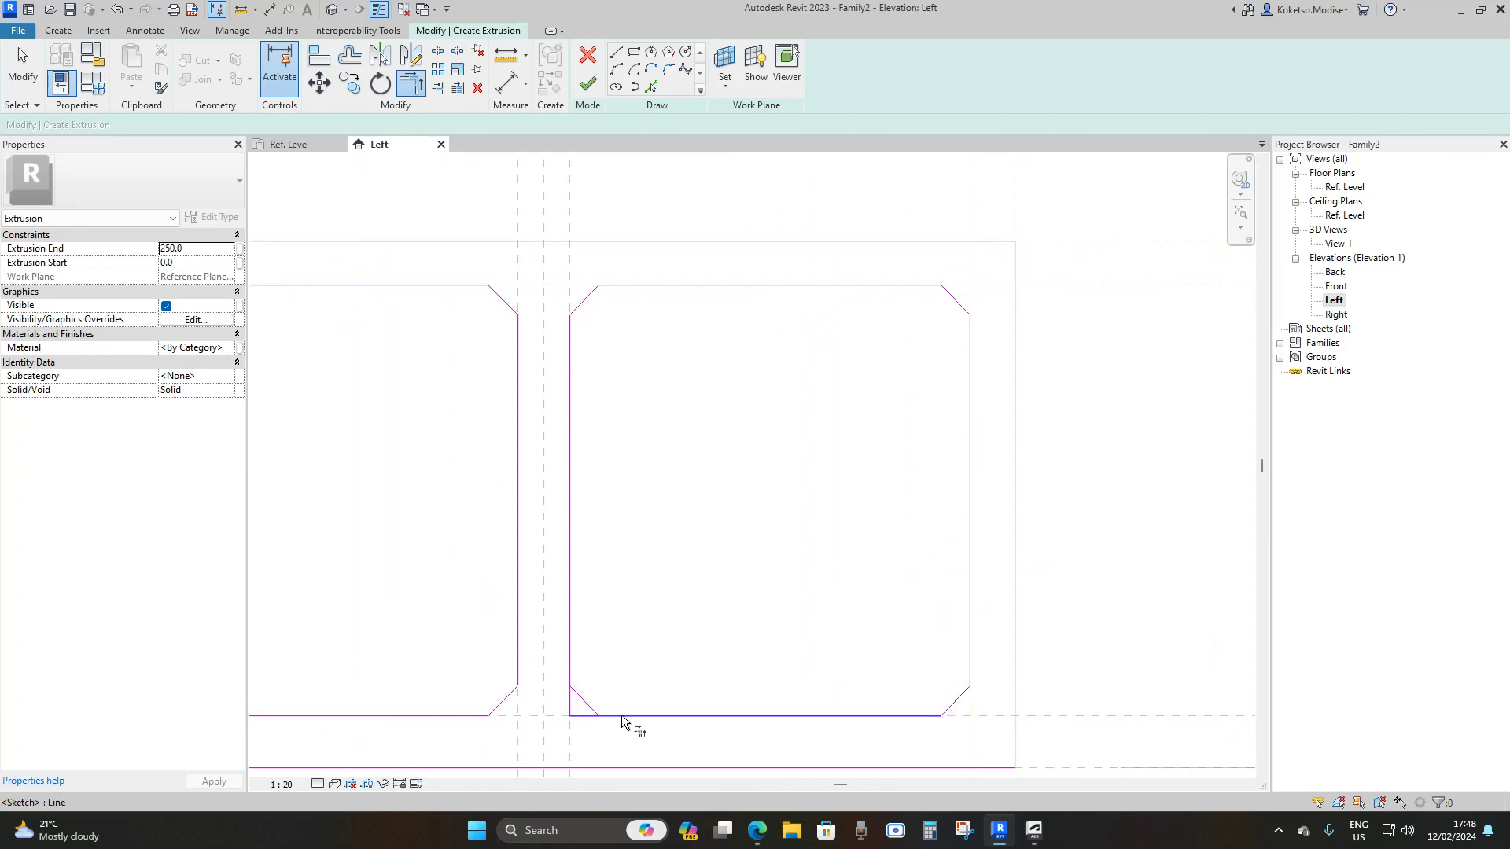
click(579, 695)
scroll(705, 627, down, 3)
scroll(748, 479, up, 2)
key(Escape)
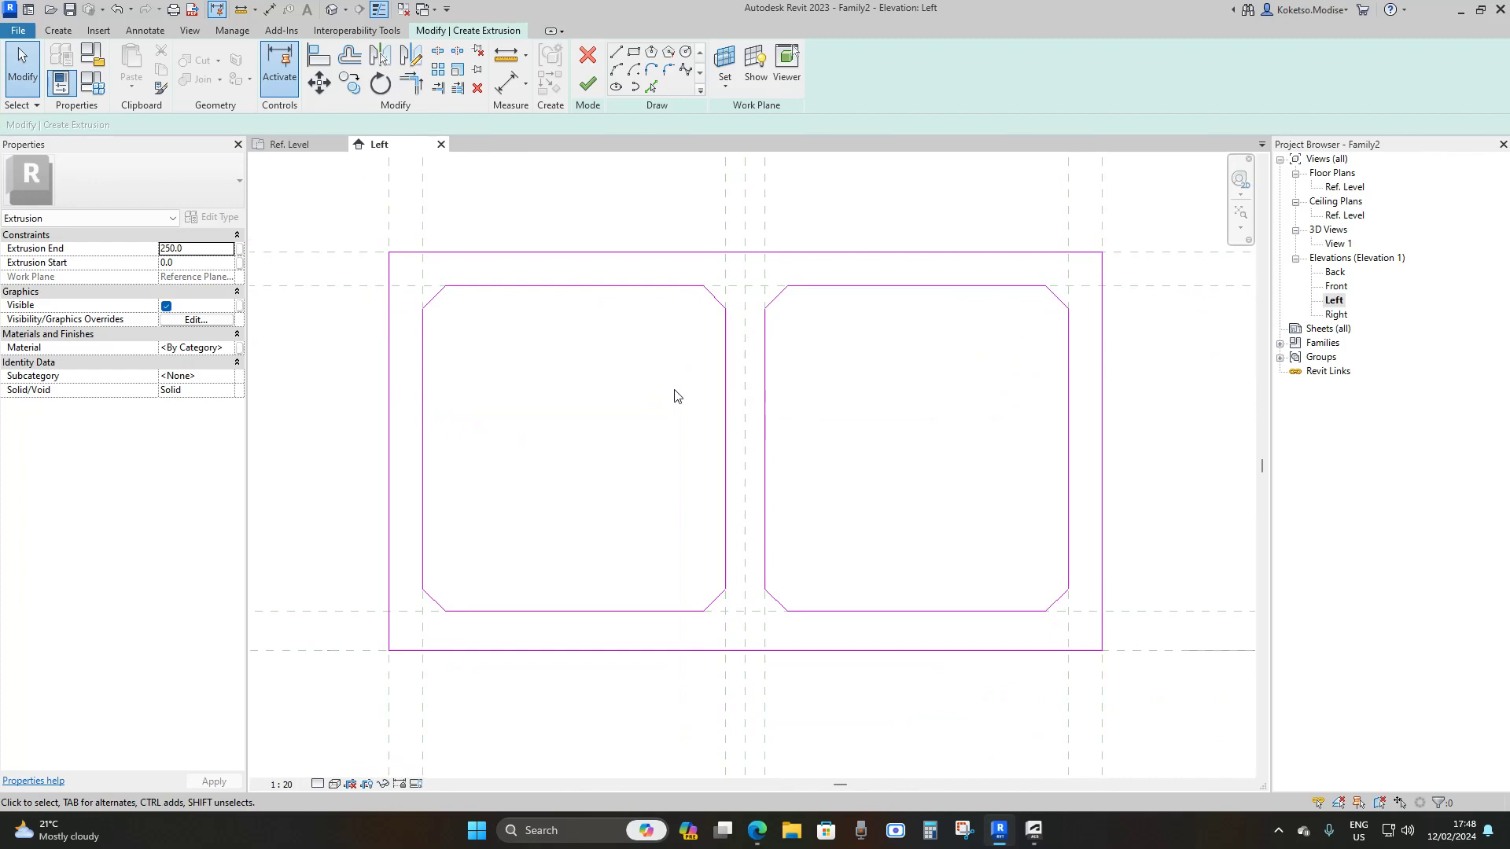
scroll(675, 396, down, 1)
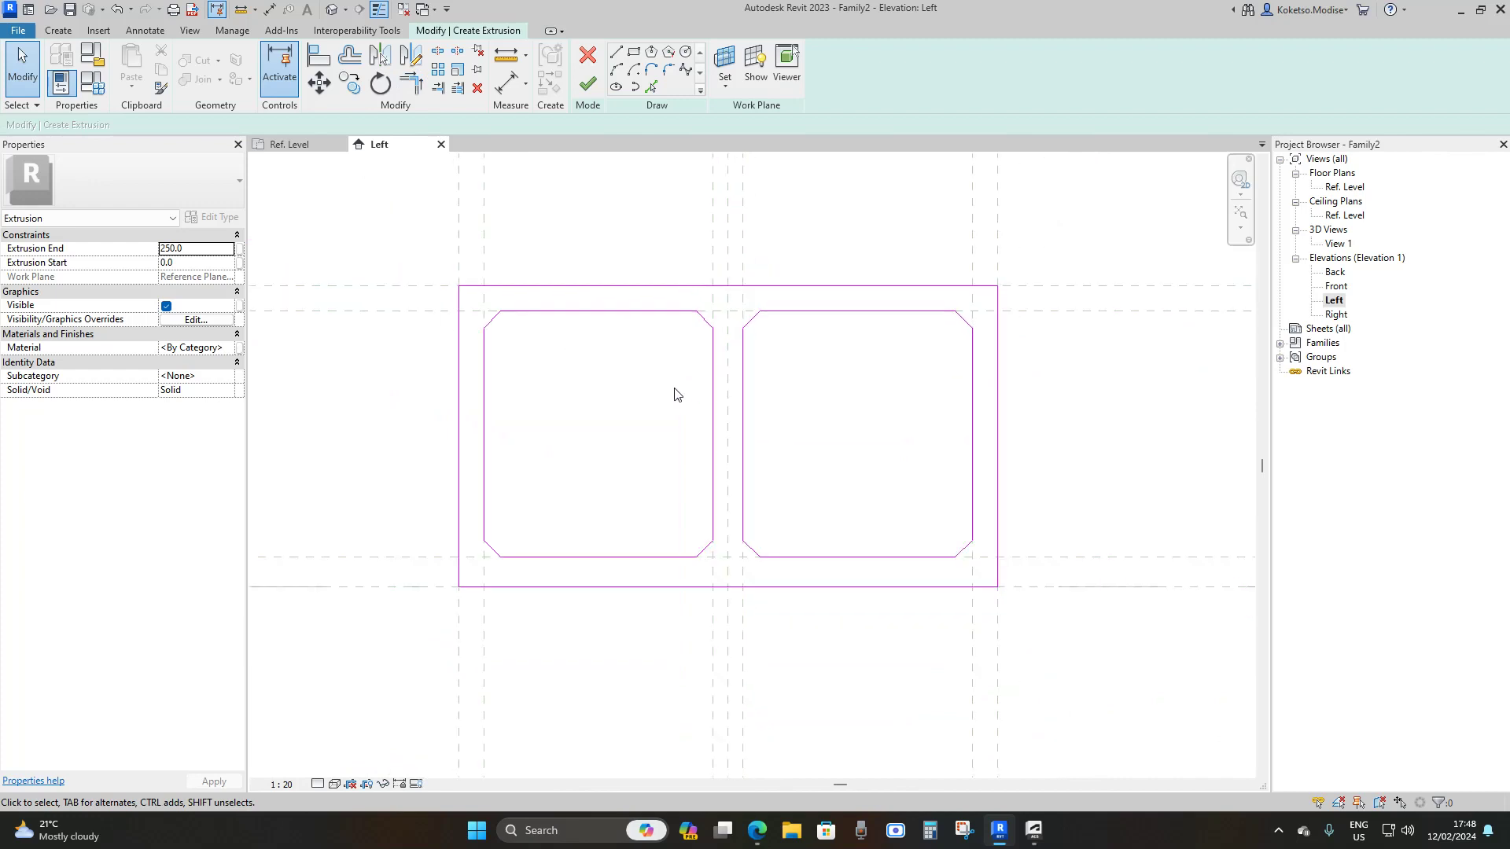
- Finish the extrusion sketch and orbit the 250-deep twin-cell box in the Default 3D view
click(588, 84)
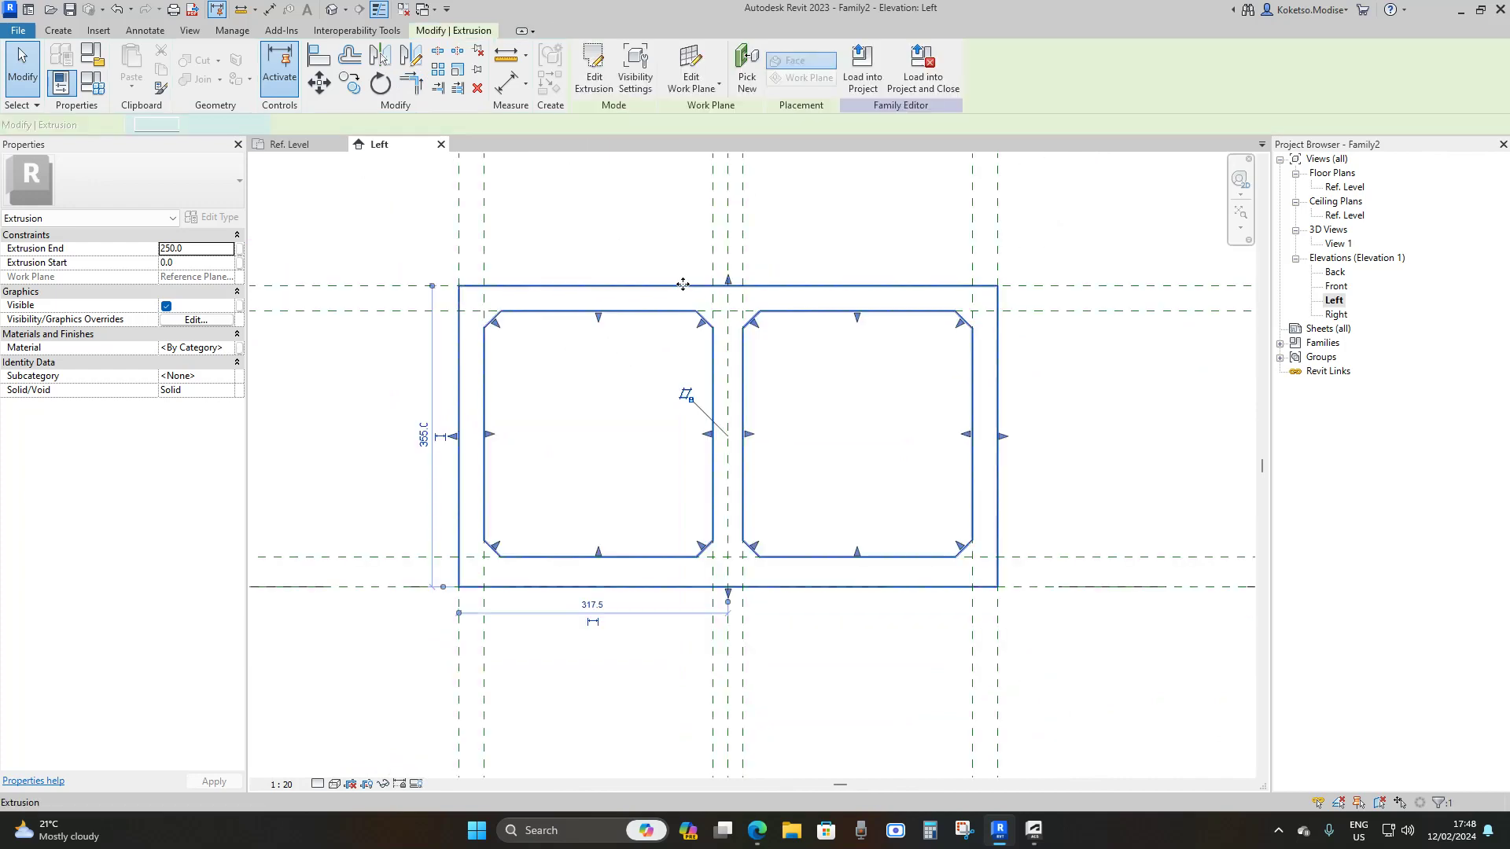
click(689, 386)
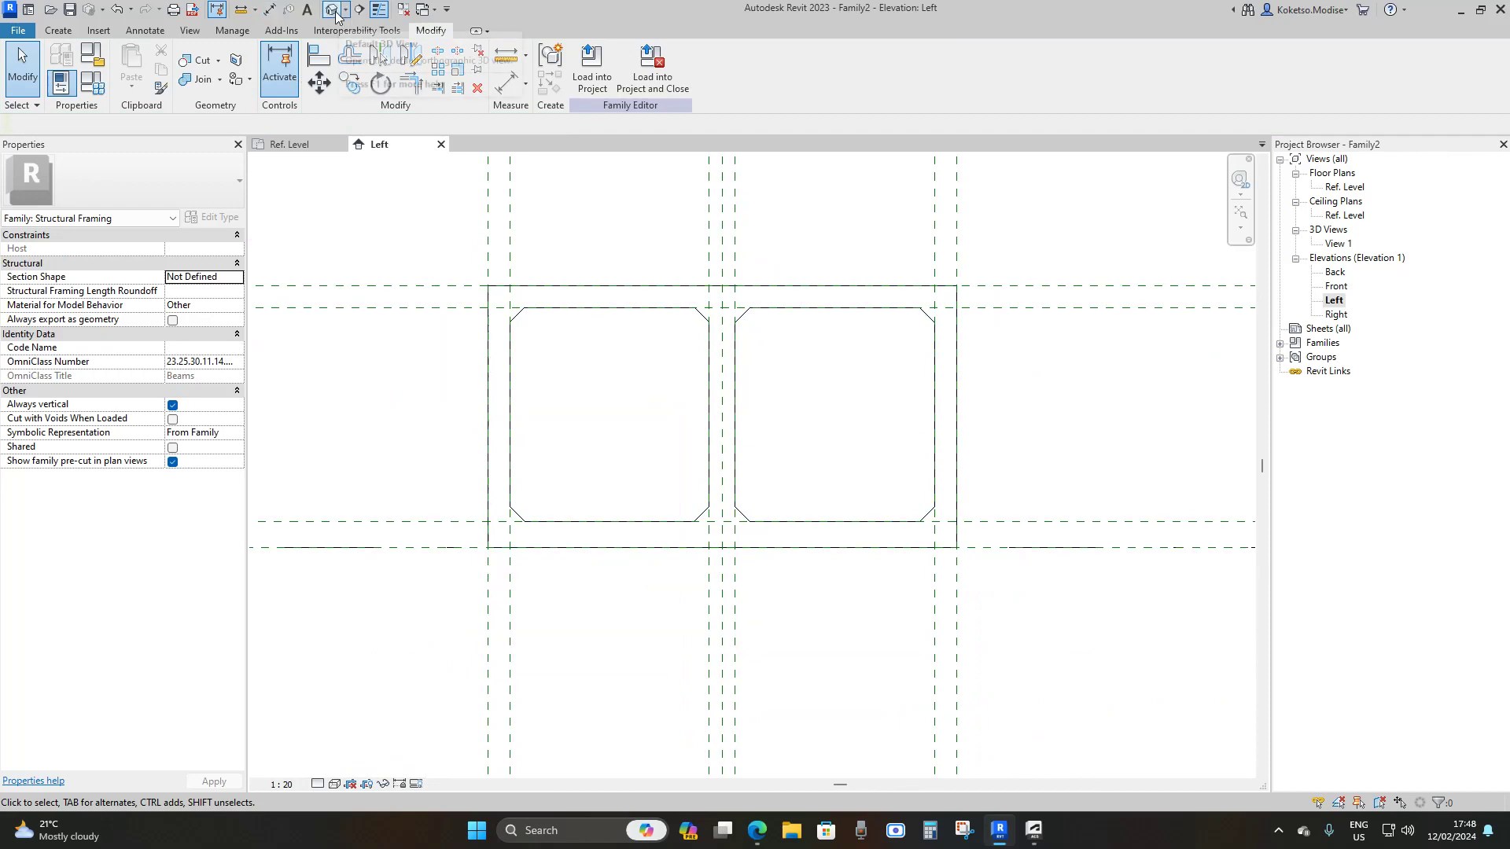
click(338, 10)
scroll(727, 472, down, 2)
shift+middle_drag(727, 472, 580, 395)
scroll(684, 536, up, 3)
scroll(585, 437, down, 2)
scroll(735, 370, down, 3)
scroll(580, 394, up, 2)
click(678, 362)
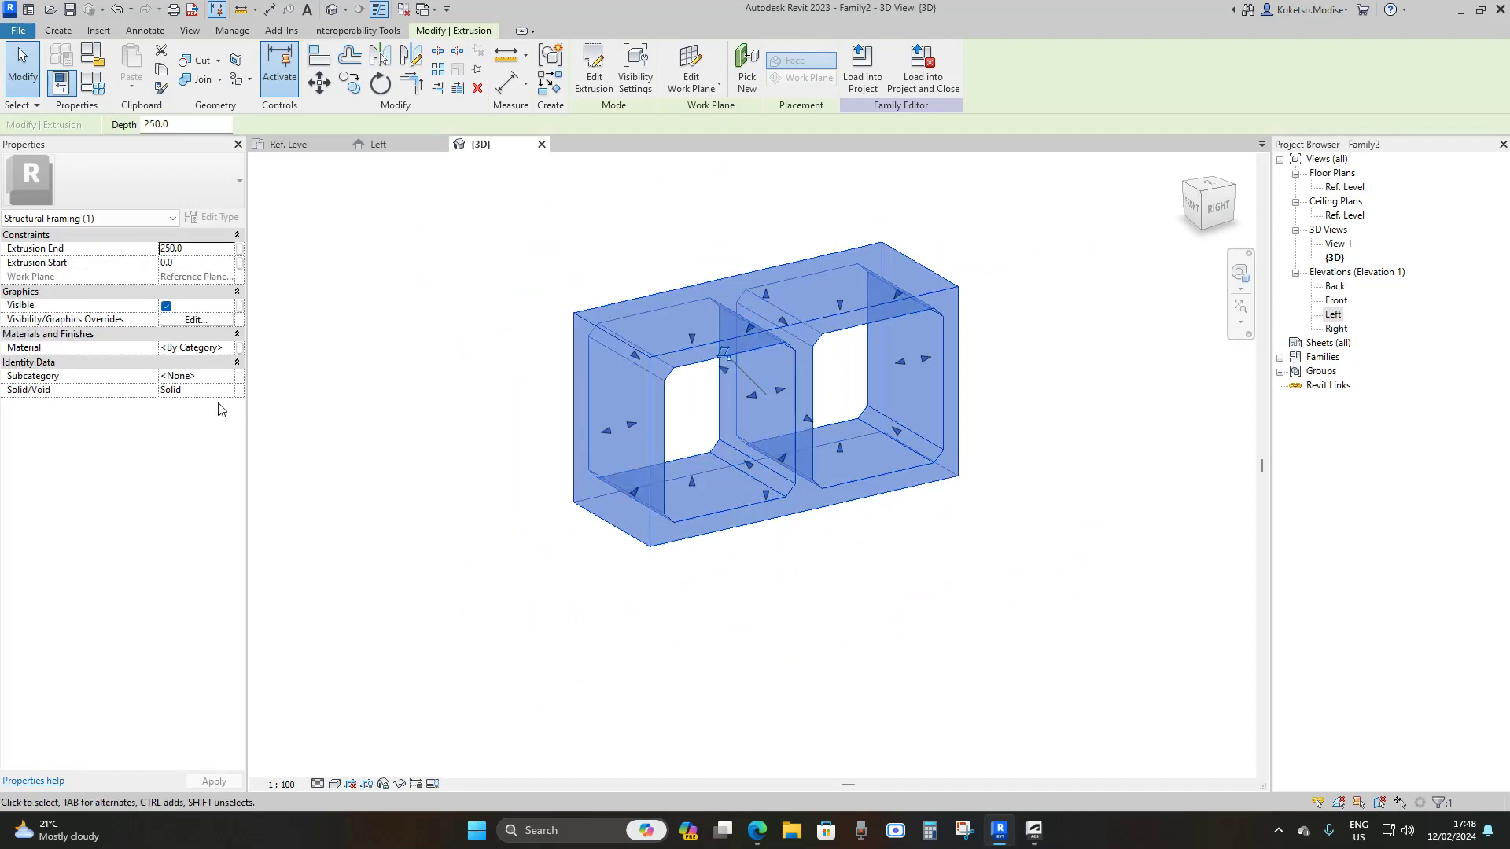
- Assign Concrete - Precast Concrete as the box extrusion's material
click(233, 349)
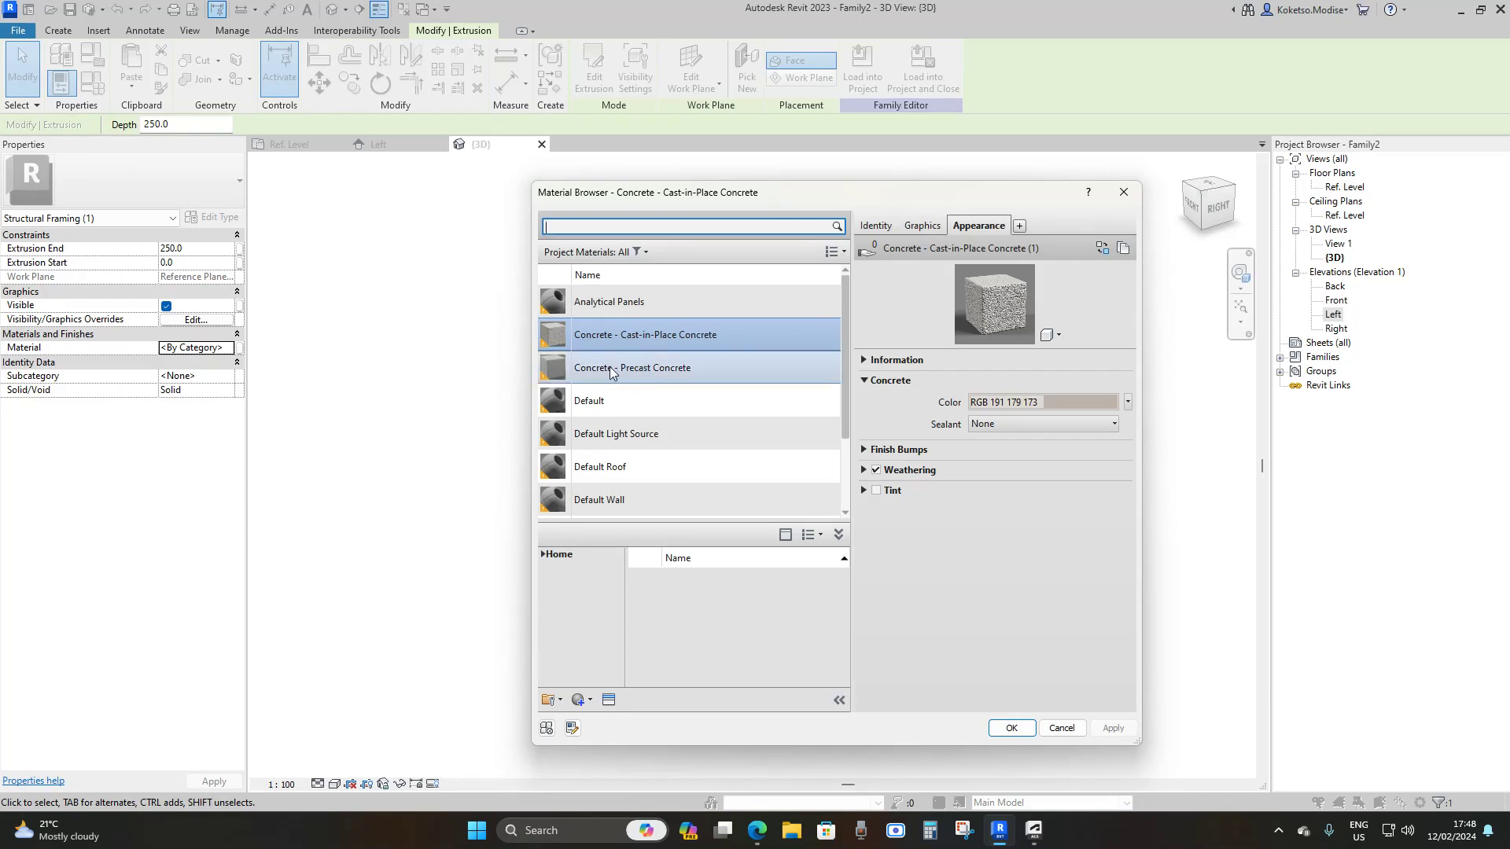
click(668, 373)
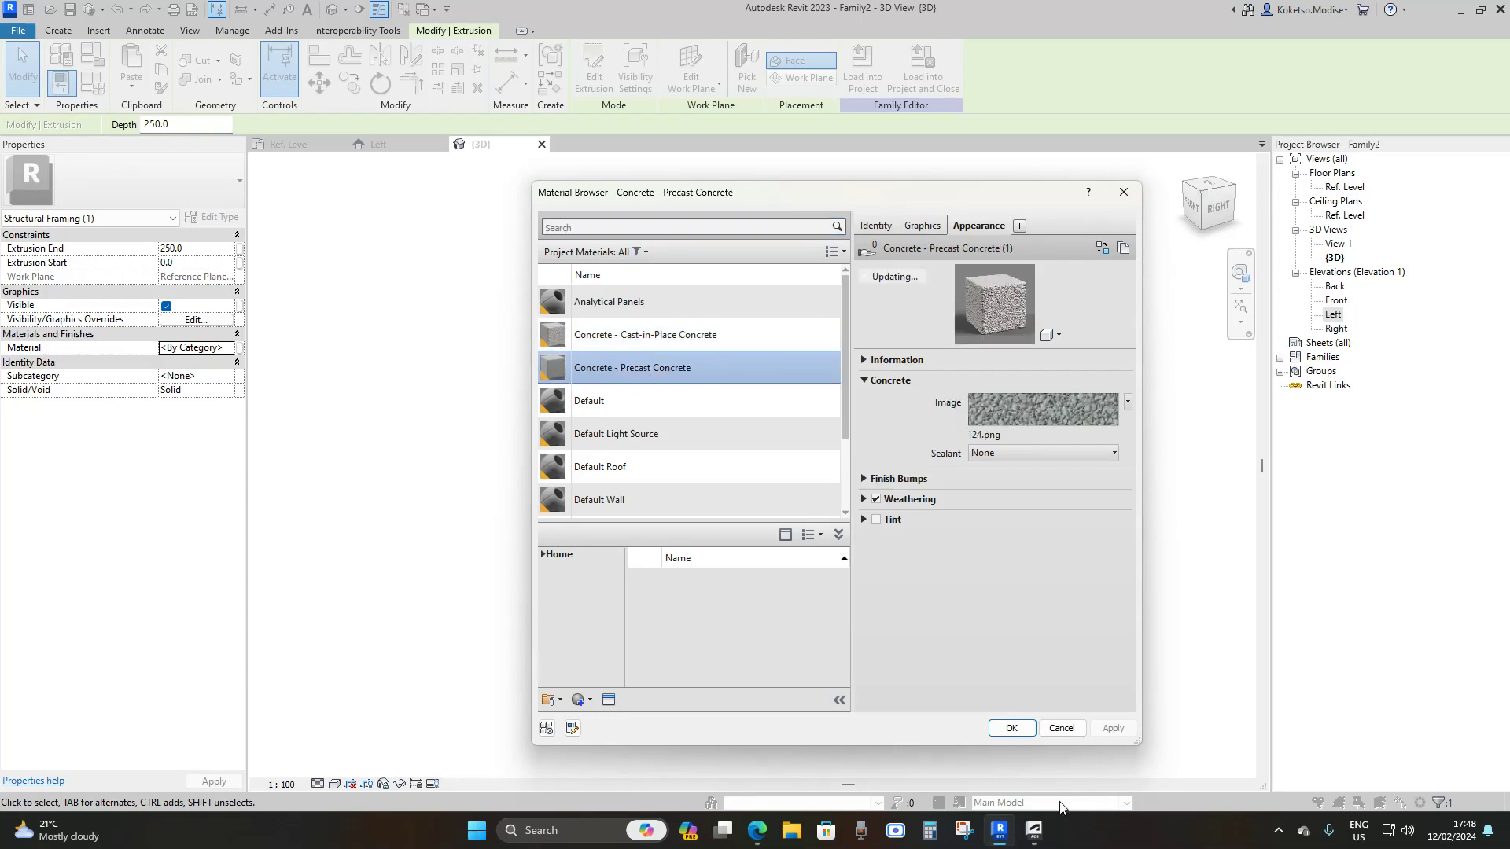
click(1011, 727)
click(338, 761)
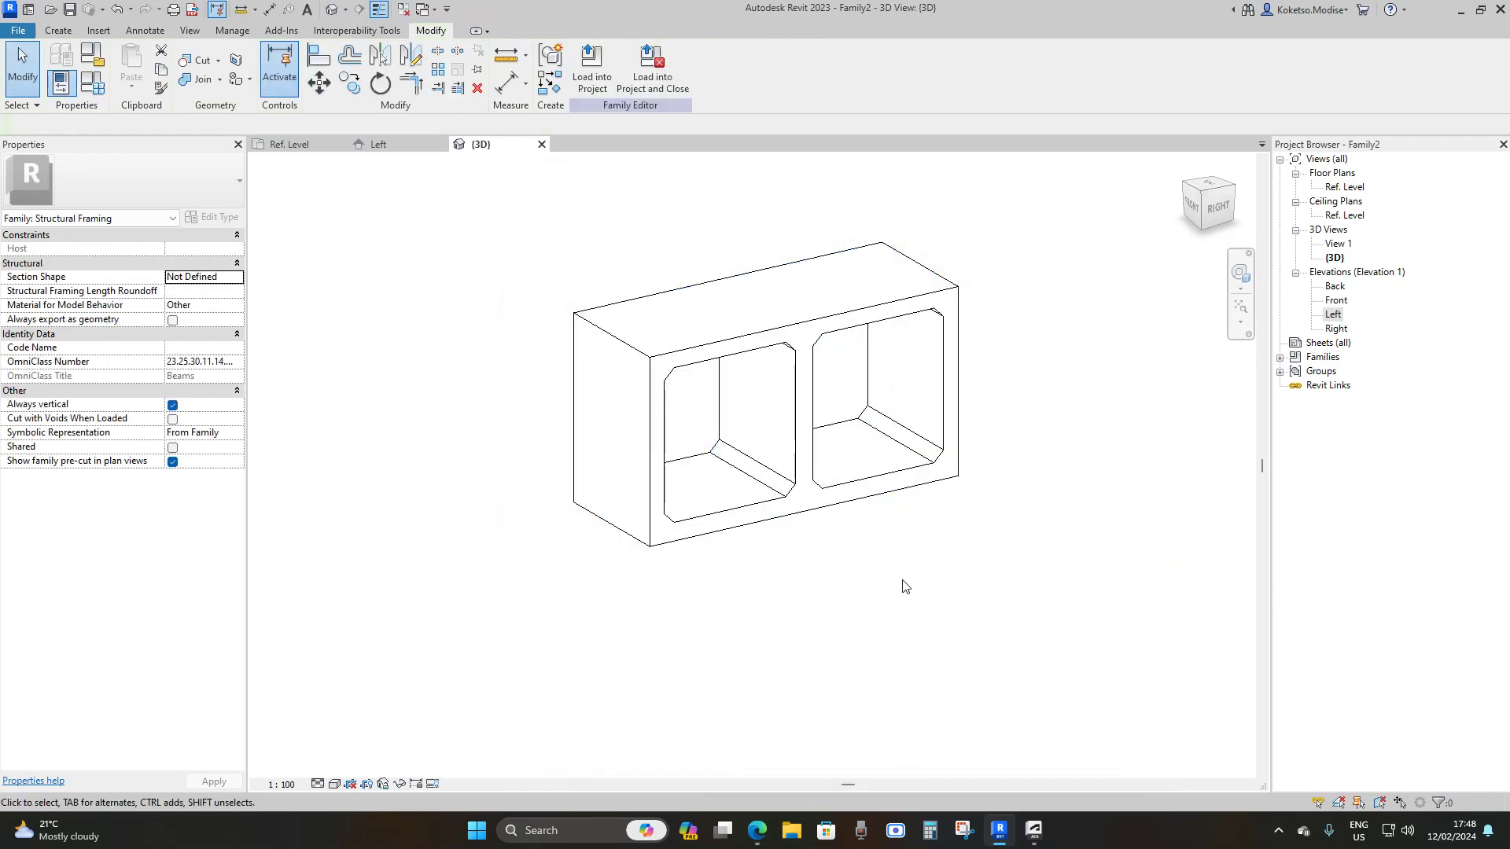
- Switch the 3D view to the Shaded visual style and orbit to show the chamfered openings
click(318, 784)
click(330, 783)
click(334, 784)
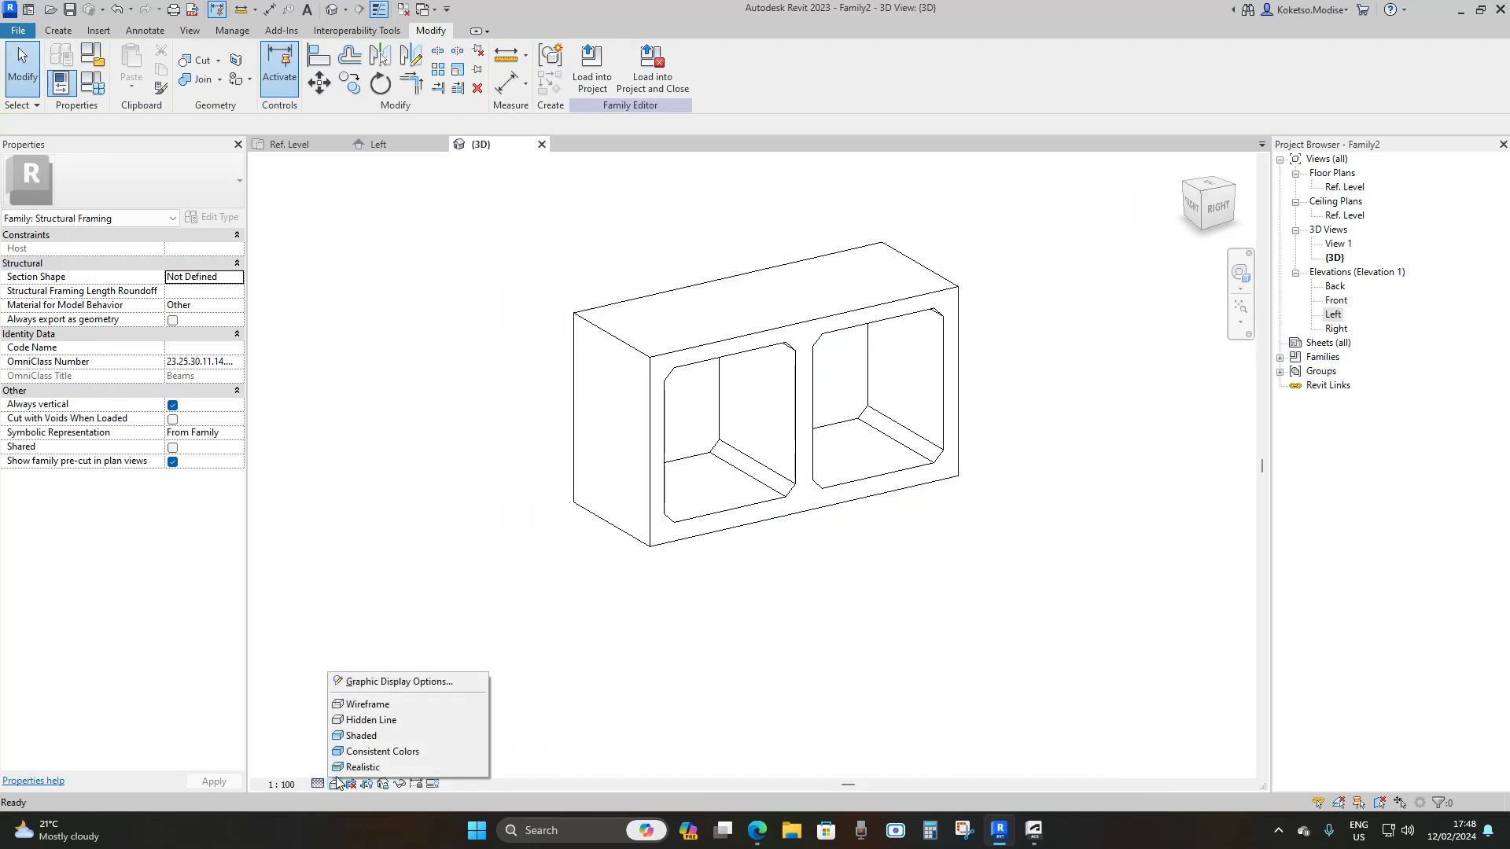
click(350, 736)
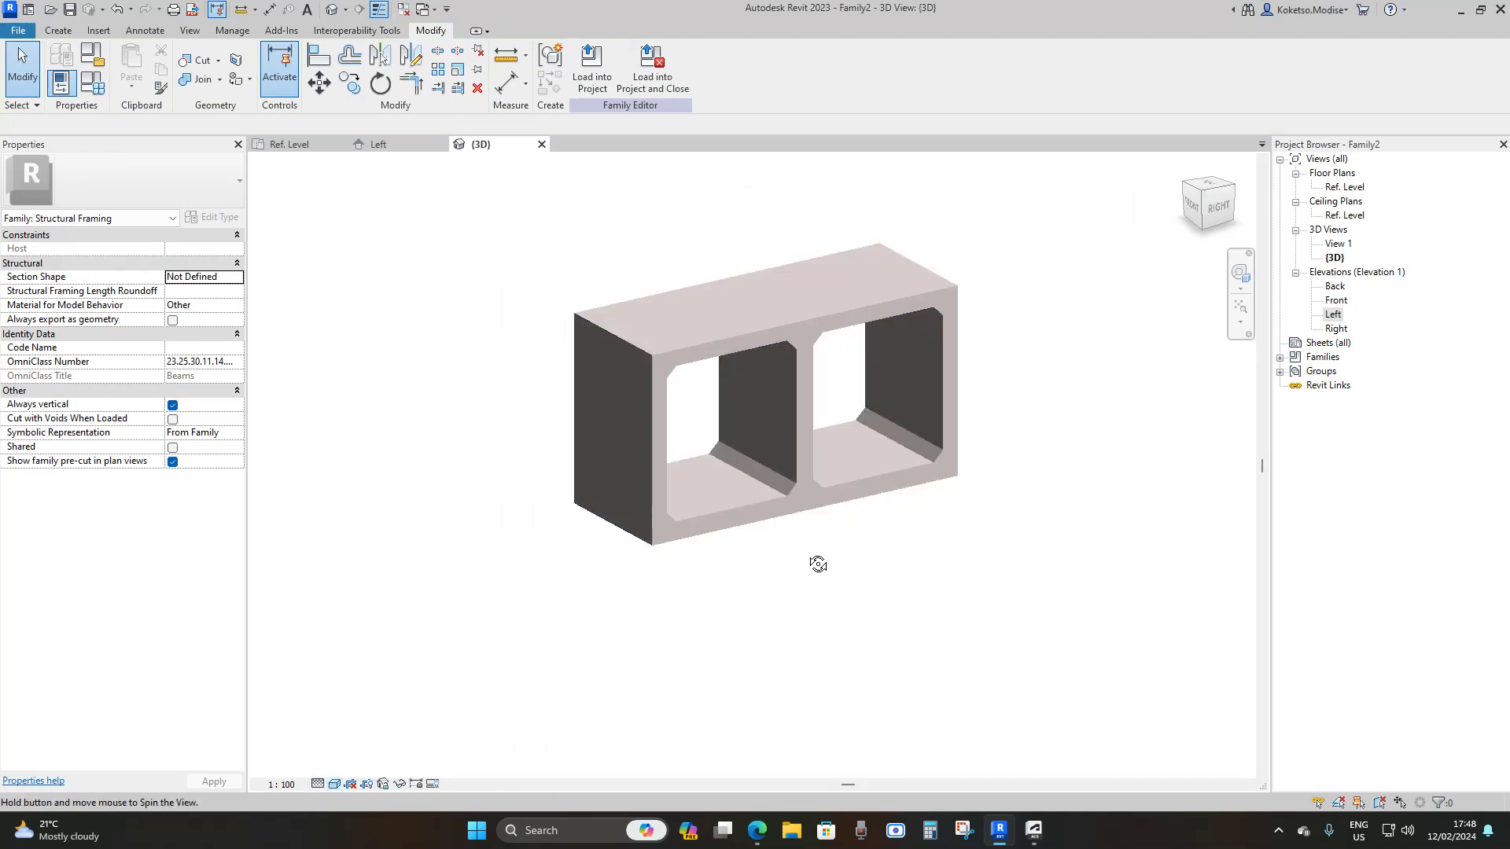
mouse_move(691, 532)
shift+middle_down()
mouse_move(612, 539)
mouse_move(708, 637)
mouse_move(1096, 692)
mouse_move(904, 610)
mouse_move(931, 512)
mouse_move(1004, 520)
mouse_move(974, 499)
mouse_move(958, 580)
shift+middle_up()
scroll(973, 499, up, 2)
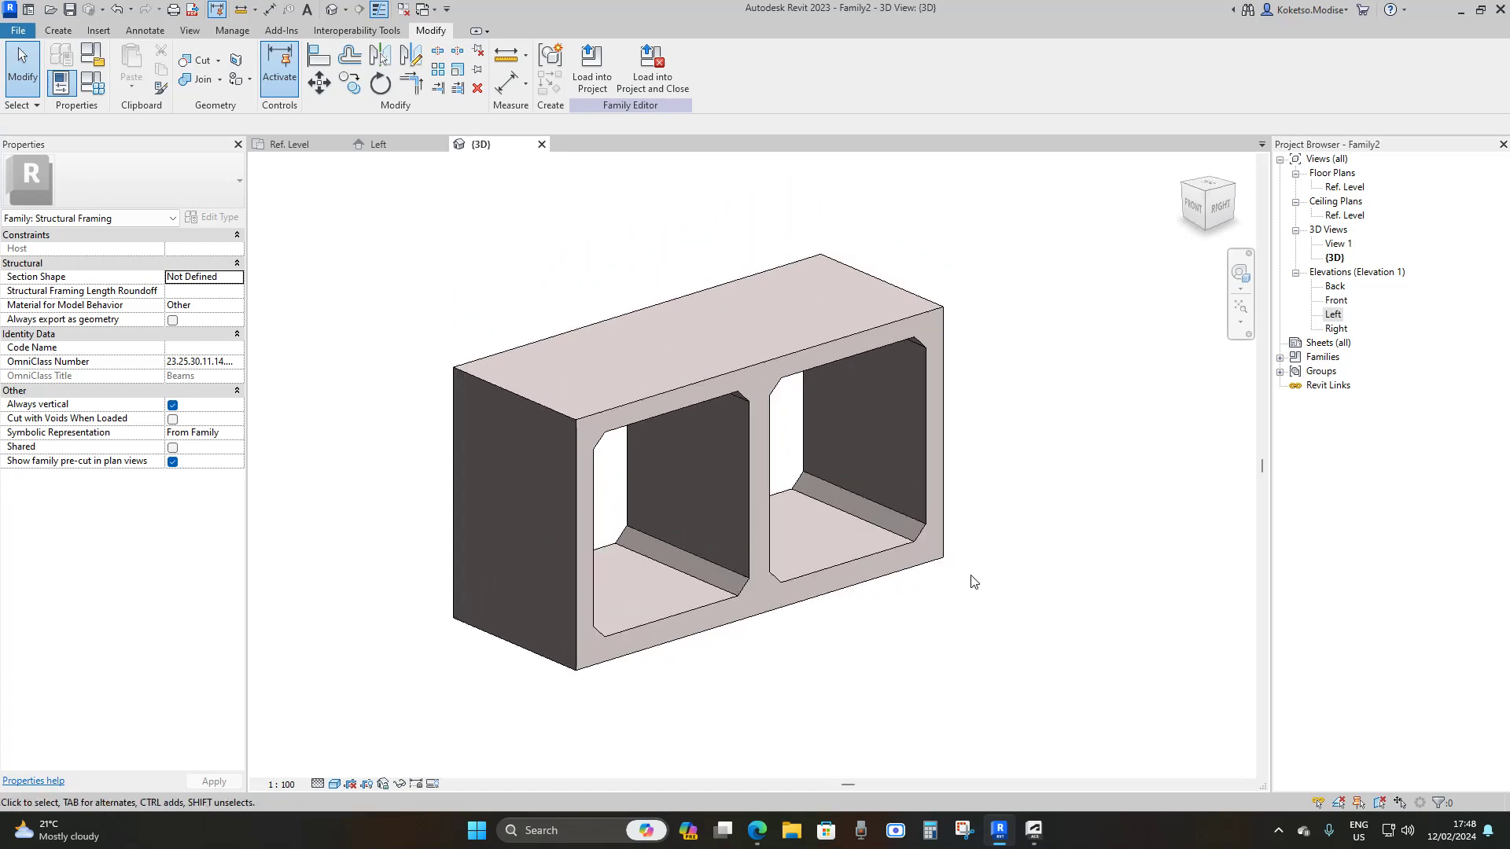
shift+middle_drag(856, 646, 825, 550)
shift+middle_drag(819, 624, 840, 560)
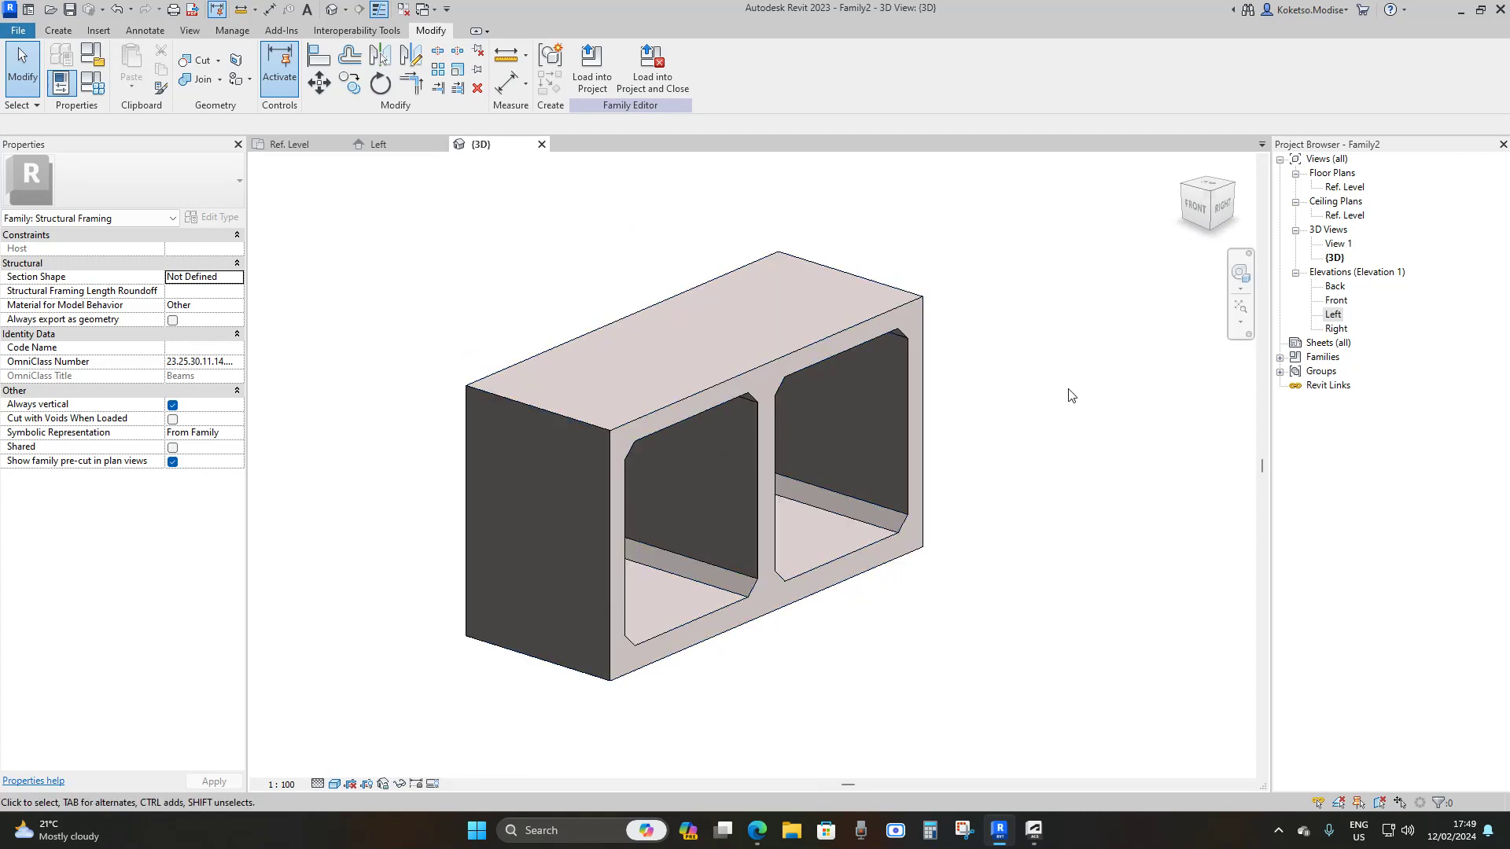
- In the Ref. Level plan, delete the six extra horizontal reference planes, keeping the centre line
double_click(1340, 189)
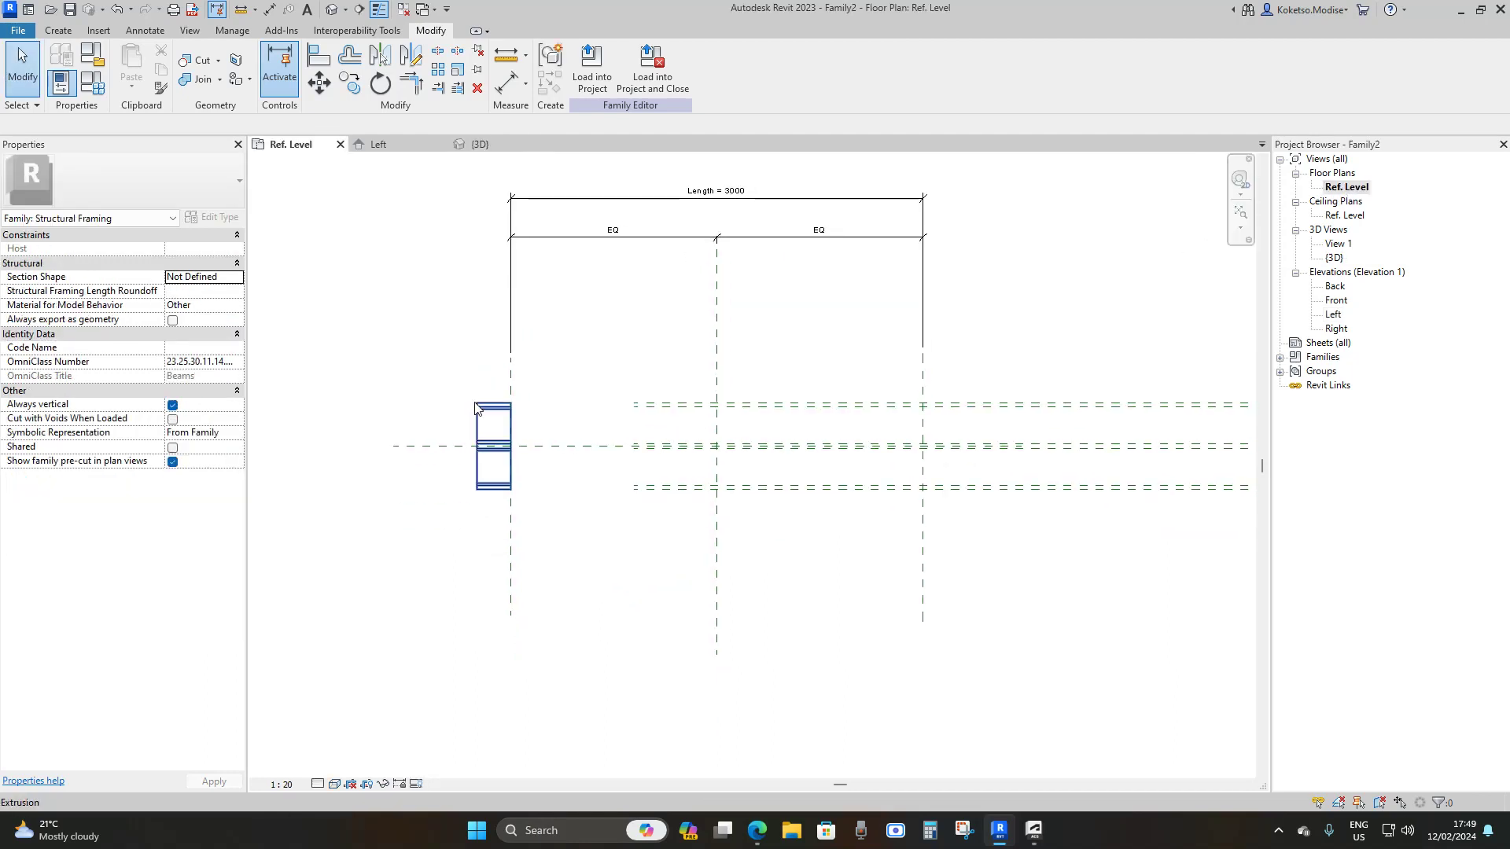
scroll(560, 436, up, 2)
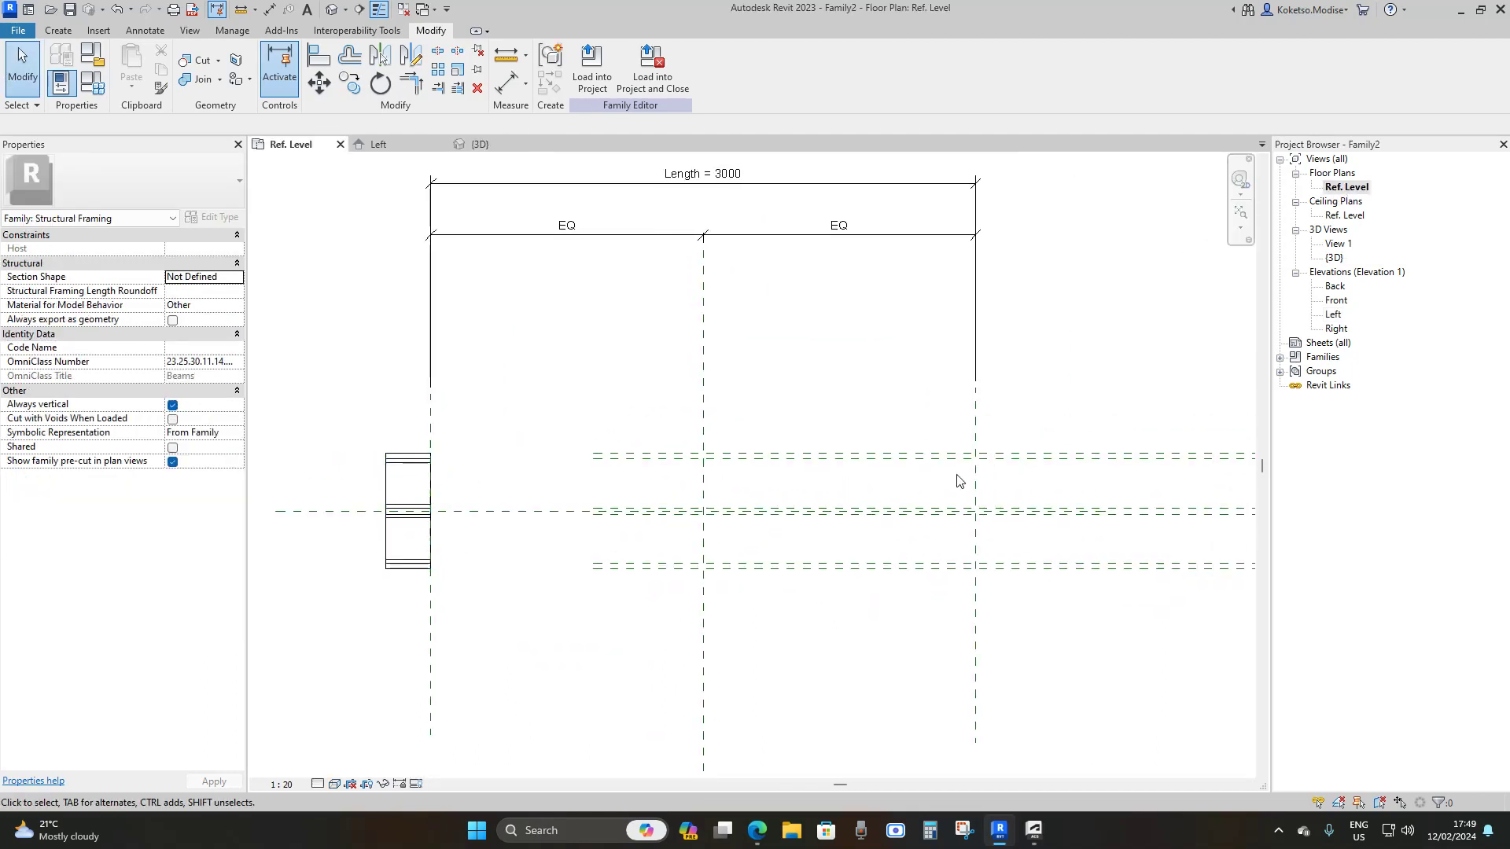
scroll(543, 456, down, 2)
scroll(696, 515, up, 2)
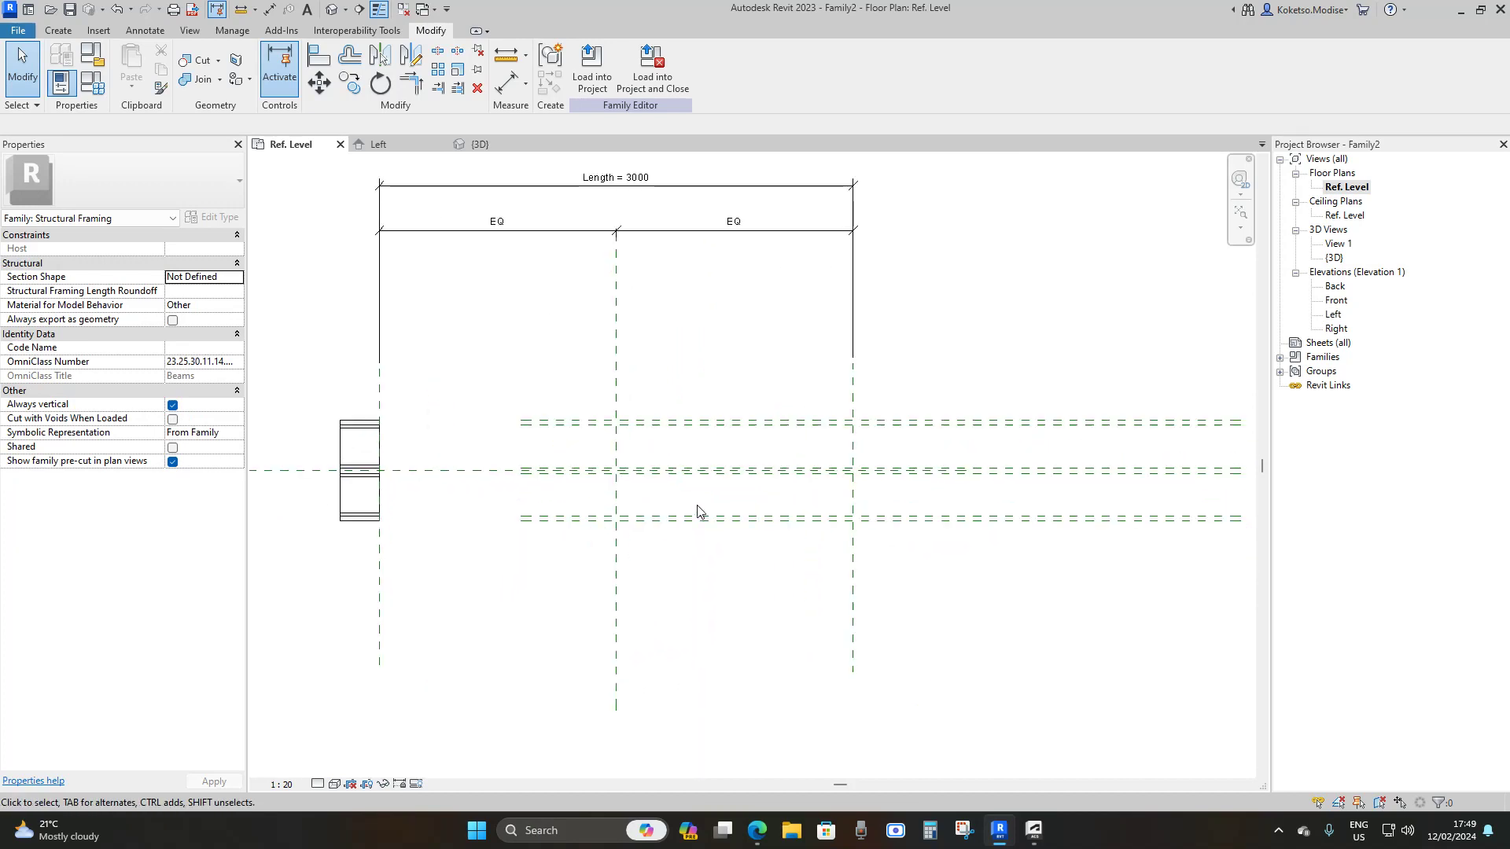
middle_drag(932, 507, 782, 482)
scroll(887, 317, up, 1)
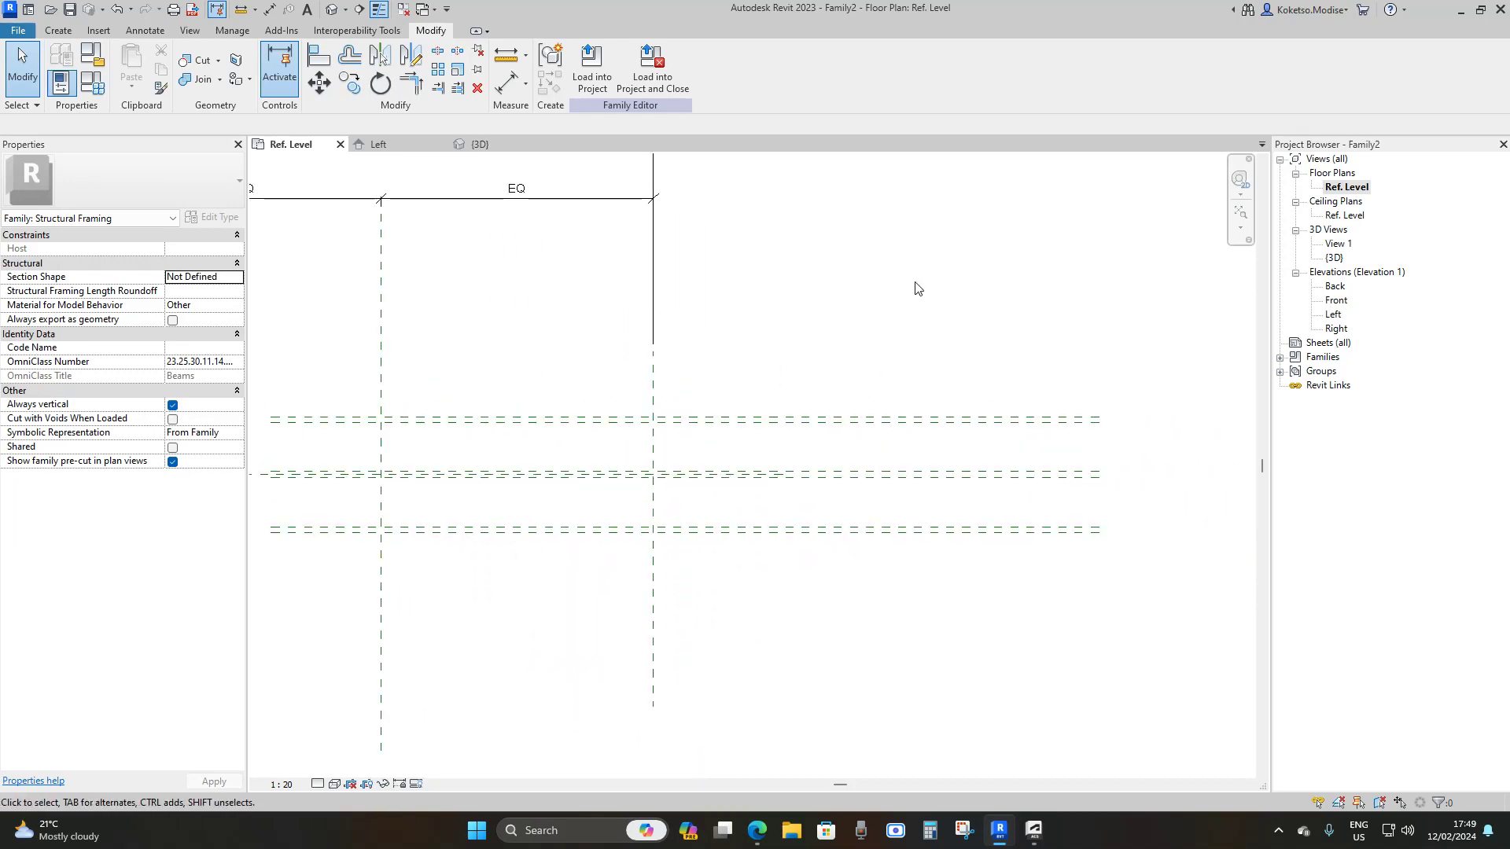
drag(915, 281, 702, 651)
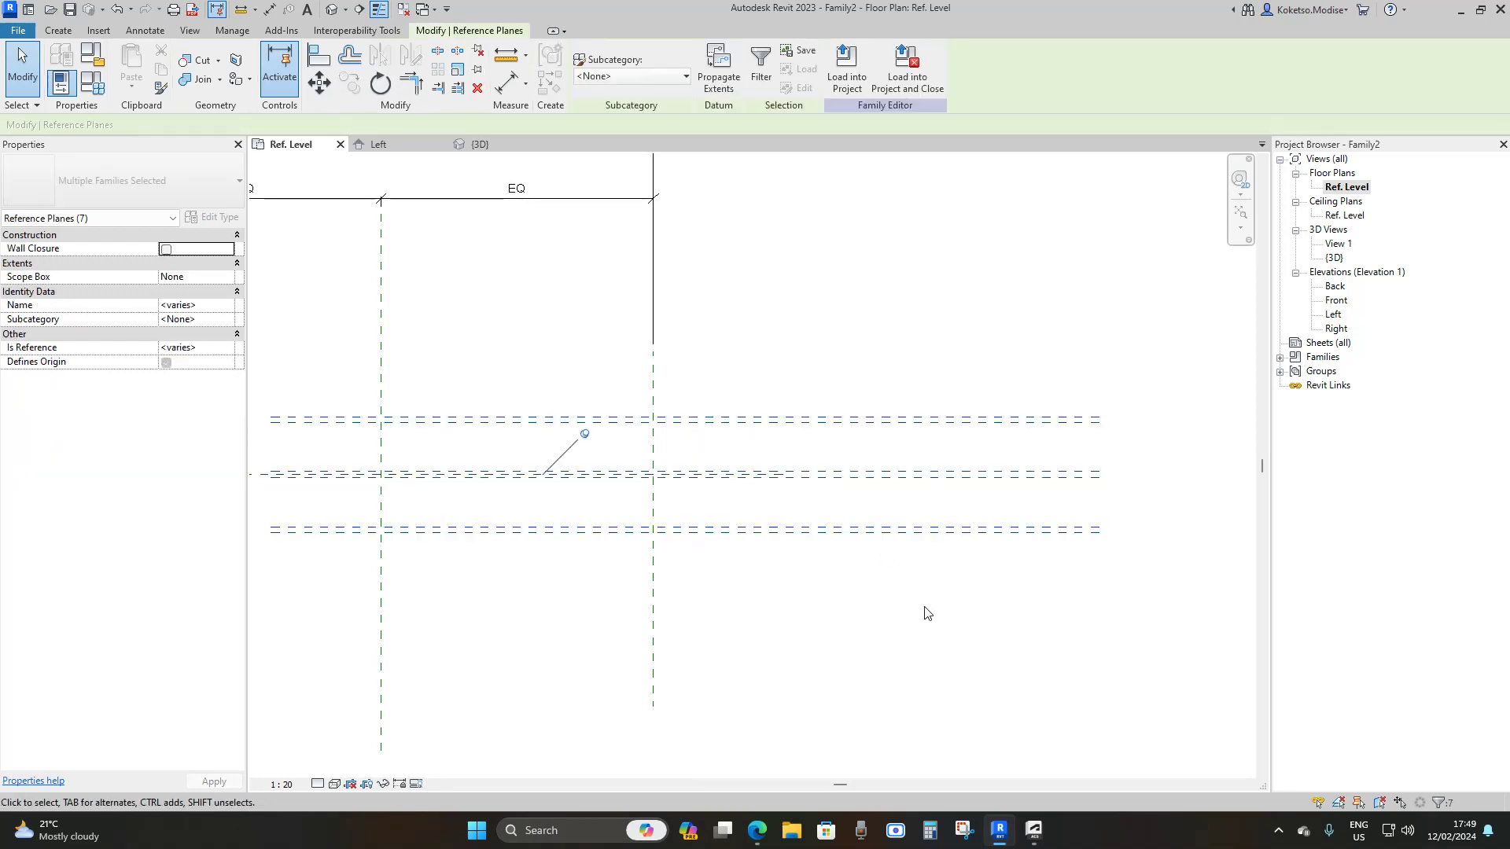
click(985, 529)
drag(1005, 321, 913, 674)
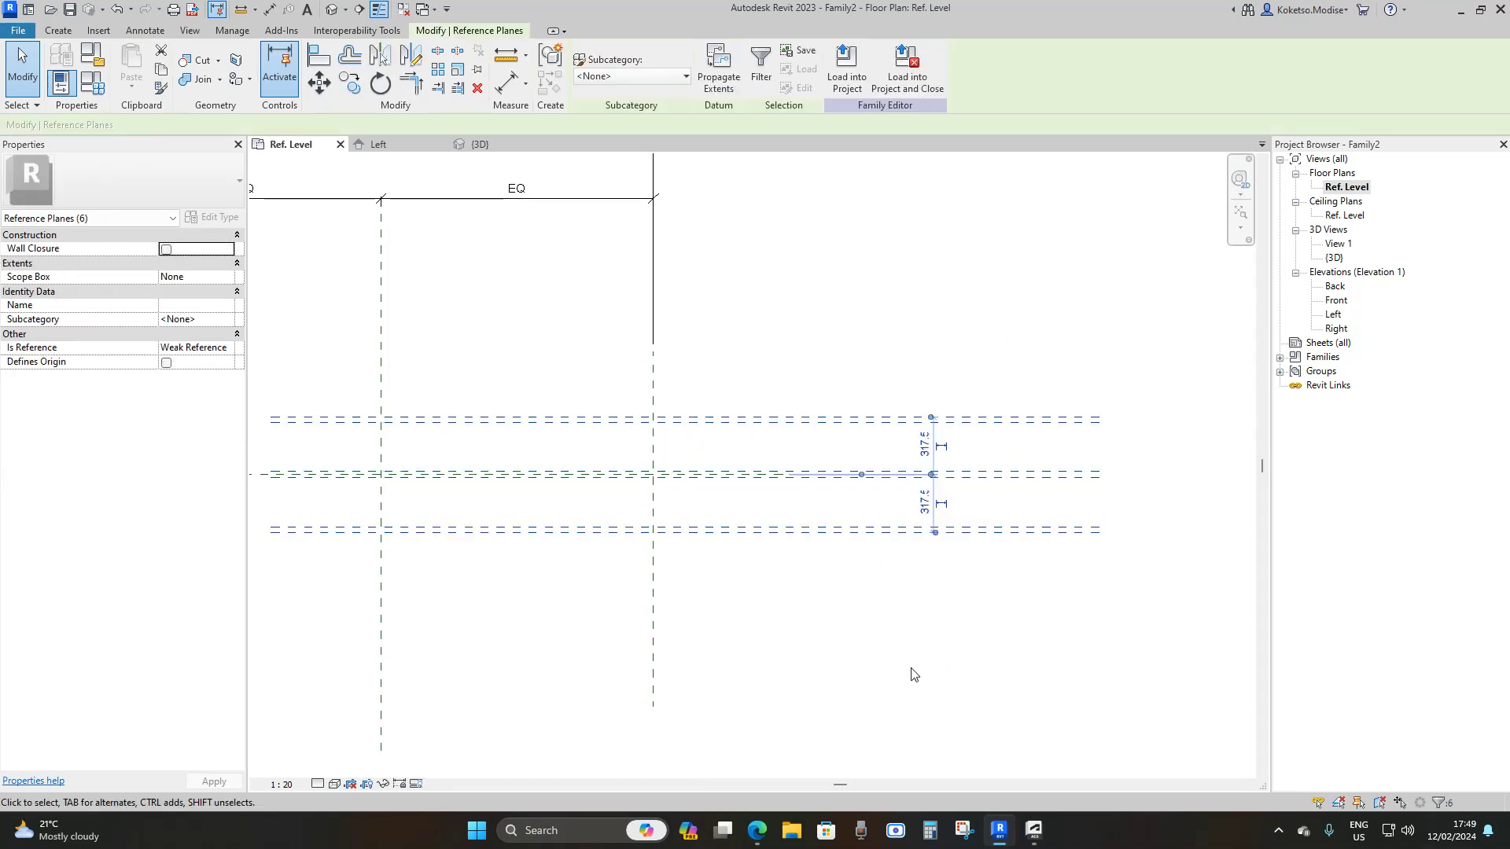
key(Delete)
scroll(852, 448, down, 3)
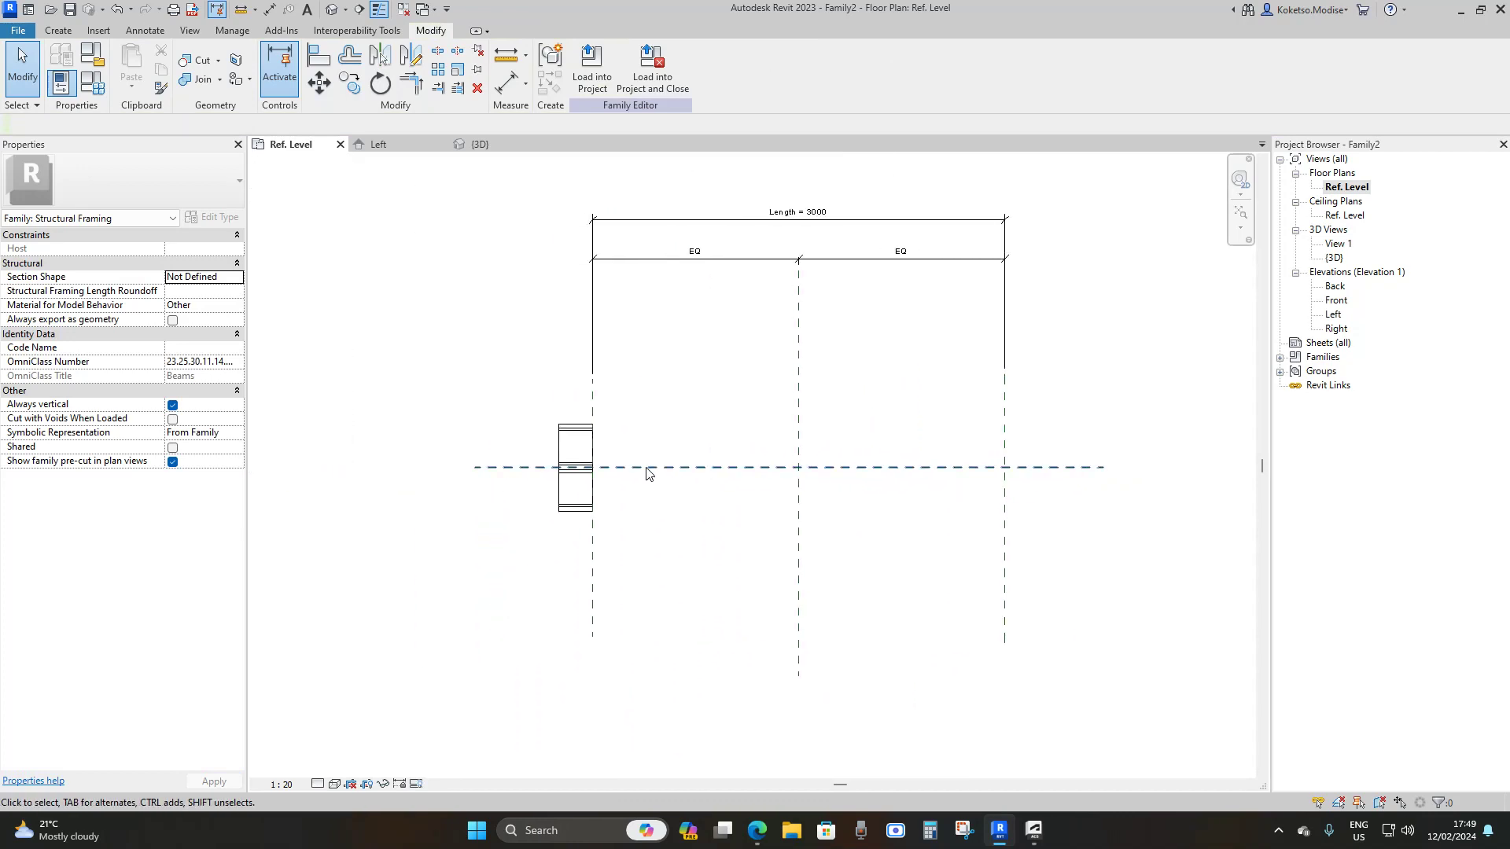
- Drag the extrusion's ends out to meet the Right and Left reference planes
click(576, 464)
middle_drag(576, 464, 449, 459)
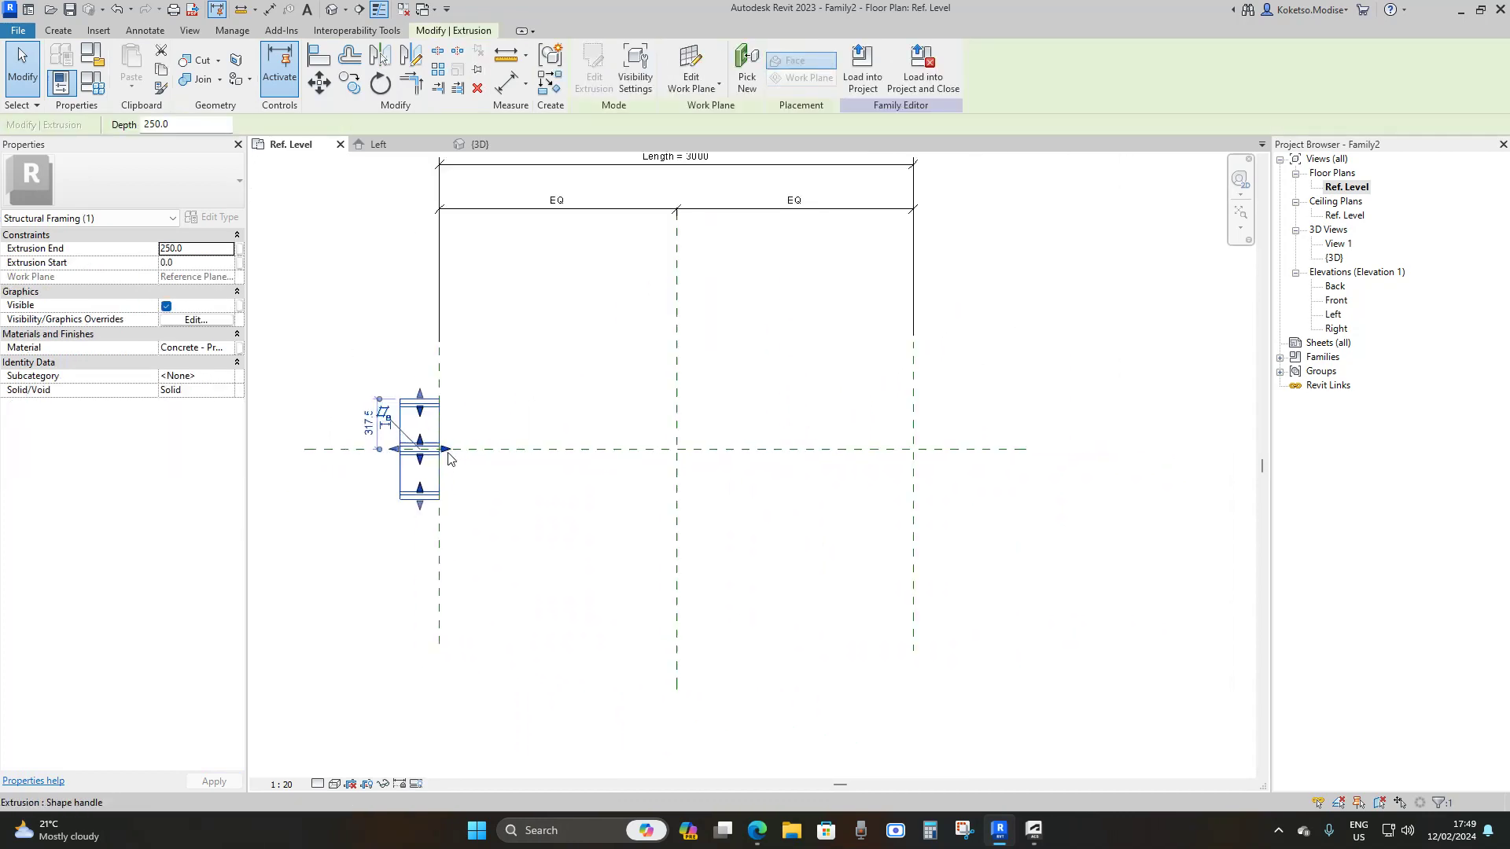
scroll(449, 458, up, 1)
drag(445, 450, 985, 449)
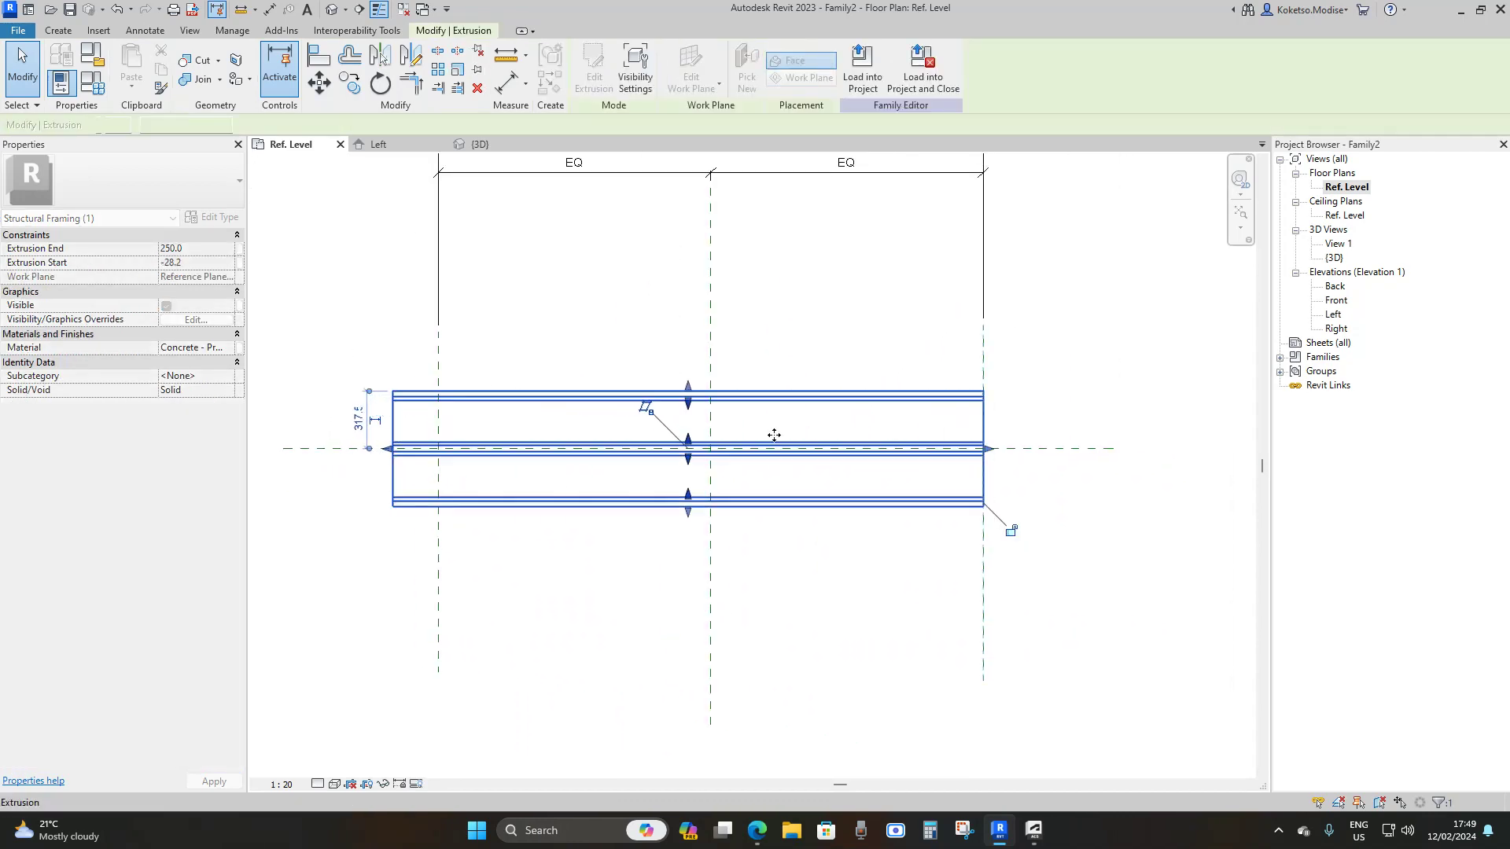
drag(385, 449, 438, 450)
key(Escape)
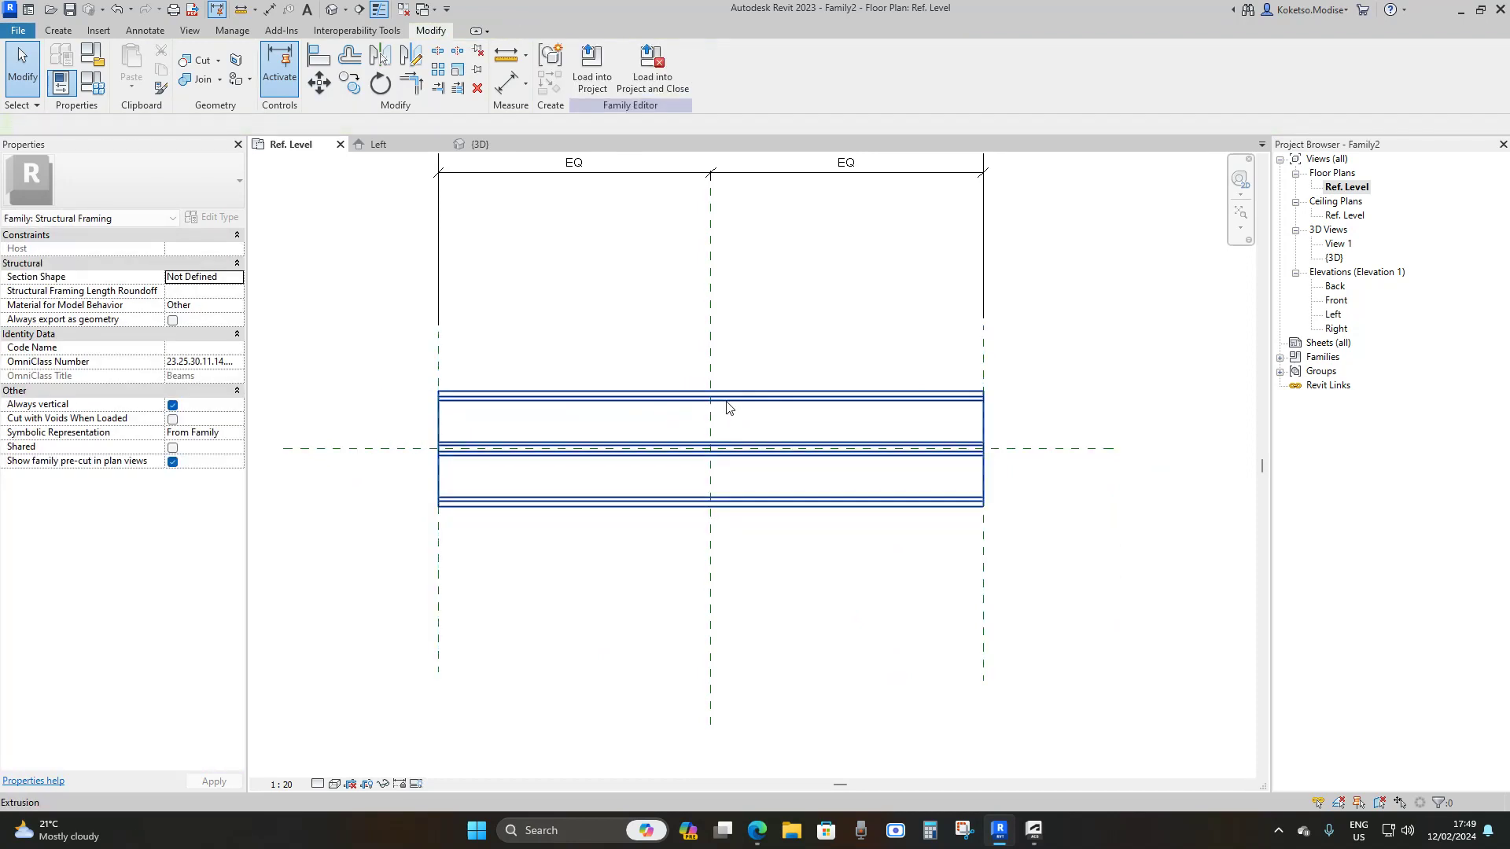
scroll(697, 488, down, 1)
scroll(928, 389, up, 1)
- Select the Right and Left reference planes in turn to check their positions
click(931, 398)
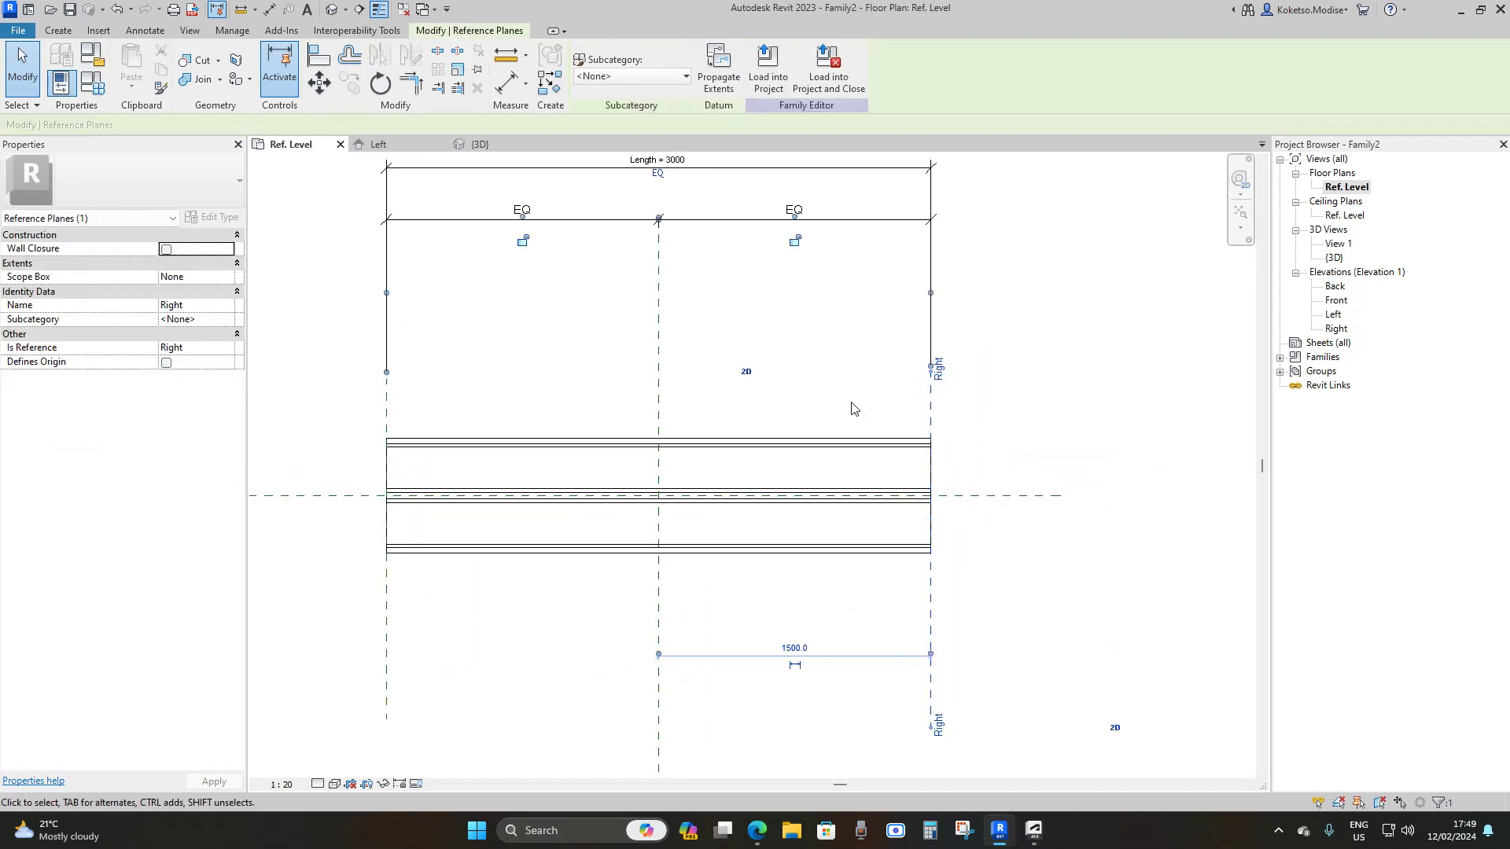
middle_drag(853, 409, 1012, 408)
scroll(1014, 405, up, 1)
scroll(1015, 409, down, 1)
key(Escape)
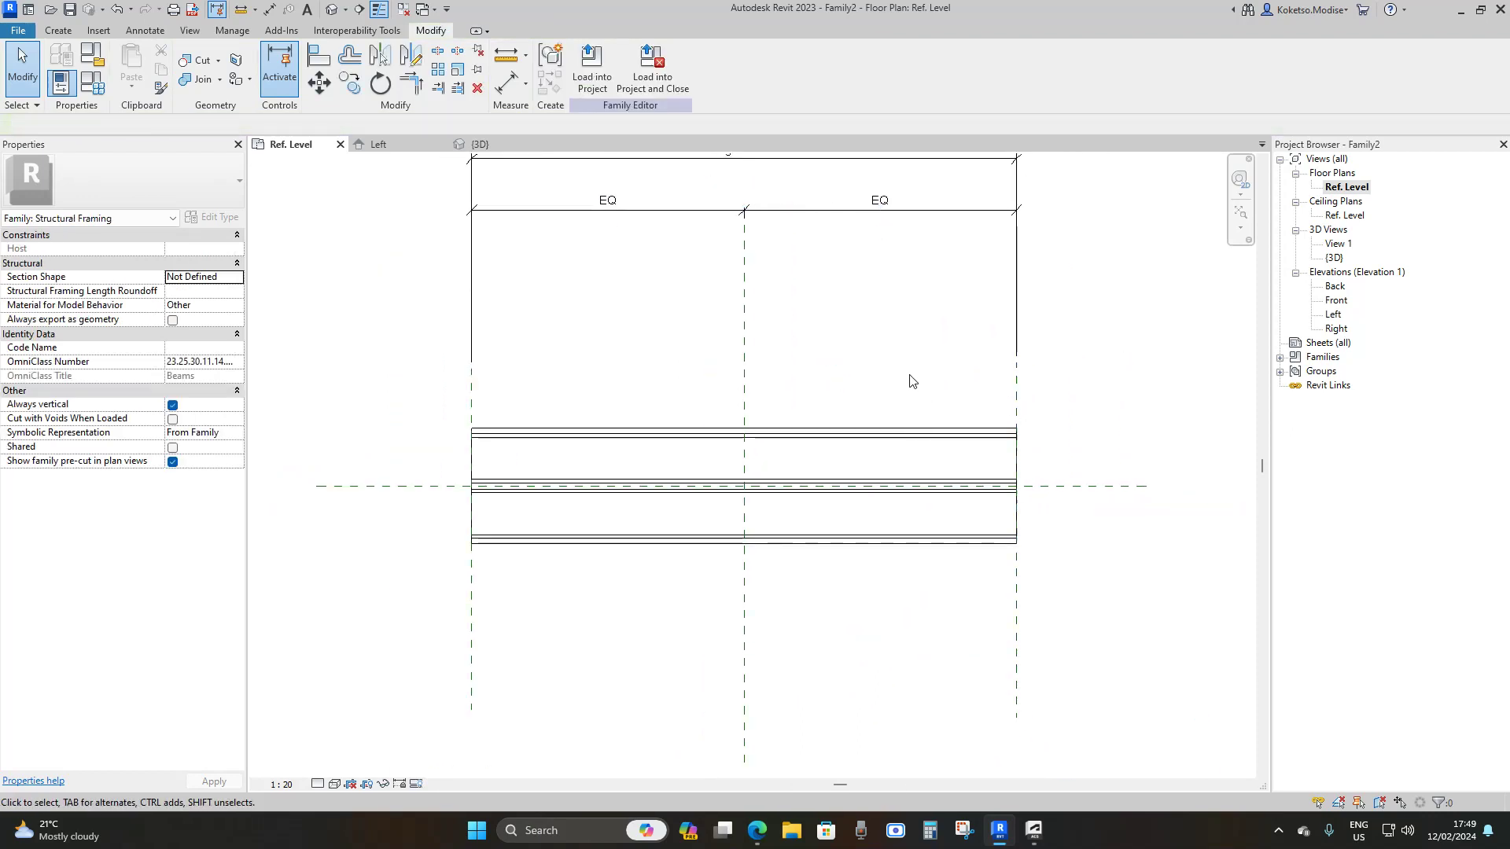
click(1013, 385)
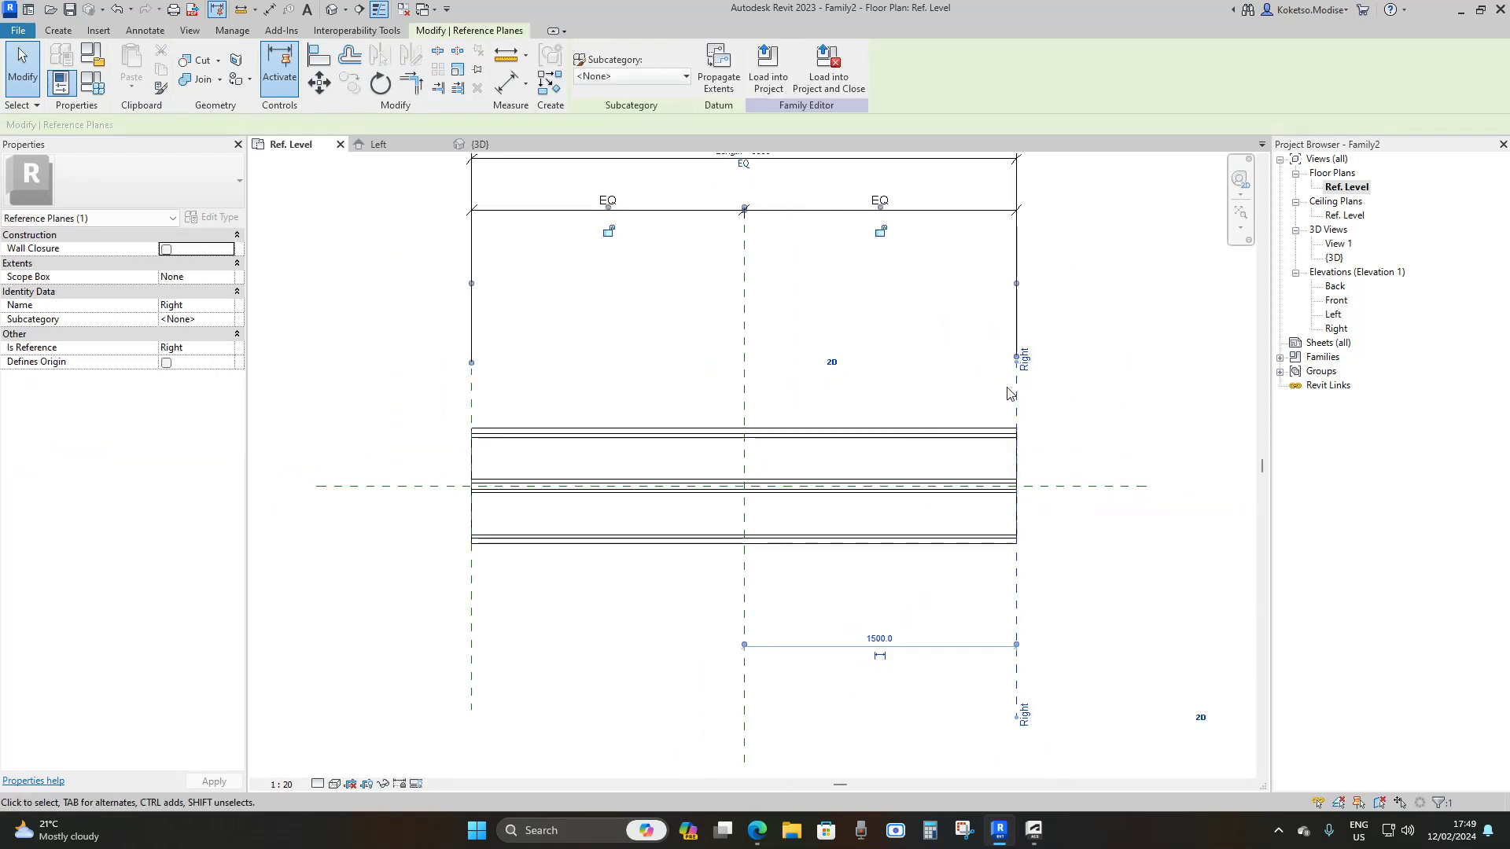
click(459, 419)
click(471, 417)
key(Escape)
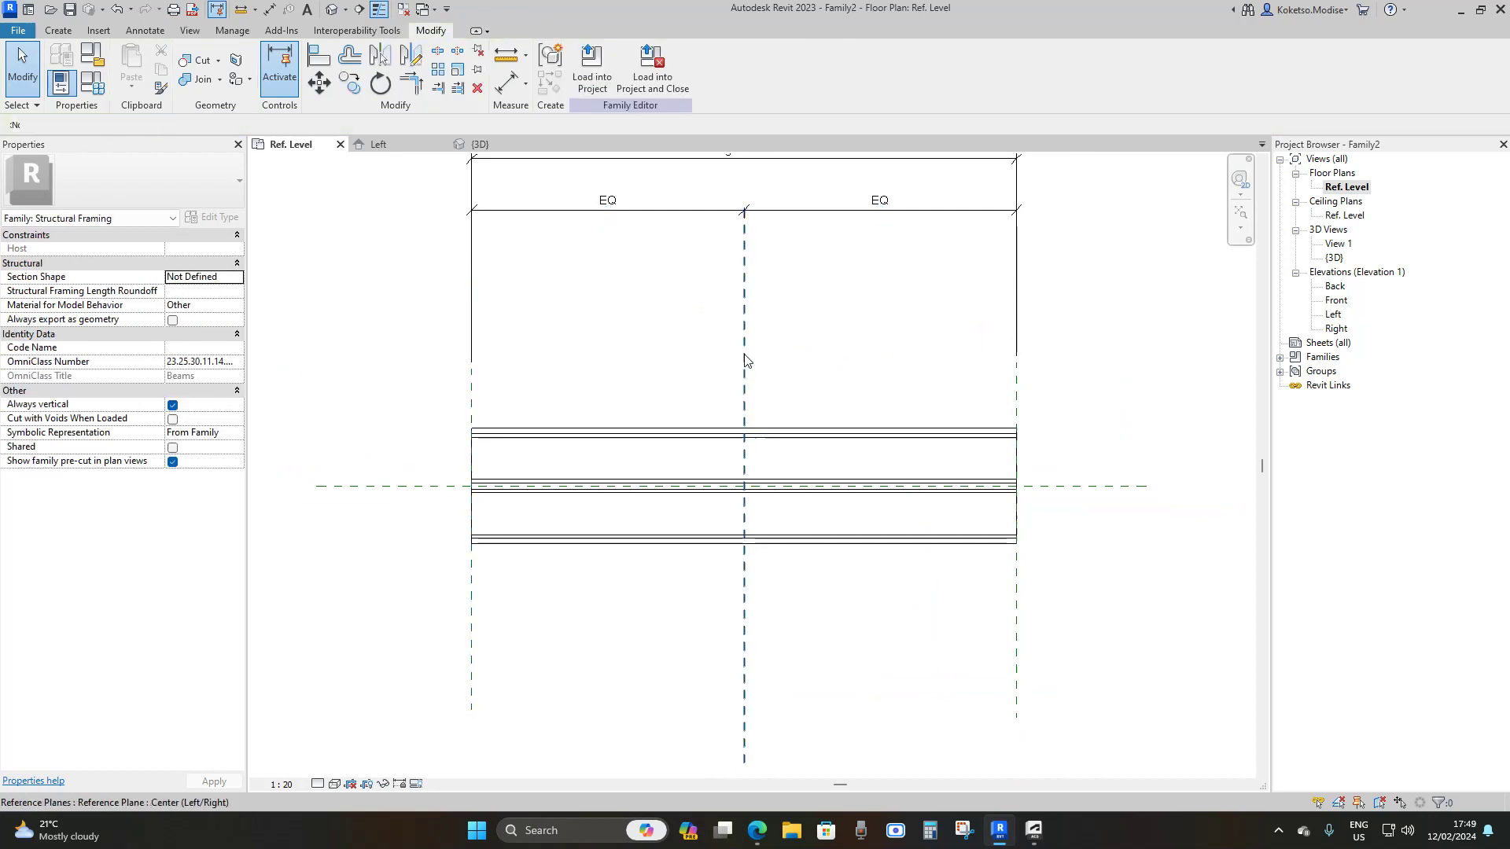
click(745, 359)
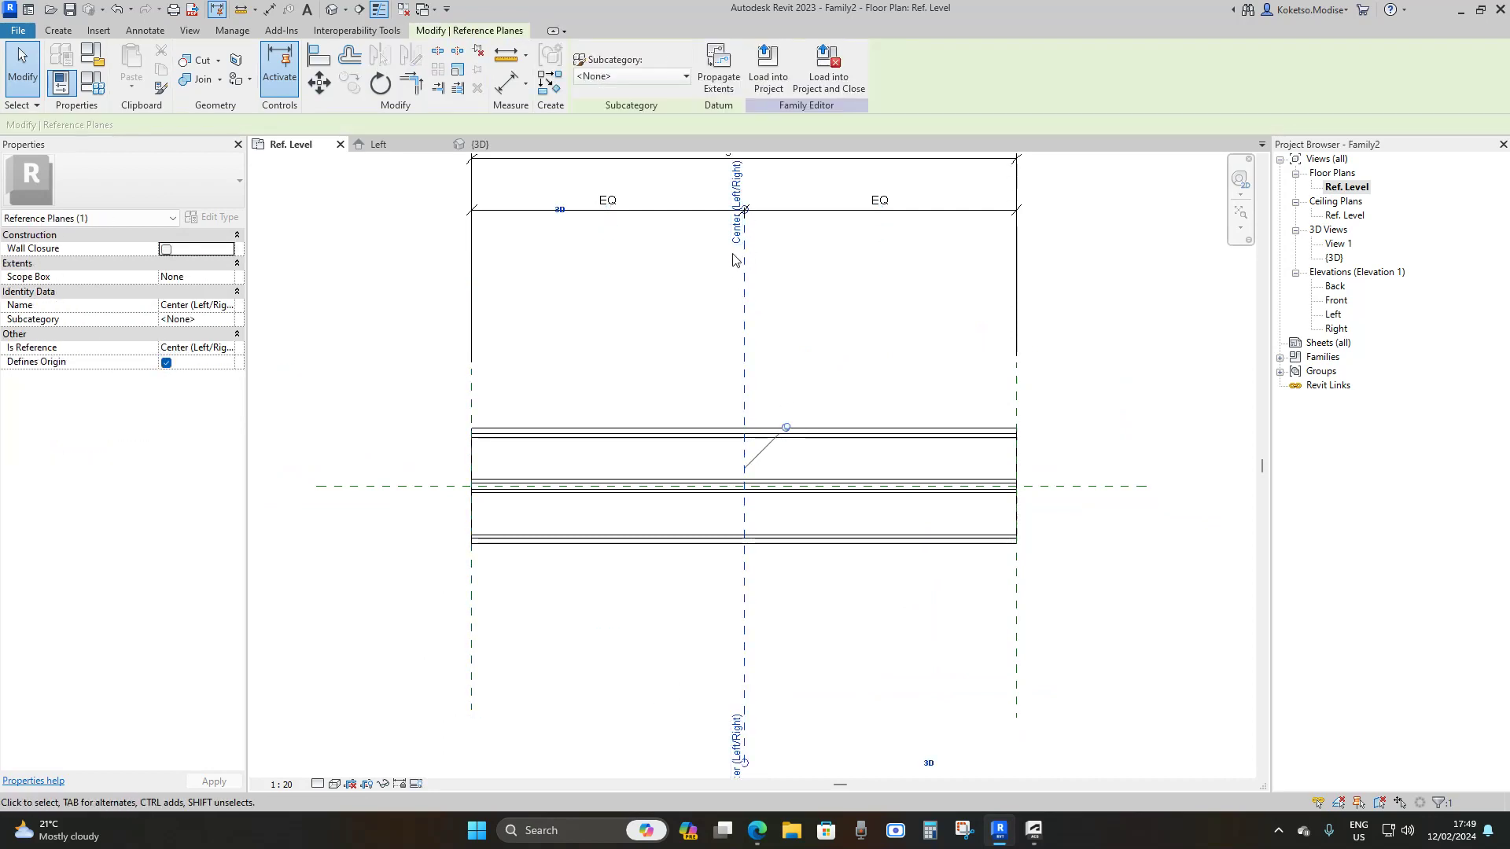
key(Escape)
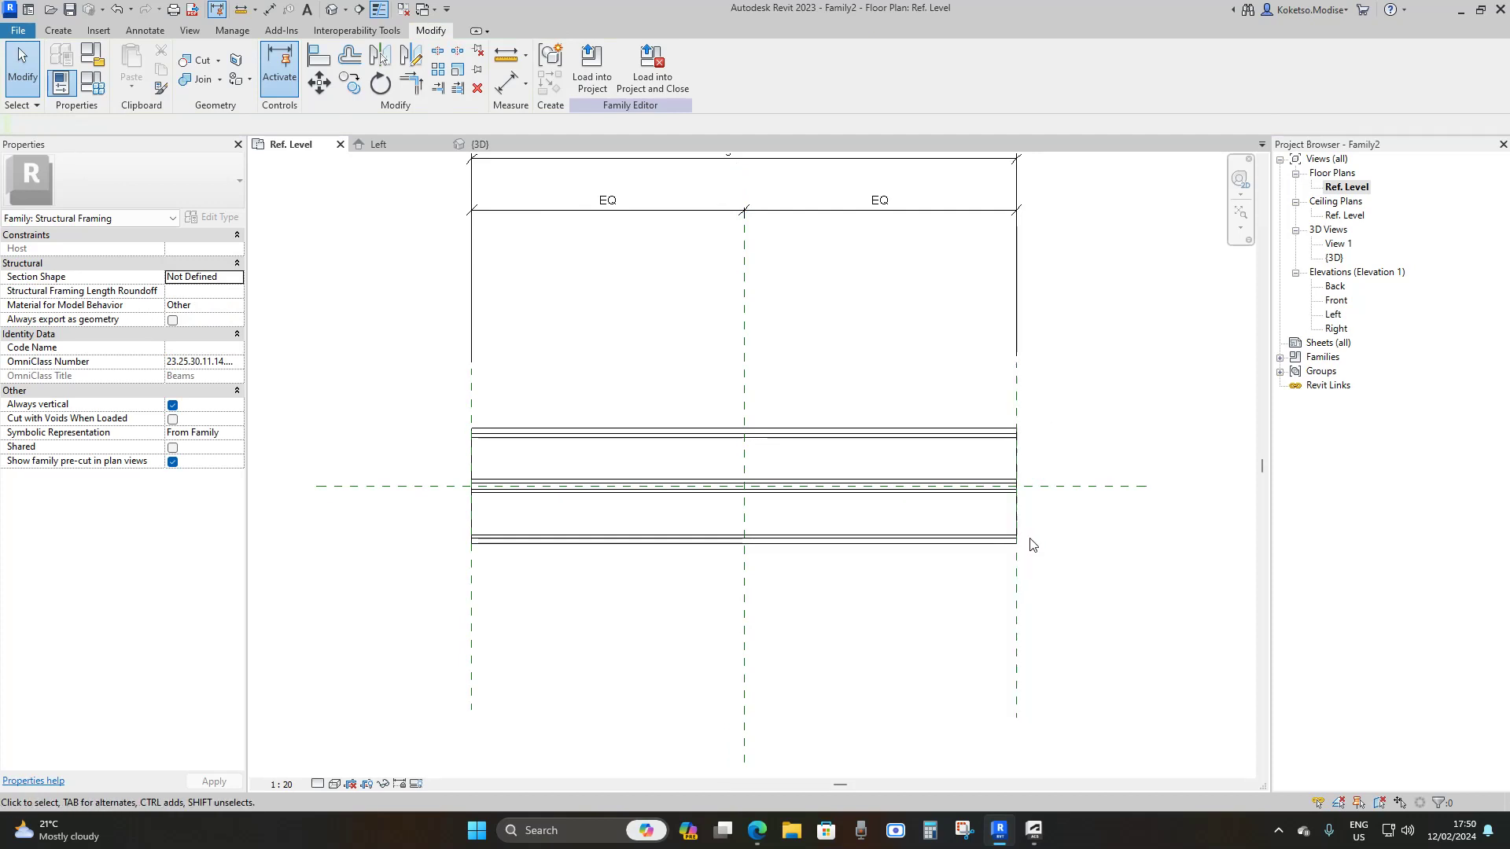
key(a)
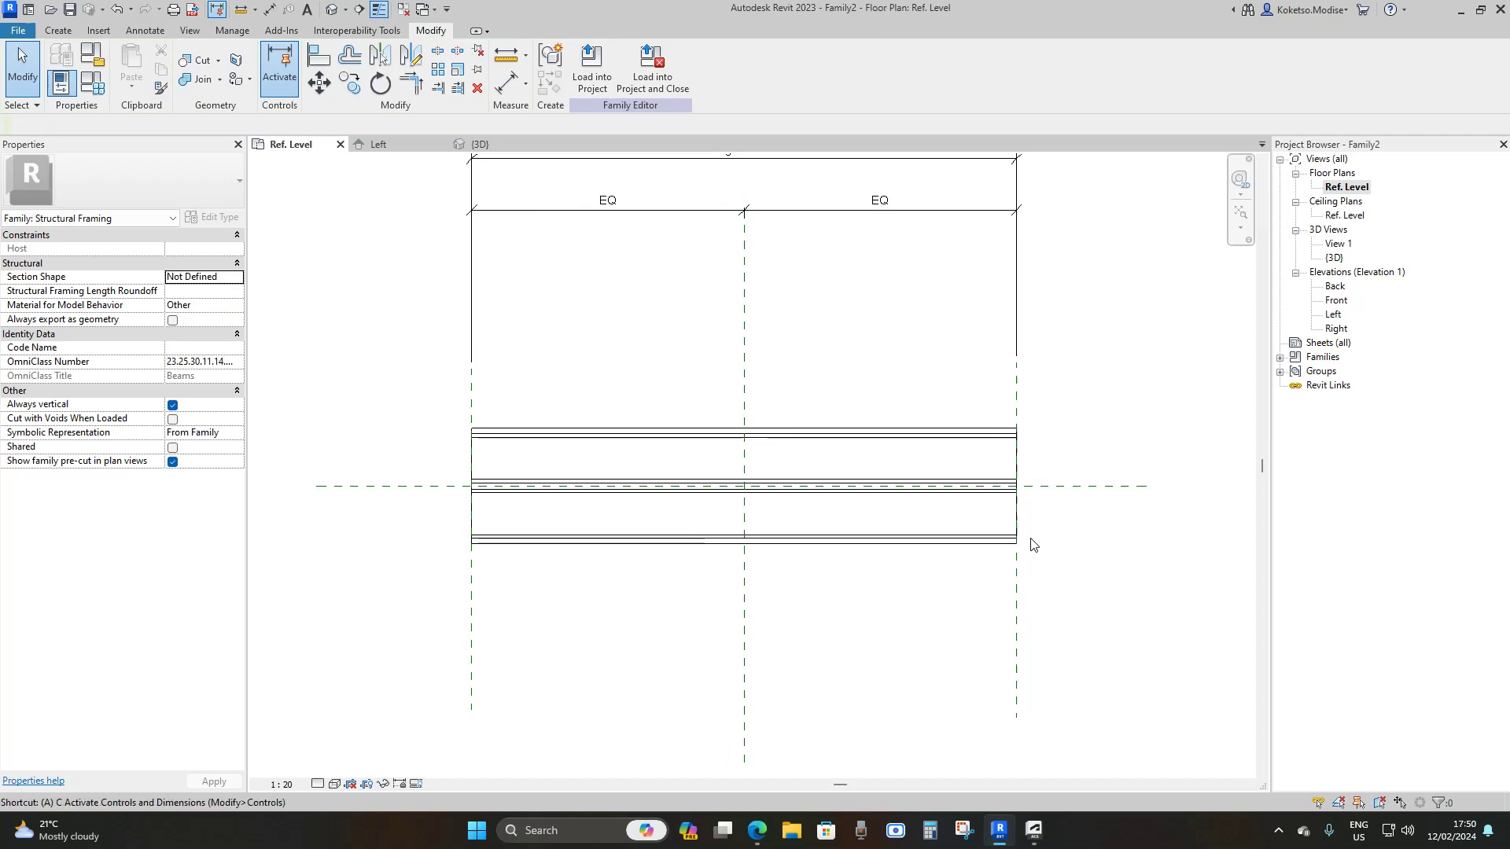
key(l)
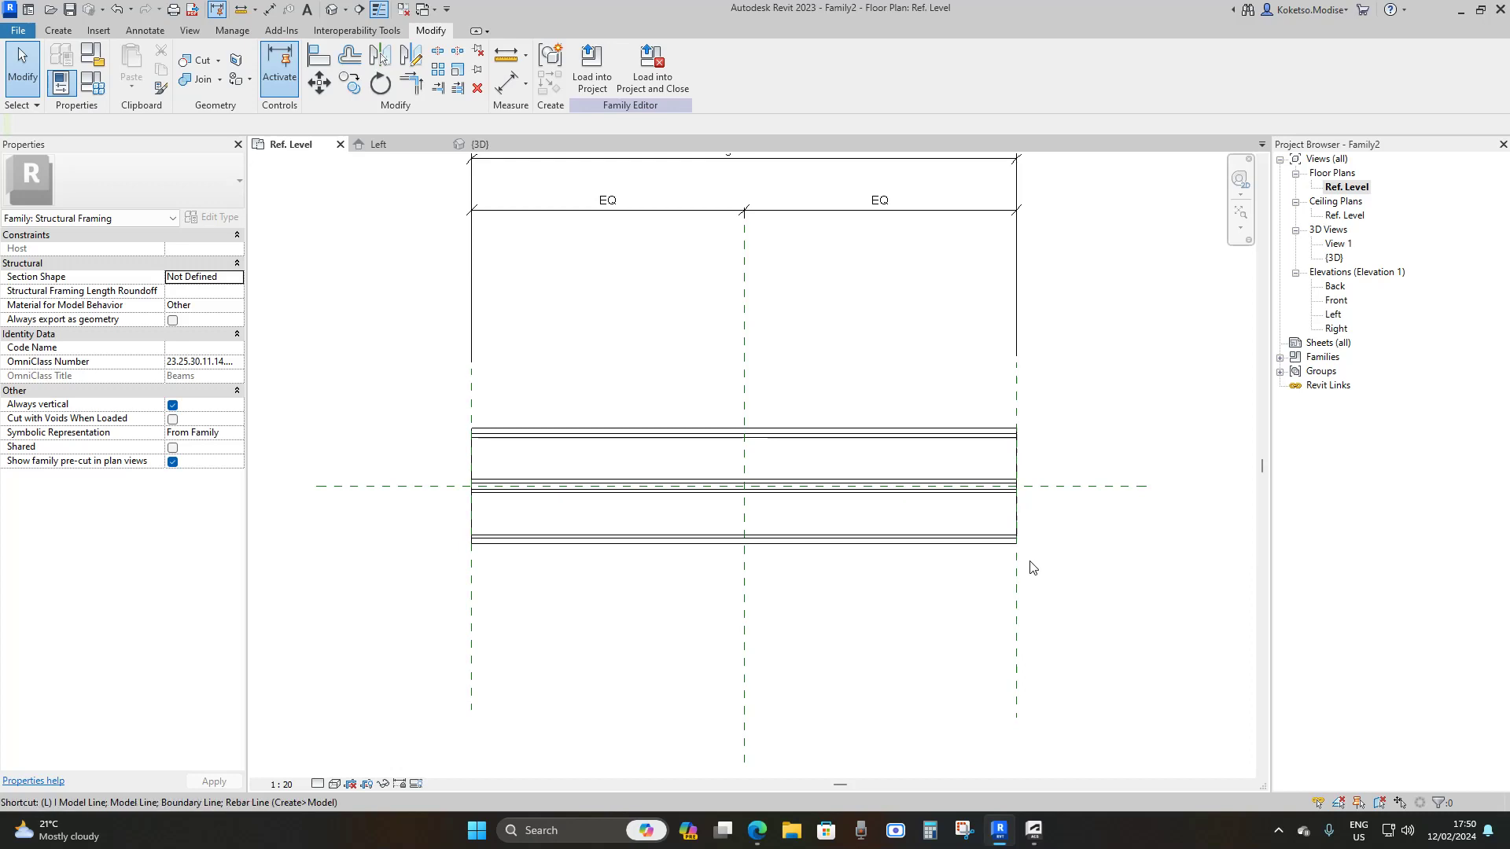
- Use Align (AL) to align the beam's right end to the Right reference plane
key(a)
key(l)
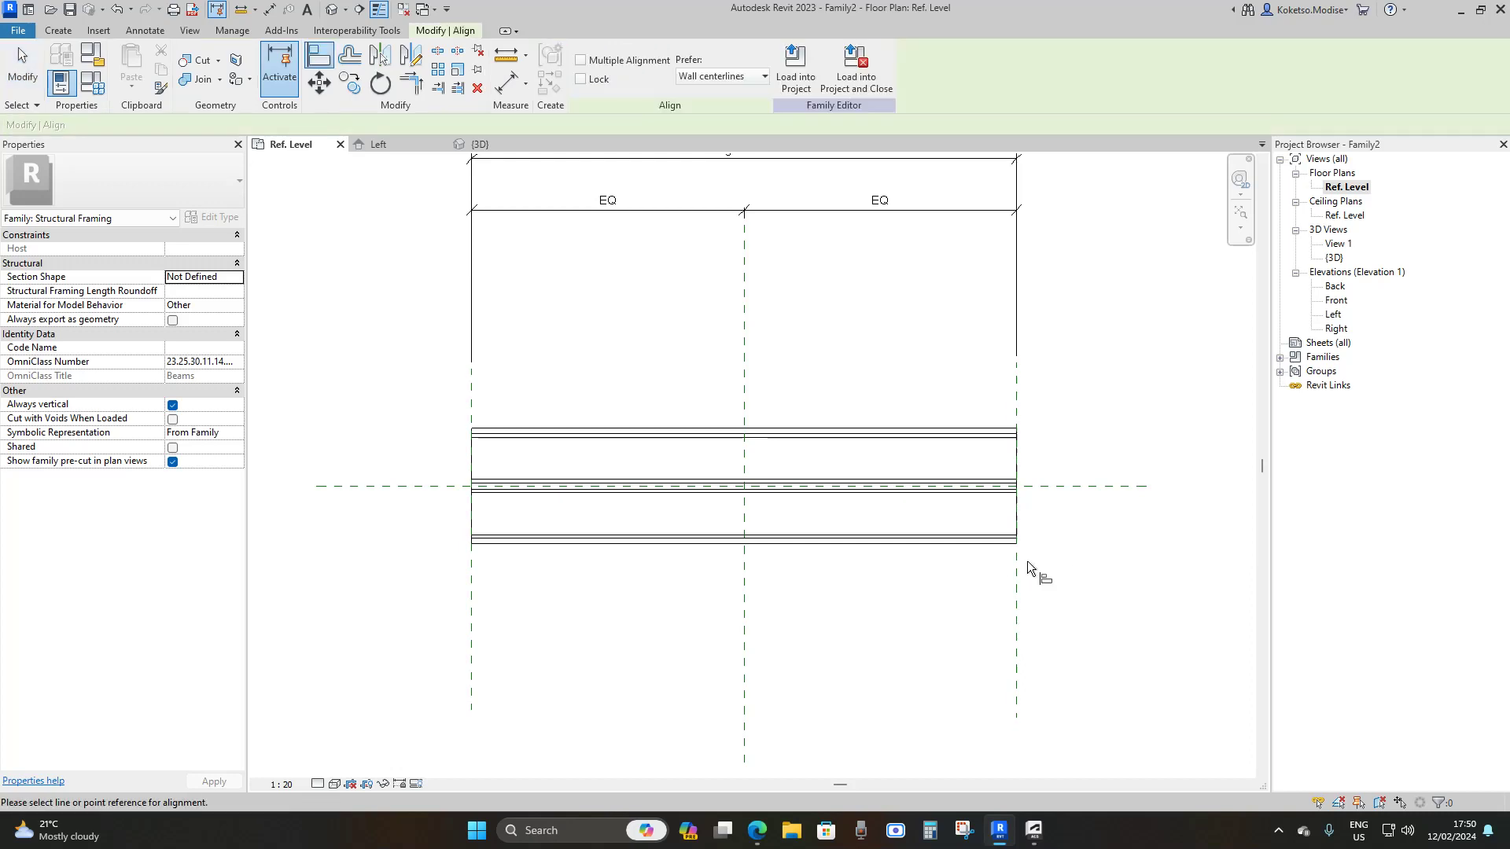
scroll(1026, 562, up, 1)
middle_drag(1026, 562, 909, 562)
scroll(909, 562, up, 2)
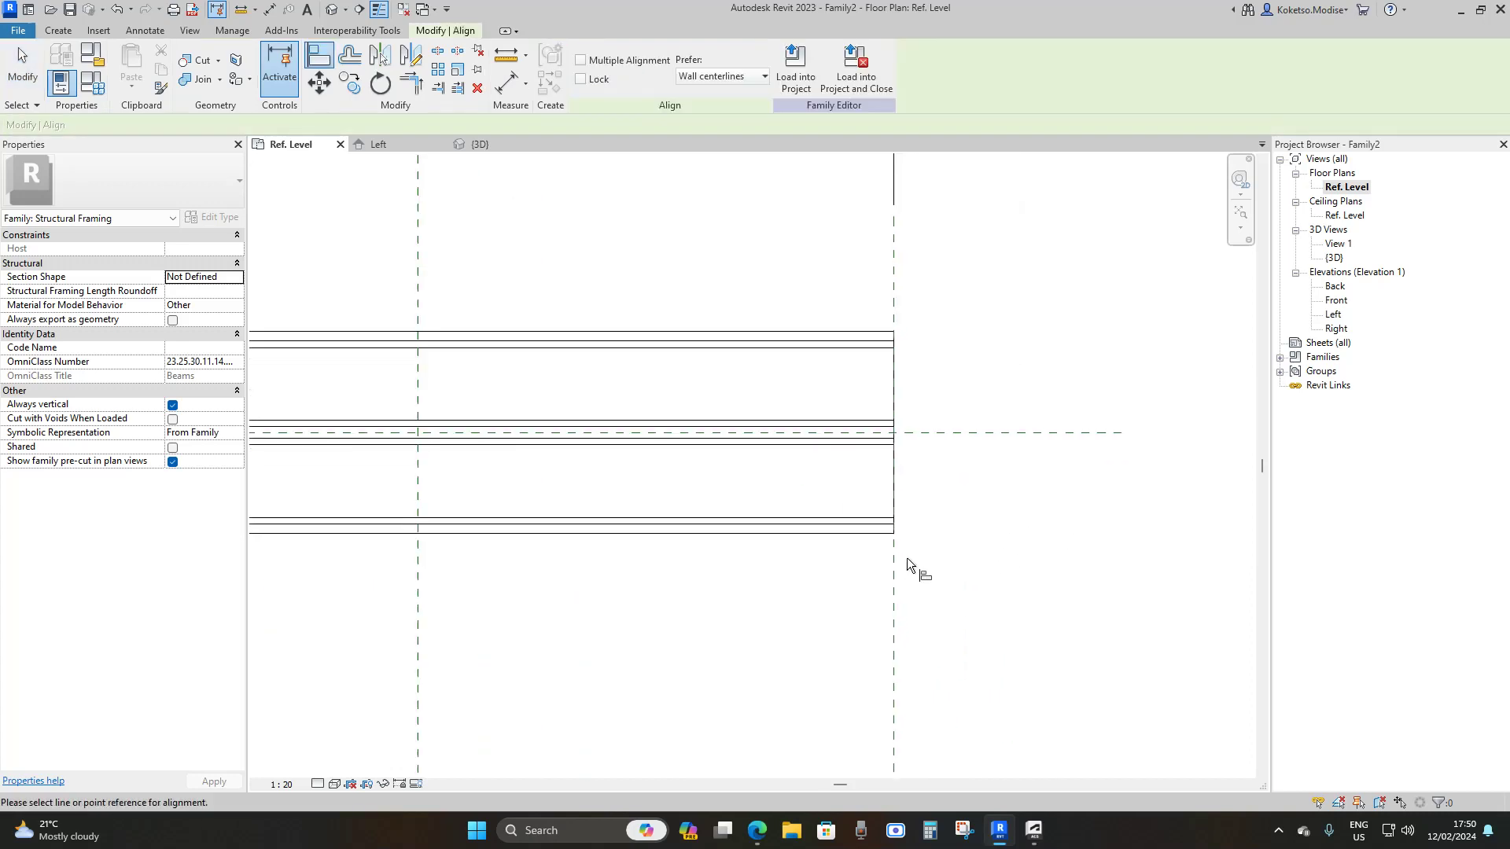
click(895, 552)
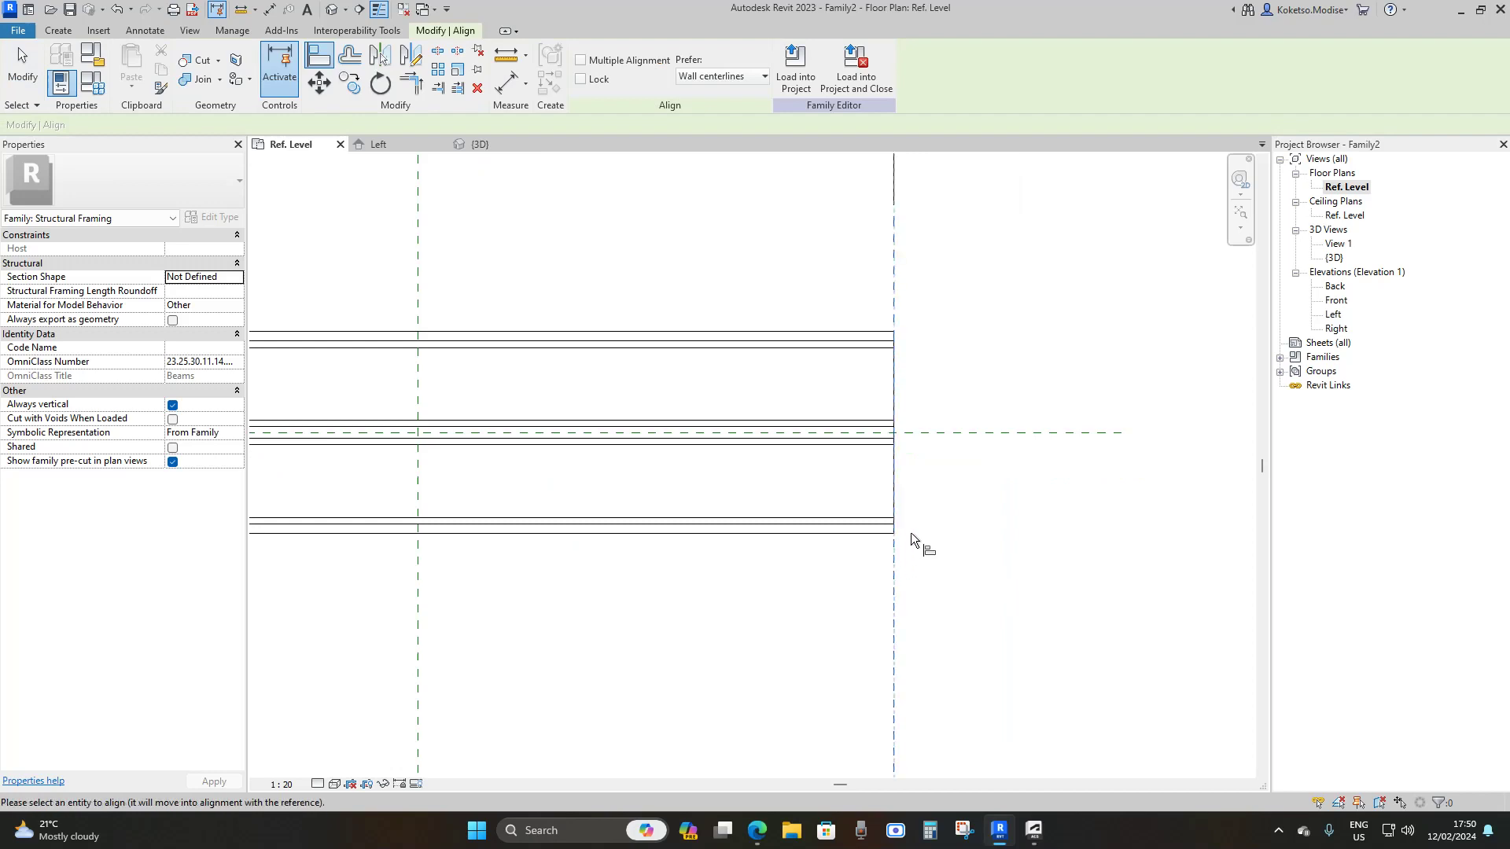
click(897, 476)
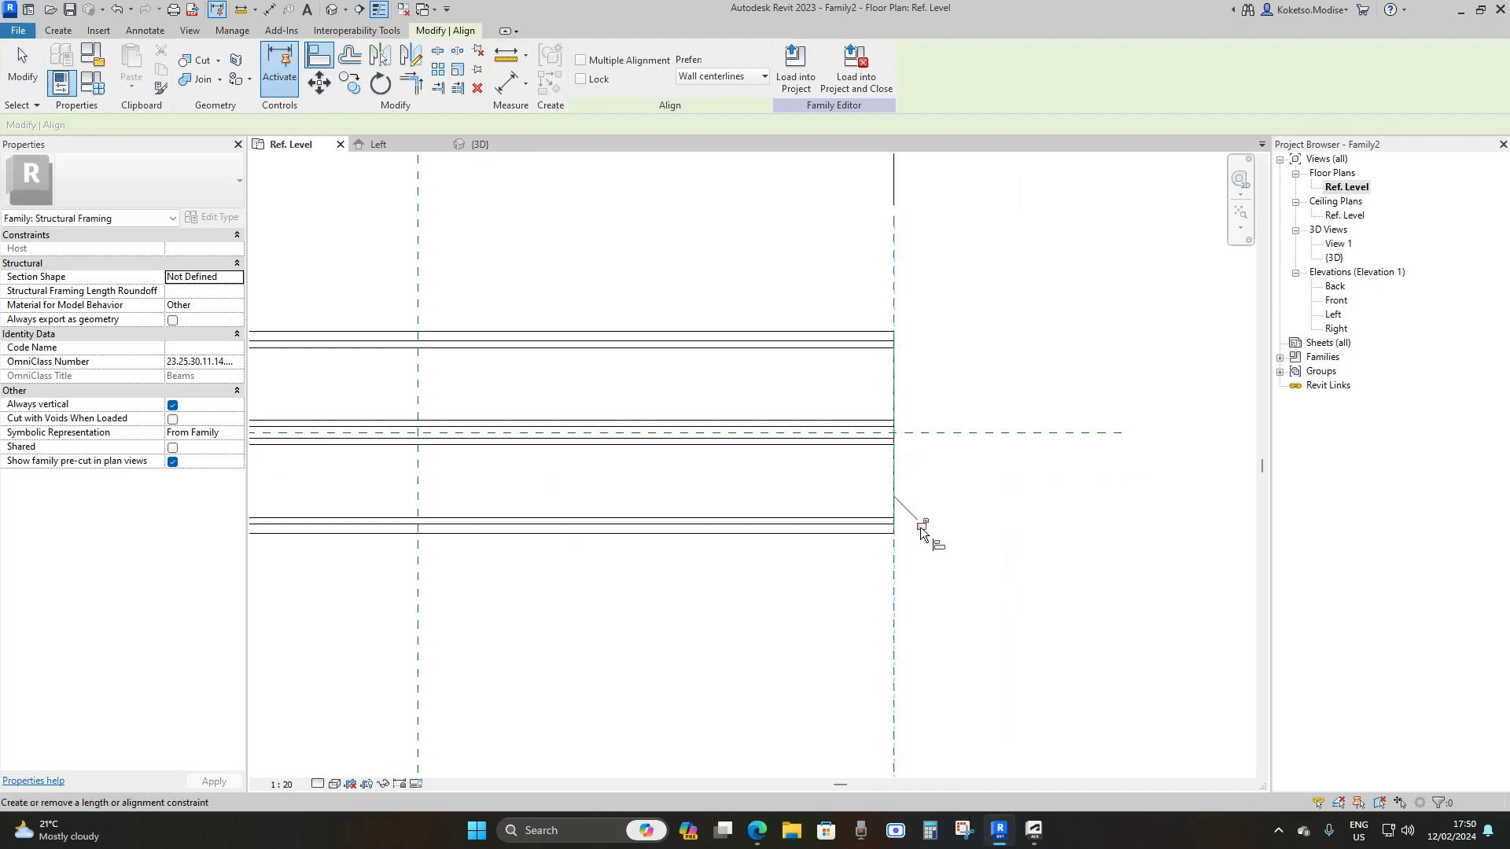
scroll(921, 533, down, 2)
- Align the beam's left end to the Left reference plane and exit Align
middle_drag(627, 593, 644, 593)
scroll(573, 539, up, 2)
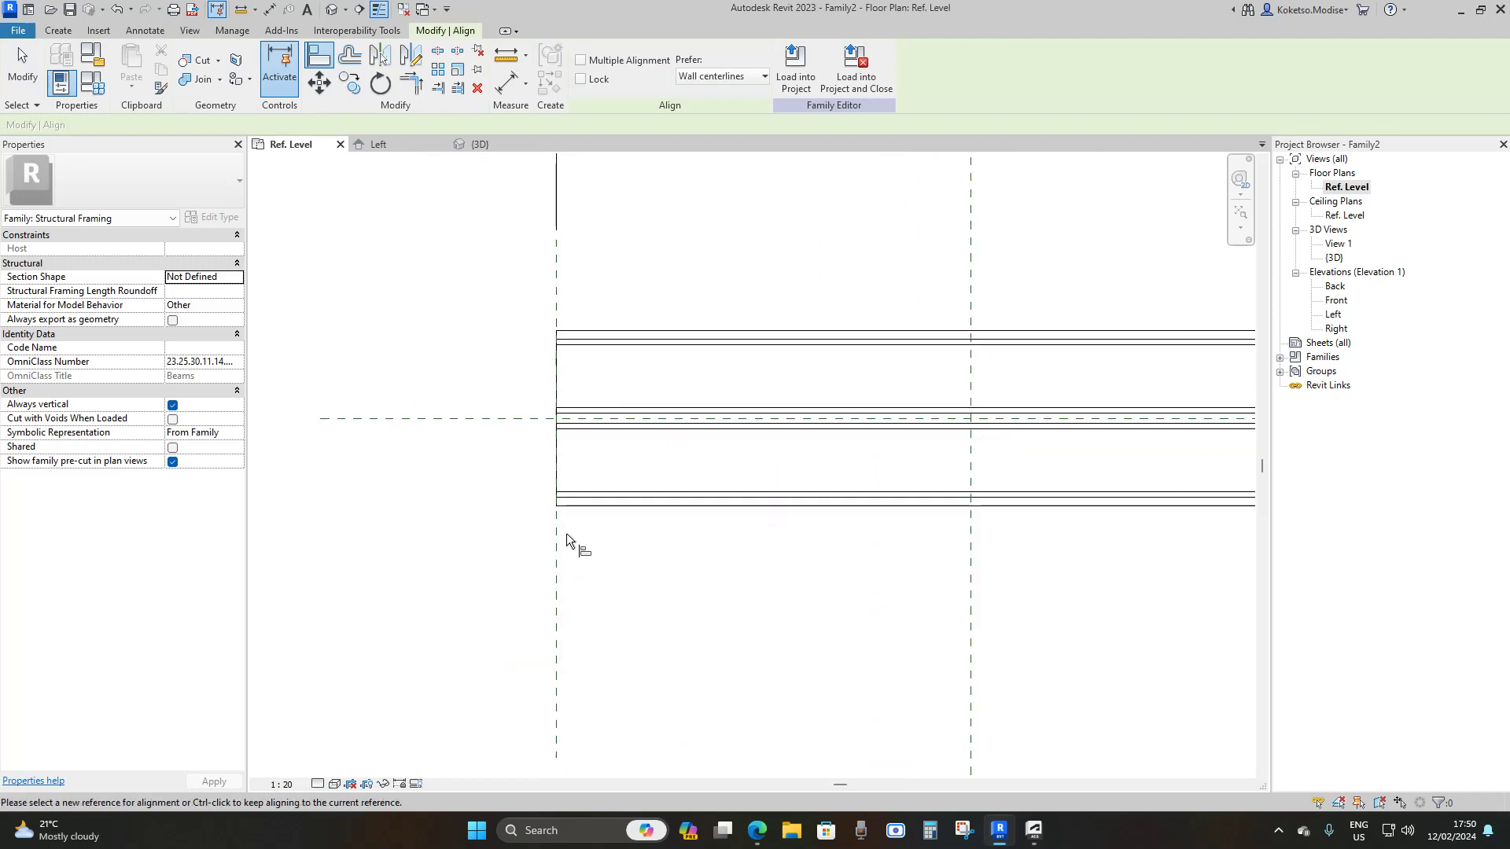
middle_drag(573, 540, 585, 555)
scroll(568, 543, up, 1)
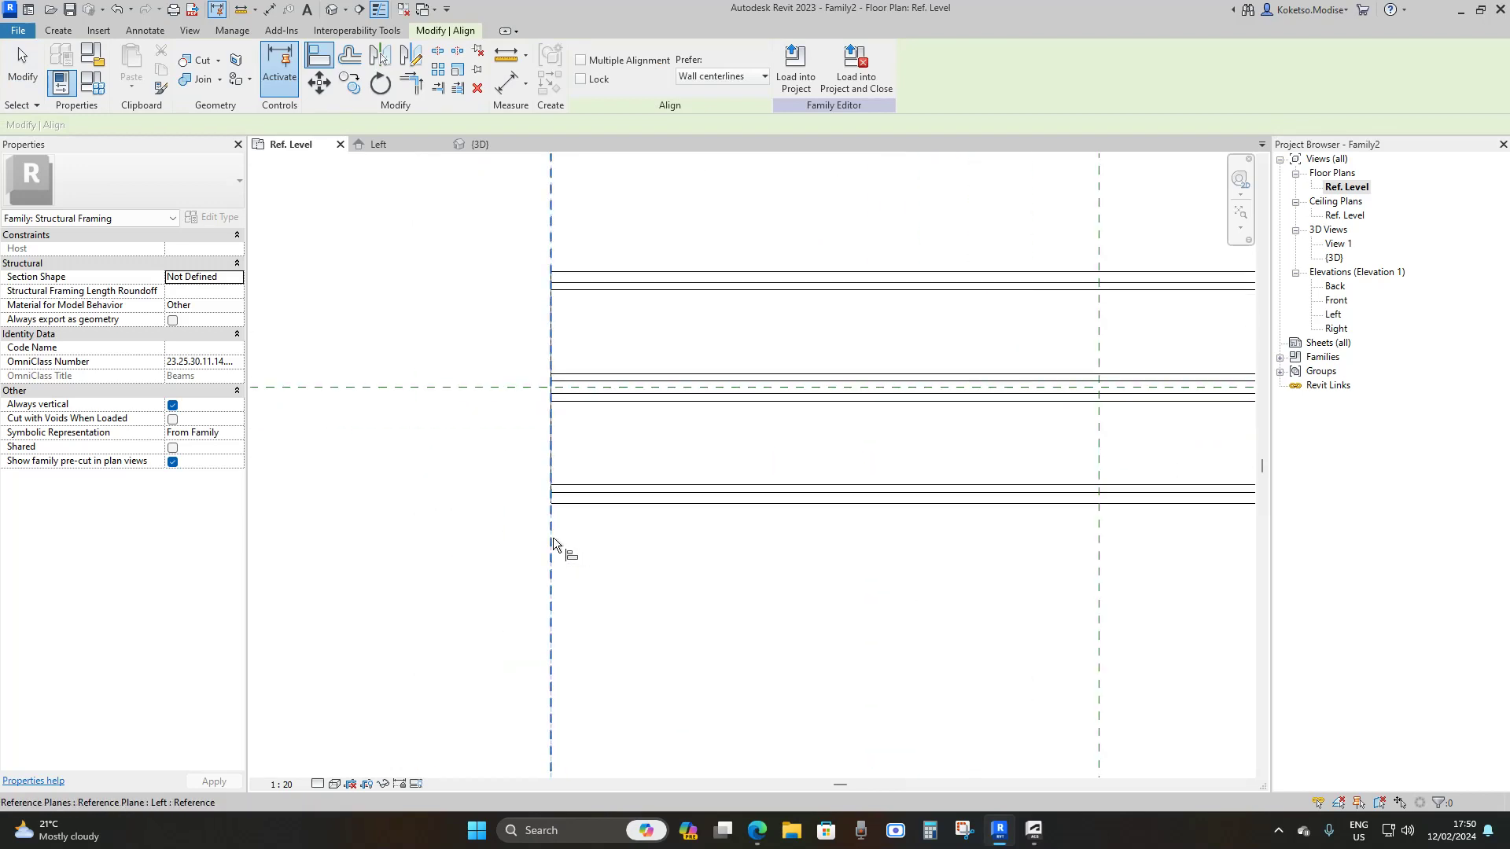
click(549, 459)
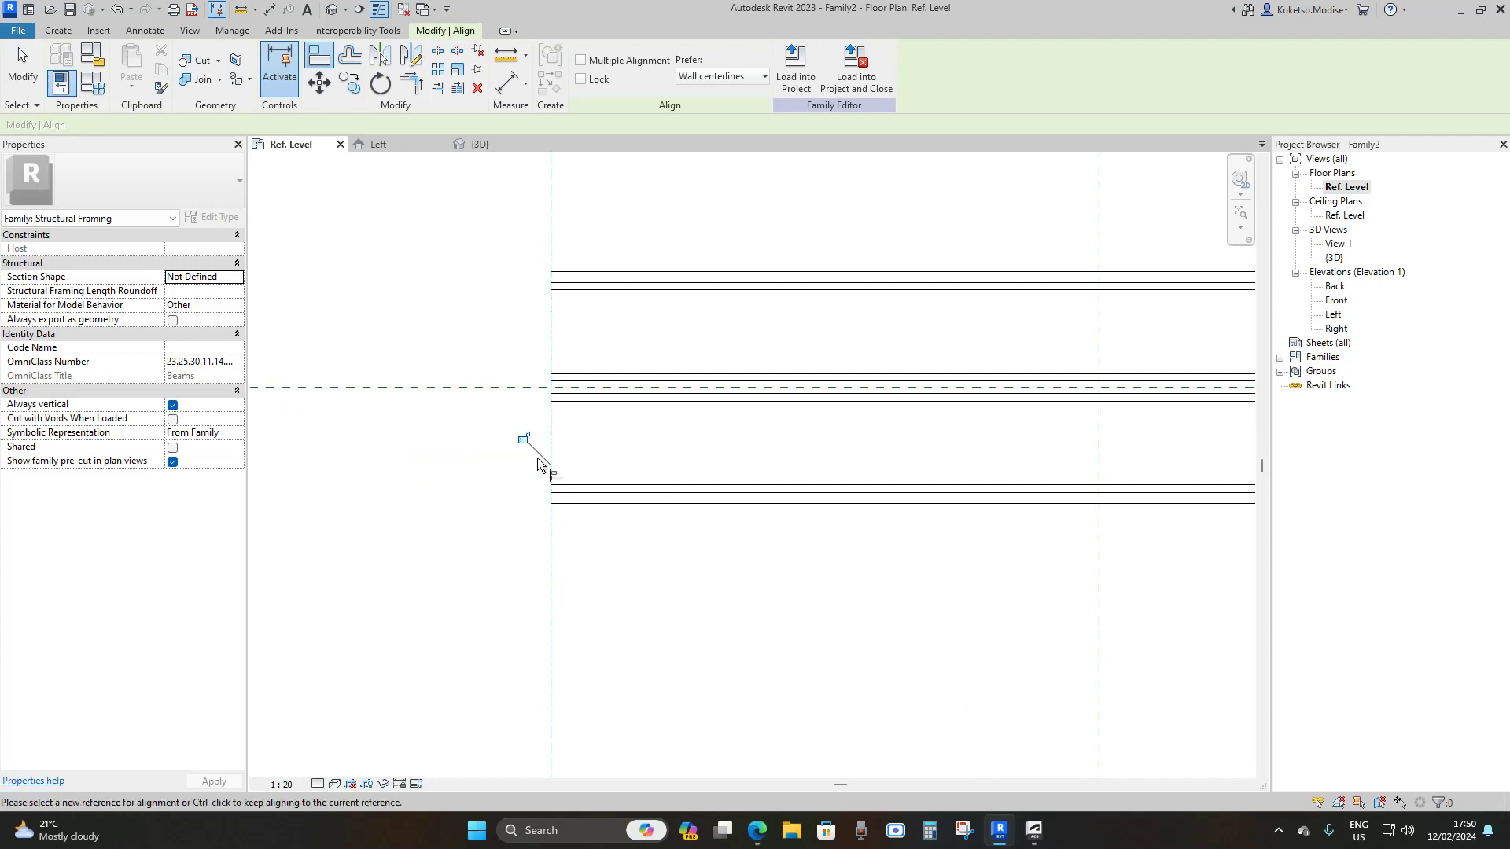
scroll(561, 560, down, 2)
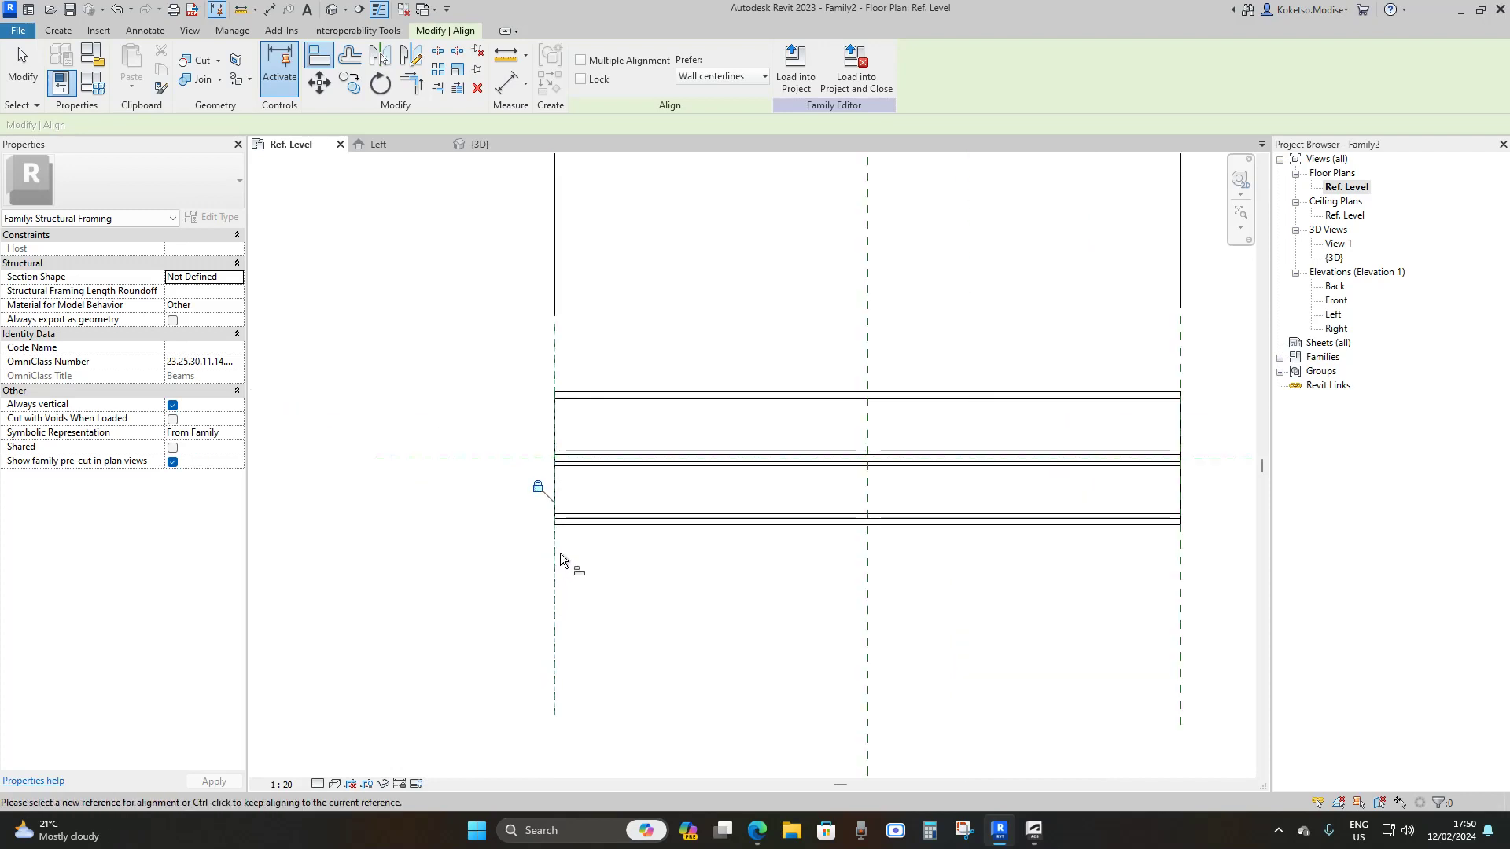
key(Escape)
scroll(582, 492, down, 2)
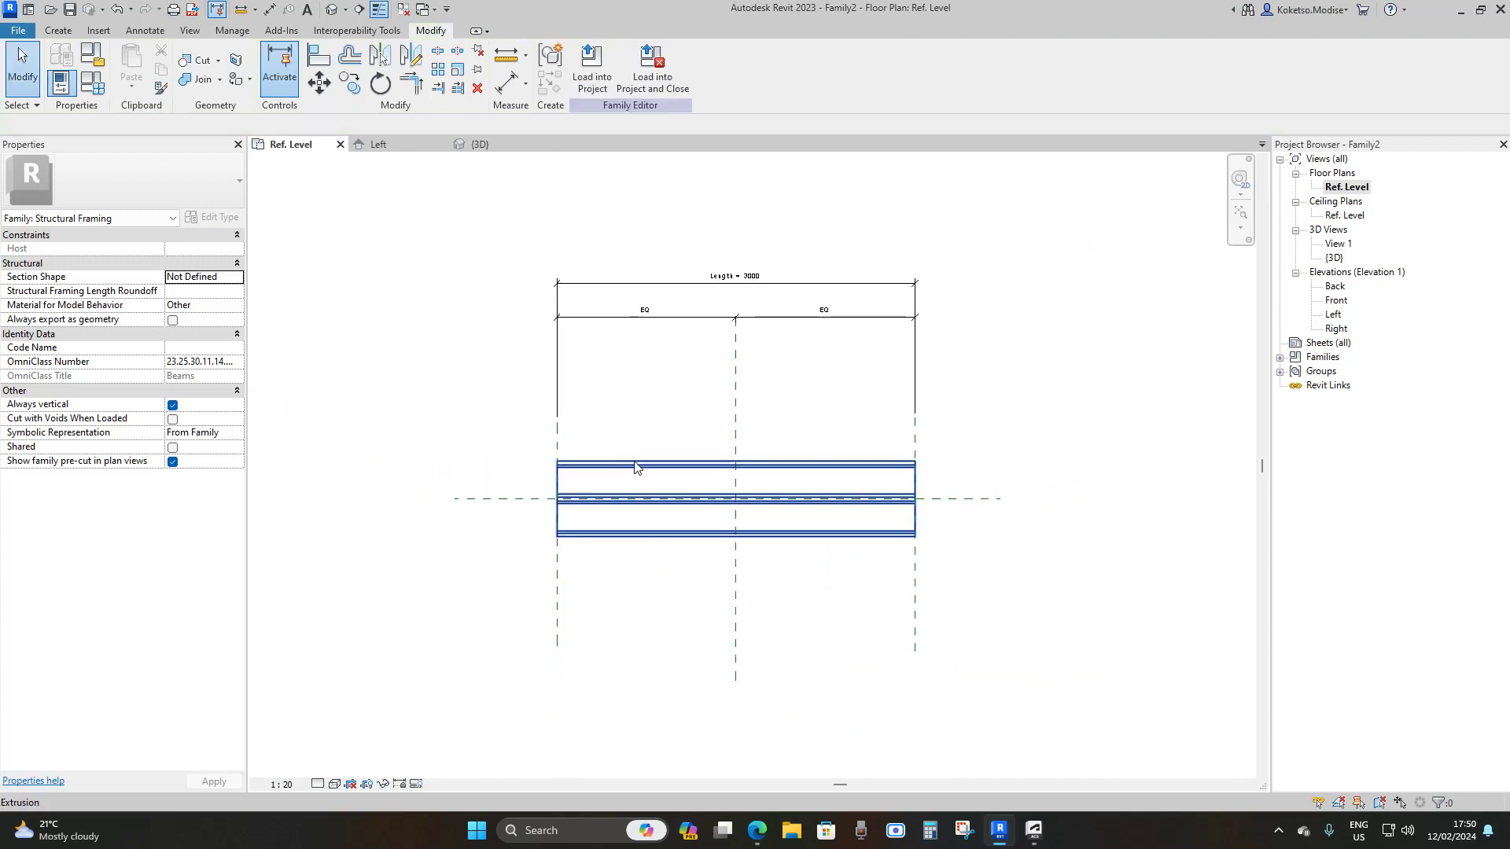
- Orbit the 3000-long twin-cell beam in the {3D} view, selecting the extrusion to verify it
click(480, 144)
scroll(522, 384, down, 3)
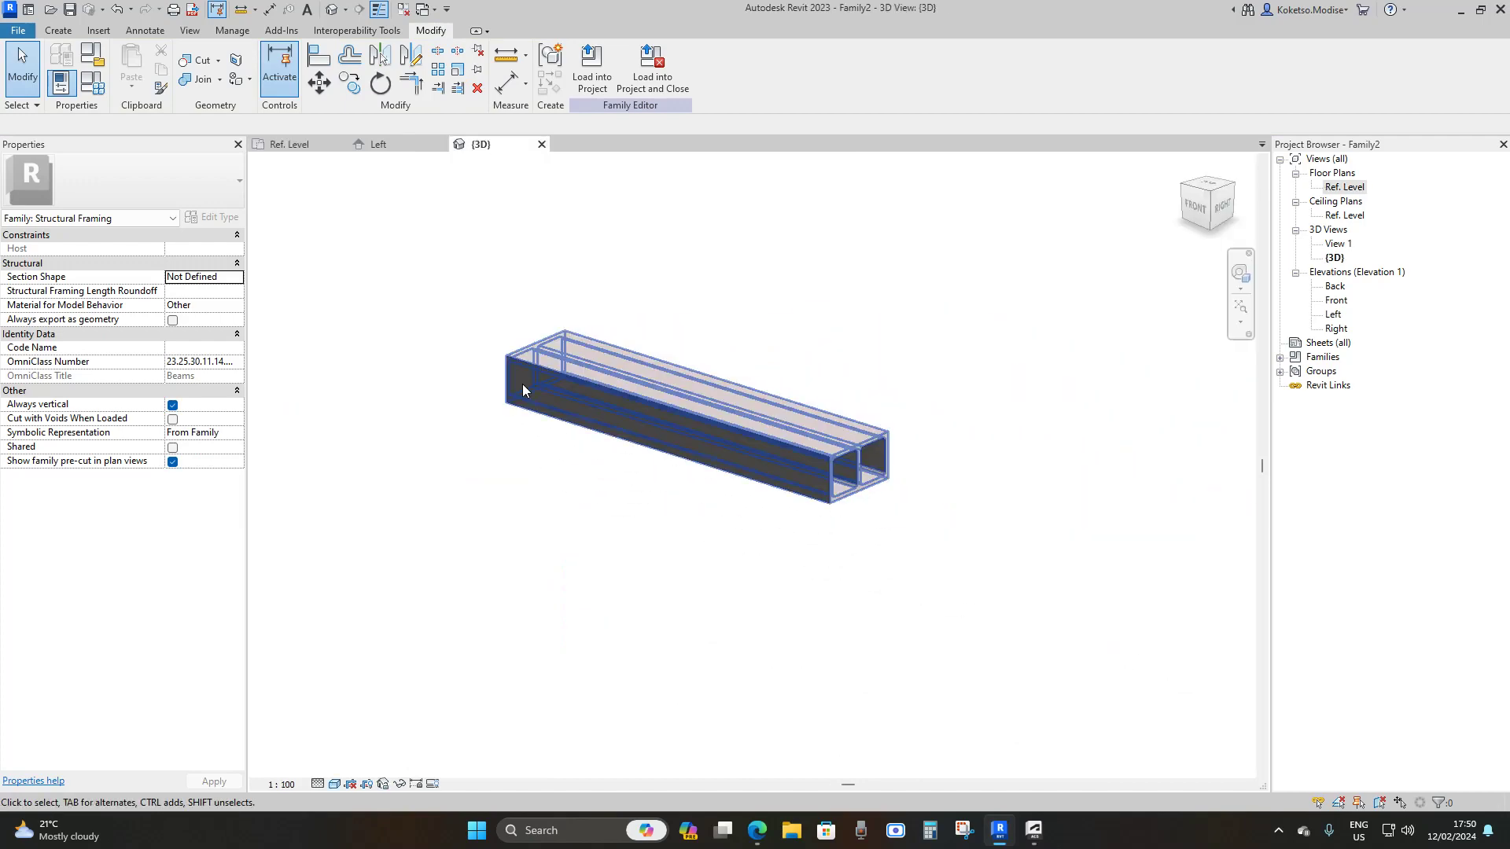
shift+middle_drag(522, 384, 512, 334)
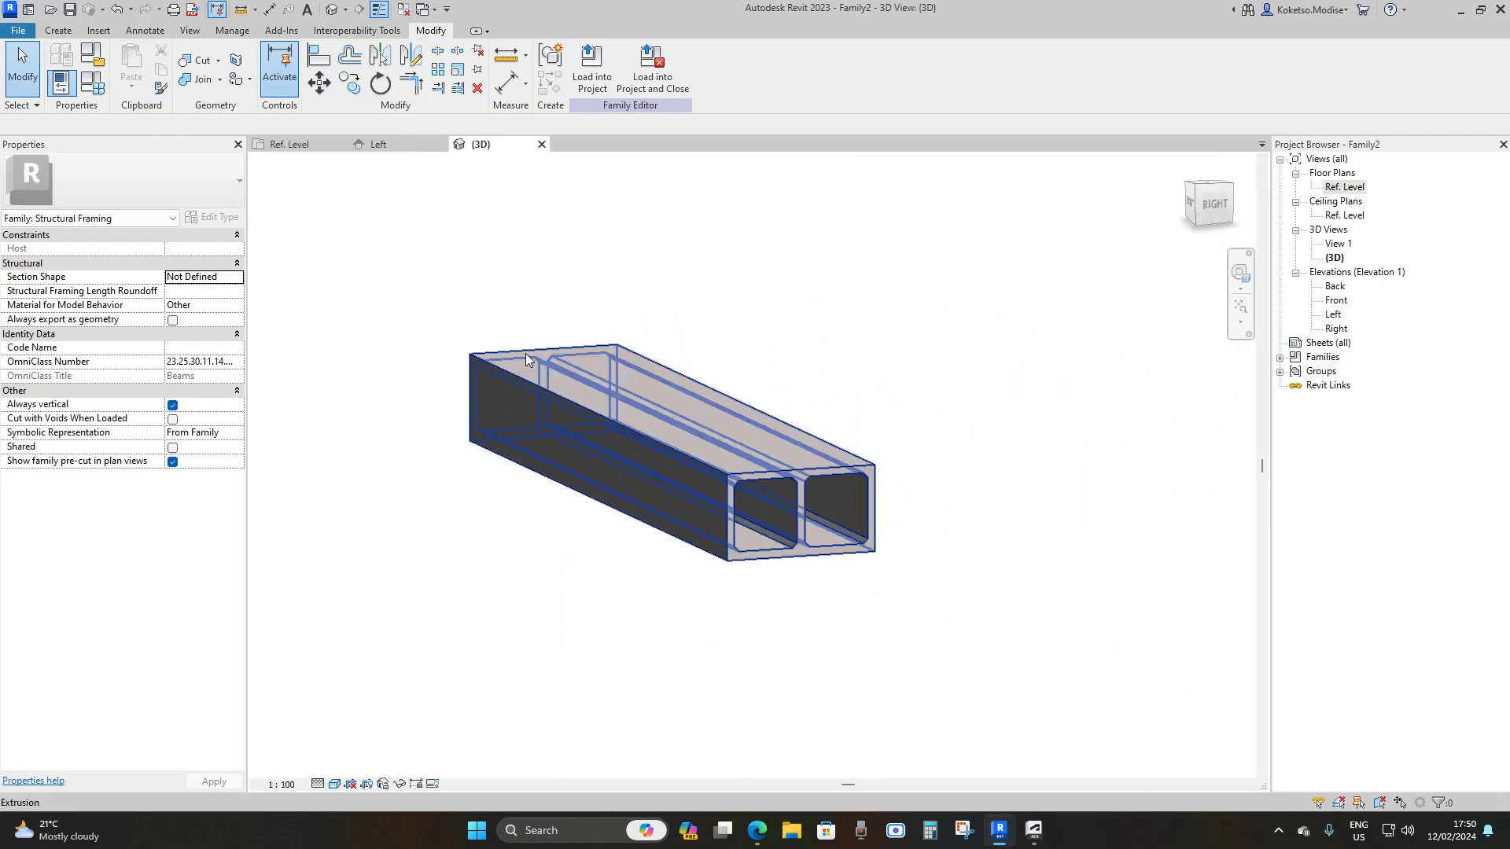
click(525, 353)
key(Escape)
scroll(803, 493, up, 2)
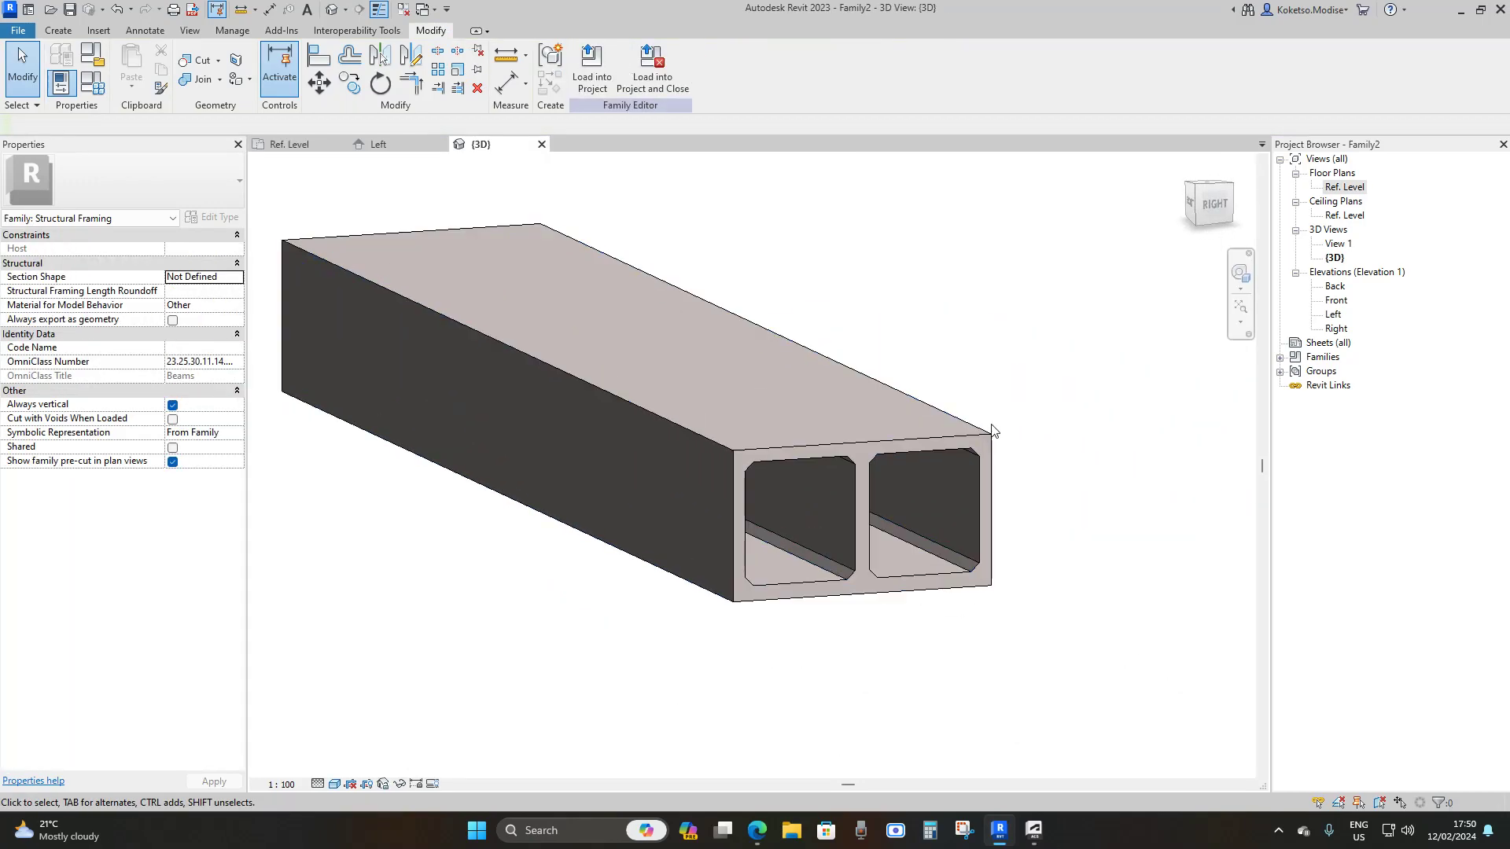
scroll(897, 361, up, 2)
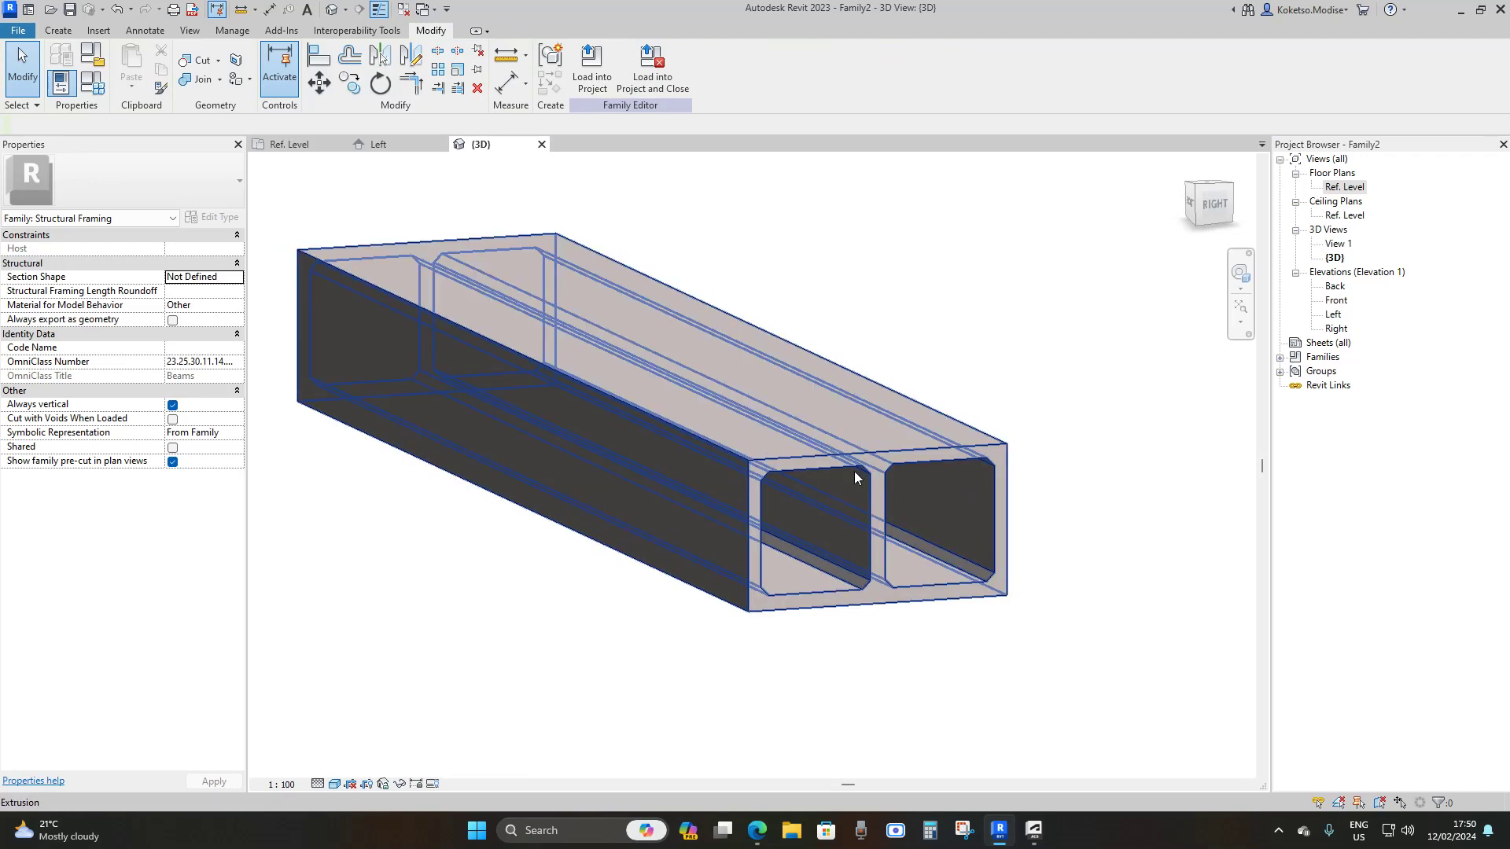
click(834, 458)
shift+middle_drag(833, 457, 635, 355)
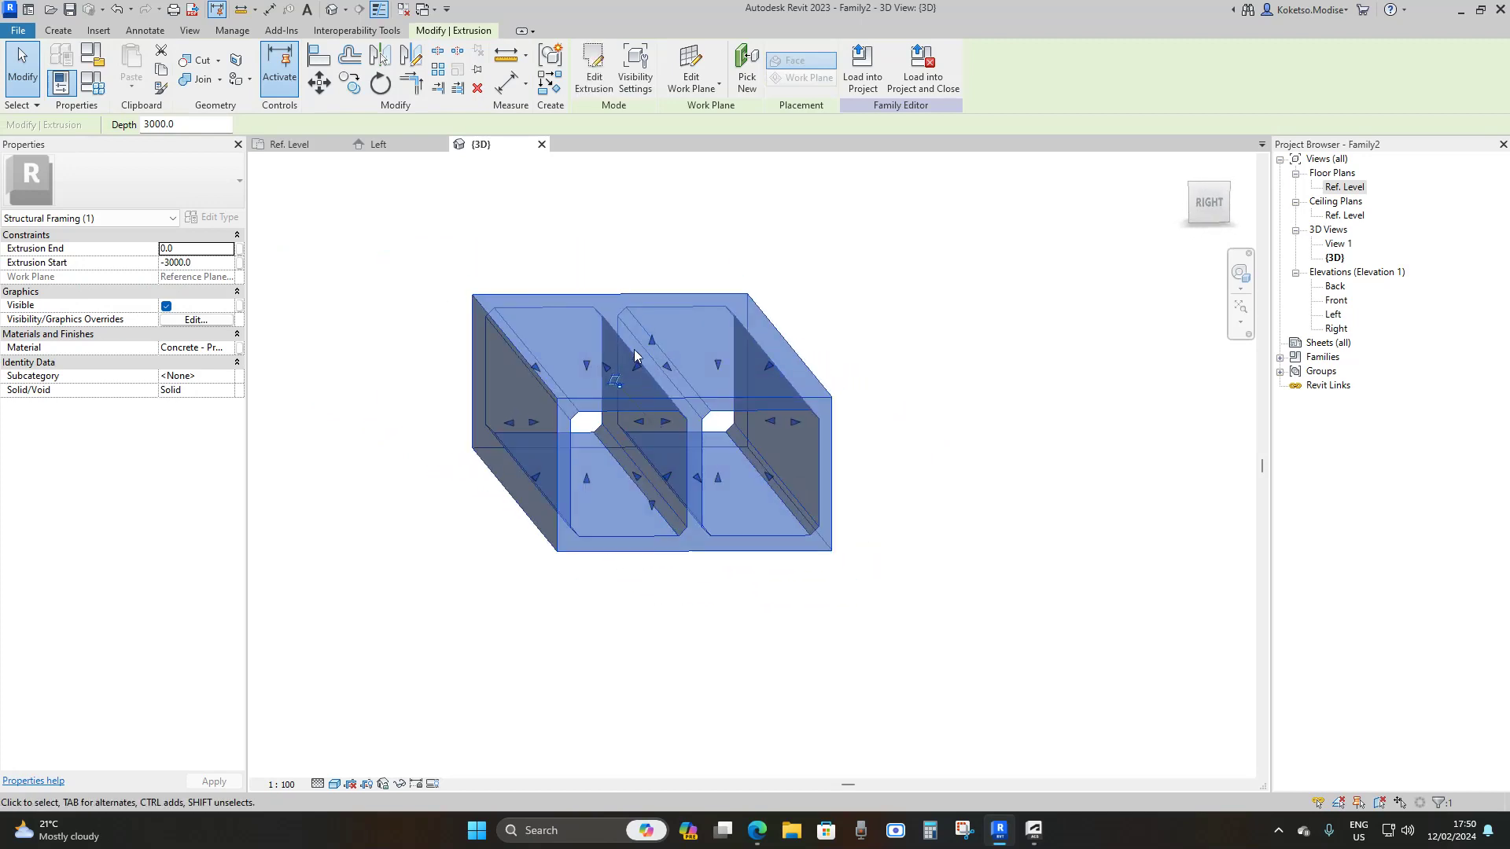
key(Escape)
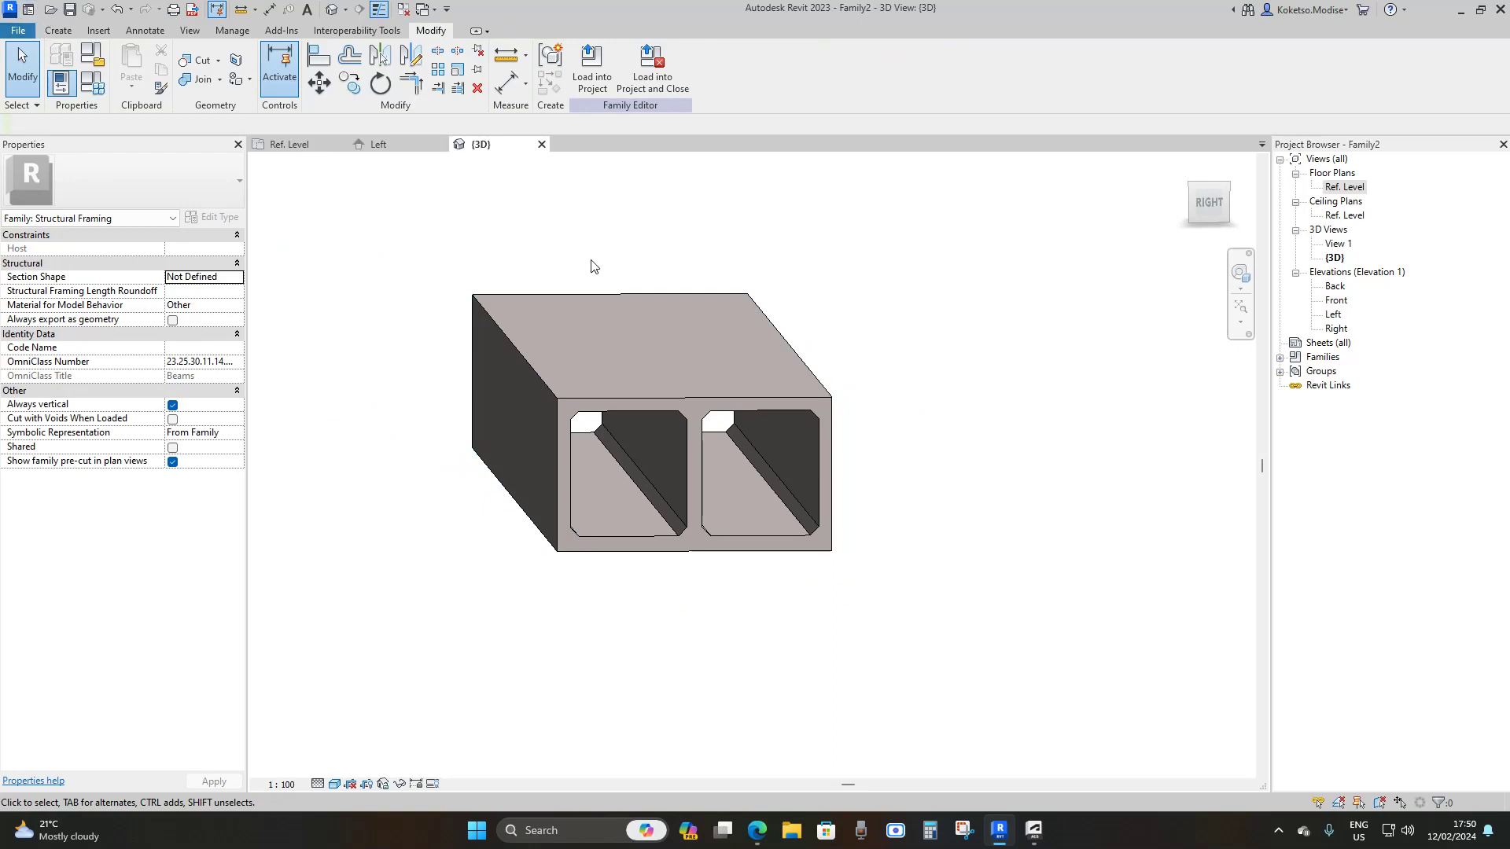
- Create a new project from the Structural Template and open its Level 1 structural plan
click(29, 11)
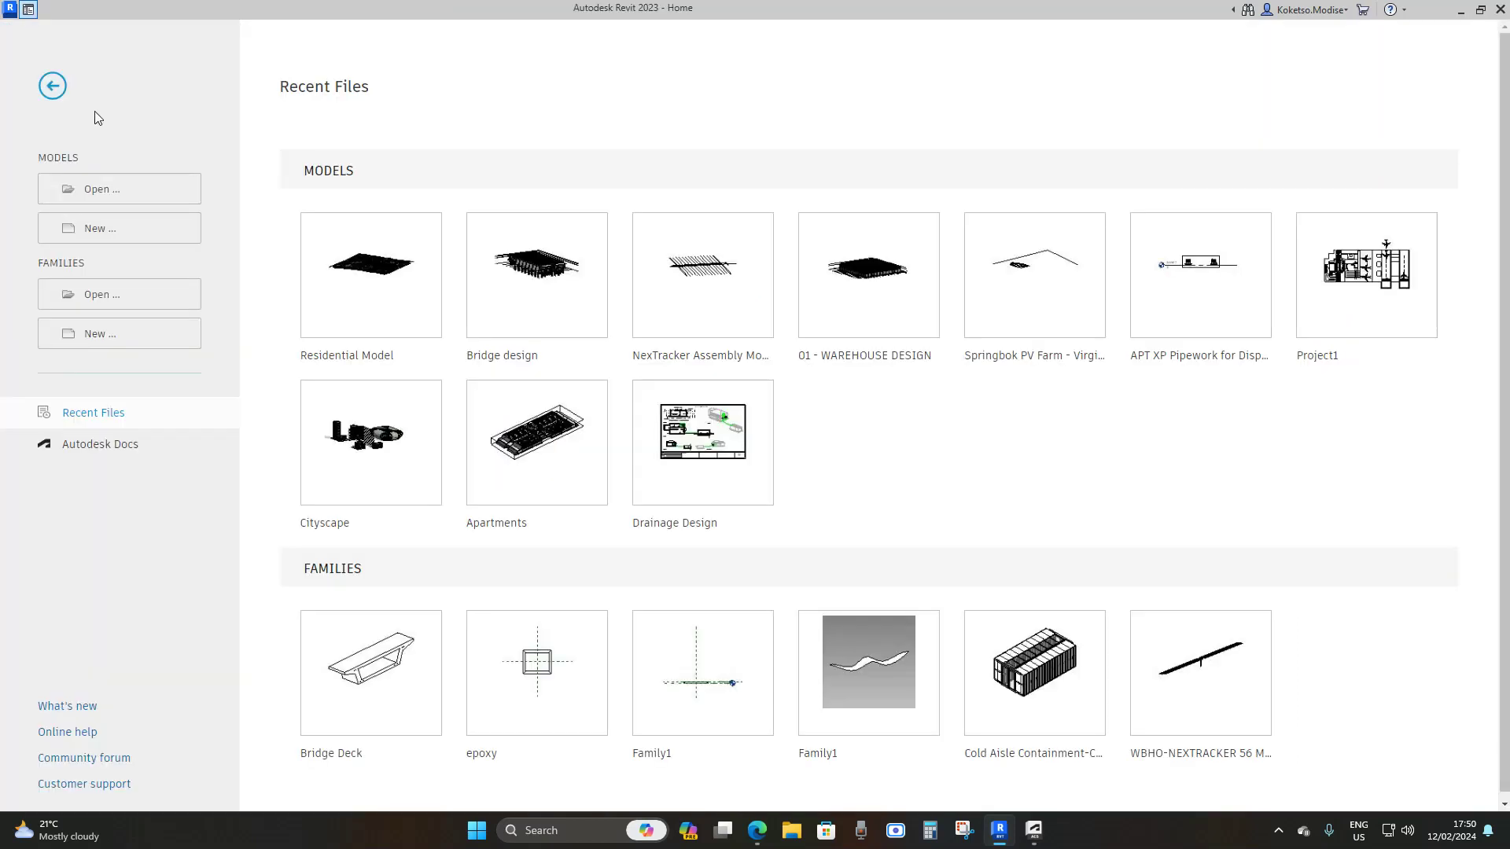
click(101, 228)
click(343, 287)
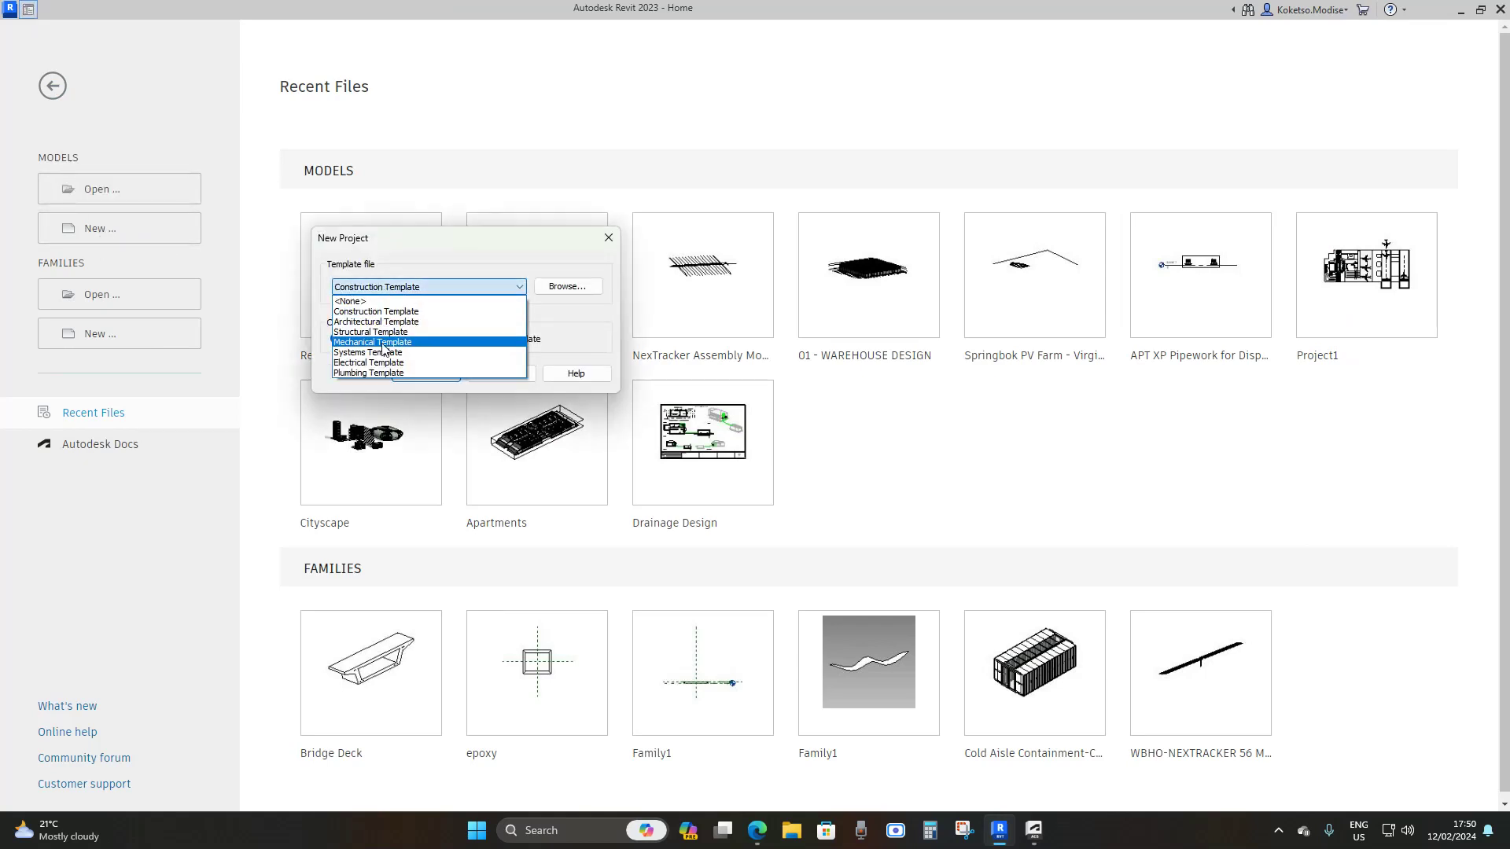
click(370, 332)
click(427, 374)
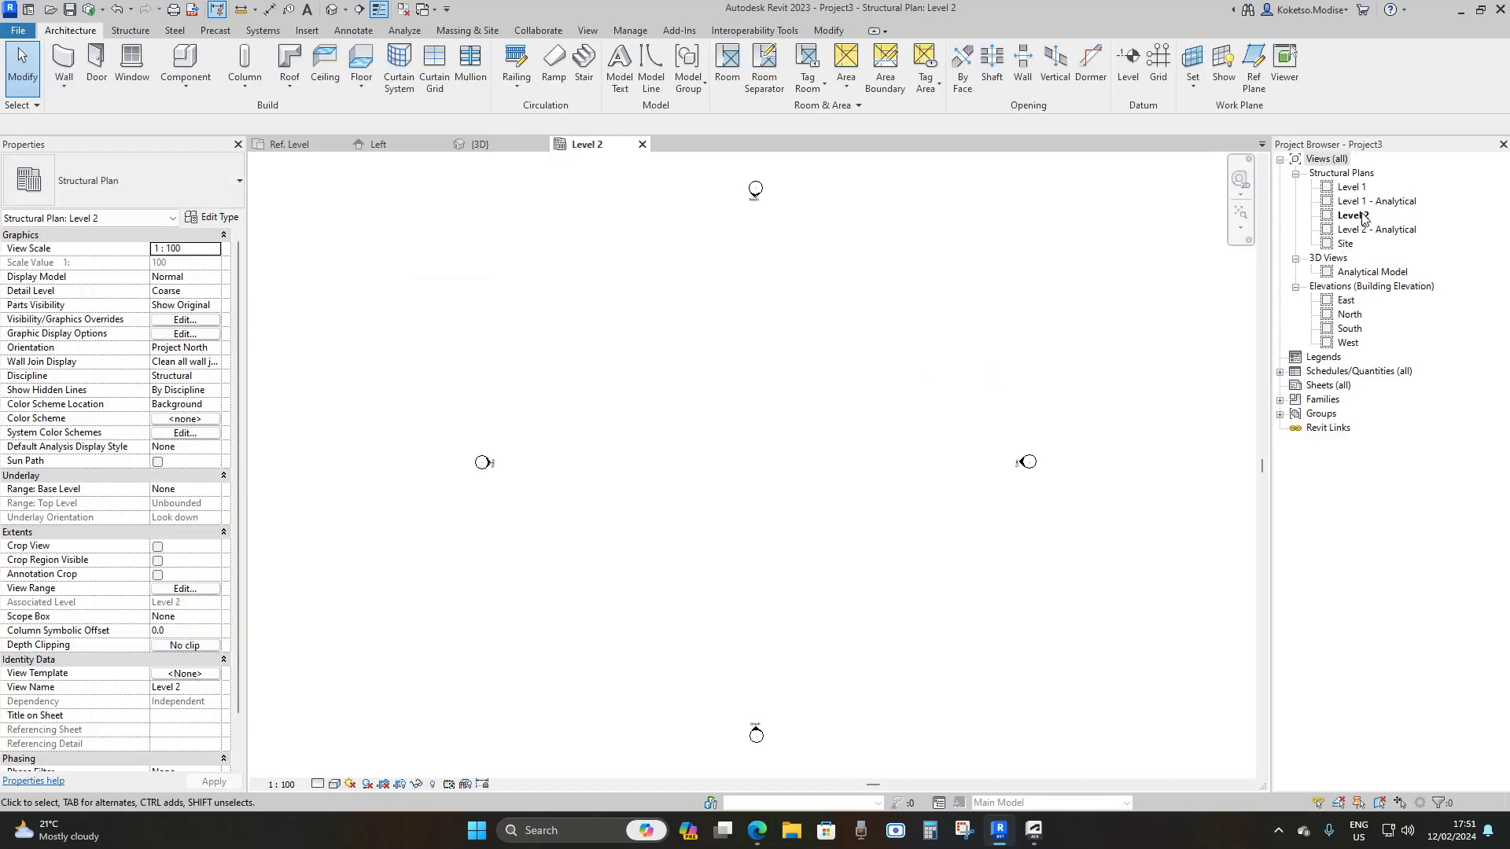
double_click(1350, 189)
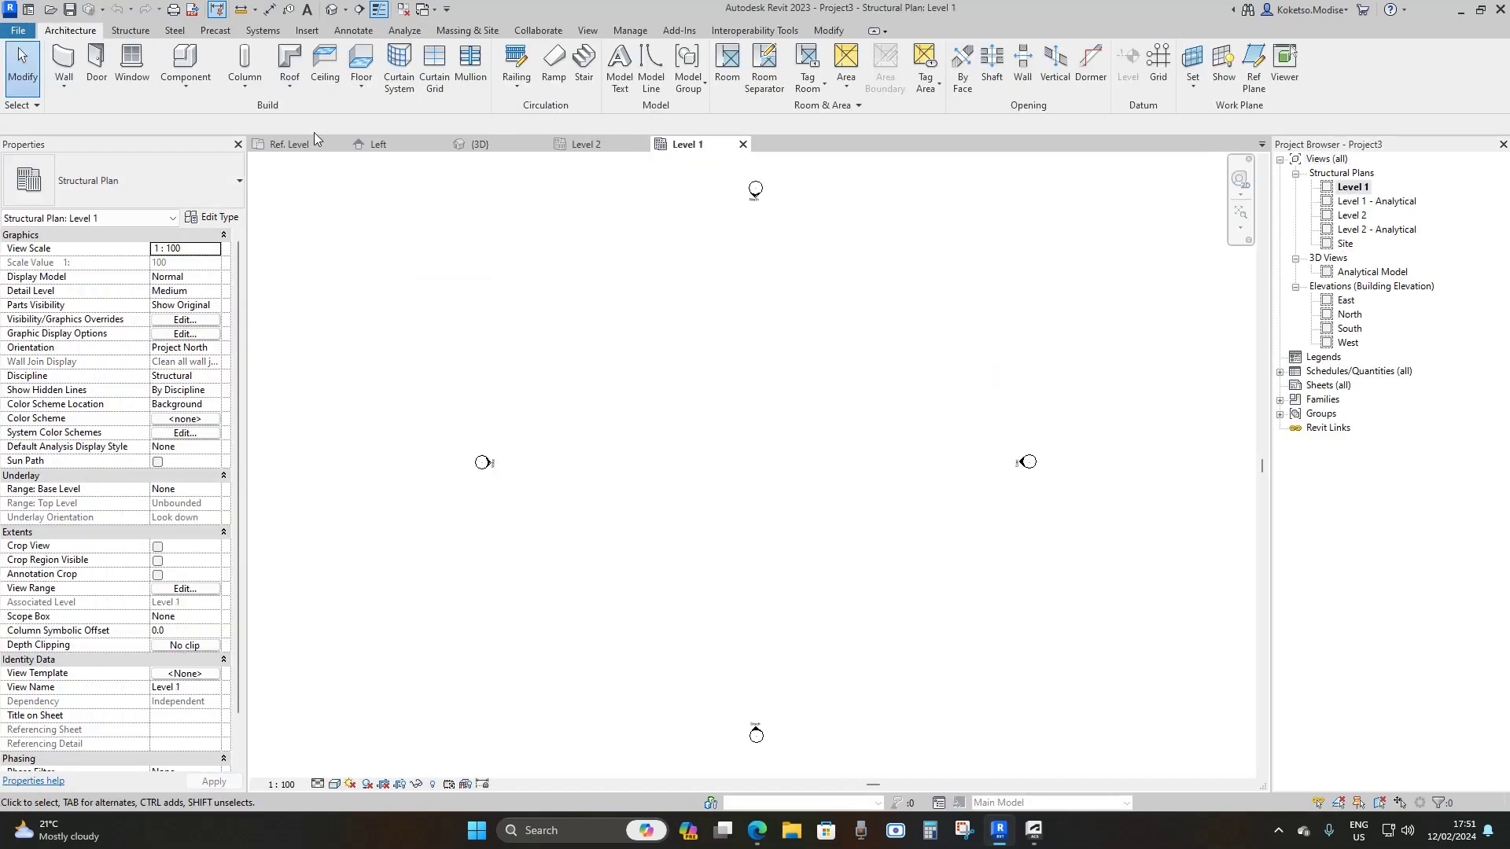
- Load the beam family into the project and close it without saving changes
click(480, 146)
shift+middle_drag(766, 395, 825, 438)
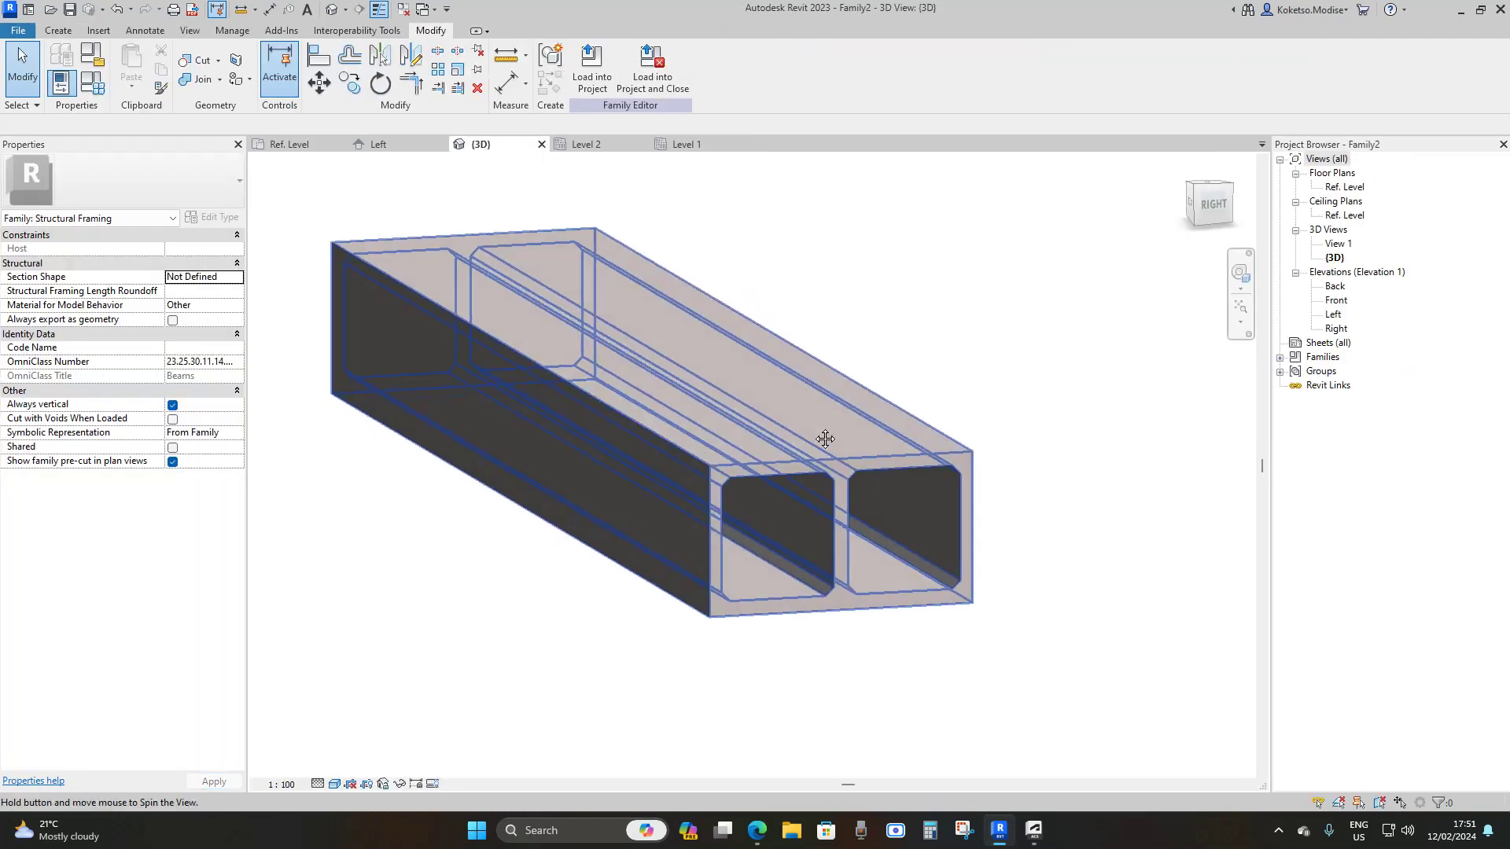
scroll(555, 321, down, 2)
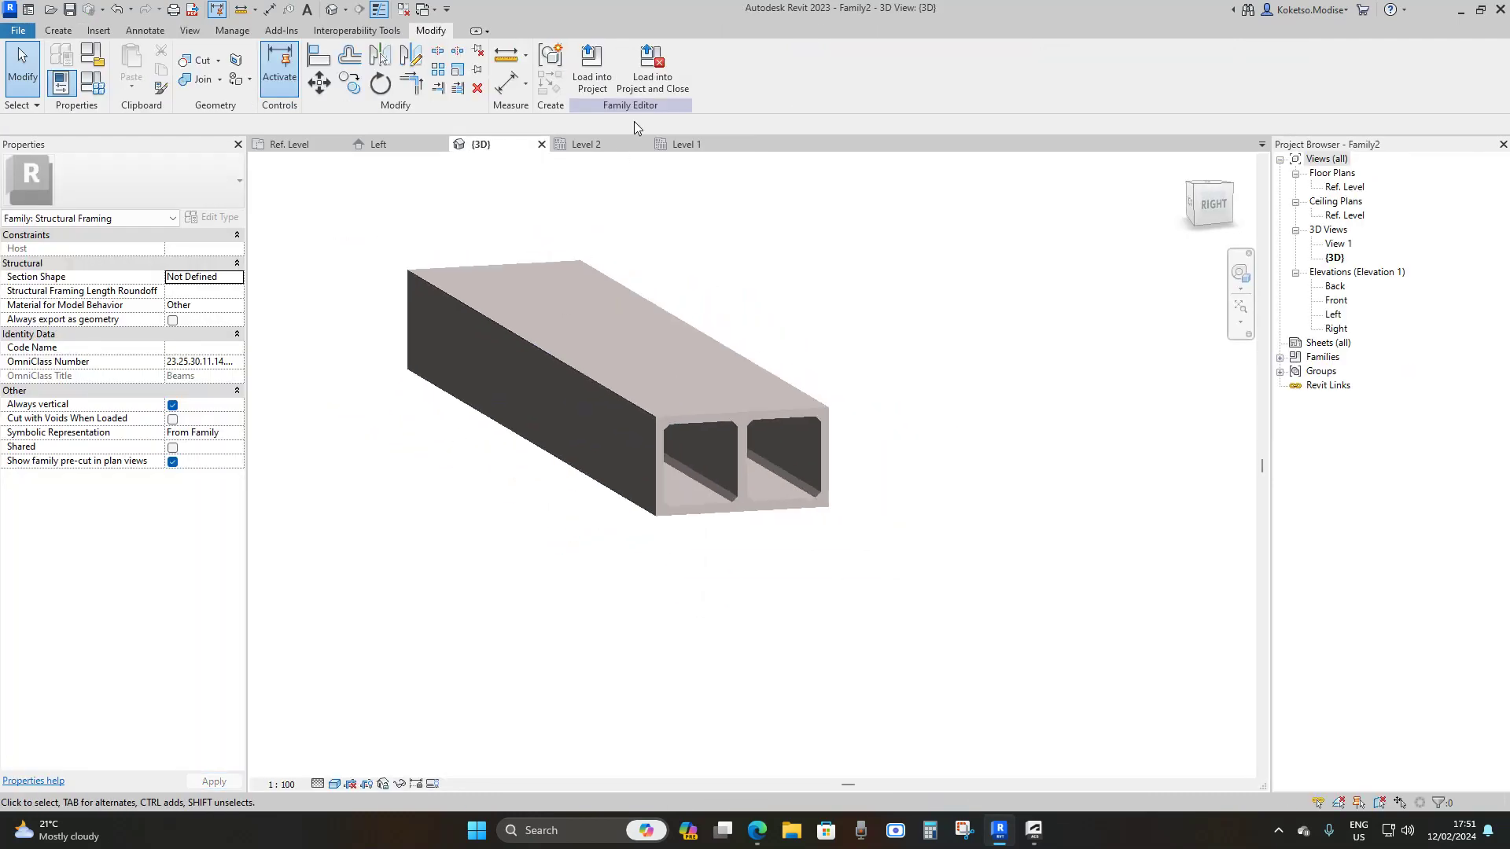
click(669, 86)
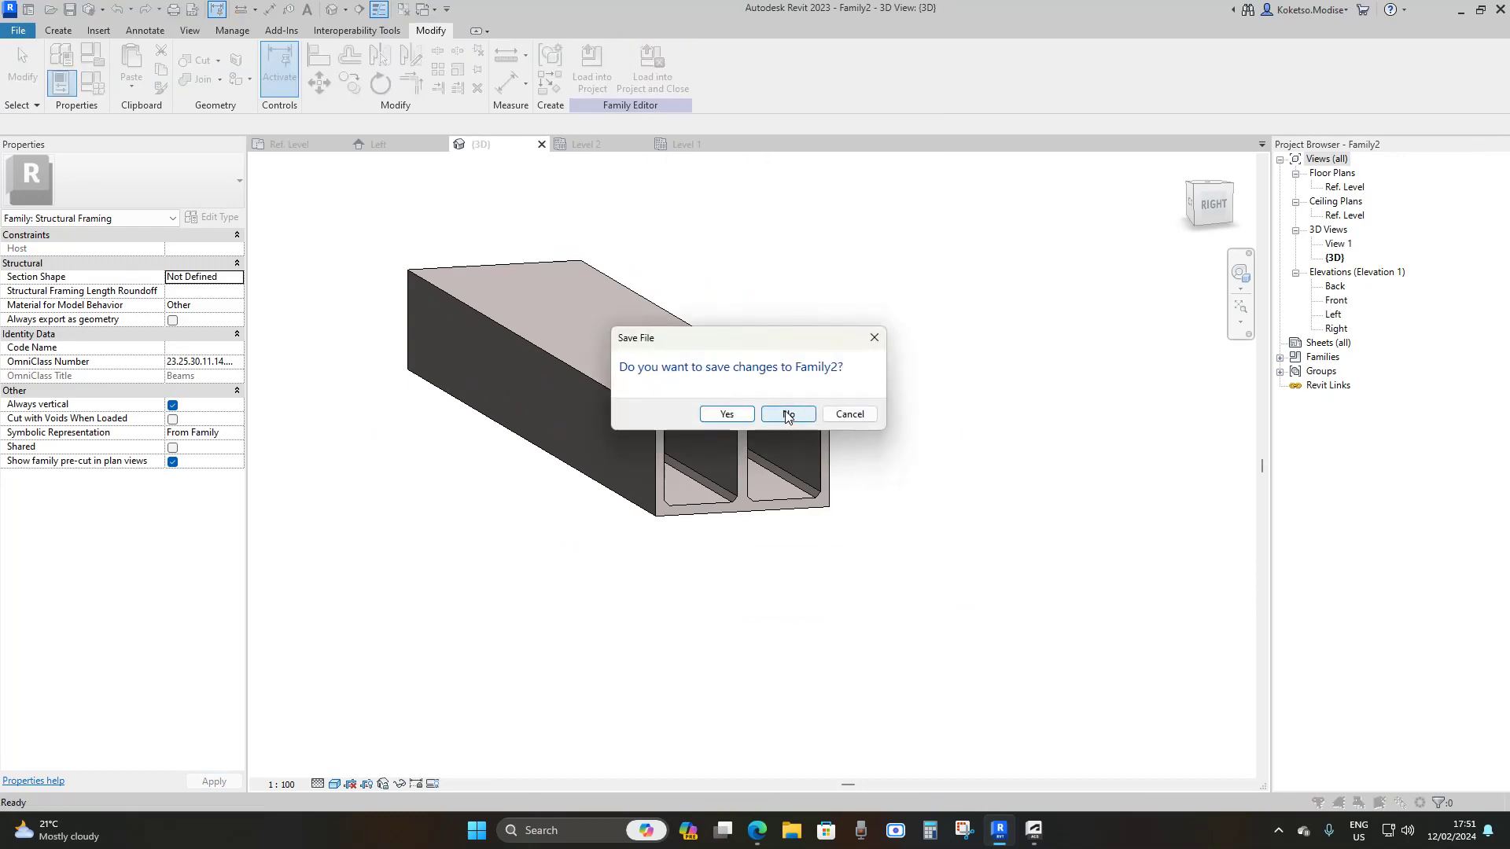
click(787, 415)
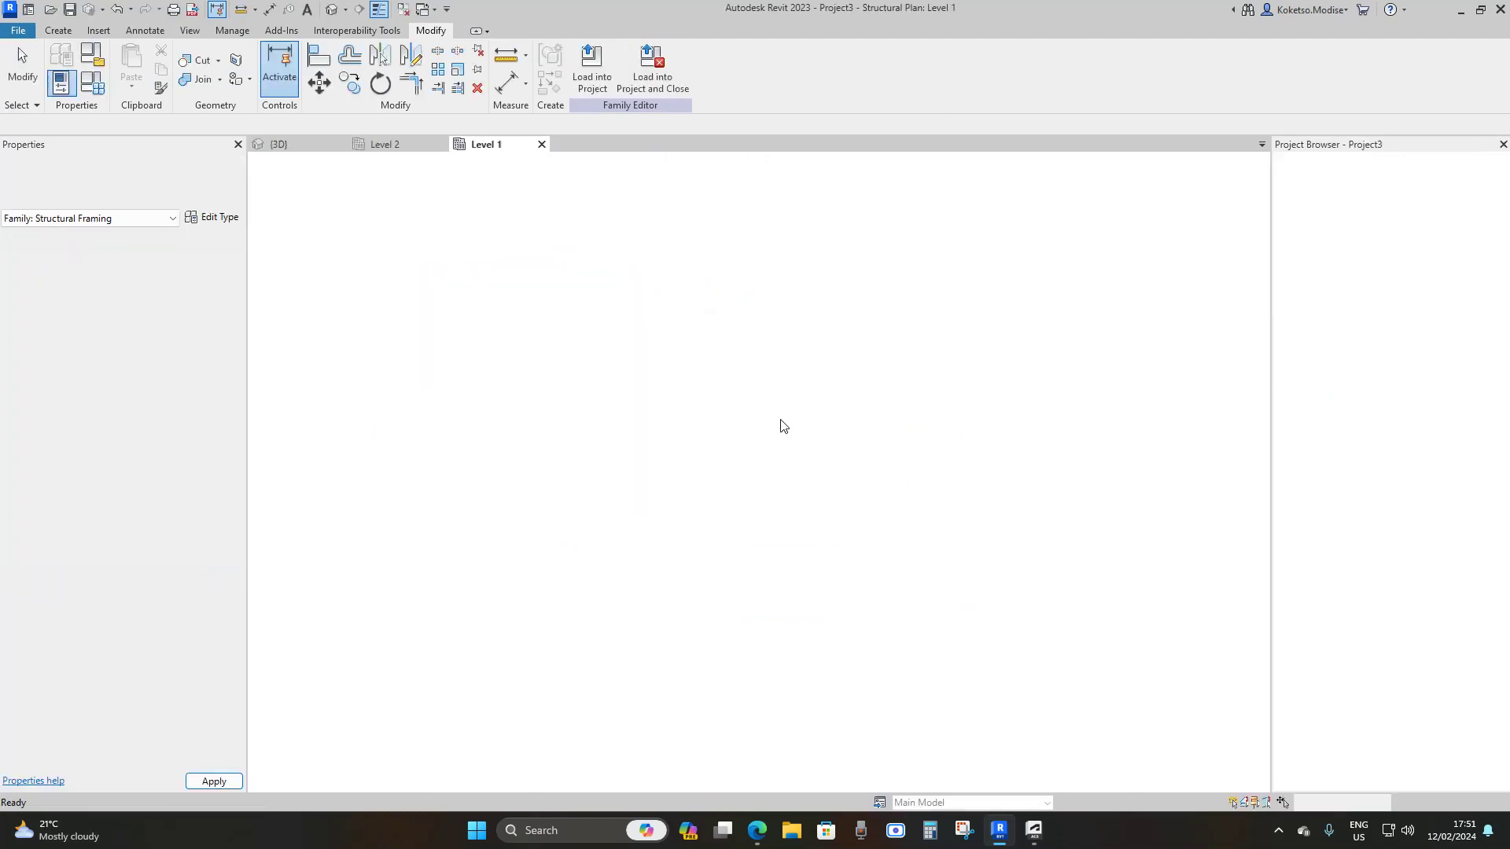
- Place a straight 38100 mm beam vertically on the Level 1 plan
click(745, 249)
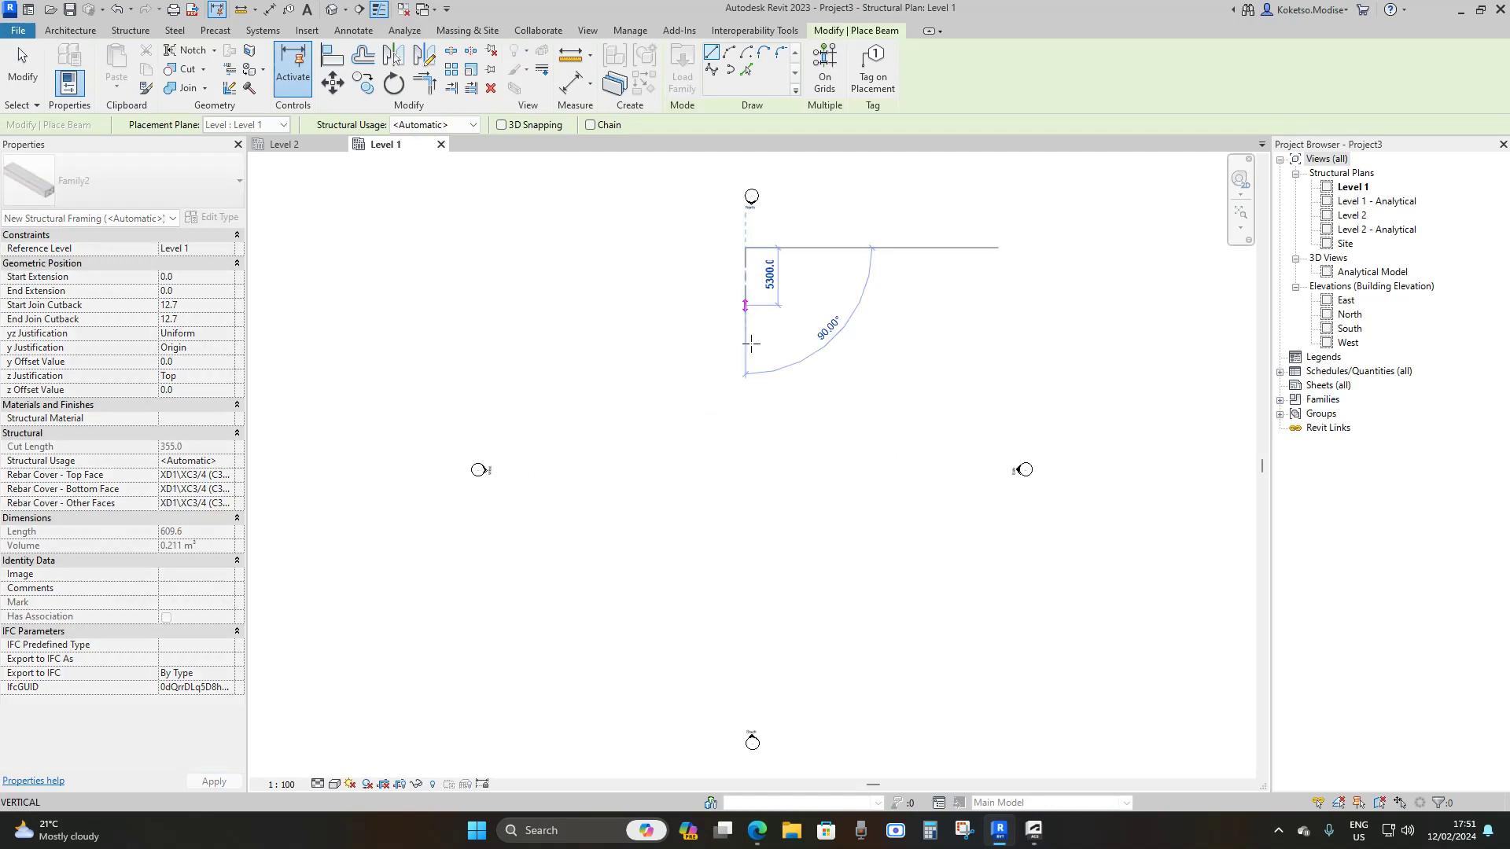
click(743, 660)
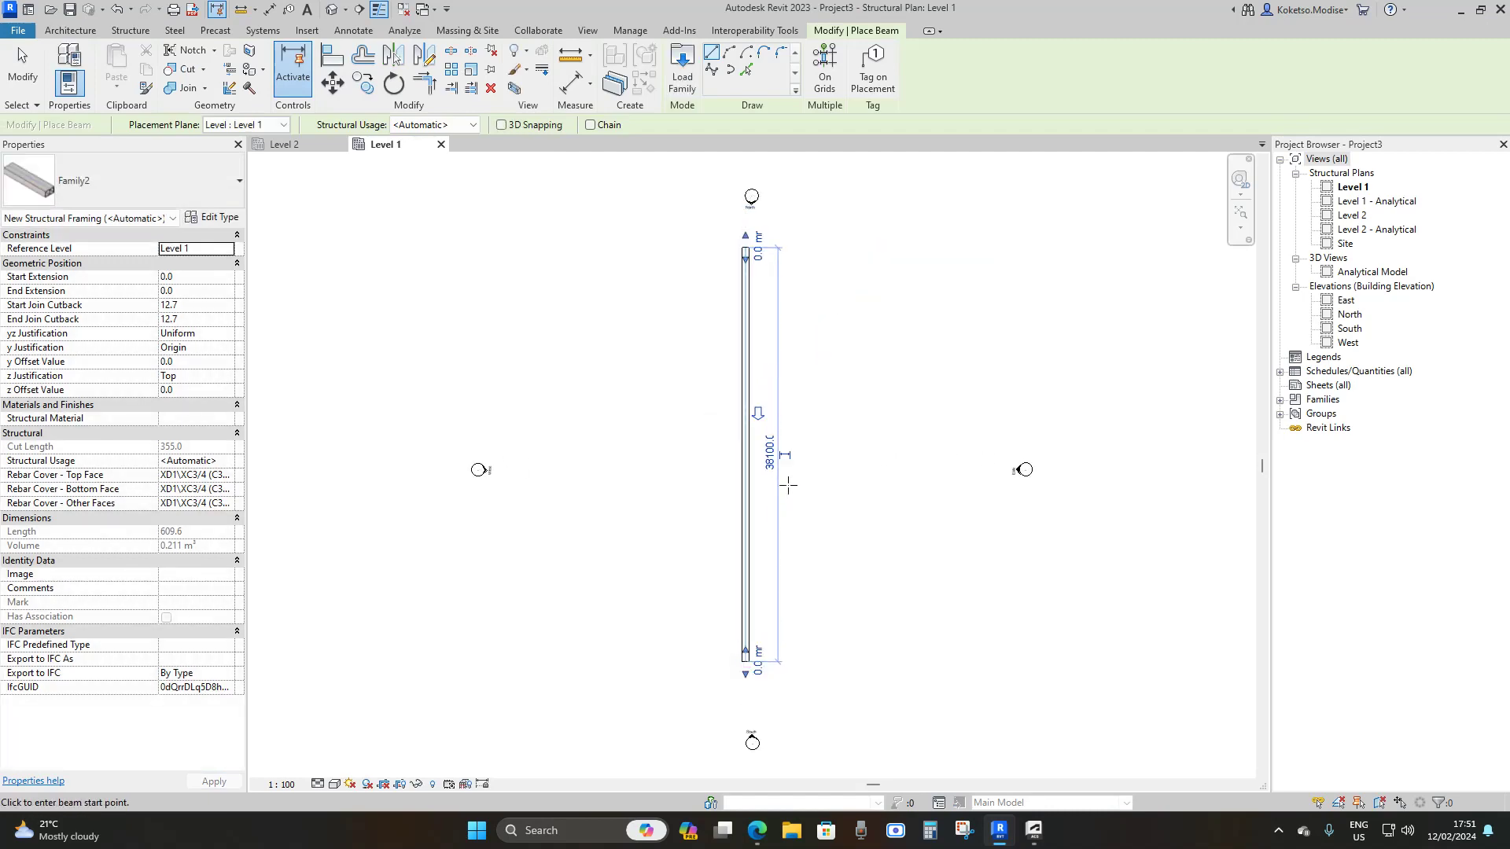
key(Escape)
key(Escape)
key(Escape)
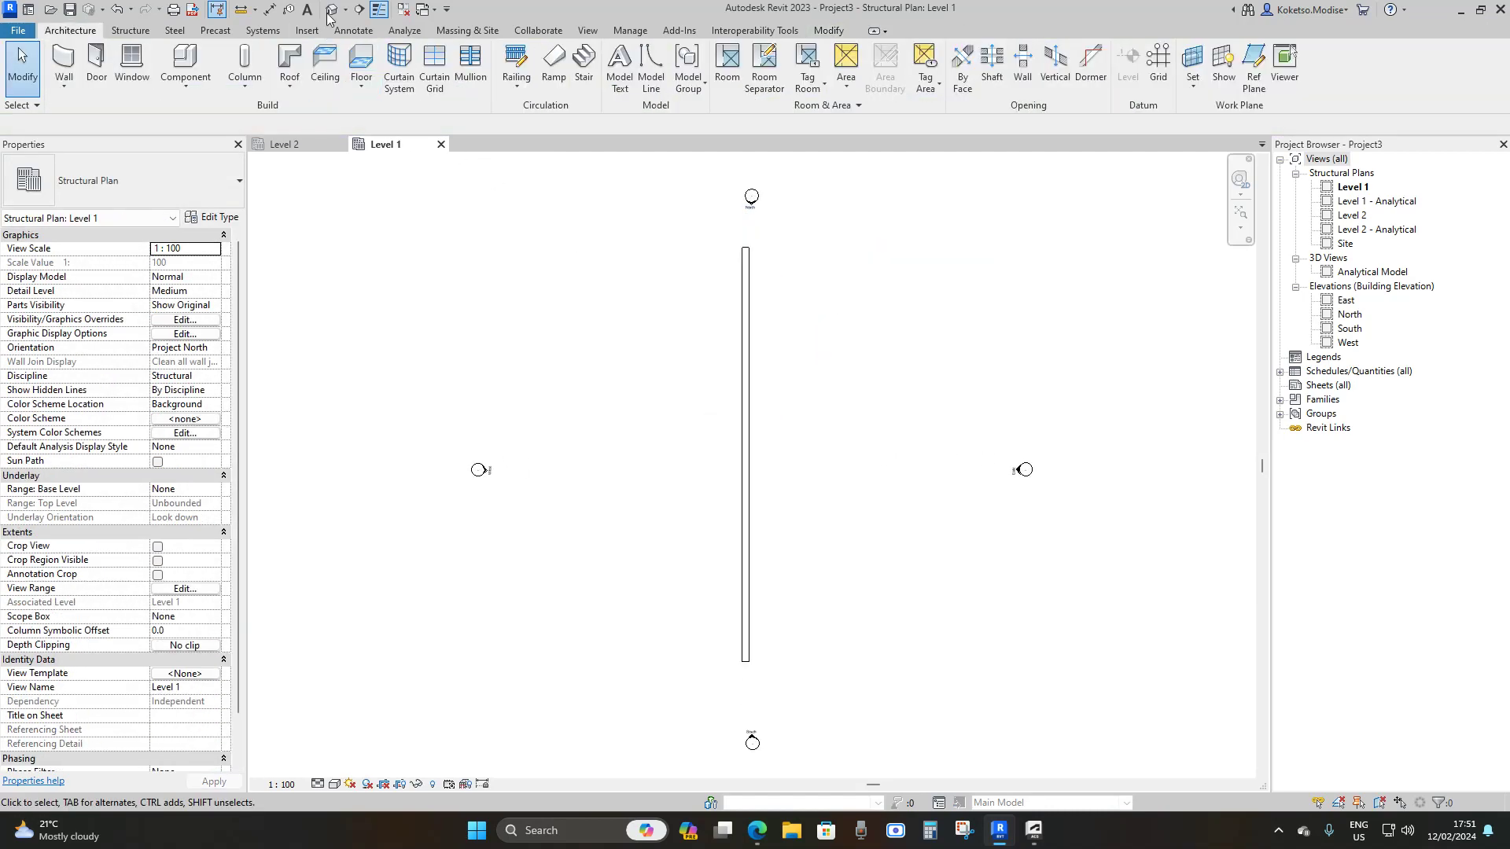
- Show the beam in the default 3D view at Fine detail with Shaded visual style
click(330, 10)
shift+middle_drag(802, 566, 269, 693)
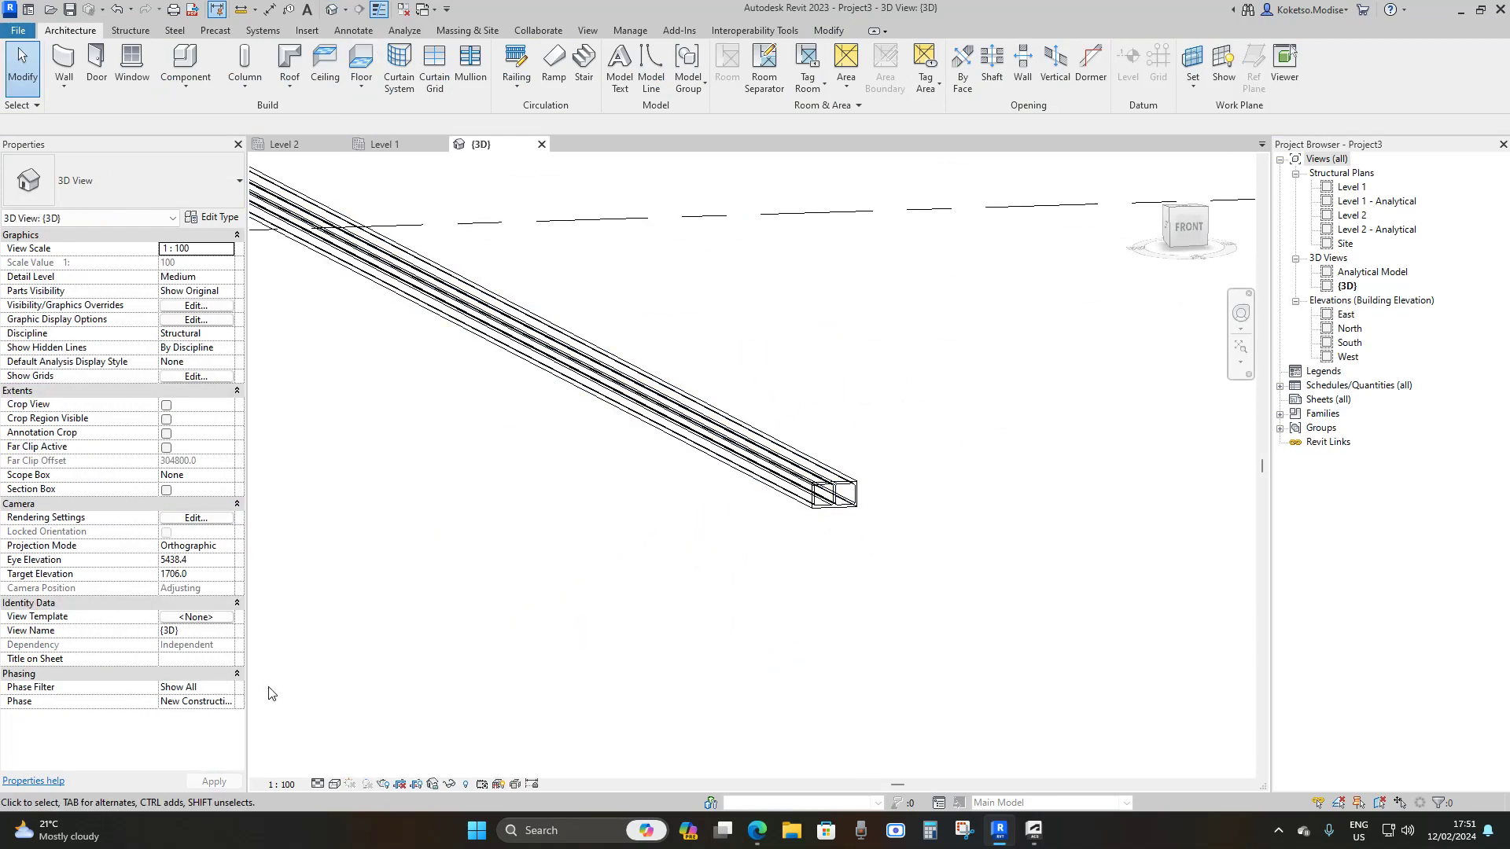
click(317, 784)
click(350, 768)
click(335, 785)
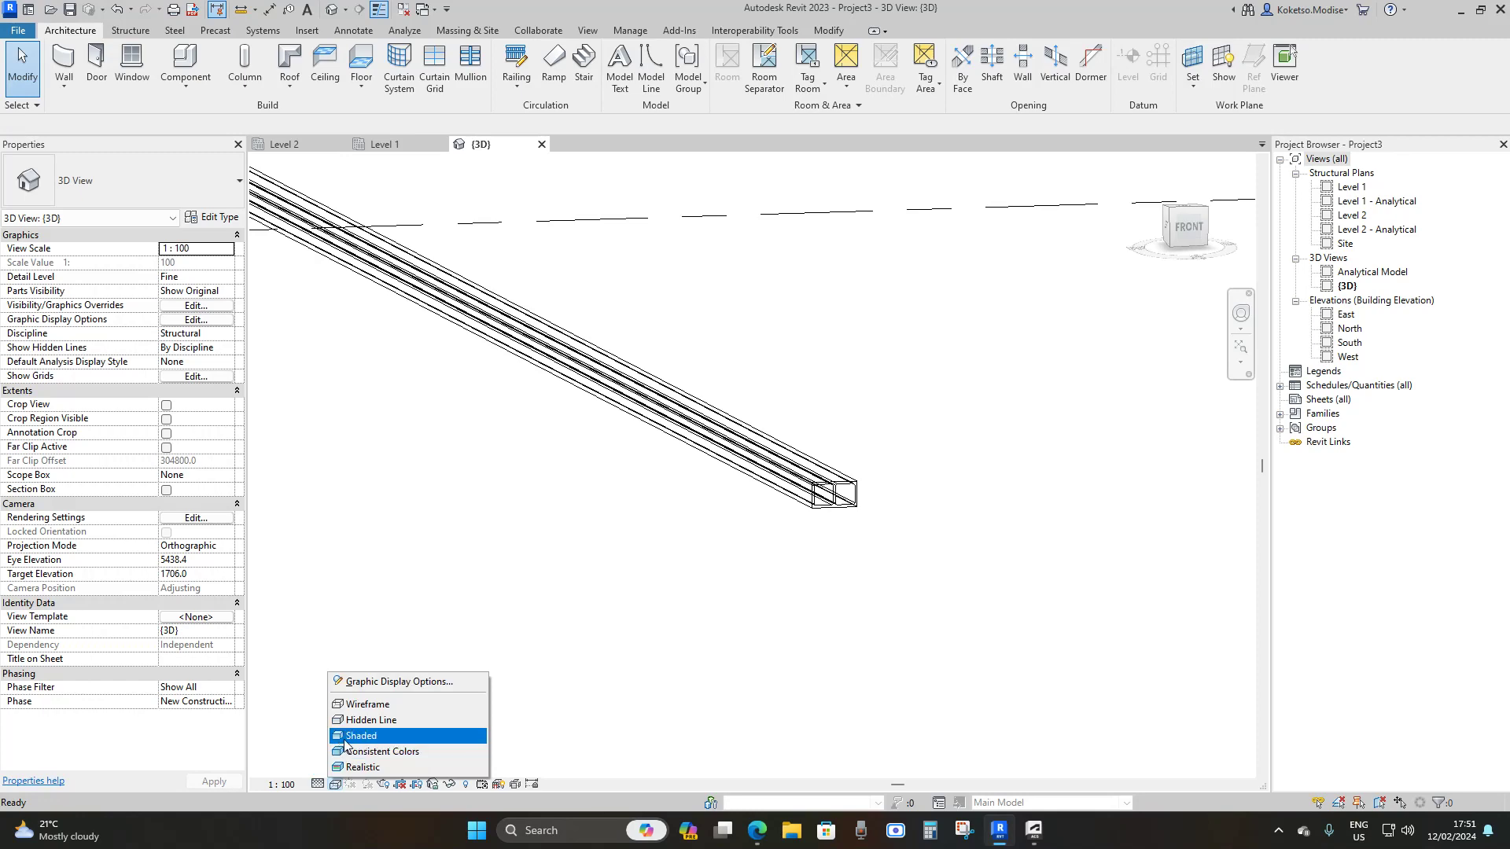
click(361, 735)
- Orbit around the beam's end, check its properties, then return to Level 1
mouse_move(881, 511)
shift+middle_down()
mouse_move(685, 488)
mouse_move(569, 590)
mouse_move(718, 621)
mouse_move(708, 598)
mouse_move(720, 606)
shift+middle_up()
scroll(667, 474, up, 2)
click(668, 474)
click(708, 598)
scroll(707, 602, up, 2)
scroll(703, 598, down, 3)
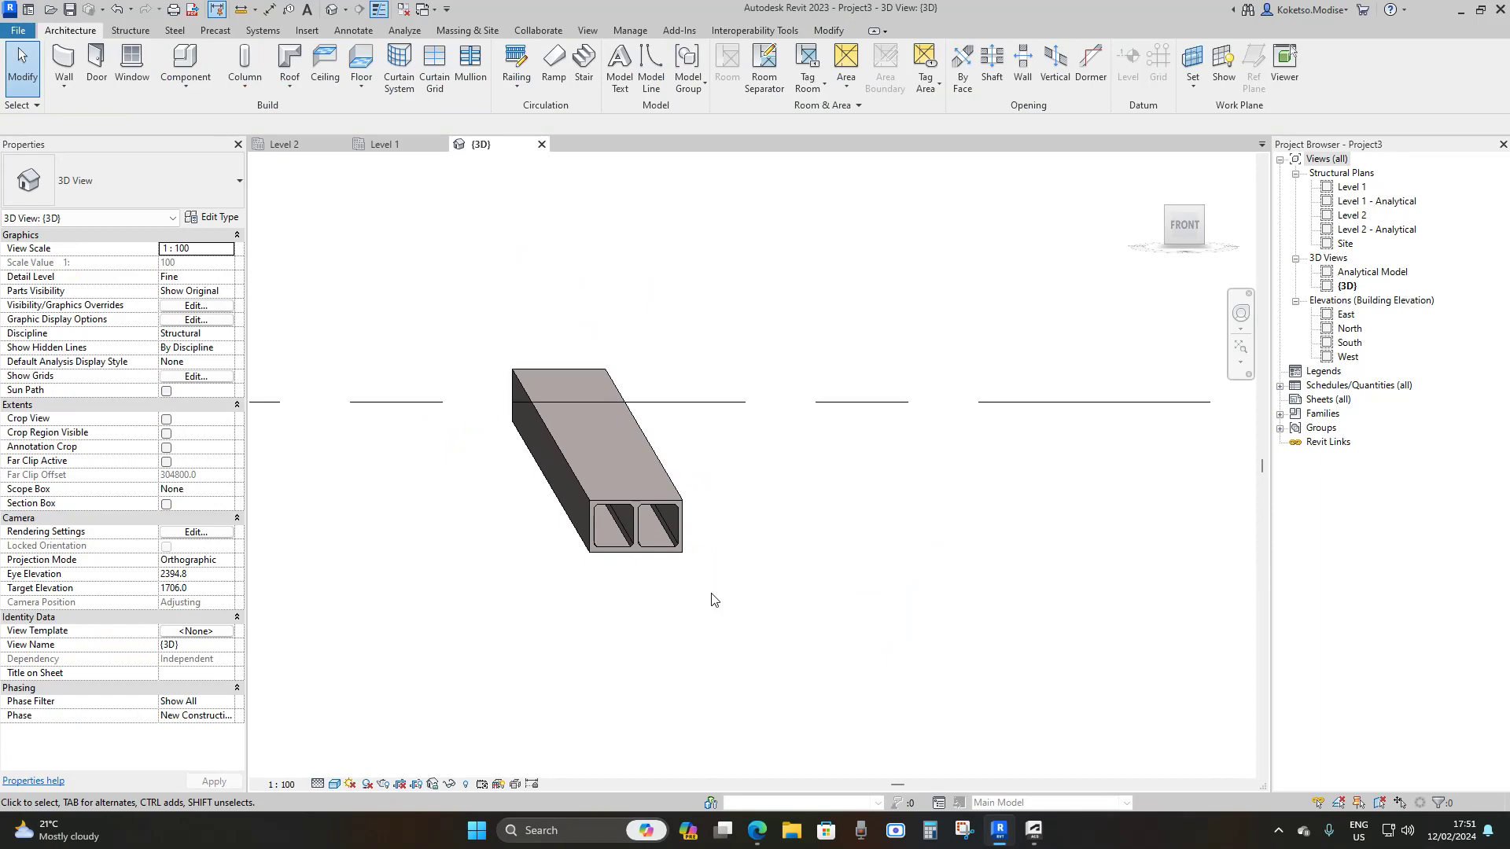
shift+middle_drag(676, 508, 712, 578)
click(652, 479)
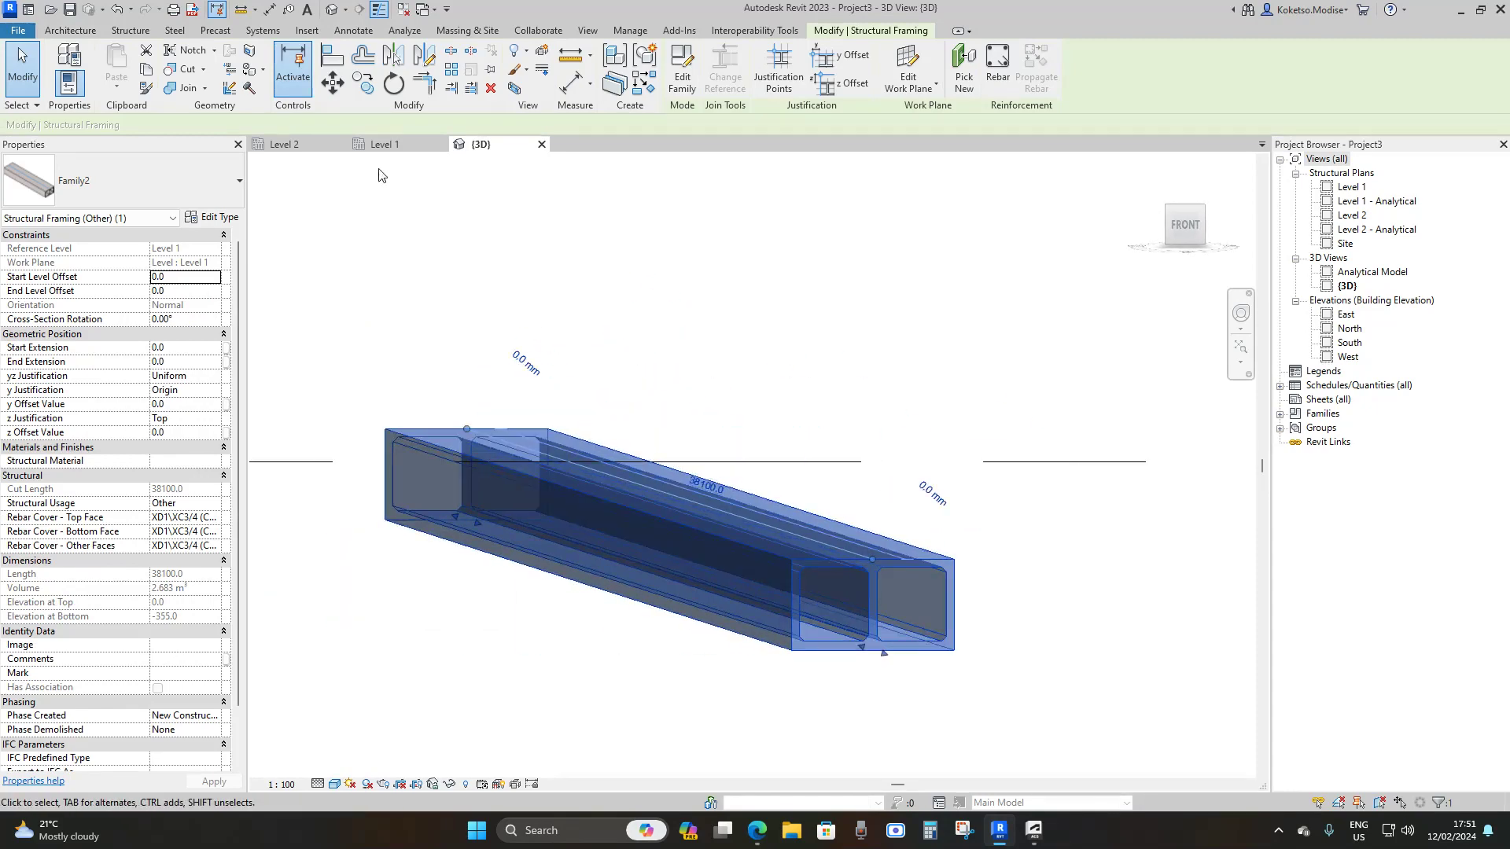
click(388, 145)
- Draw a start-end-radius arc beam beside the straight beam on Level 1
click(803, 438)
middle_drag(802, 437, 681, 472)
scroll(679, 464, up, 2)
click(127, 31)
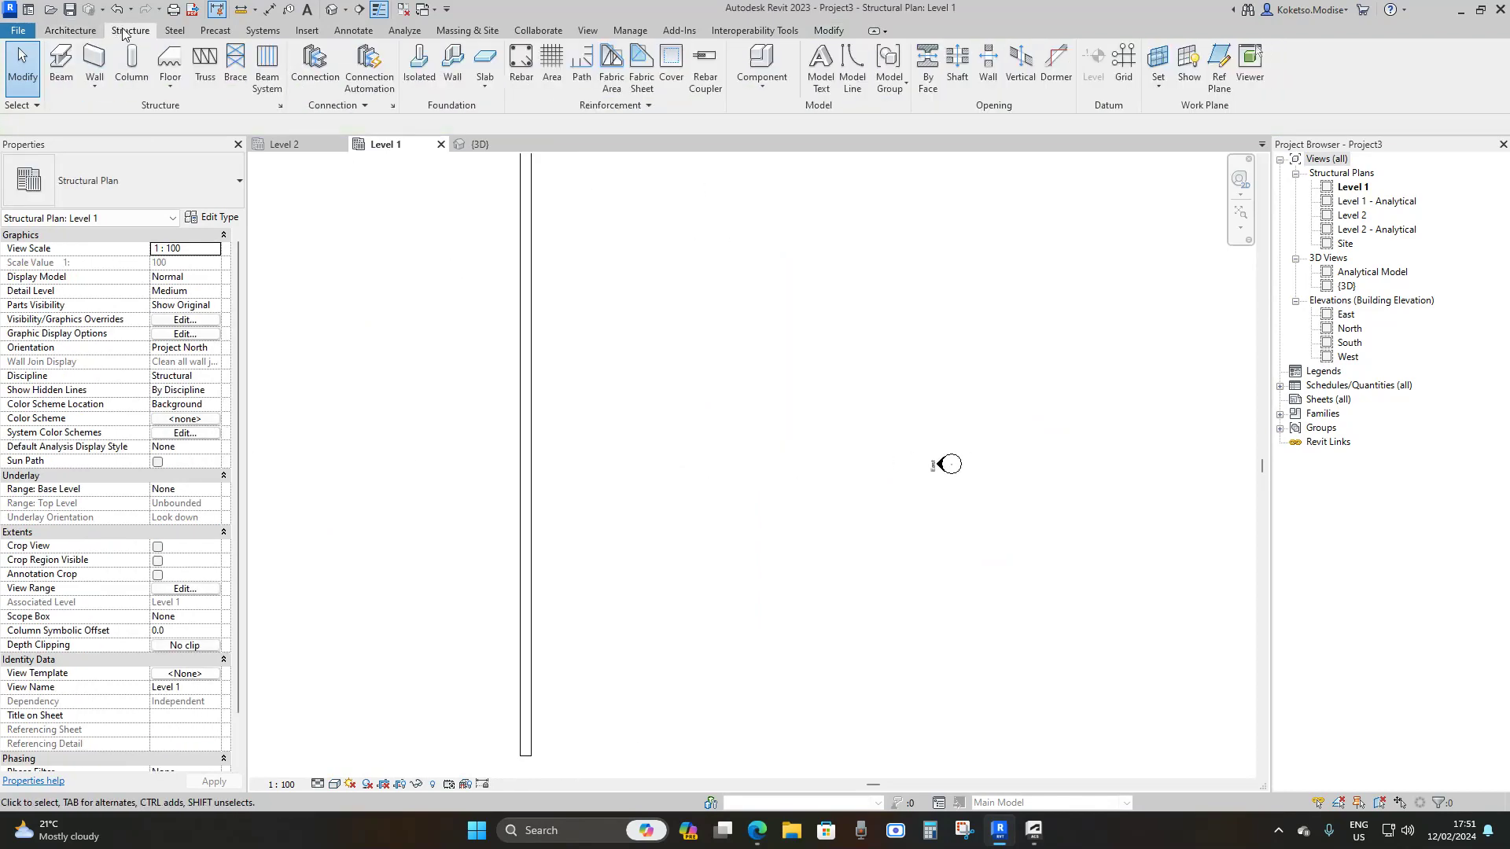
click(61, 67)
scroll(670, 381, up, 1)
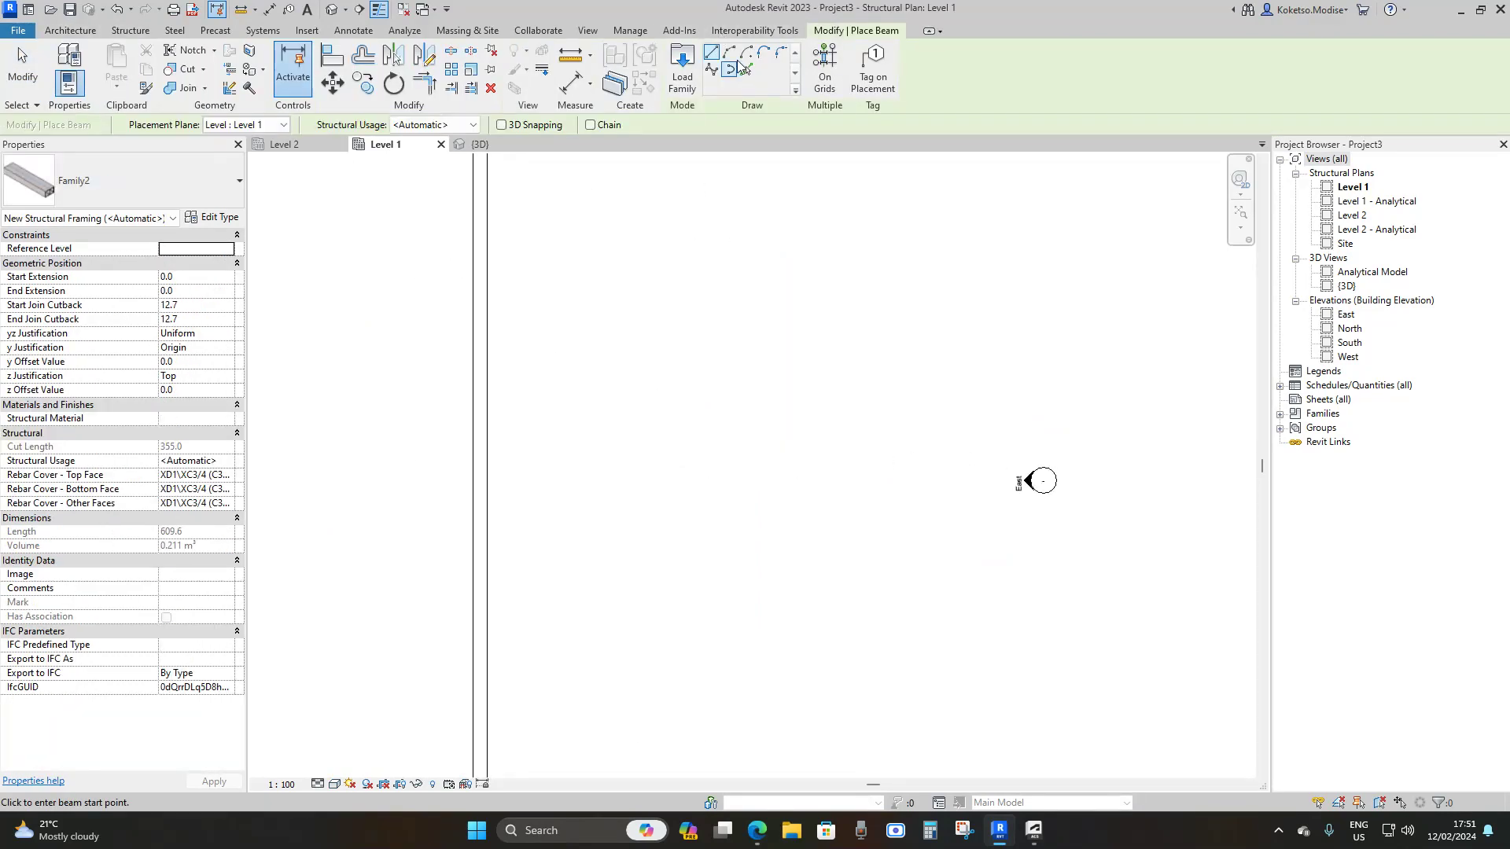
click(699, 289)
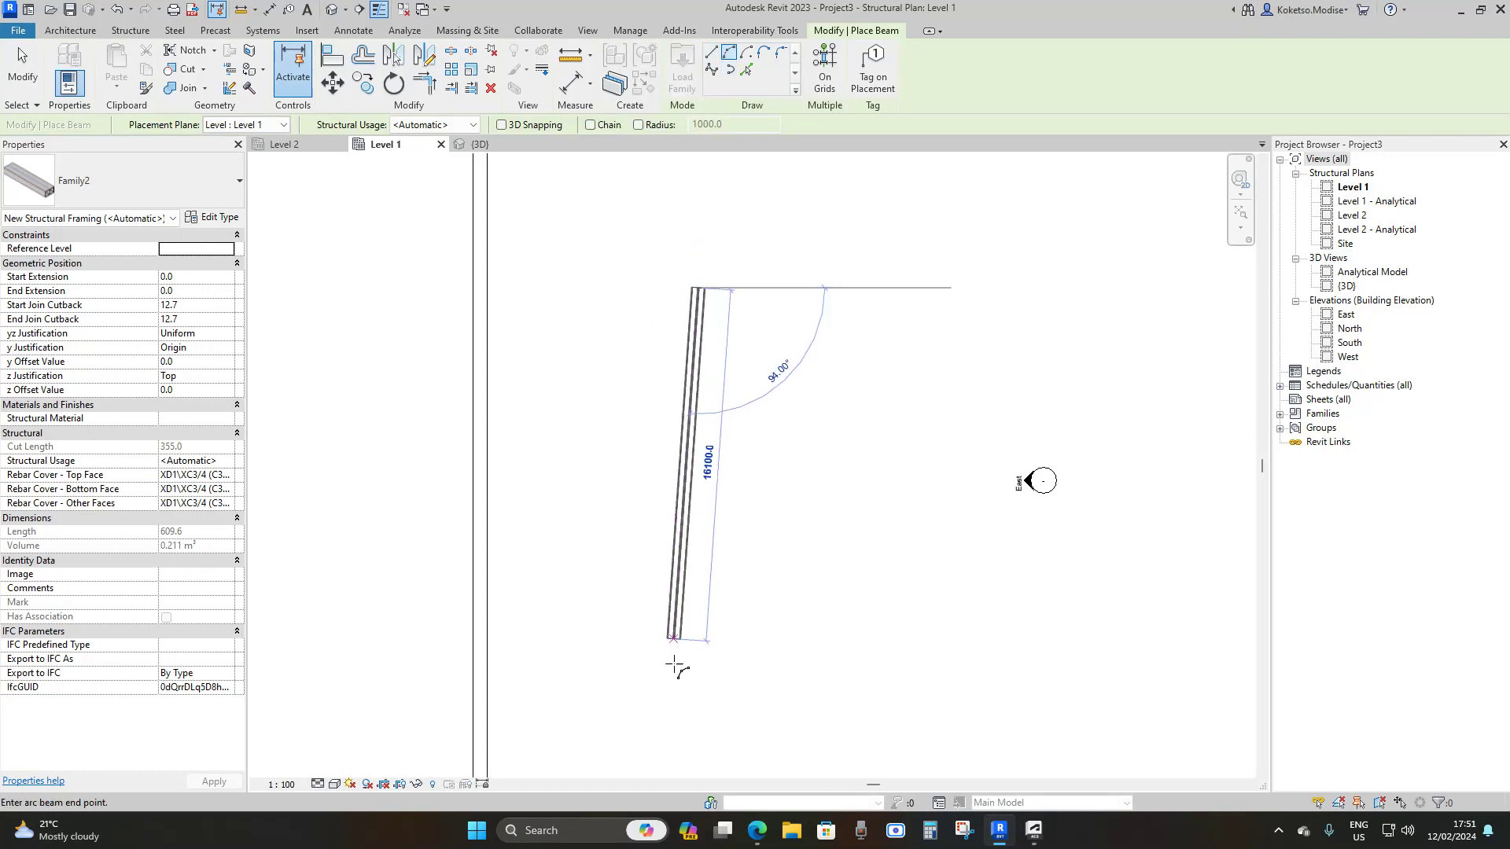
click(699, 595)
scroll(670, 437, up, 1)
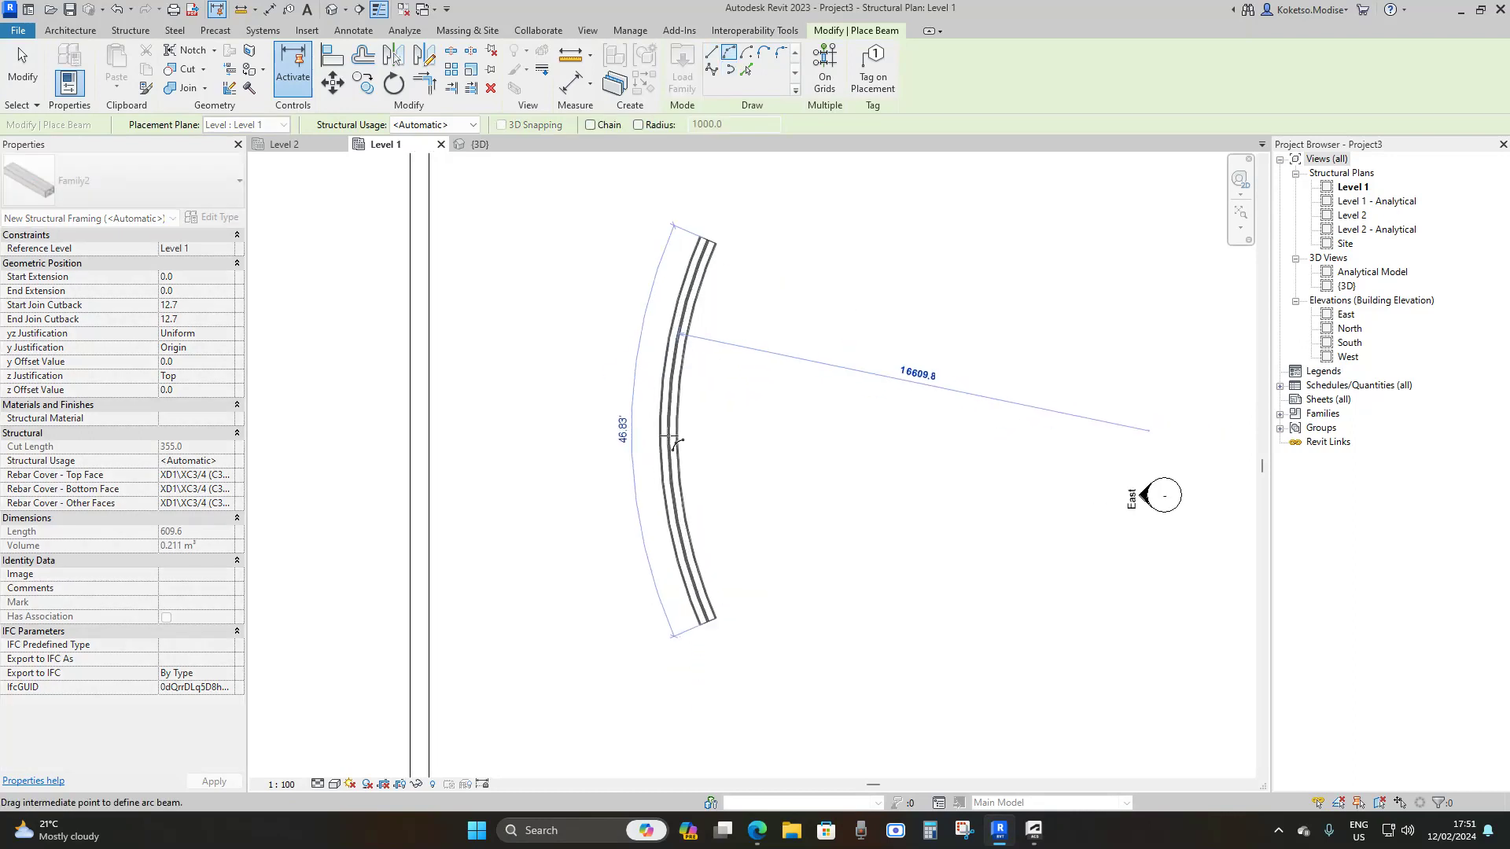
click(605, 411)
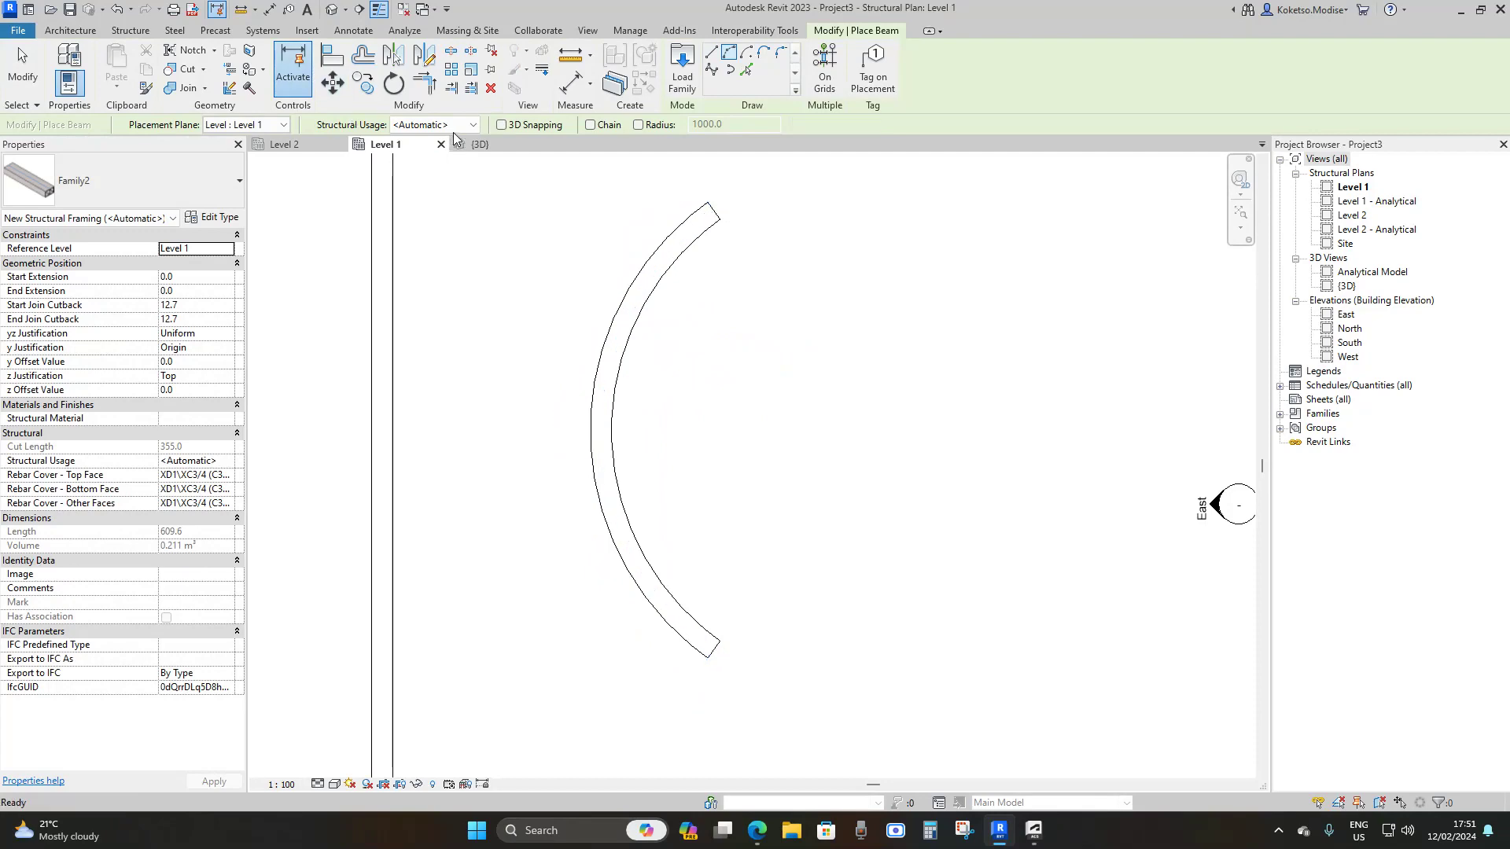
key(Escape)
key(Escape)
- Orbit the 3D view to see both beams and the curved beam's end
key(ctrl+Tab)
shift+middle_drag(582, 497, 692, 535)
scroll(651, 499, up, 2)
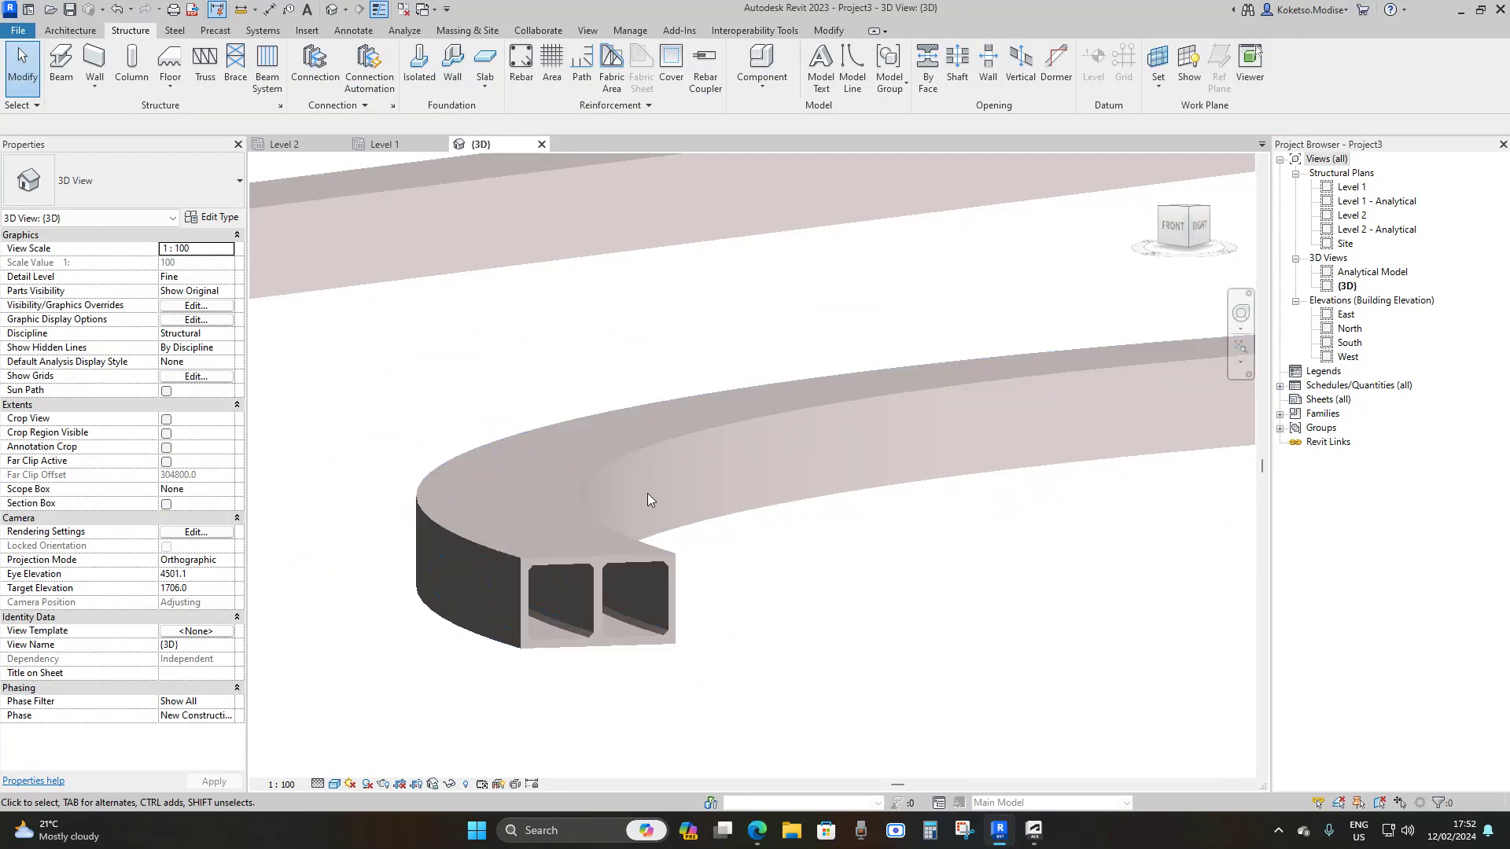
scroll(688, 422, down, 3)
scroll(791, 338, down, 4)
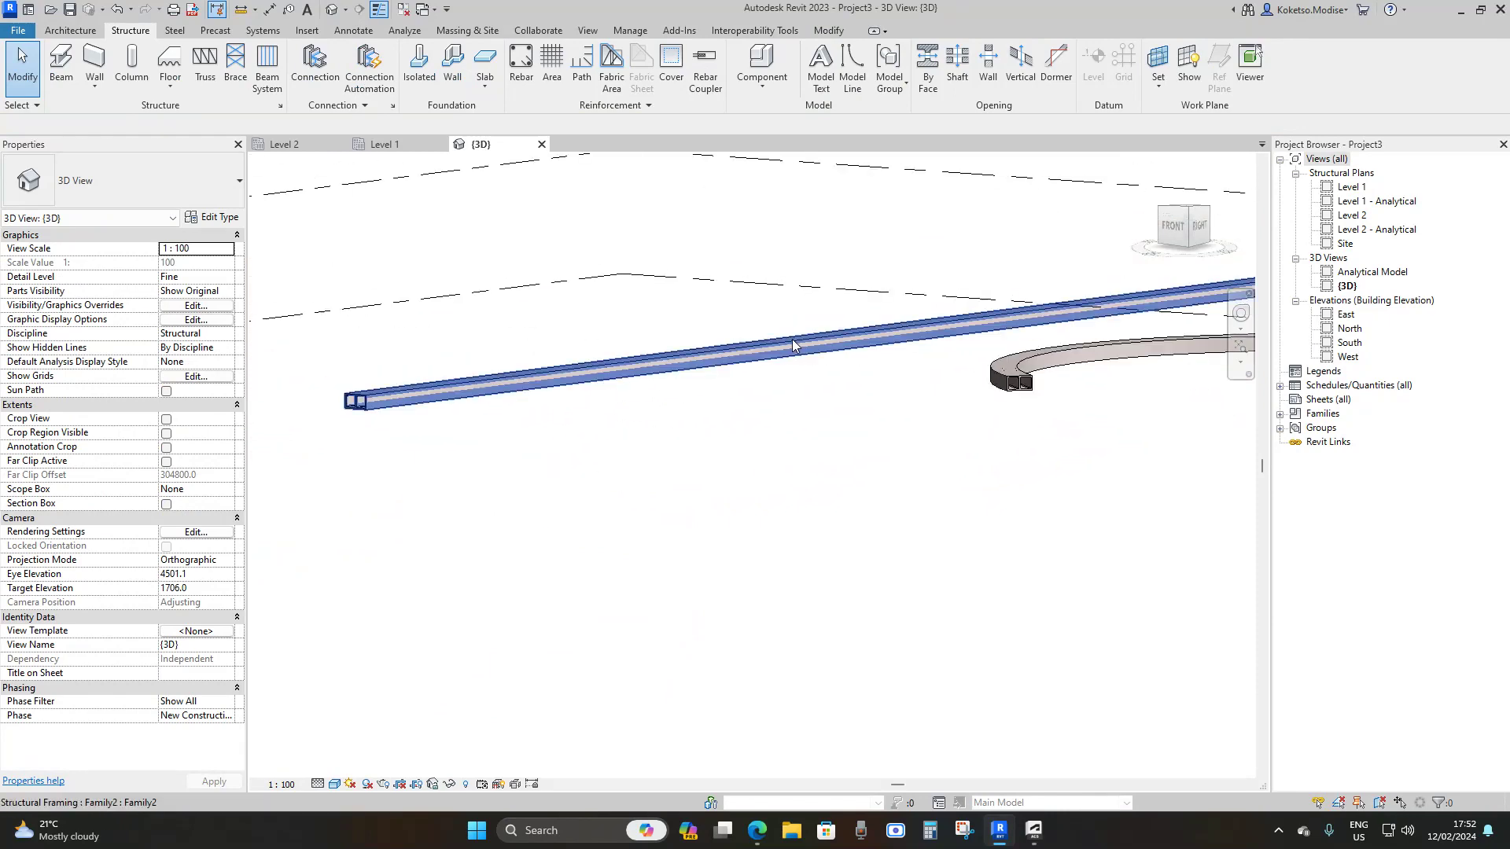
- Give the straight beam an End Level Offset of 1000, after a first try at 100
click(569, 383)
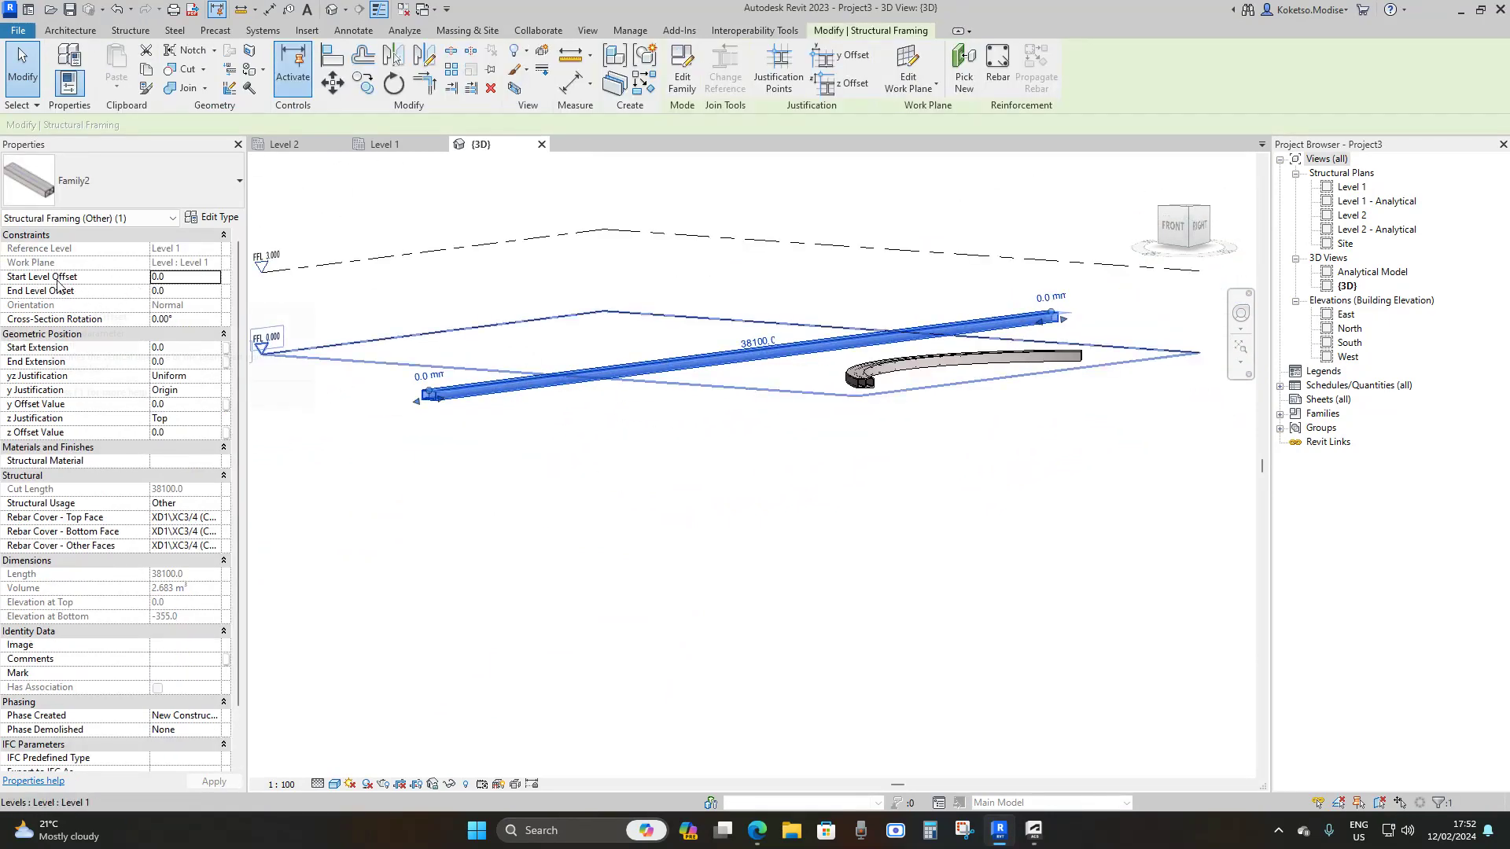
click(182, 291)
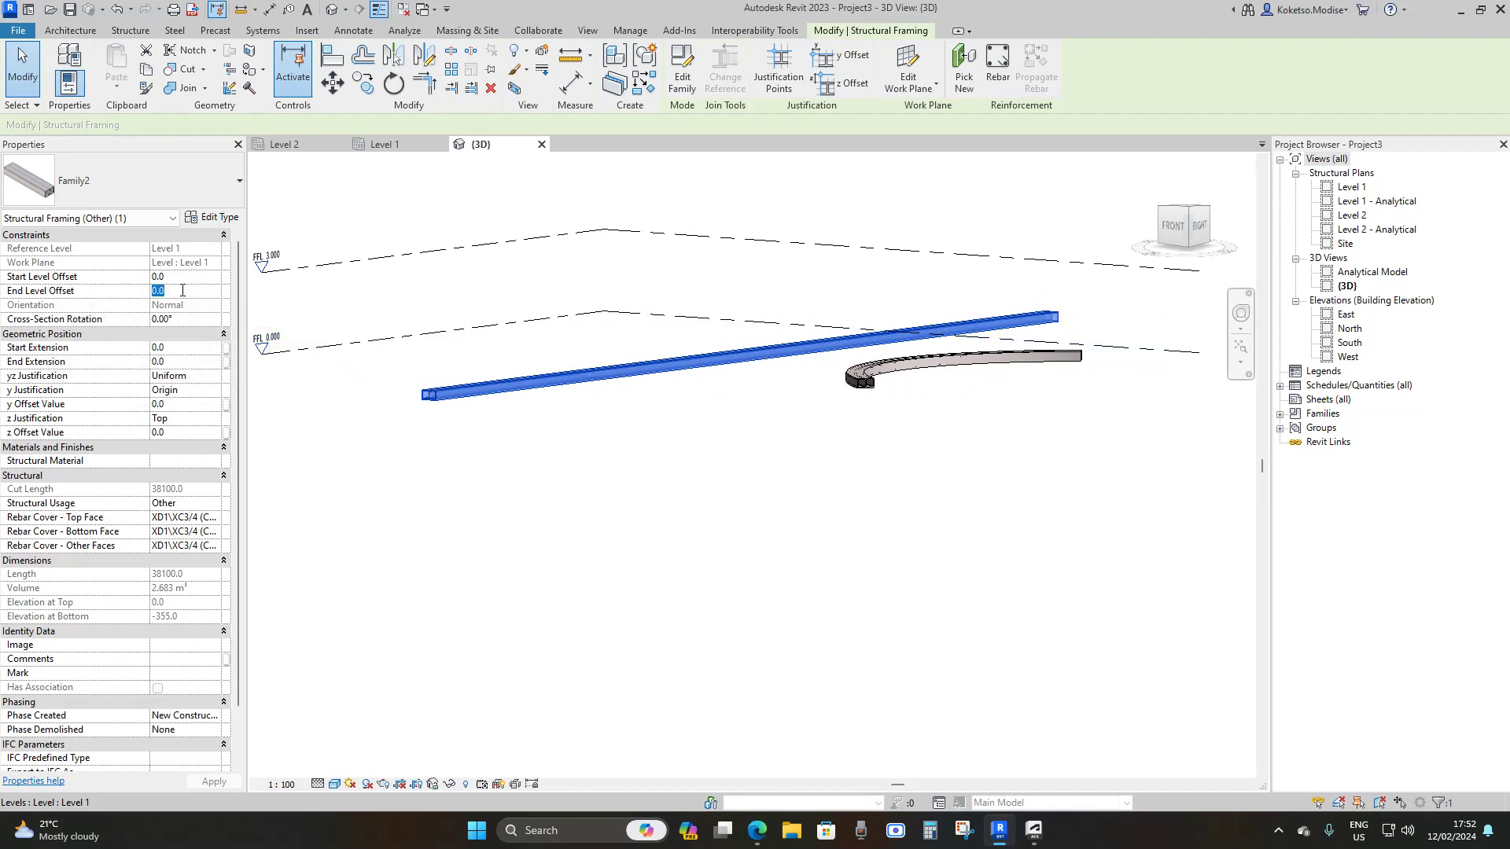
key(Return)
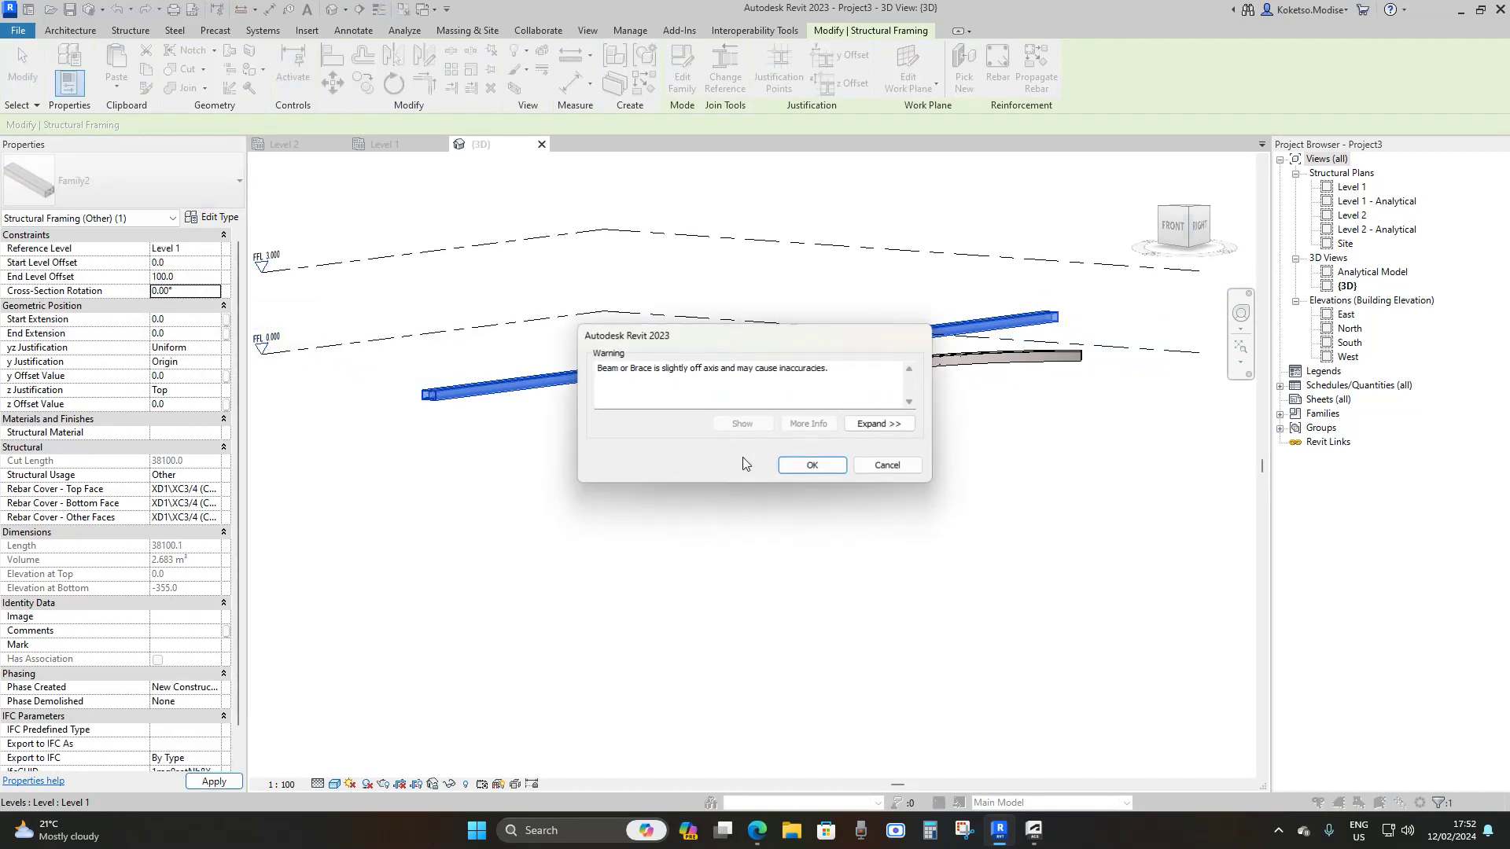
click(802, 467)
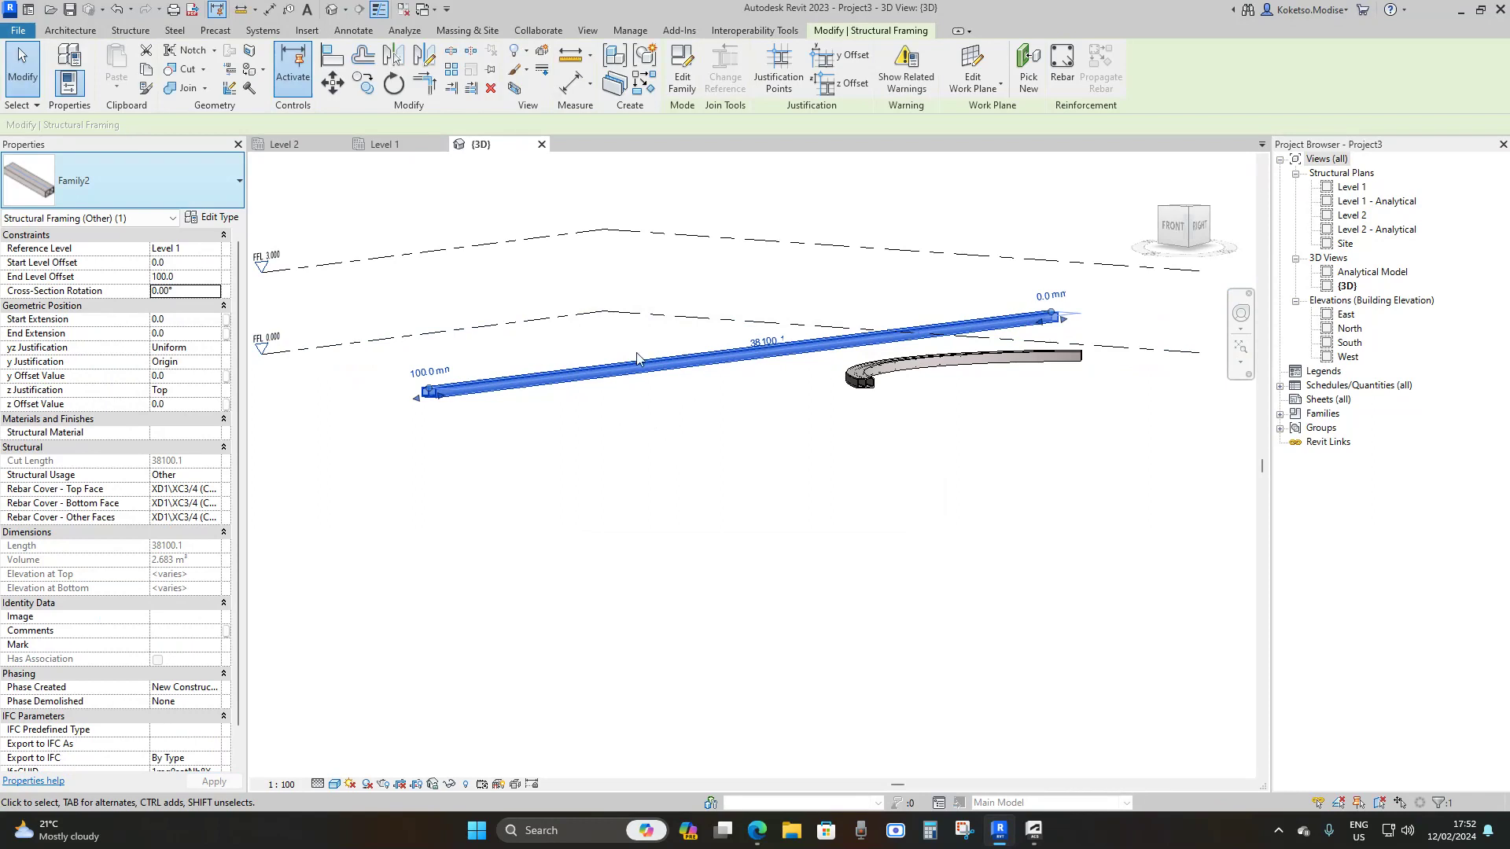
click(206, 277)
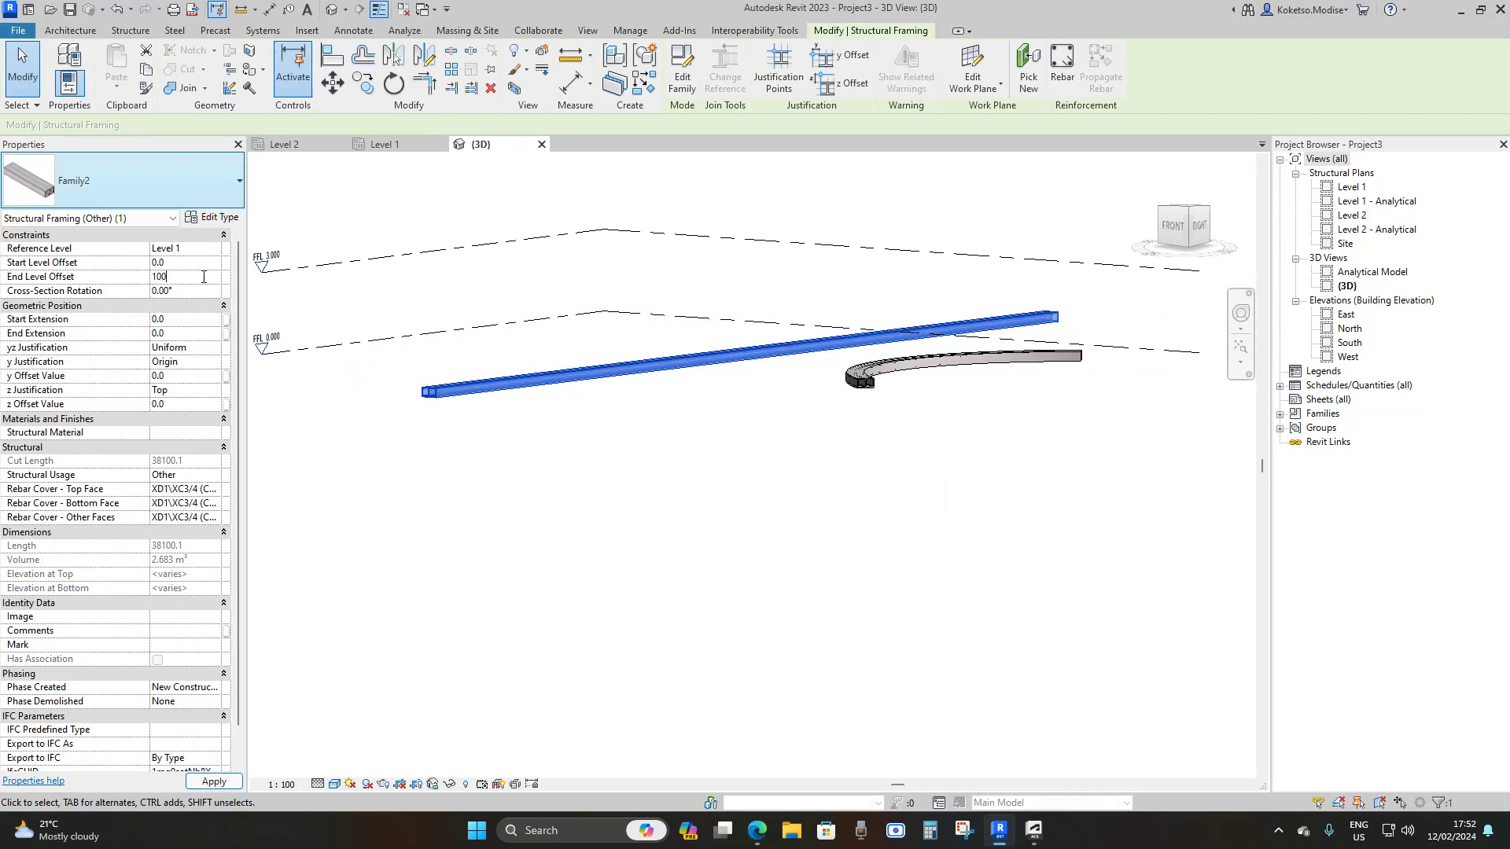
text(1000)
key(Return)
shift+middle_drag(731, 506, 1024, 388)
click(1024, 389)
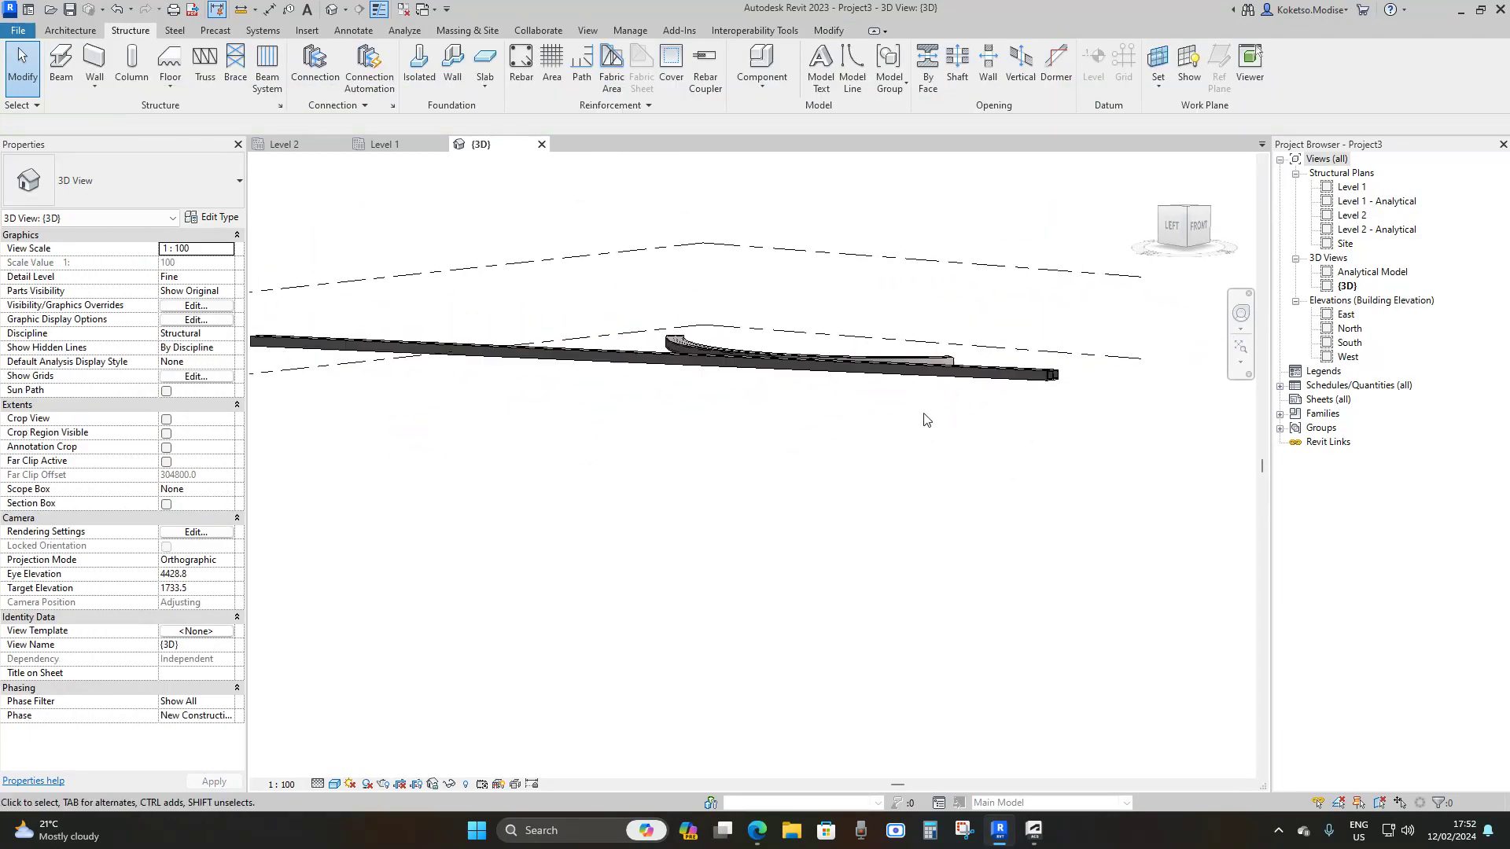
- Delete the curved arc beam from the Level 1 plan
key(ctrl+Tab)
scroll(685, 433, down, 2)
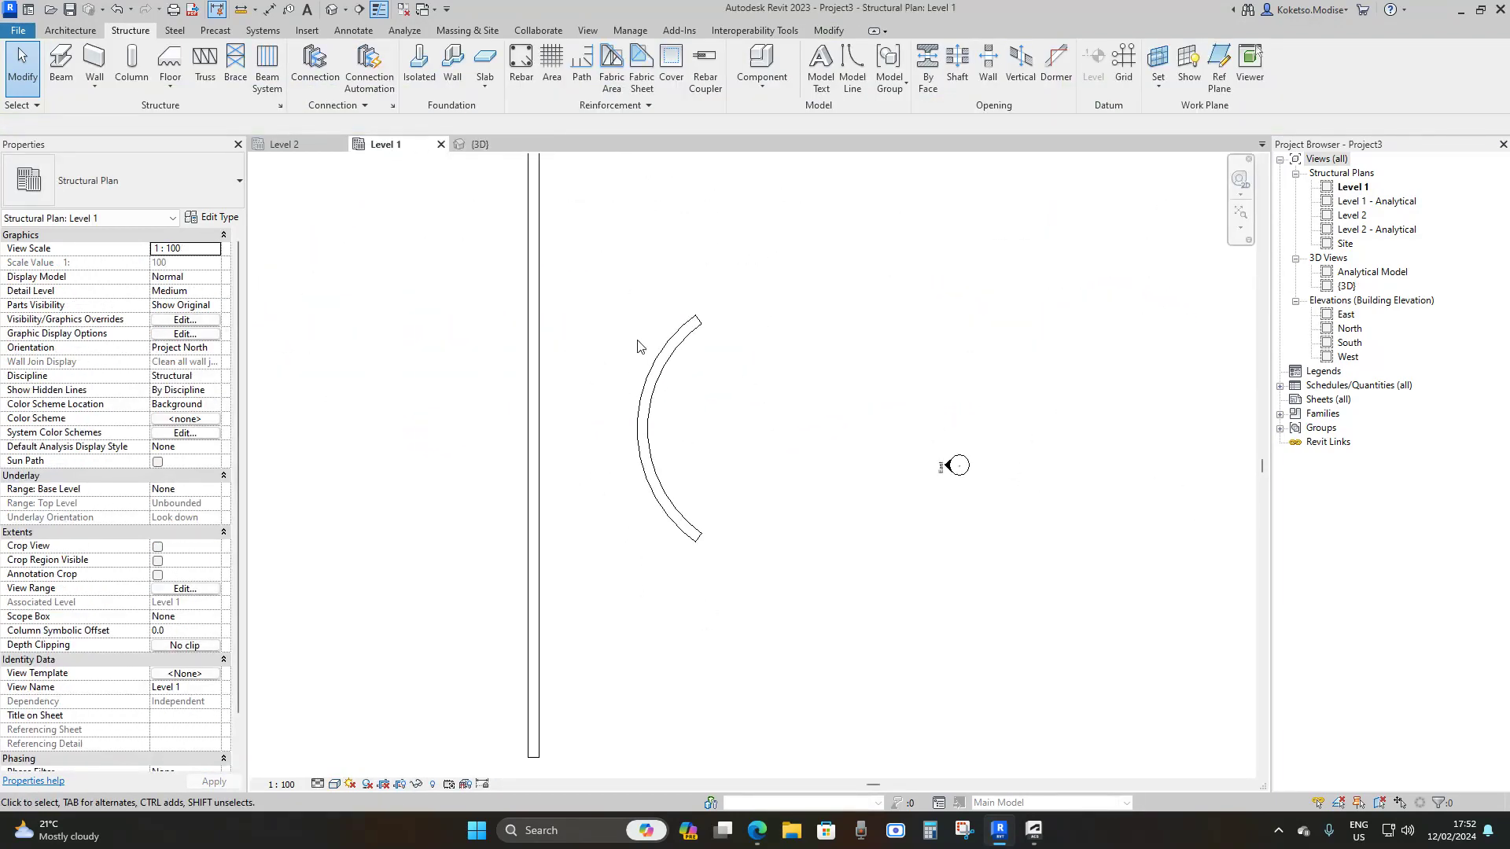
click(661, 373)
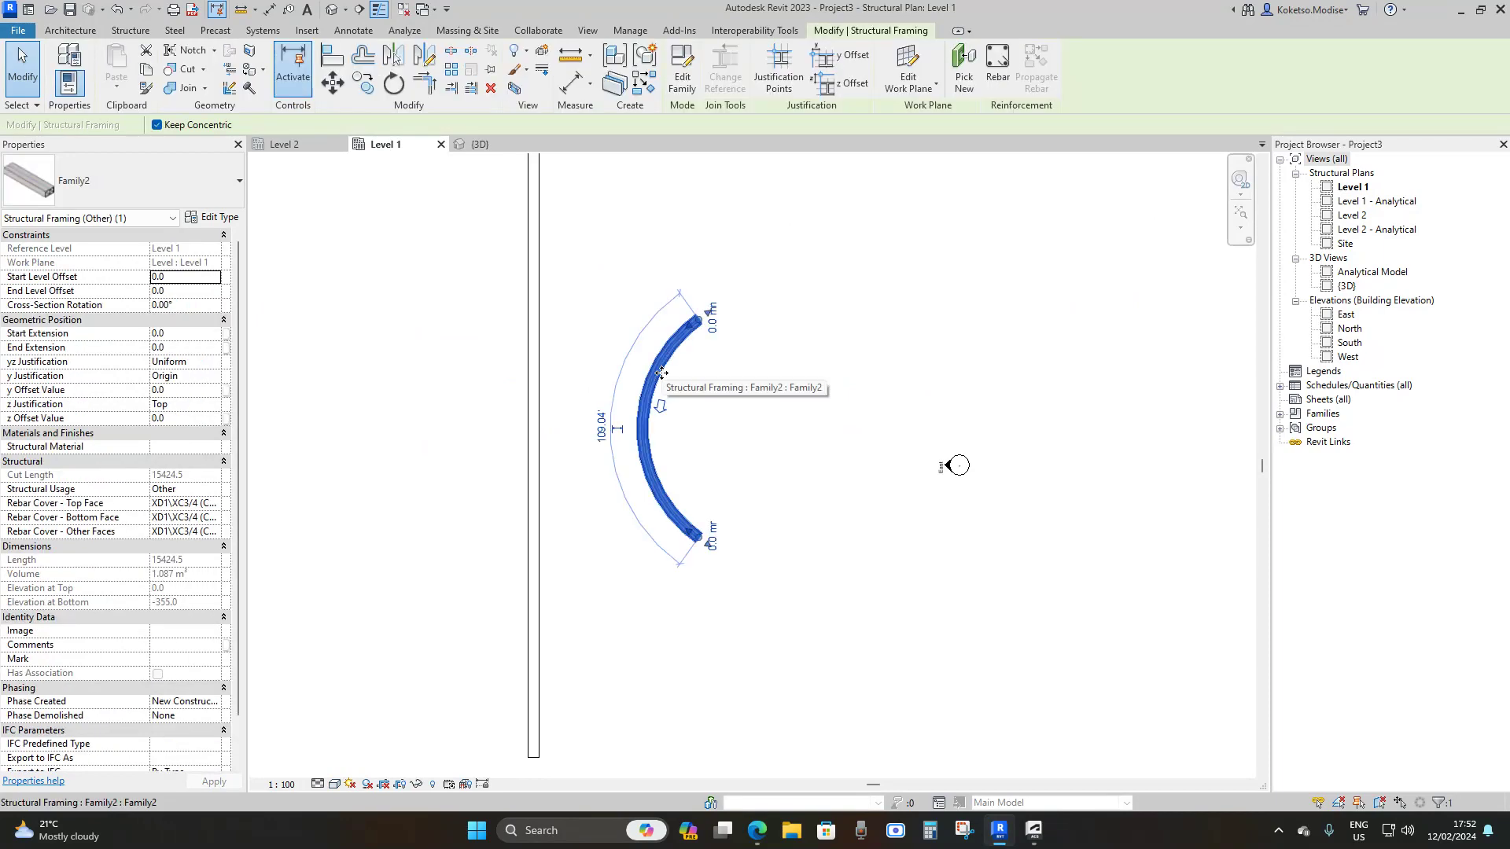
key(Delete)
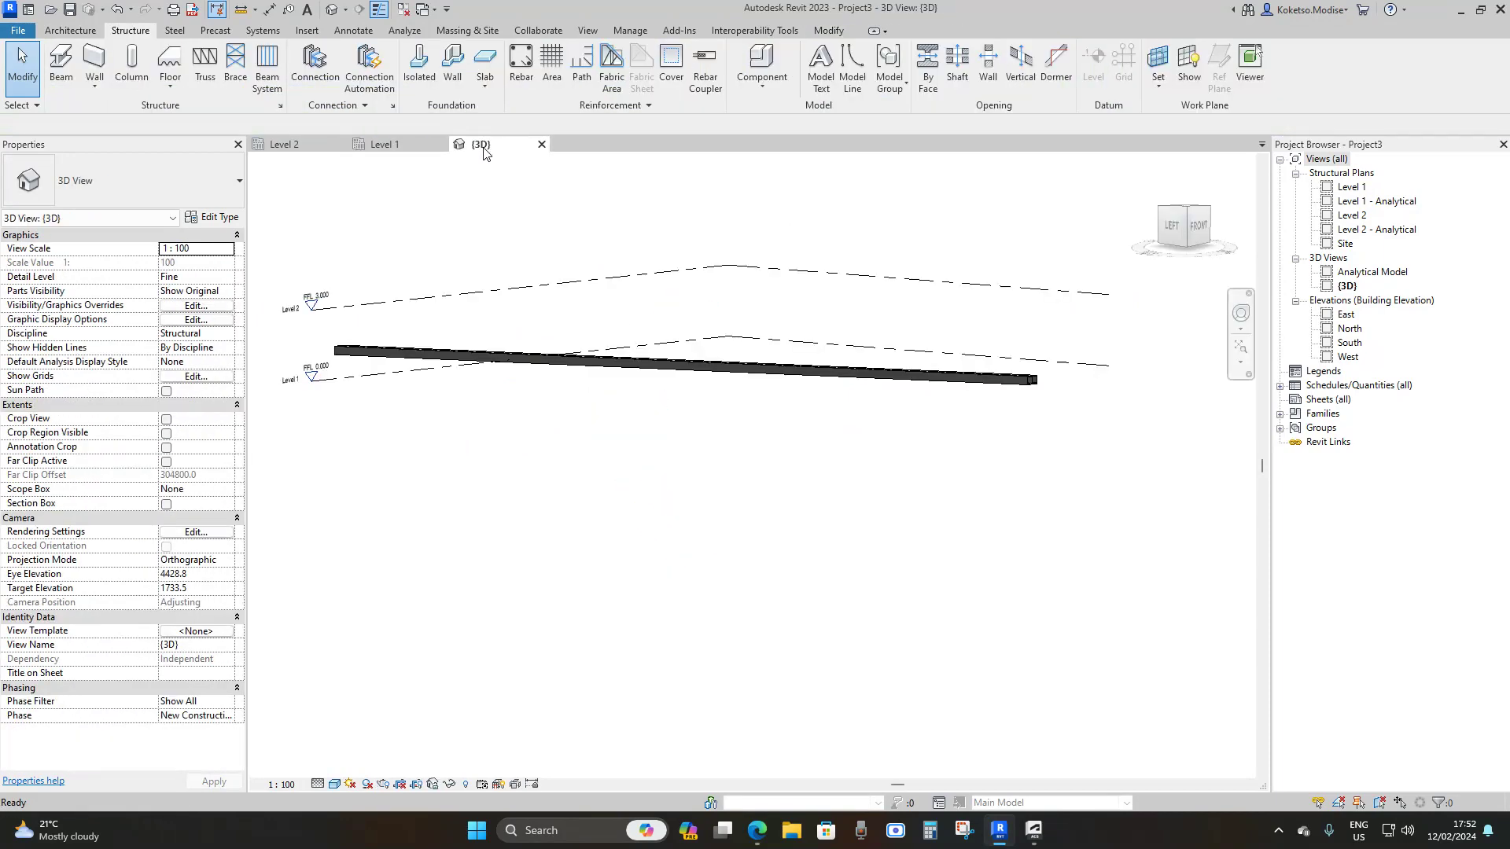
- Select the sloped beam in 3D and orbit and pan to examine its twin-cell end
click(478, 144)
scroll(787, 440, up, 5)
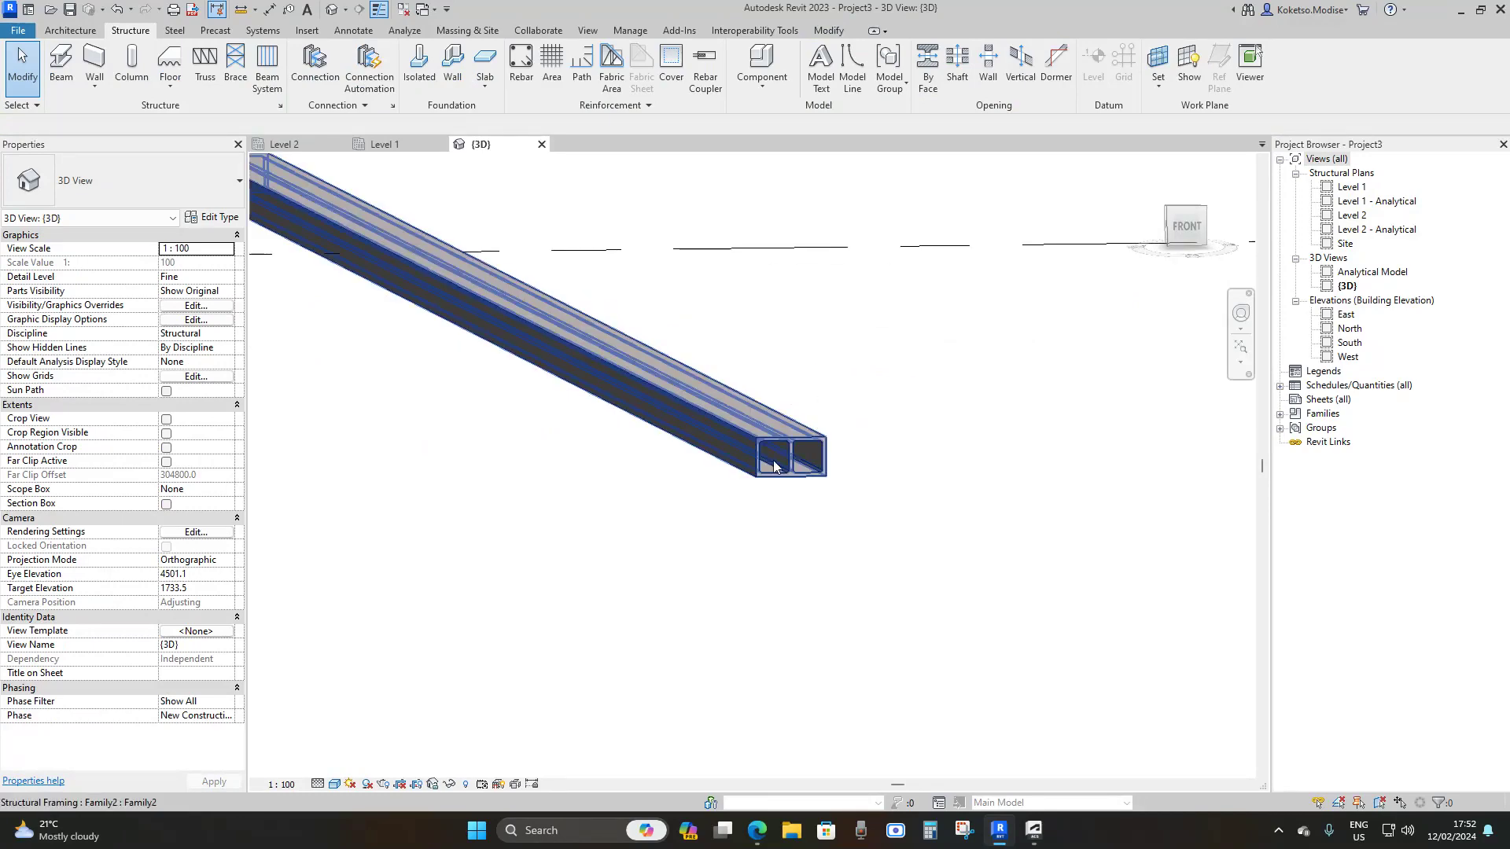
click(759, 445)
scroll(772, 511, down, 2)
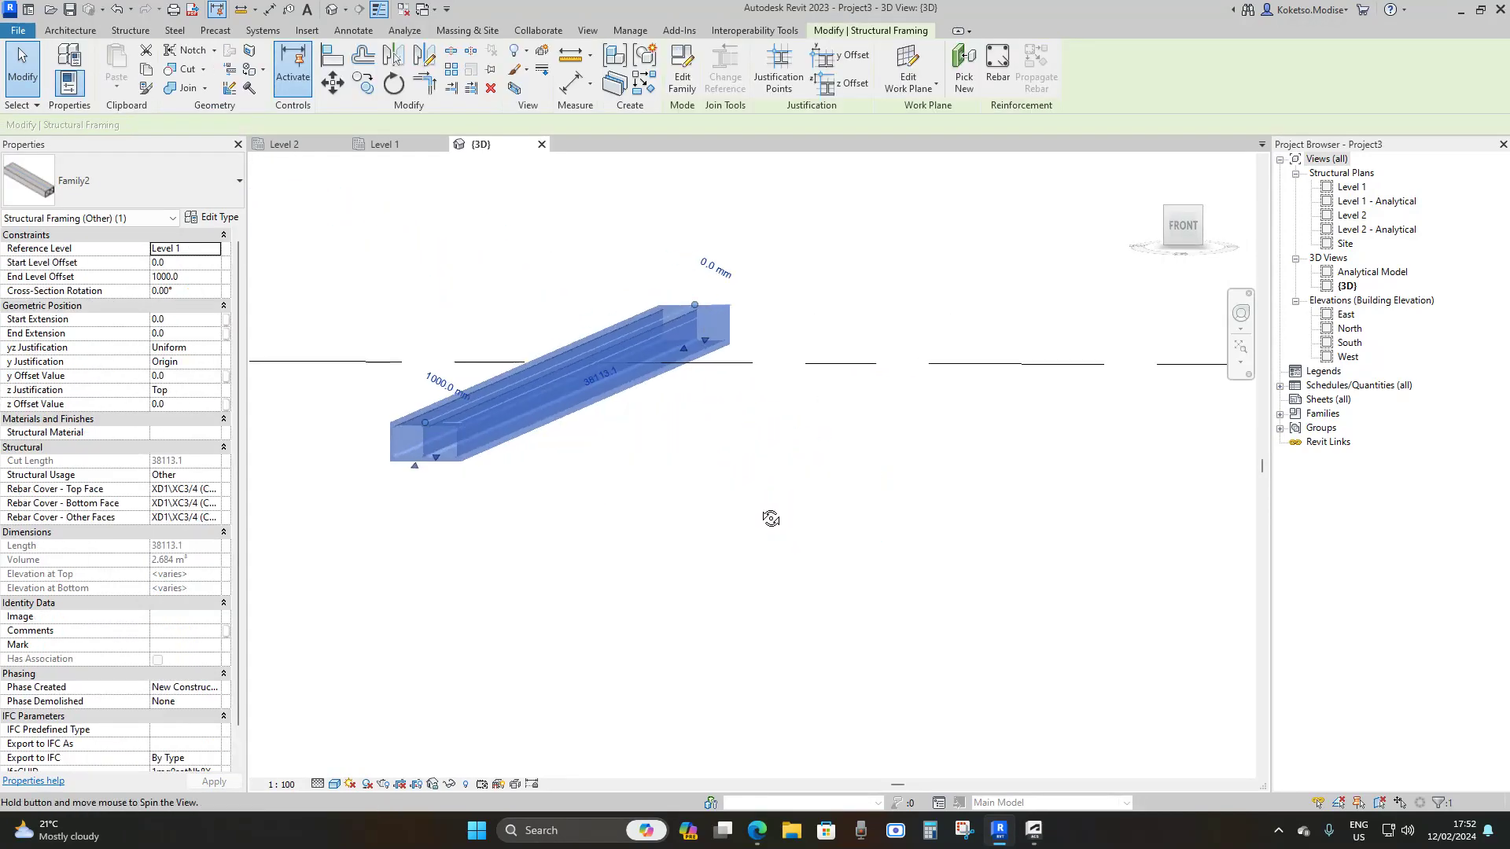
scroll(777, 502, up, 4)
shift+middle_drag(724, 451, 682, 435)
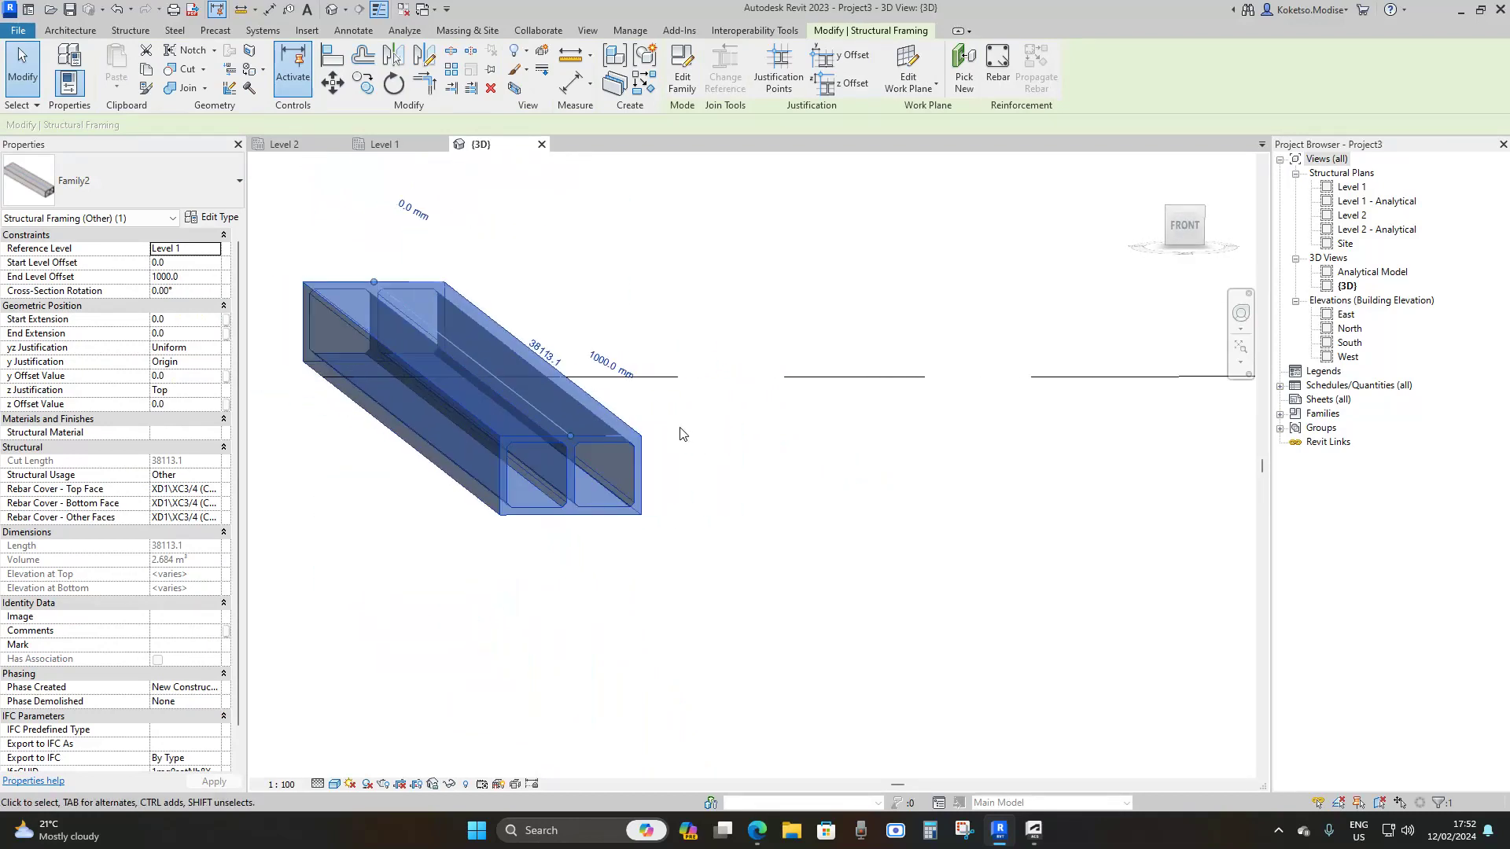
middle_drag(681, 433, 790, 506)
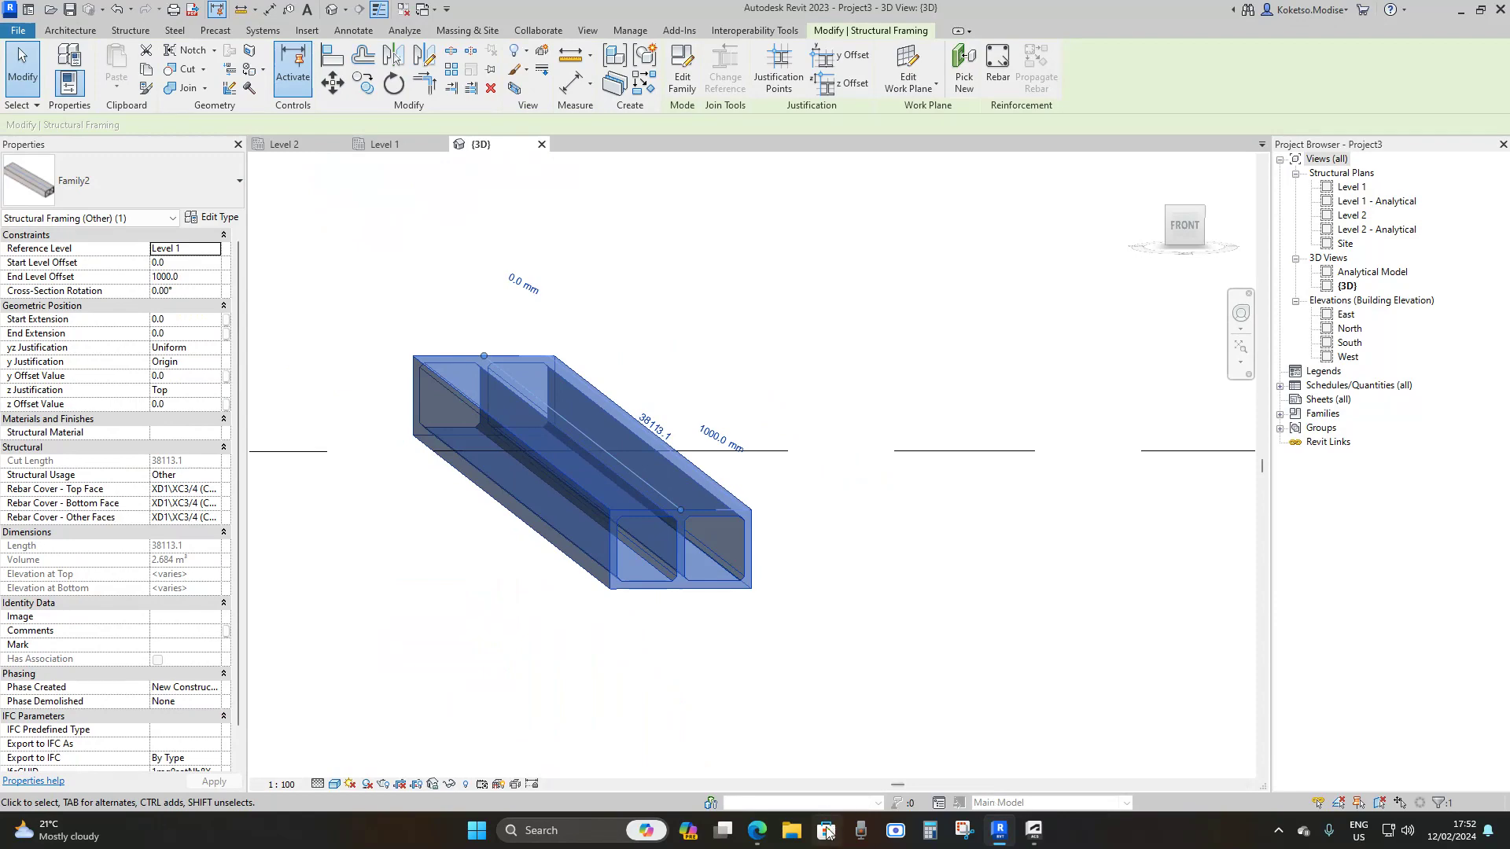
mouse_move(759, 832)
click(846, 749)
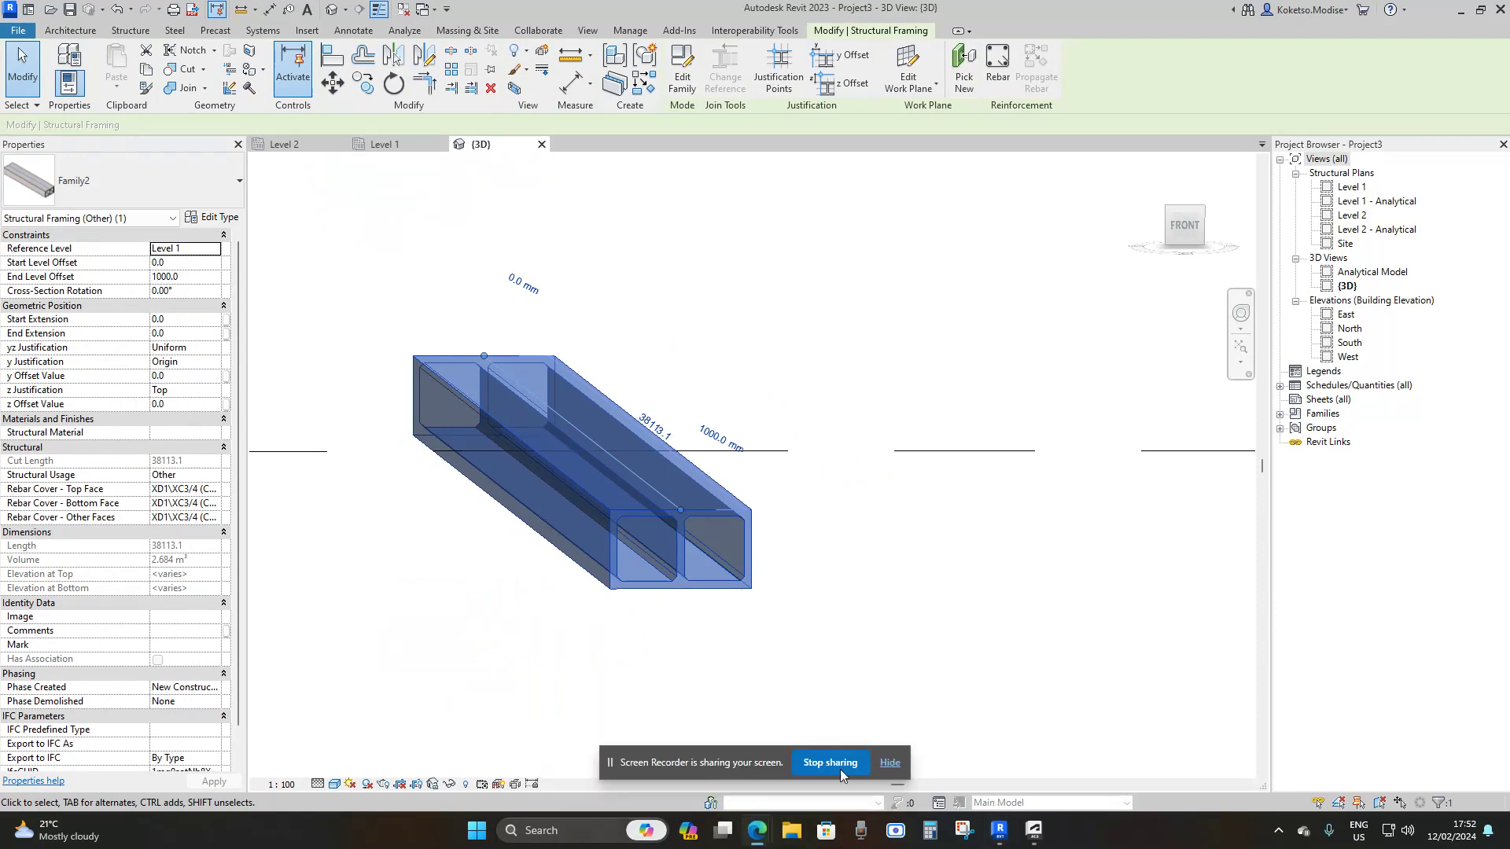